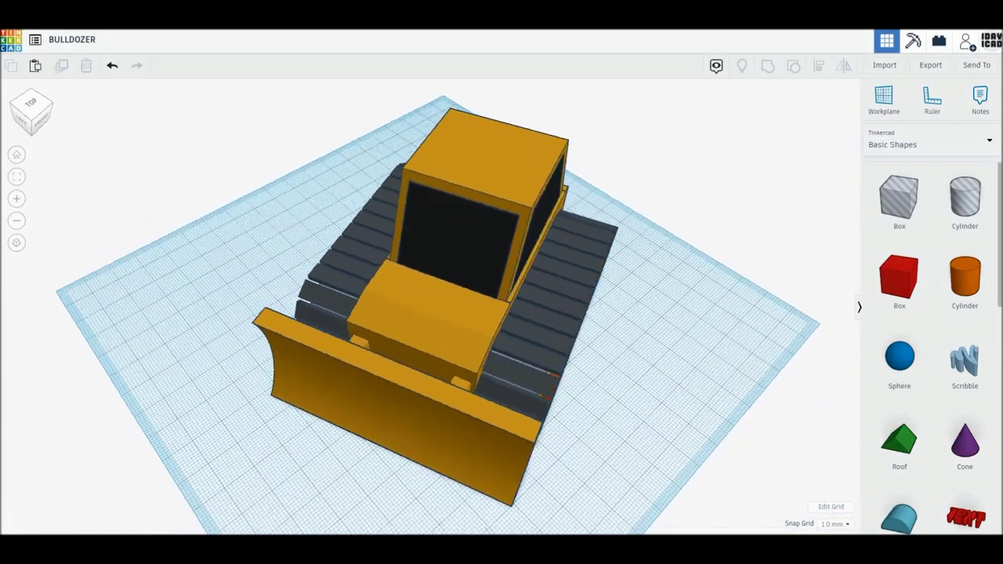
Orbit around the finished bulldozer to a straight rear view, then return to the Home view
right_drag(157, 530, 517, 535)
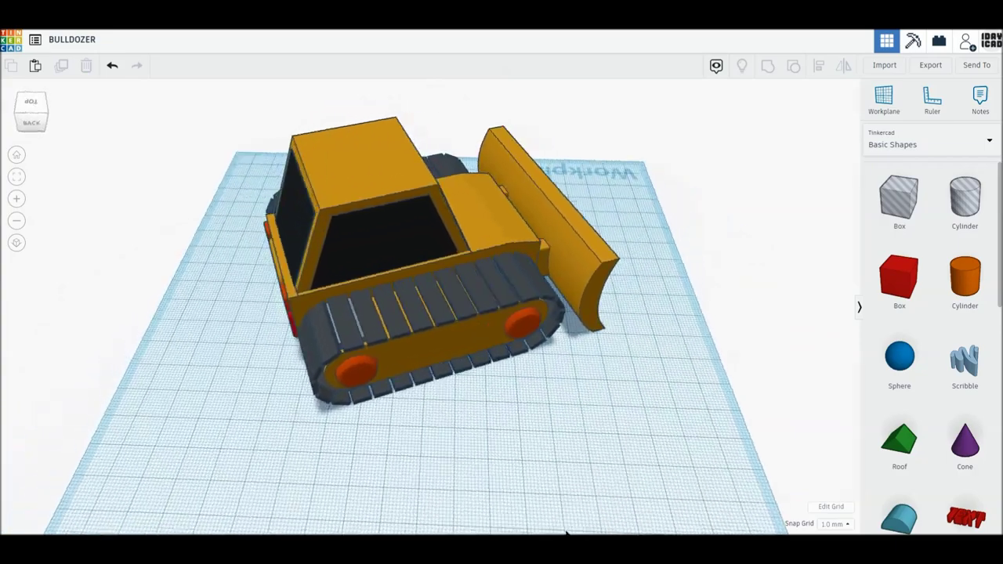
right_drag(516, 535, 291, 513)
right_drag(8, 517, 444, 513)
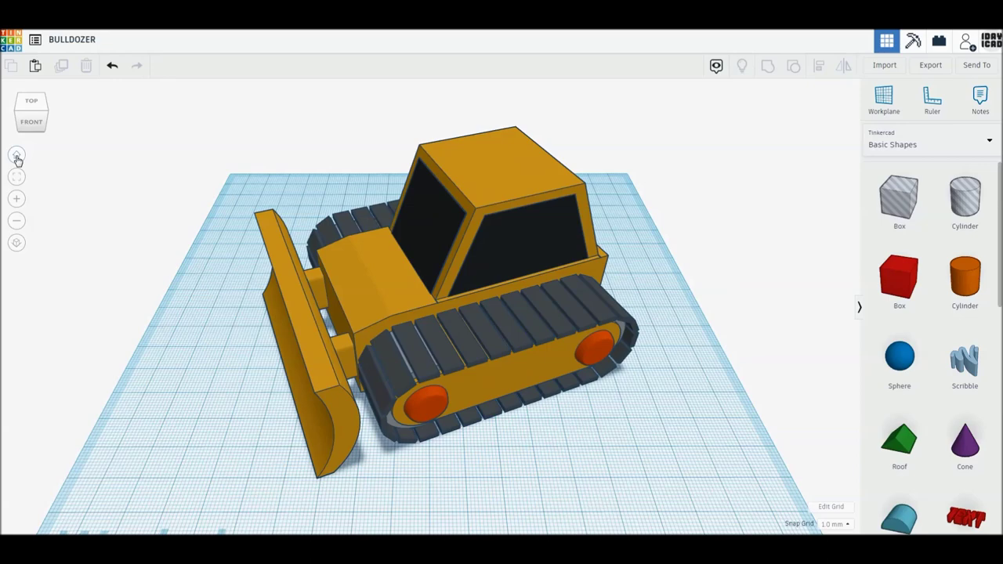
click(17, 157)
scroll(210, 431, up, 3)
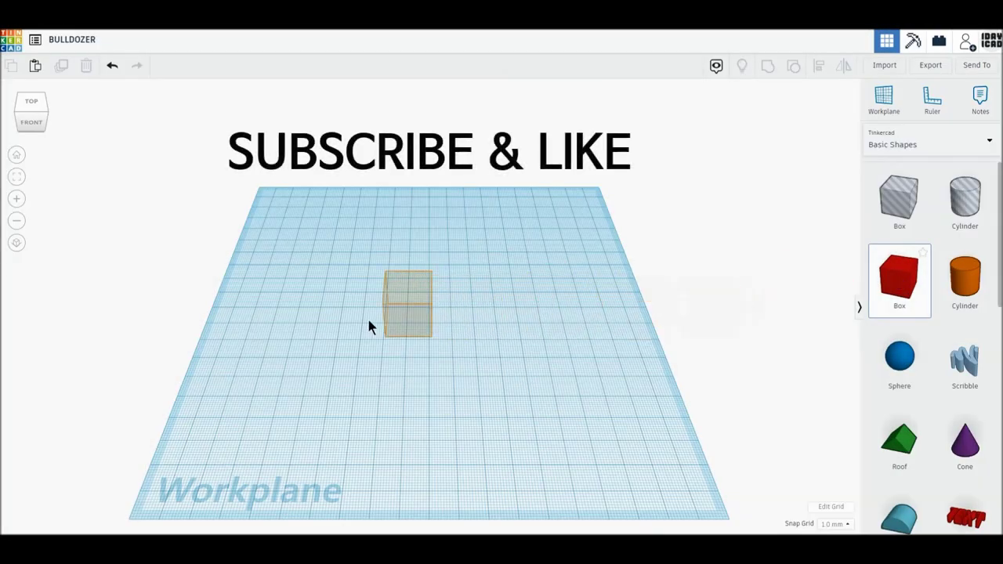
Place two red boxes side by side on the workplane
click(359, 321)
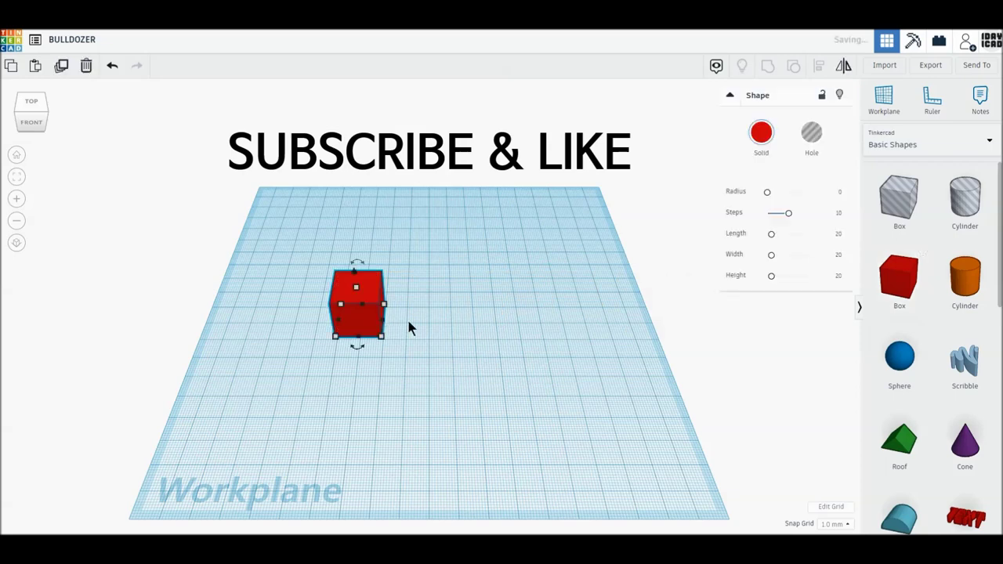
click(899, 279)
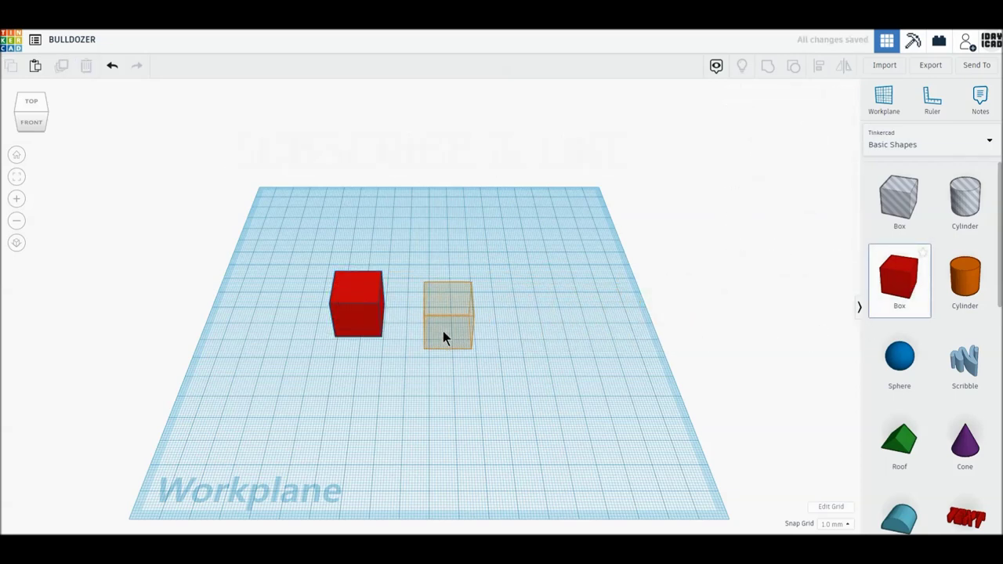
click(432, 329)
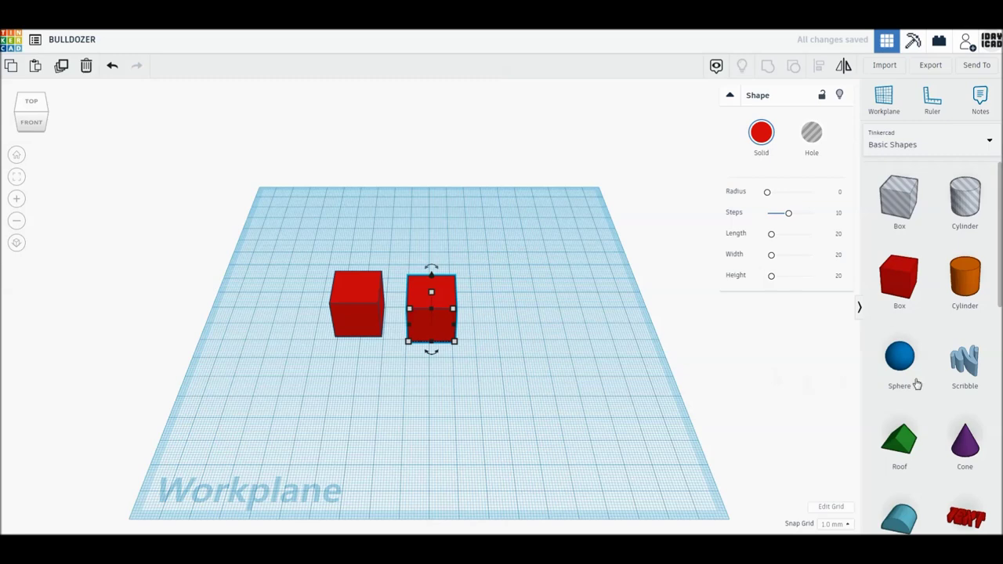
Add a blue wedge beside the boxes, rotate it -90° and mirror it to face the other way
scroll(917, 384, down, 2)
scroll(915, 382, down, 2)
scroll(911, 405, down, 1)
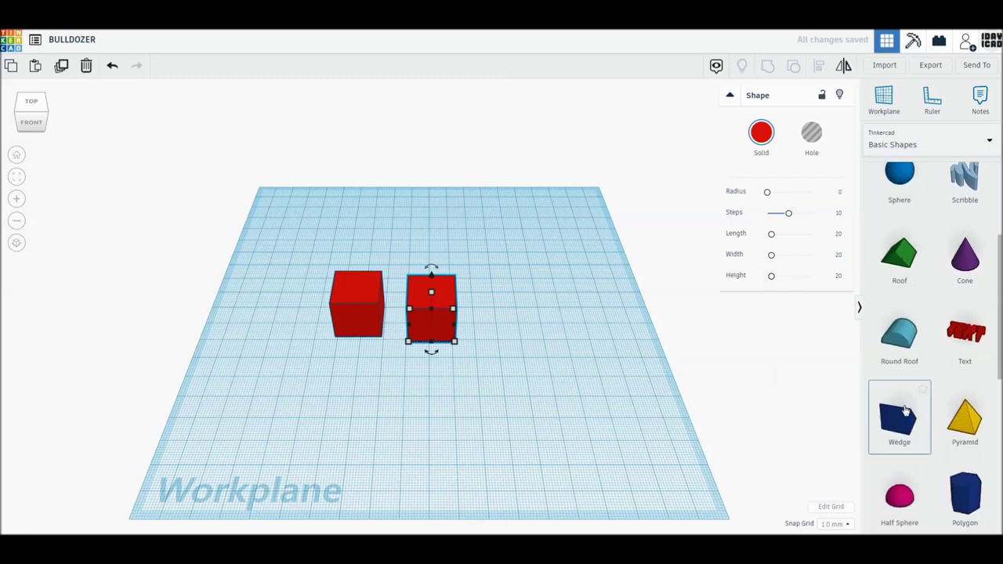
click(905, 410)
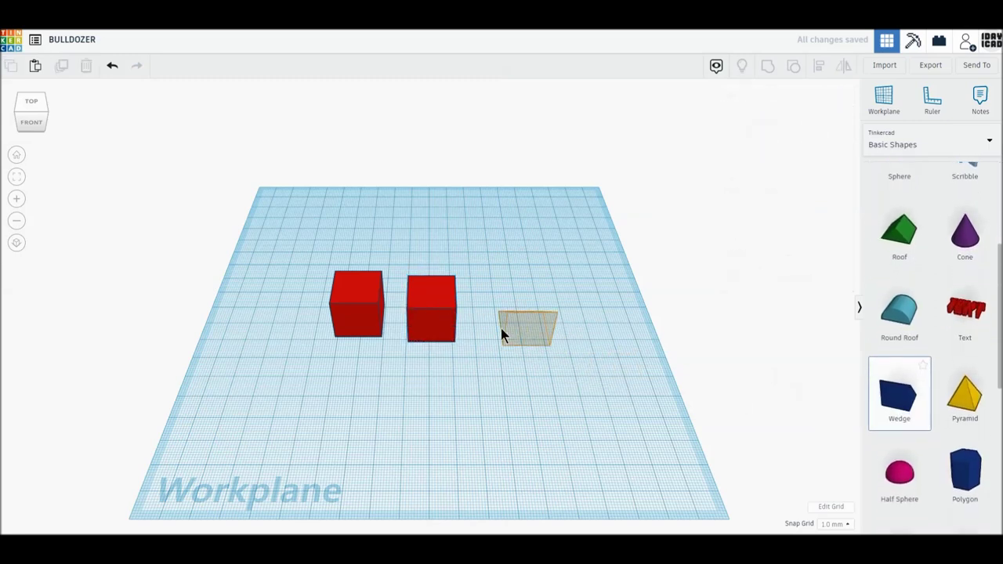
click(500, 329)
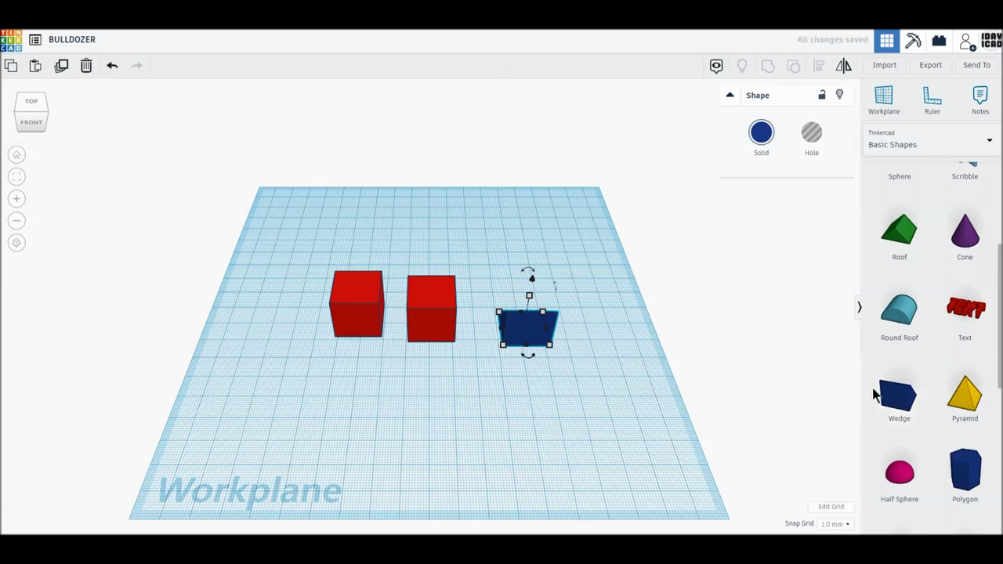
drag(529, 357, 560, 330)
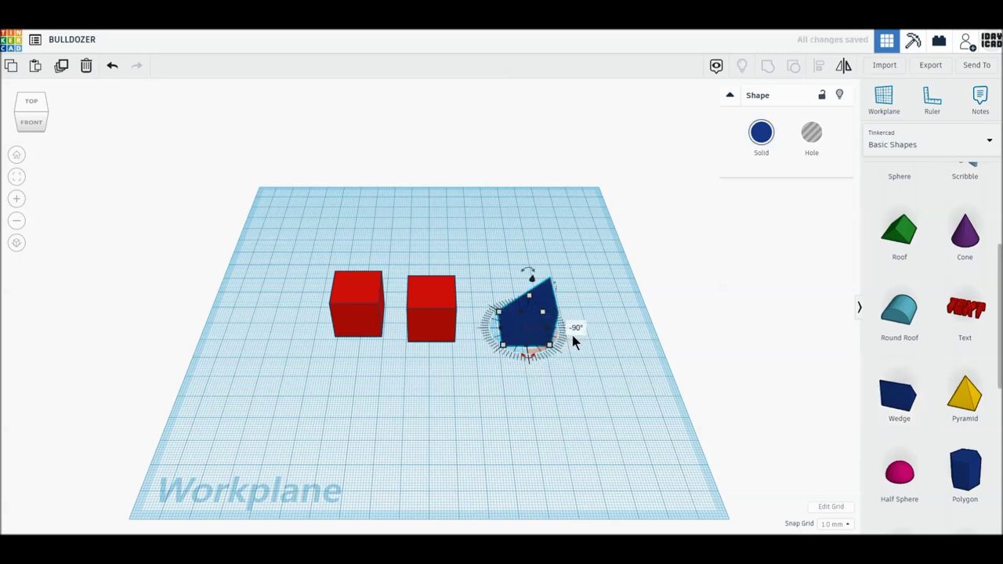
click(843, 69)
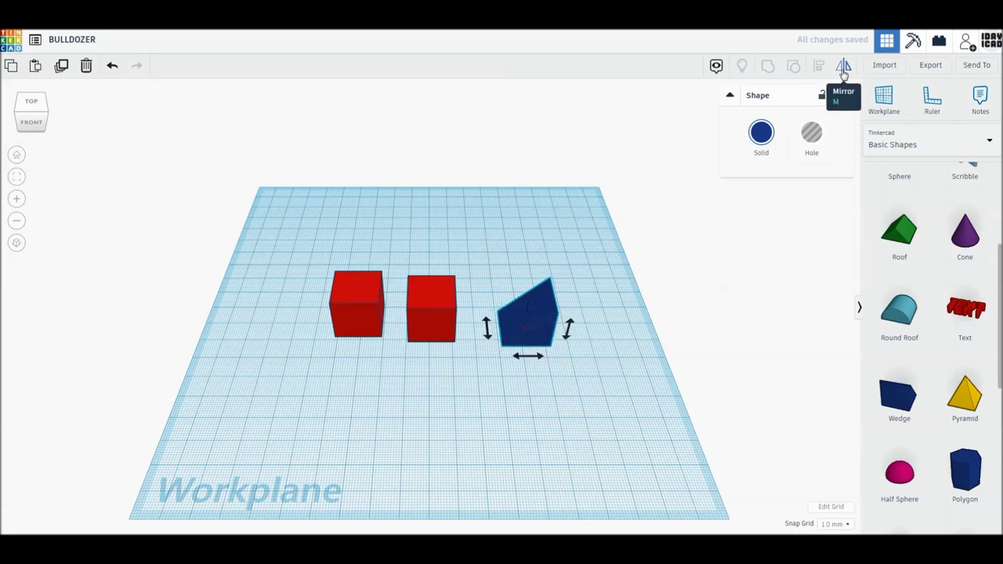
click(570, 326)
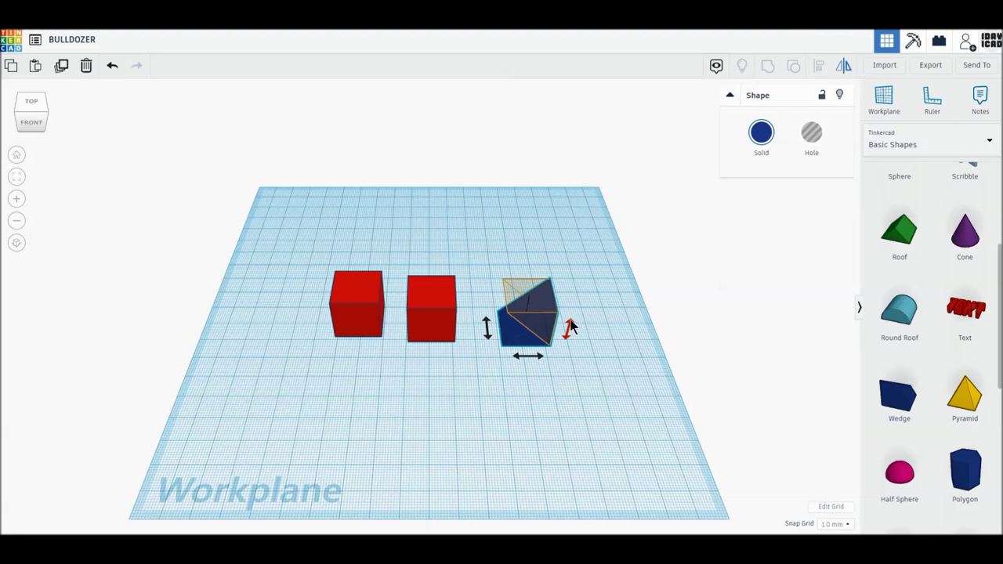
click(628, 321)
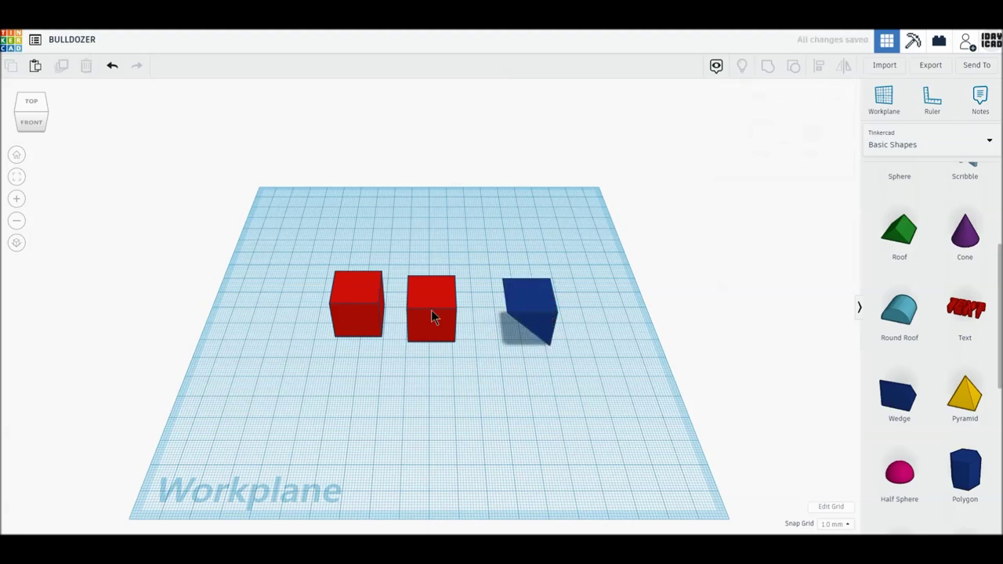
scroll(391, 301, up, 2)
scroll(391, 301, up, 2)
Stretch the middle red box to 60 long and move the other cube behind it
scroll(391, 300, up, 2)
scroll(392, 303, up, 2)
click(430, 336)
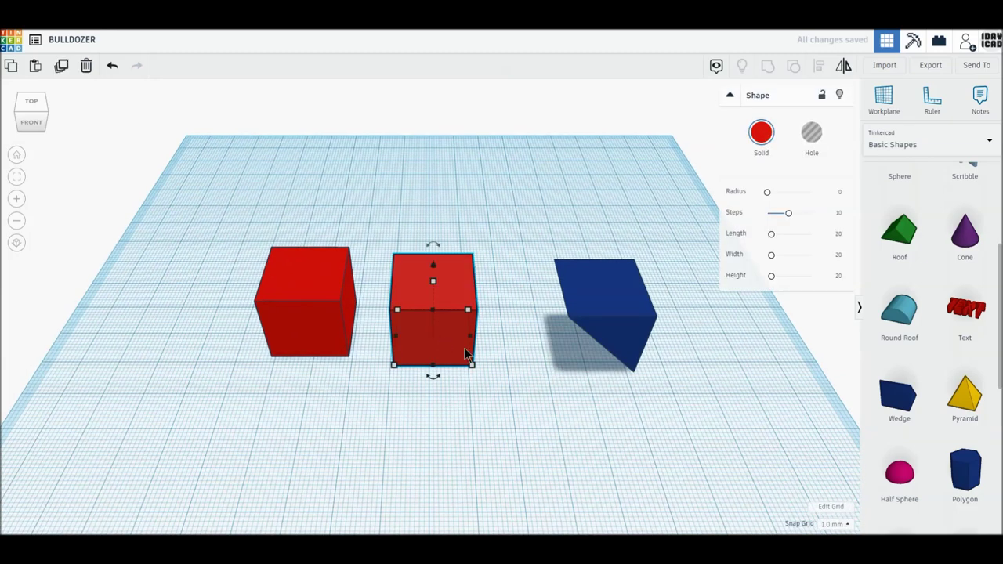
click(438, 408)
text(60)
key(Return)
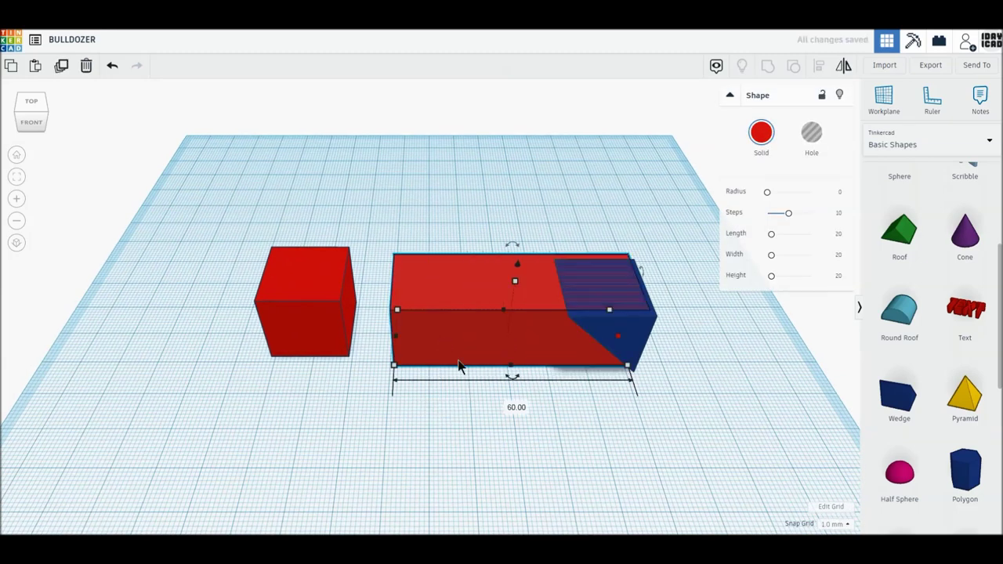
mouse_move(324, 342)
mouse_down()
mouse_move(548, 241)
mouse_move(577, 243)
mouse_up()
drag(471, 339, 437, 335)
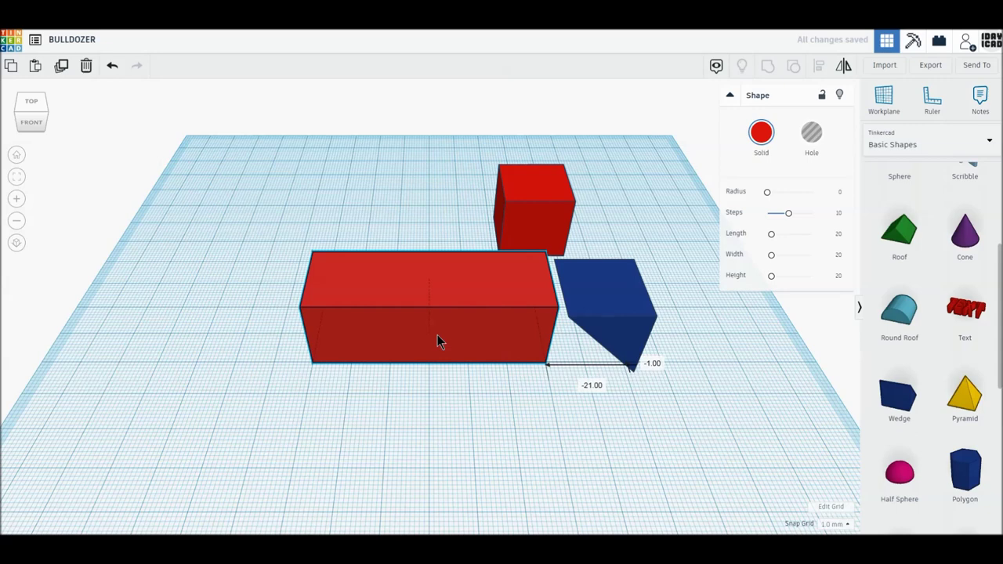
Thin the blue wedge to a width of 8
click(591, 351)
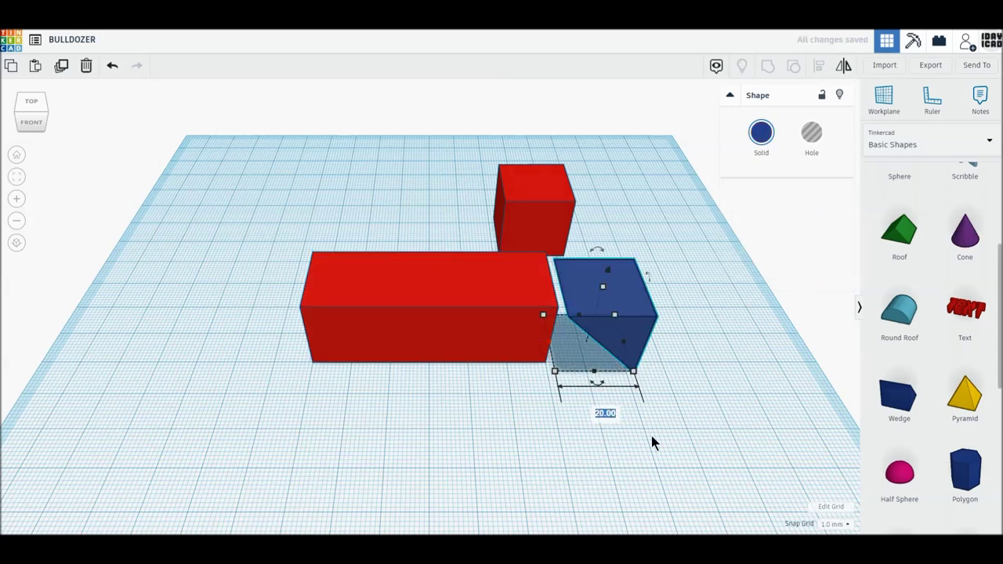
text(8)
key(Return)
Raise the long red box's height to 30
click(465, 346)
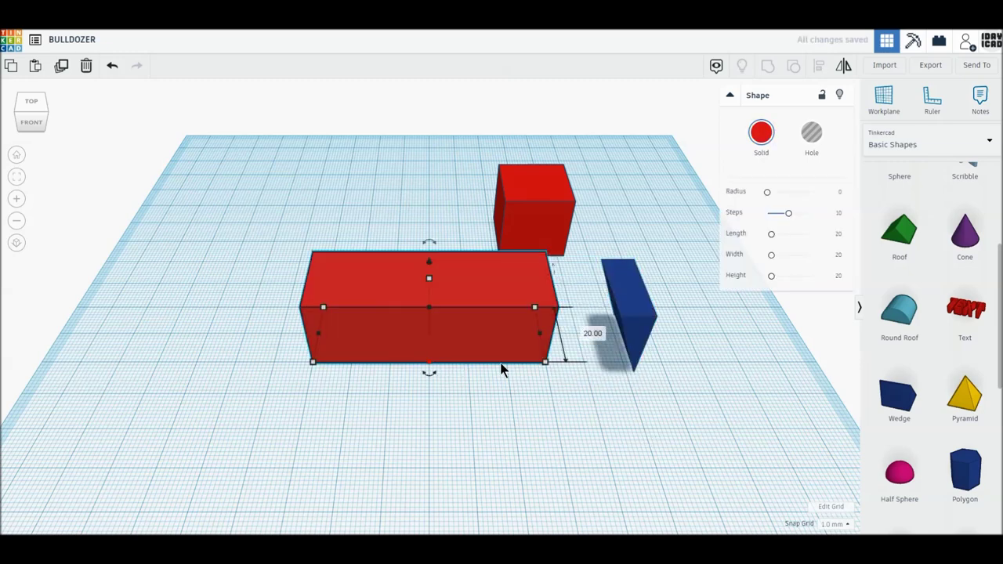
click(593, 332)
text(30)
key(Return)
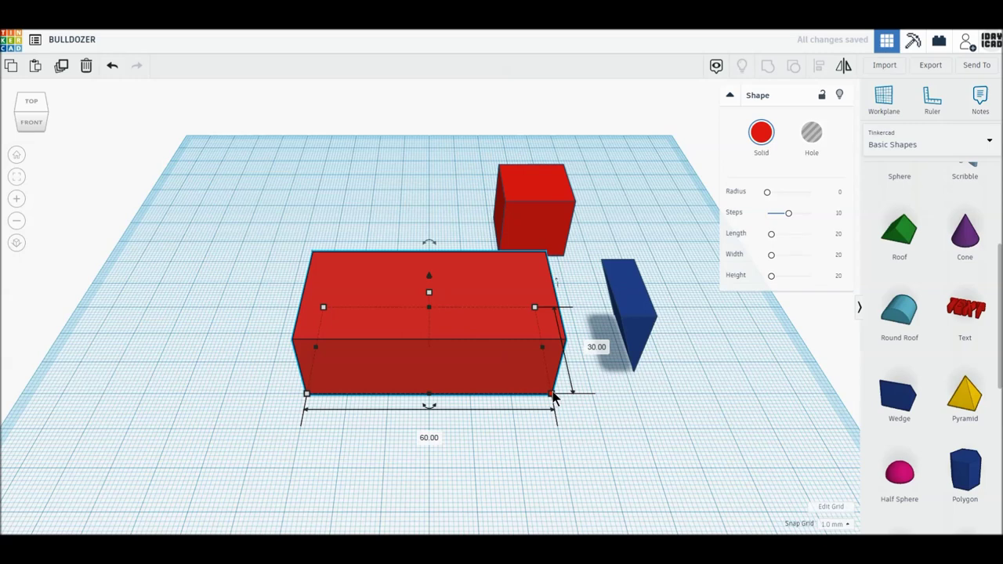
click(532, 228)
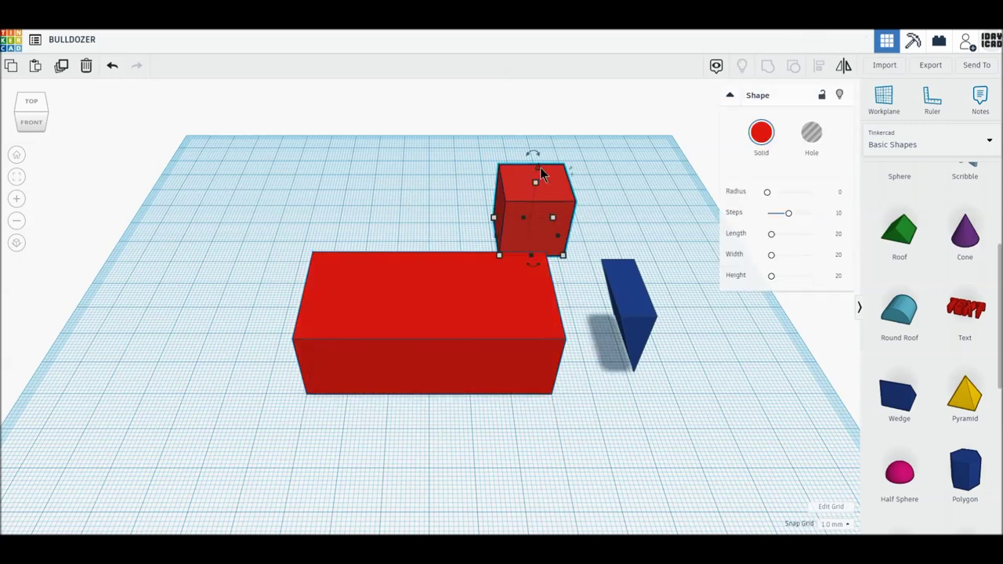
Move the small red cube back and set its width to 20
drag(539, 168, 584, 198)
click(605, 213)
text(20)
key(Return)
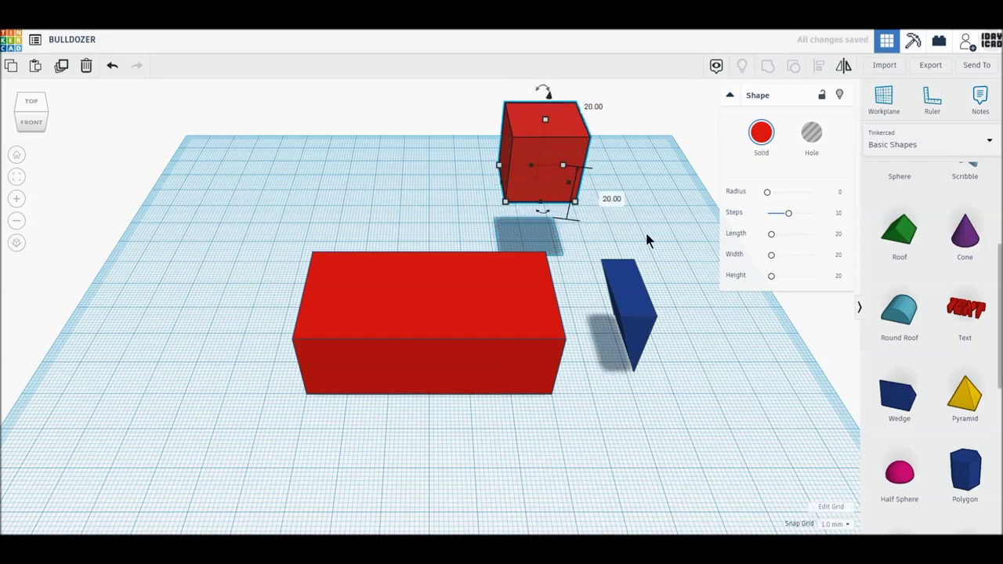
Carry the cube onto the long red box and set its height value to 28
mouse_move(560, 174)
mouse_down()
mouse_move(514, 297)
mouse_move(532, 300)
mouse_up()
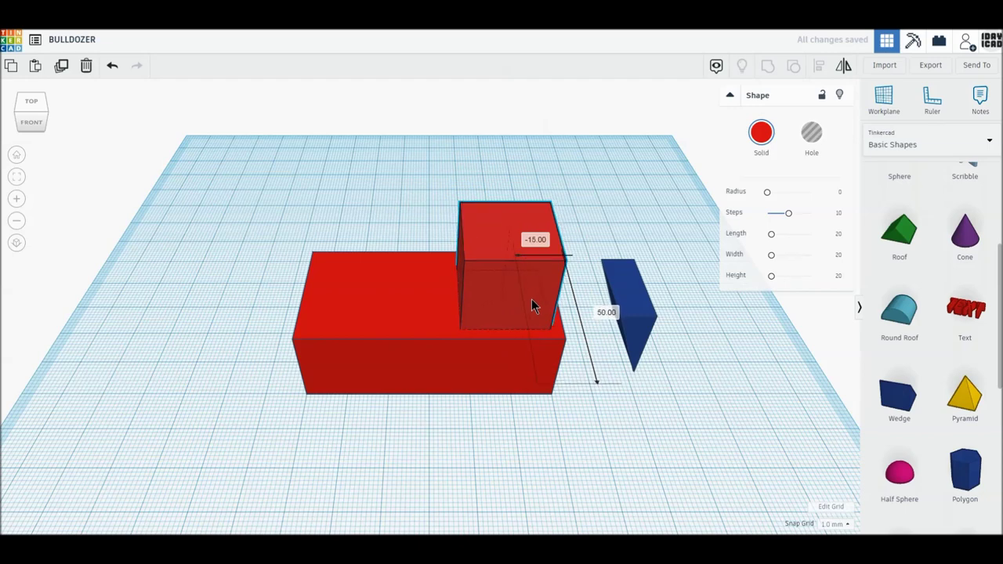
drag(531, 299, 532, 298)
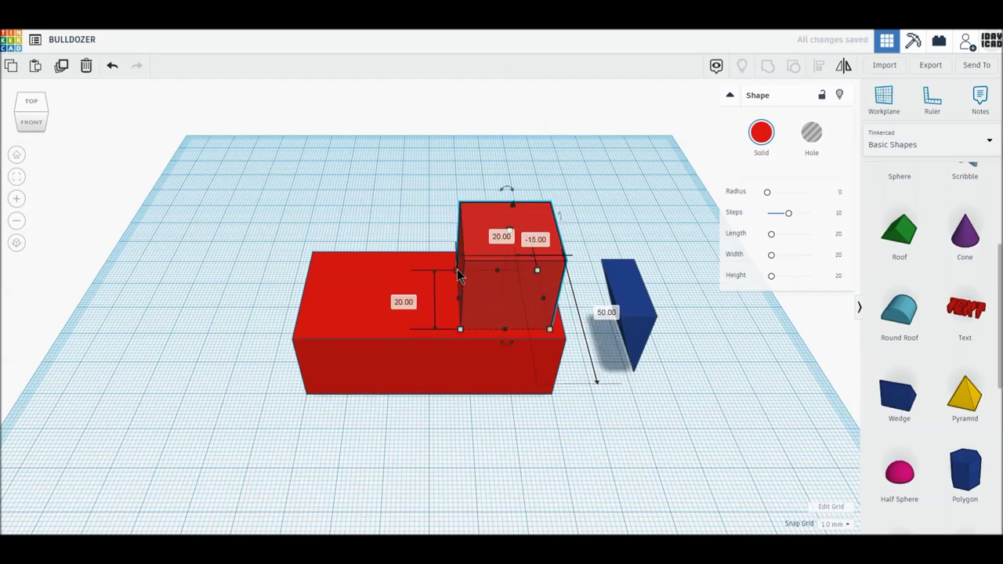
click(395, 298)
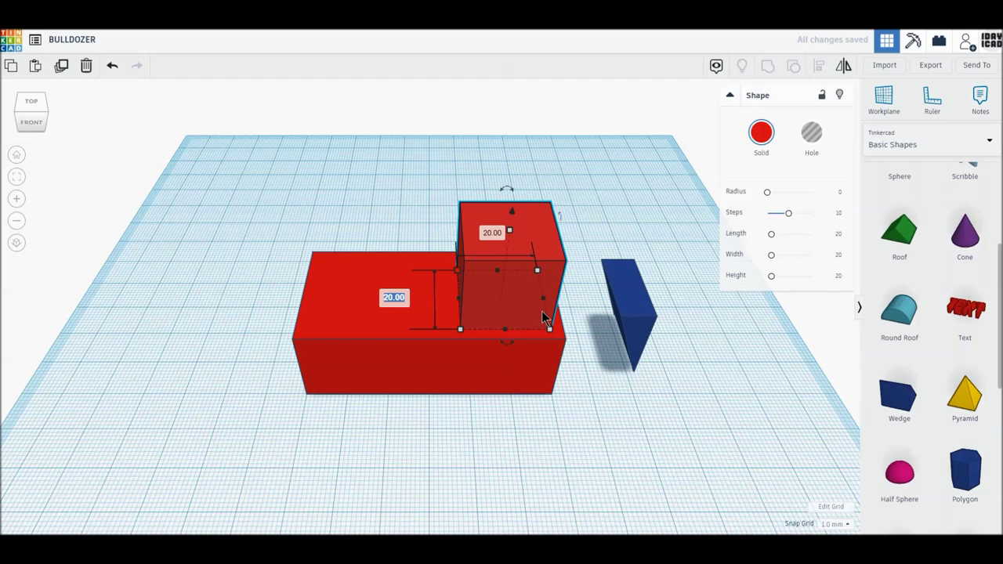
text(28)
key(Return)
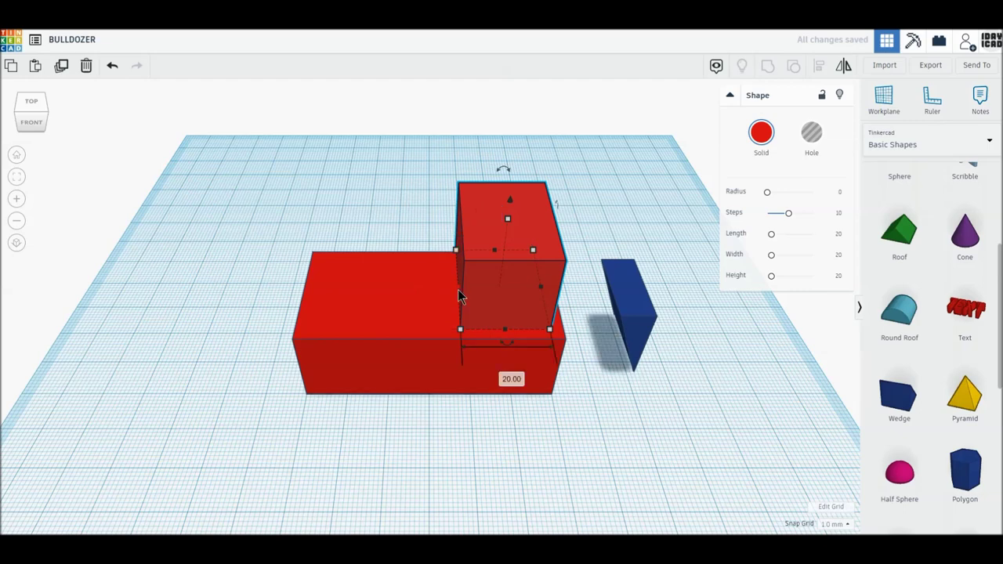
Widen the stacked cube to 40 and nudge it into place on the long box
click(510, 379)
text(40)
key(Return)
drag(519, 317, 525, 321)
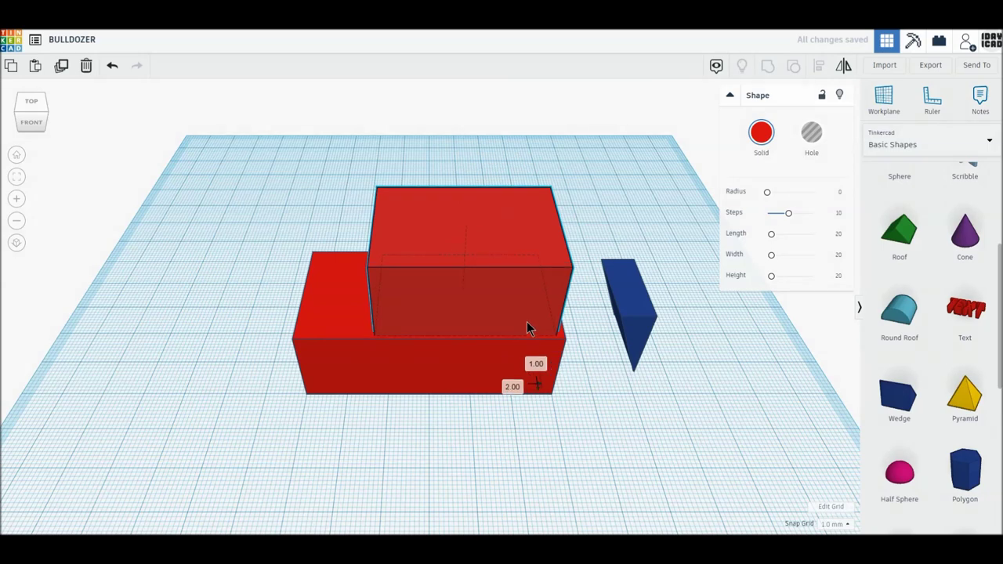
drag(527, 330, 529, 329)
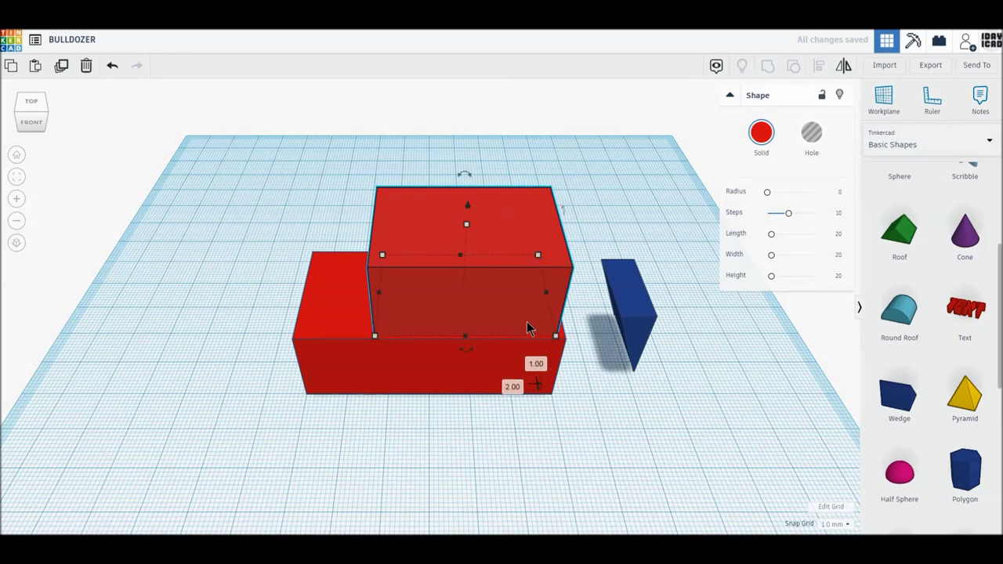
click(573, 432)
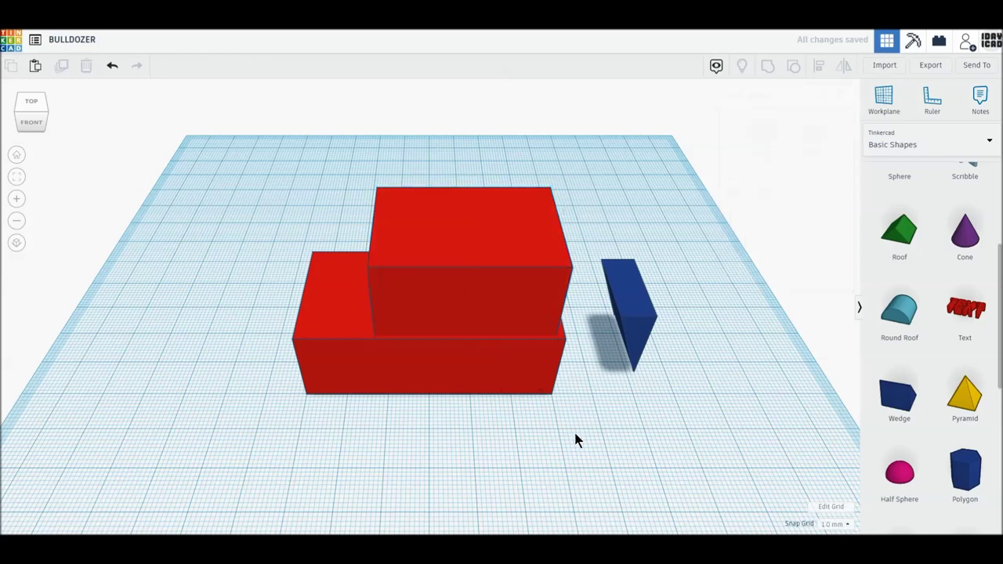
mouse_move(555, 433)
right_down()
mouse_move(395, 427)
mouse_move(354, 436)
mouse_move(623, 355)
right_up()
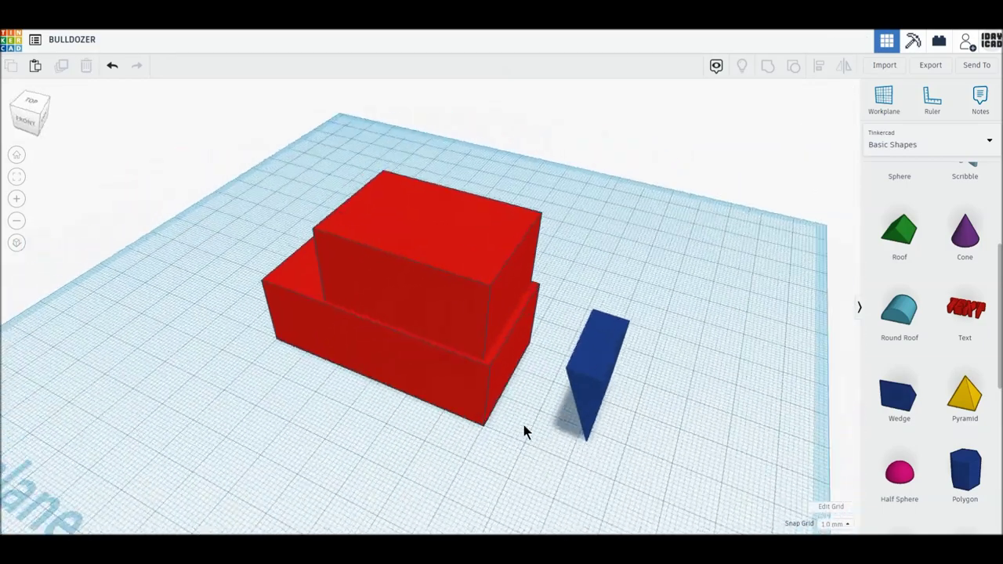
Turn the blue wedge into a hole, 20 mm high and 40 mm long, viewed from the top
click(629, 331)
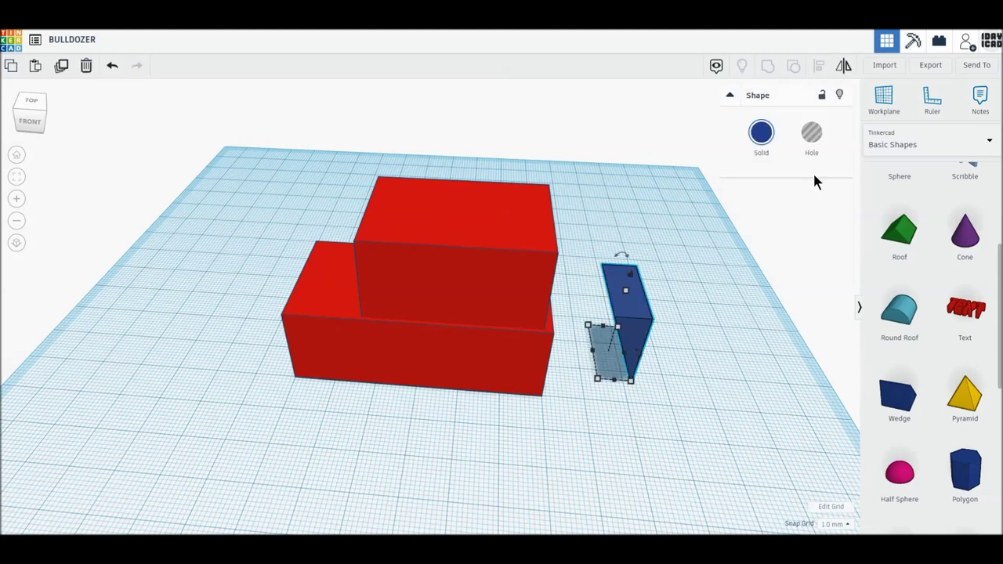
click(815, 135)
drag(633, 274, 637, 251)
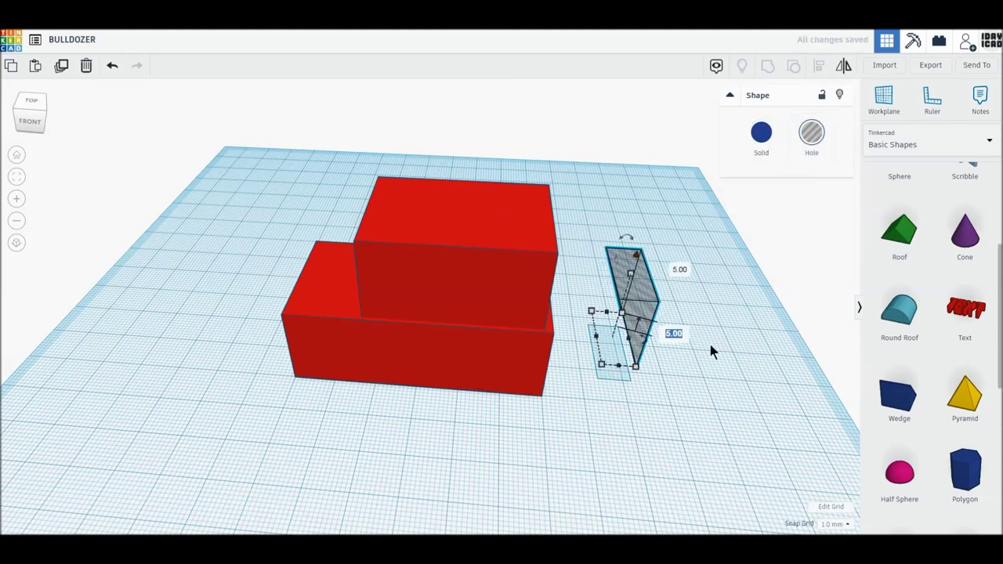
text(20)
key(Return)
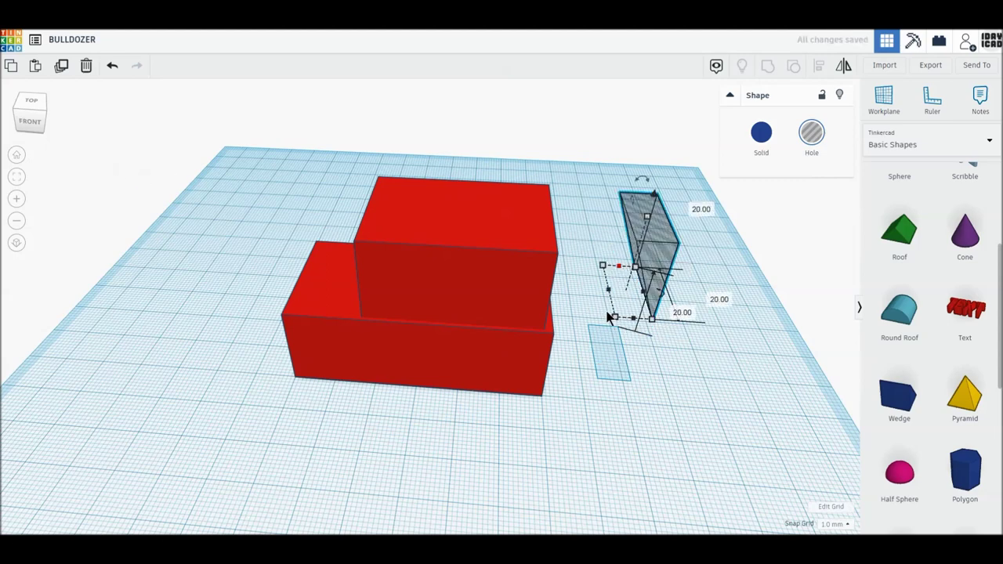
click(706, 297)
text(40)
key(Return)
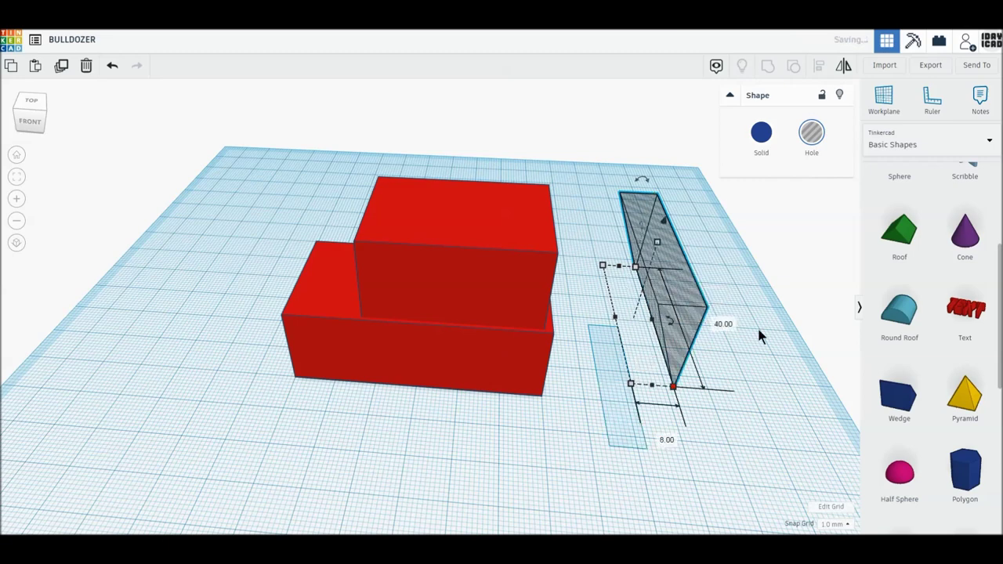
click(35, 108)
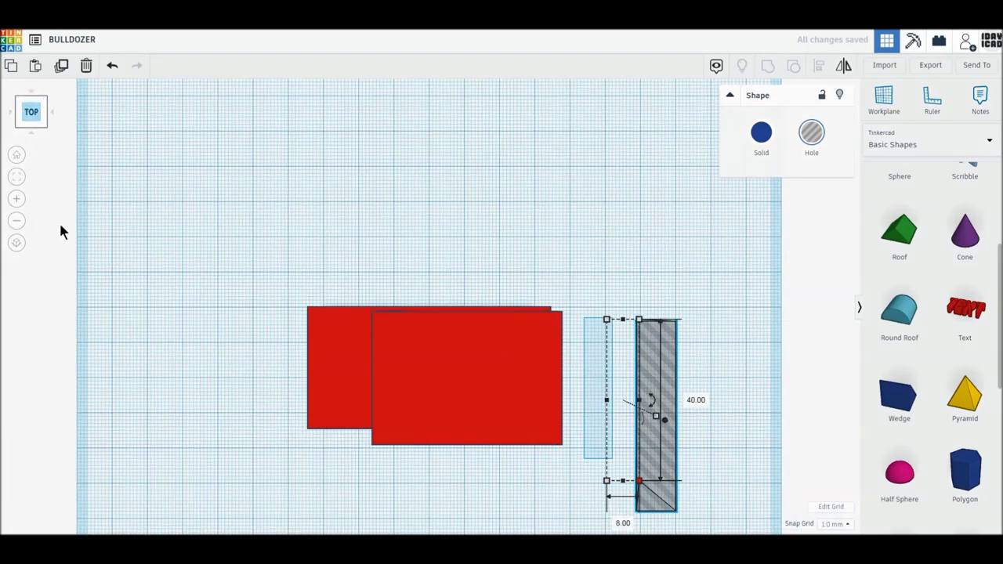
In orthographic view, move the hole wedge onto the body's right edge, nudged 1 mm left and down
click(17, 246)
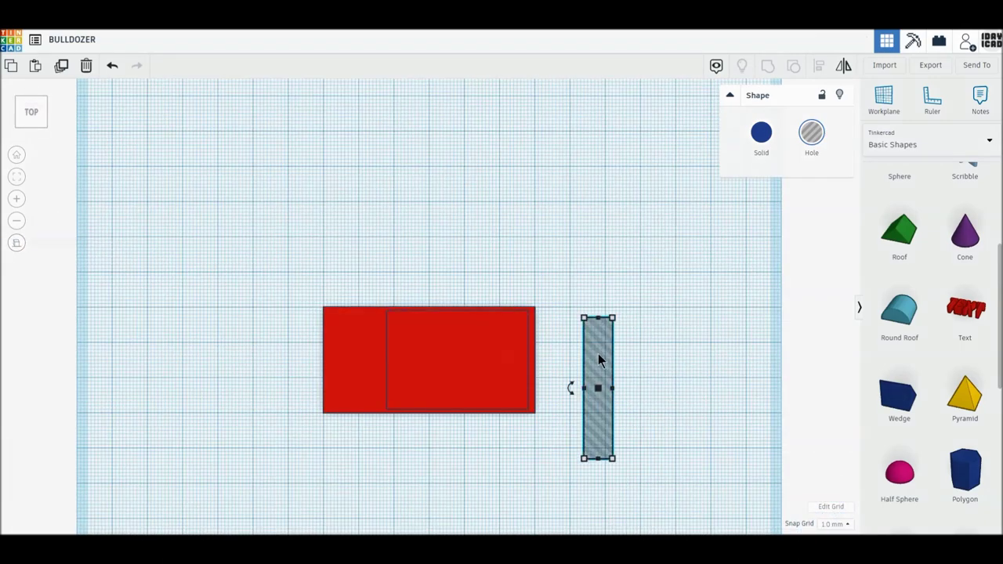
drag(601, 367, 521, 337)
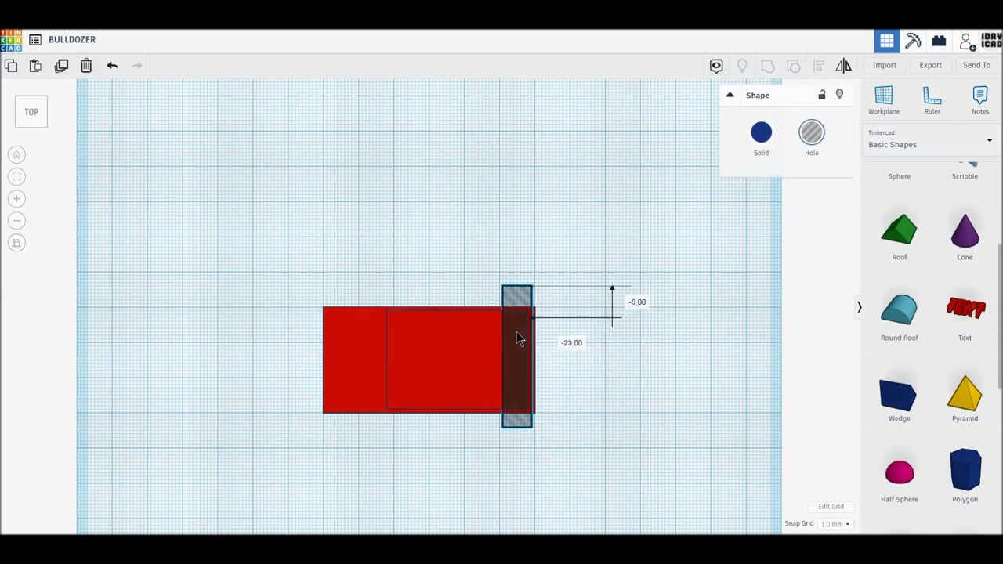
key(Left)
key(Down)
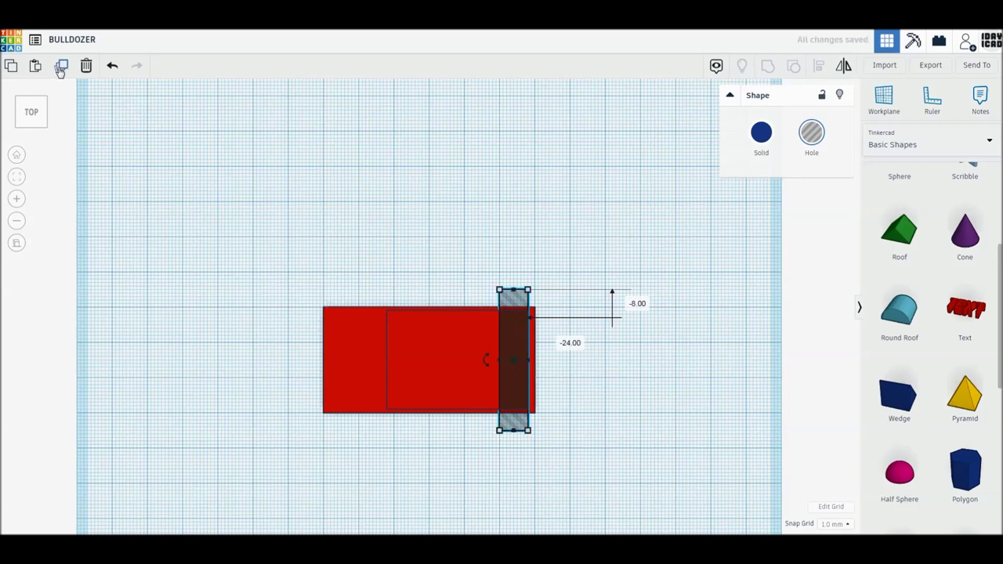
Duplicate the 40 mm hole wedge and place the copy 32 mm to the left
click(60, 69)
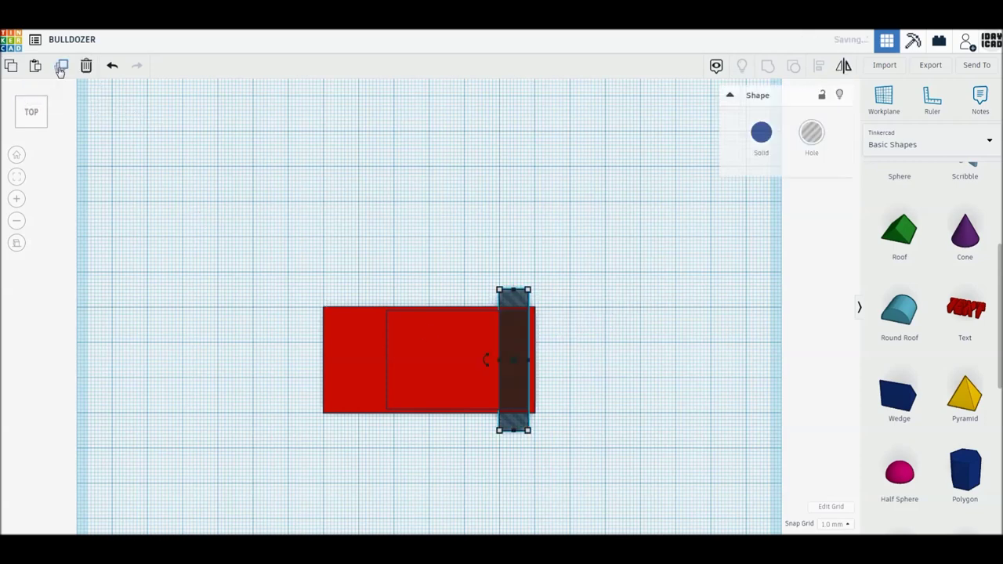
drag(514, 295, 520, 302)
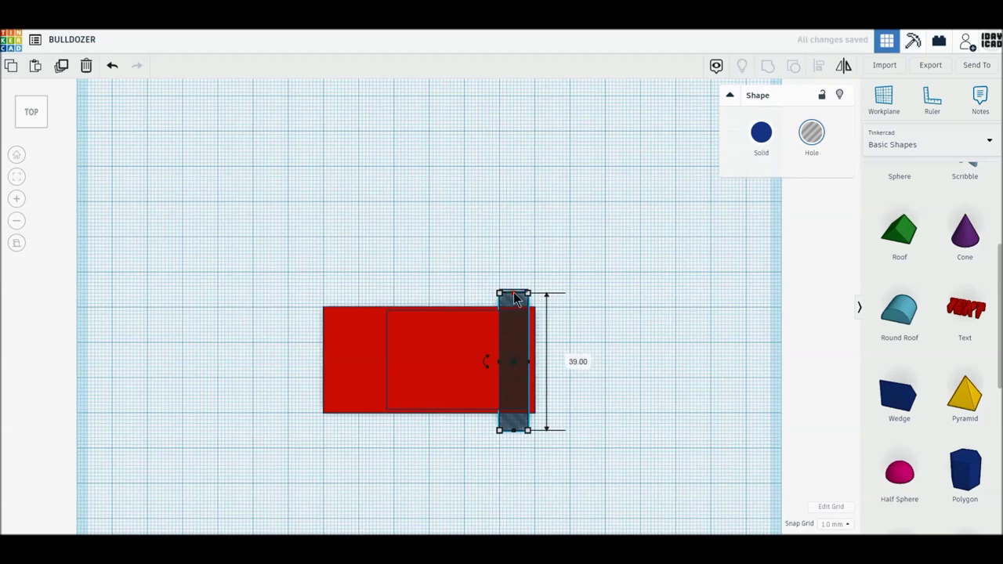
drag(514, 295, 515, 290)
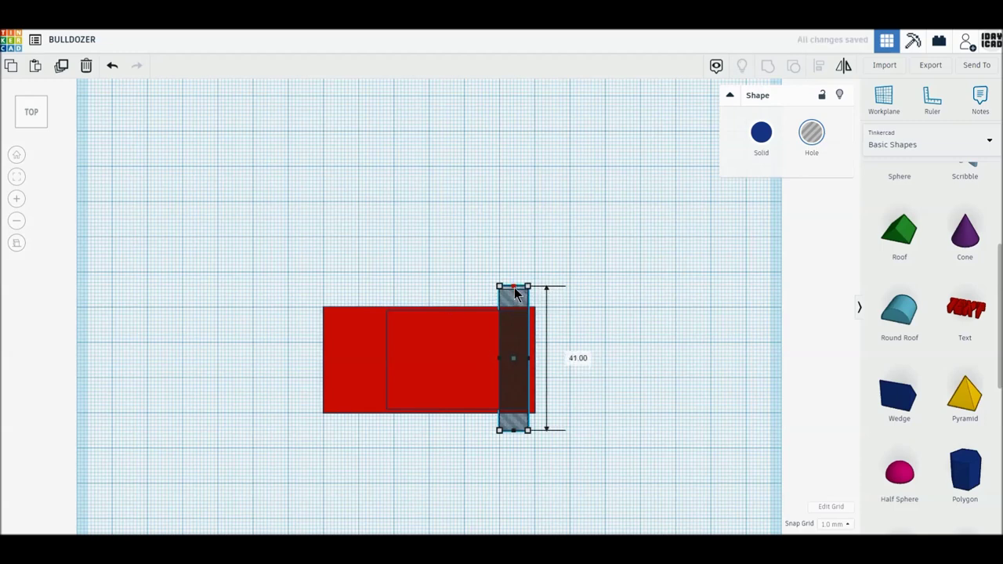
alt+drag(515, 339, 402, 333)
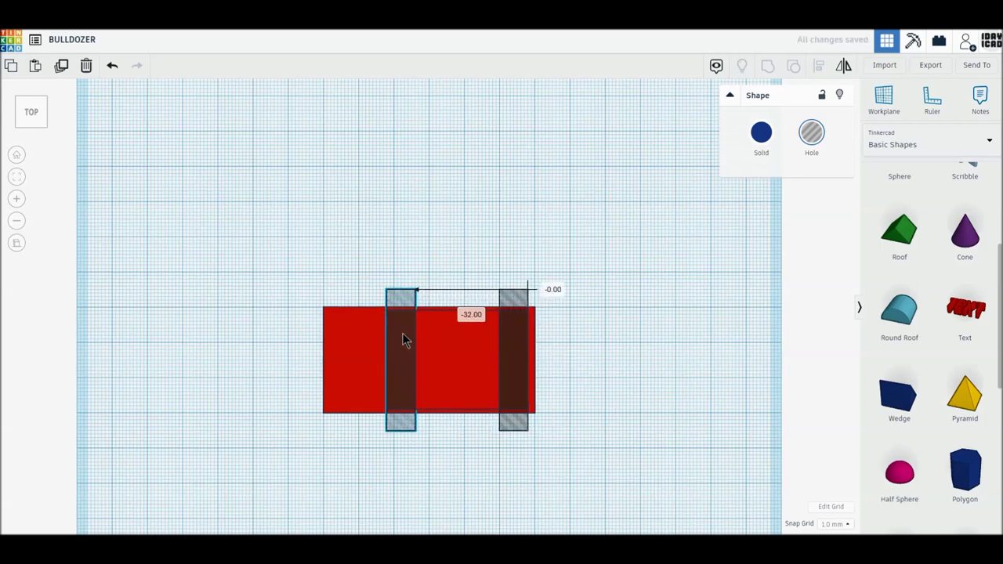
drag(402, 333, 398, 333)
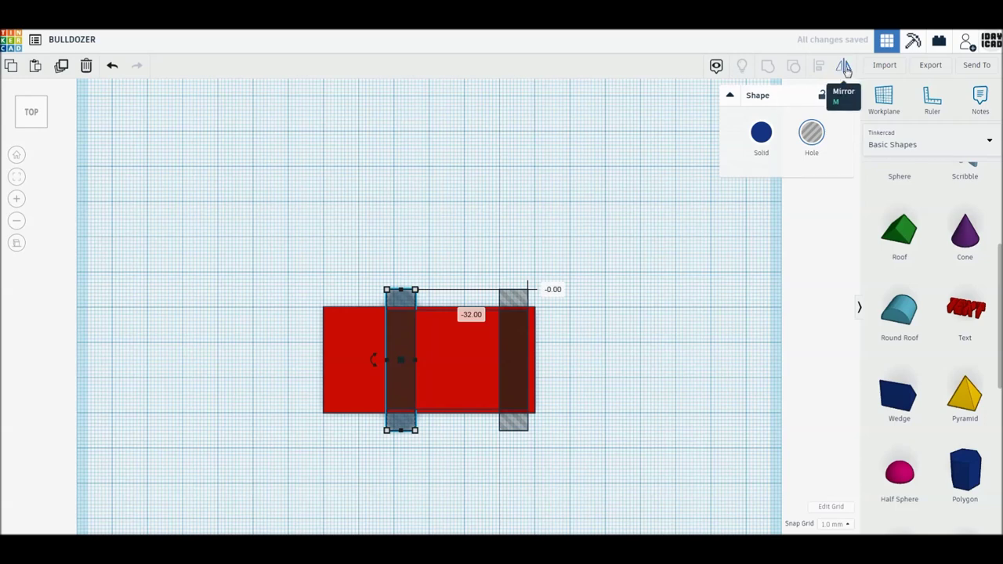
click(844, 69)
Mirror the copied hole wedge front to back so it slopes toward the other
right_drag(431, 464, 425, 410)
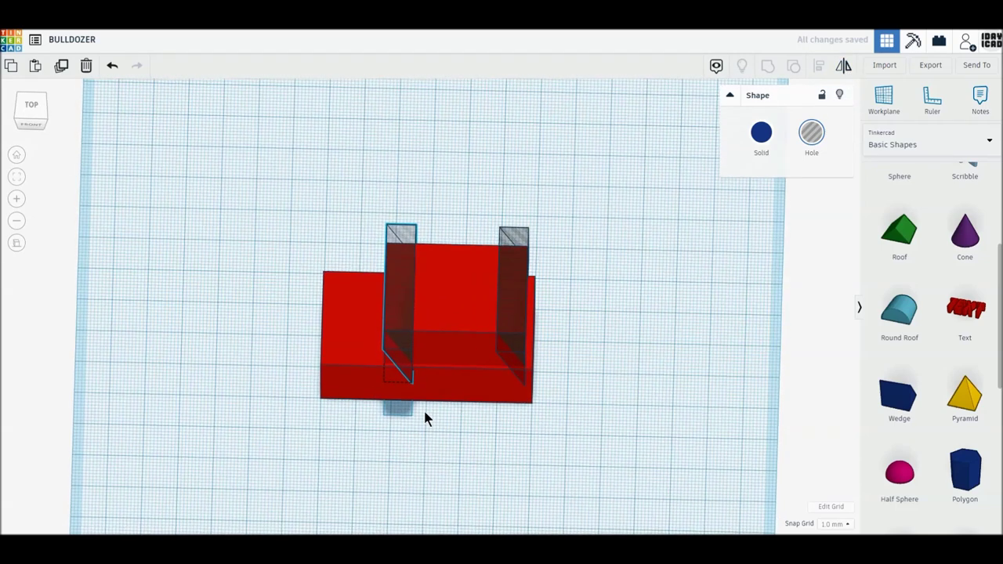
click(407, 400)
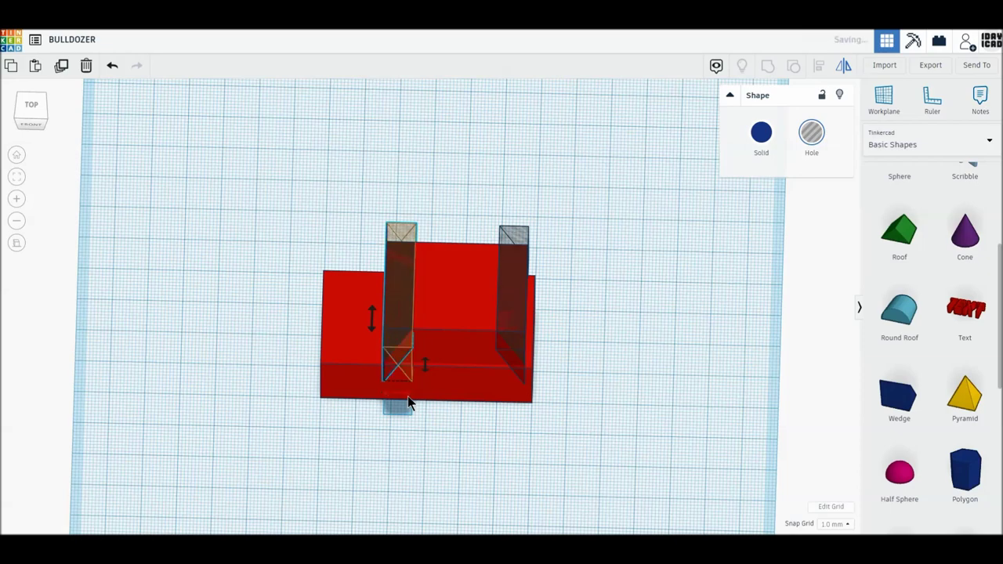
click(632, 385)
From a low front view, drag the raised red block to the workplane's left
right_drag(488, 385, 488, 362)
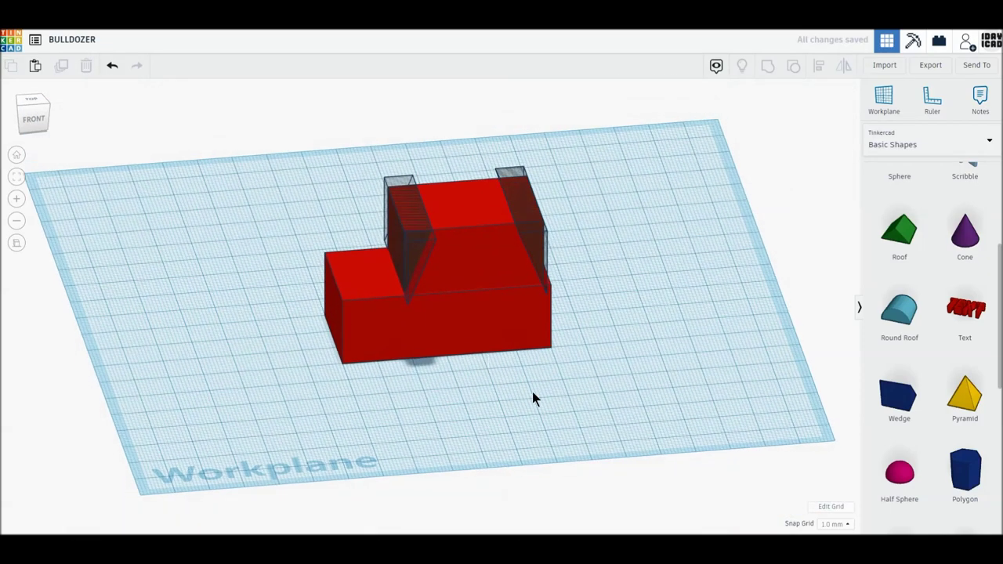
right_drag(532, 400, 493, 363)
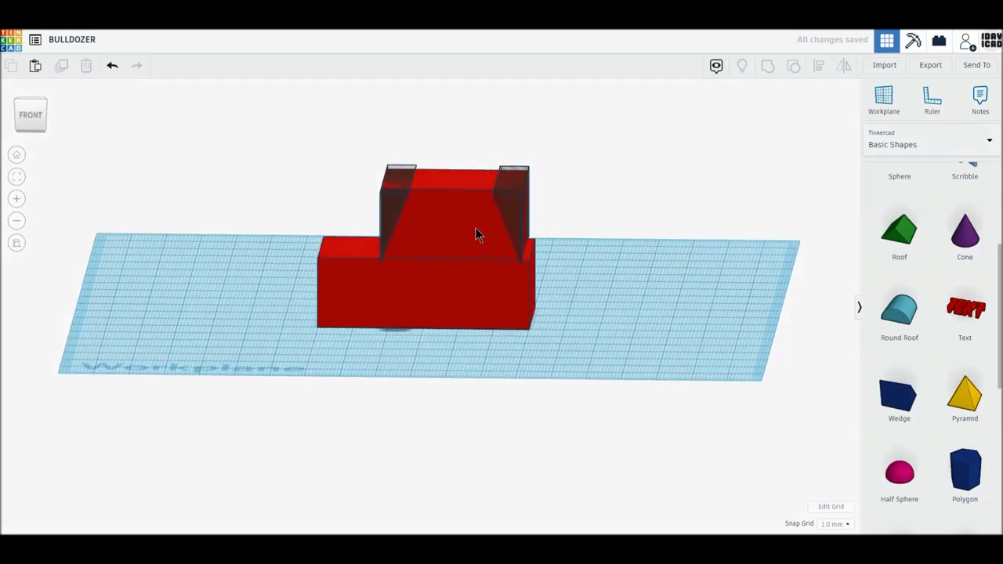
click(478, 237)
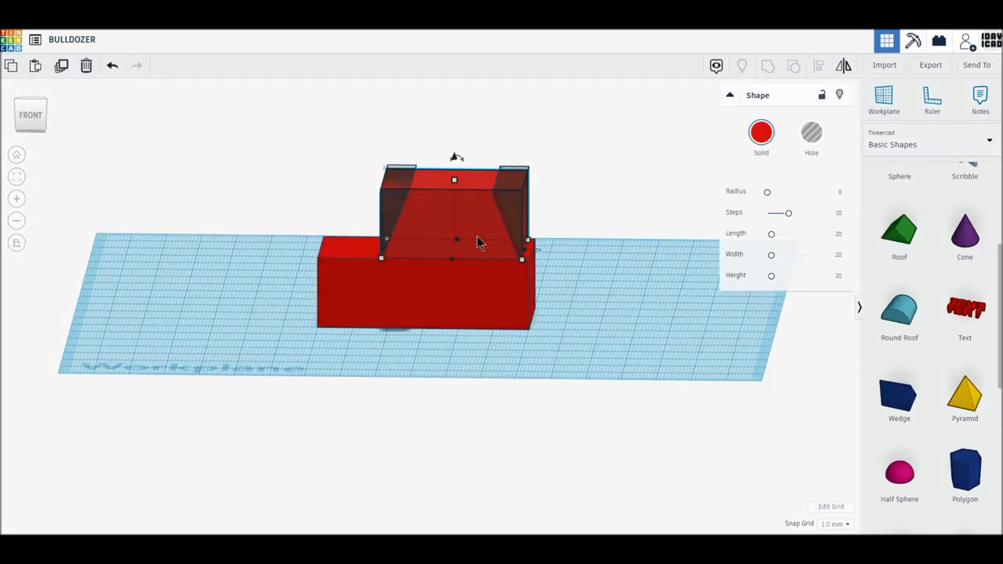
drag(482, 235, 250, 231)
Undo the move and place a duplicate of the raised red block at the workplane's left end
click(112, 69)
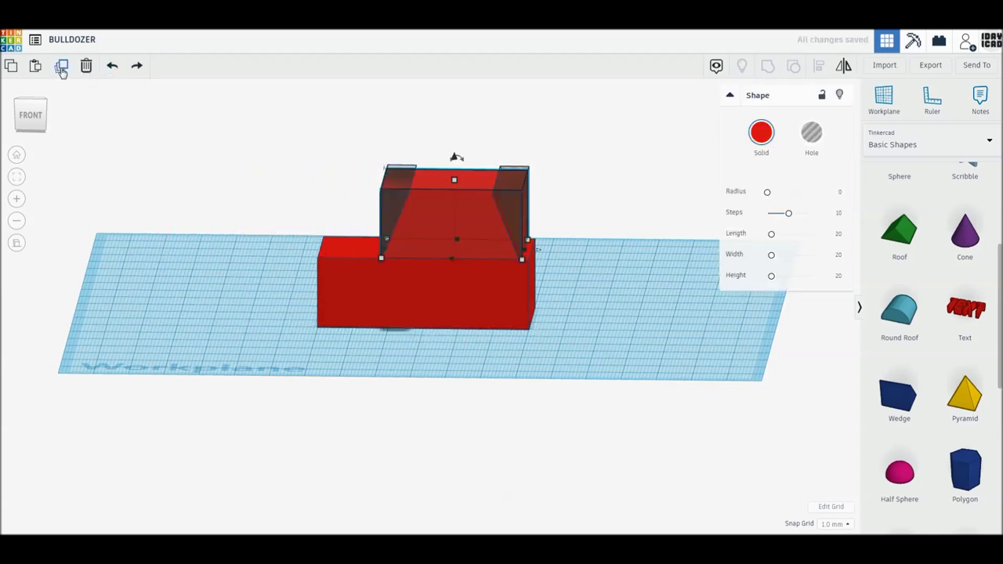
click(61, 69)
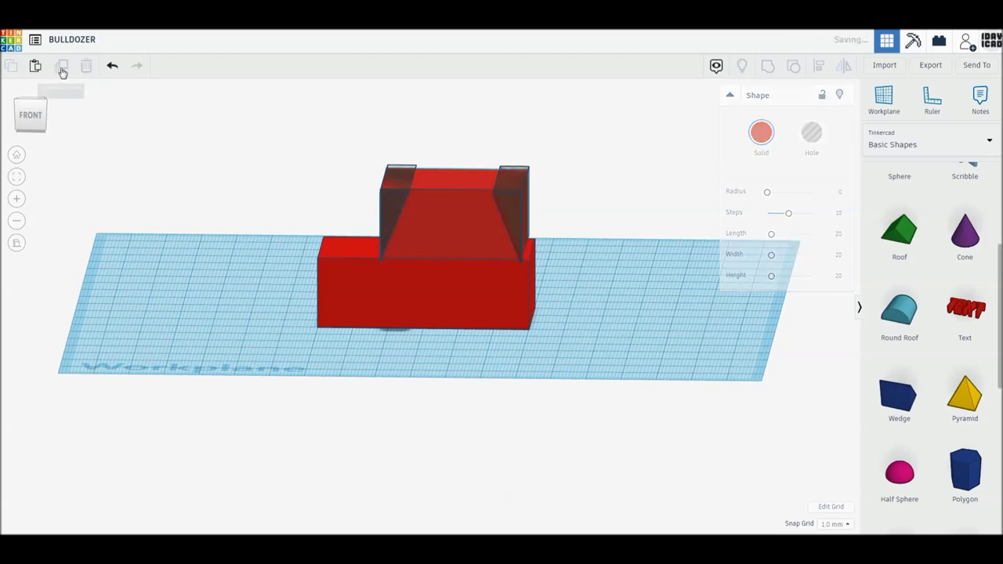
drag(415, 219, 184, 216)
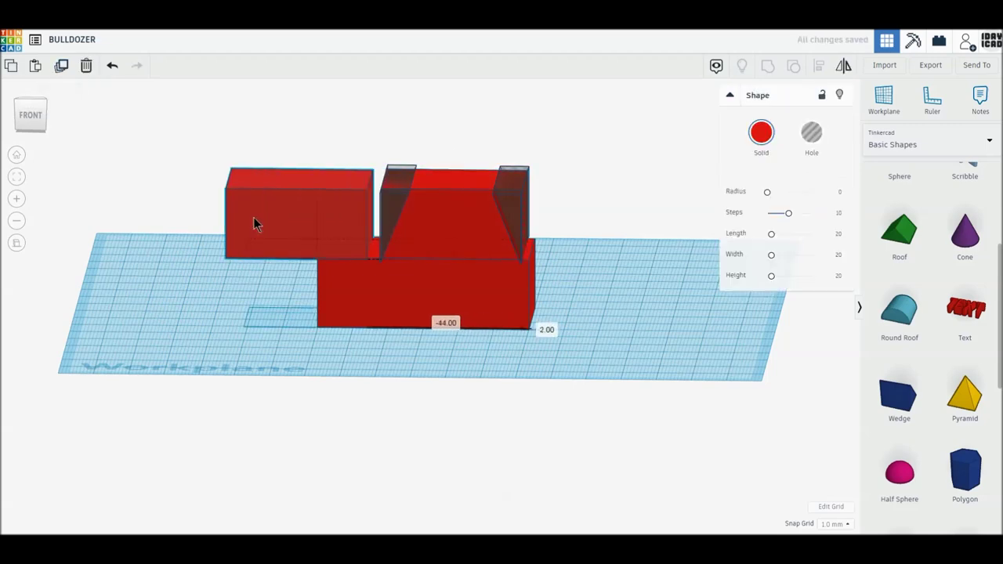
drag(324, 126, 601, 382)
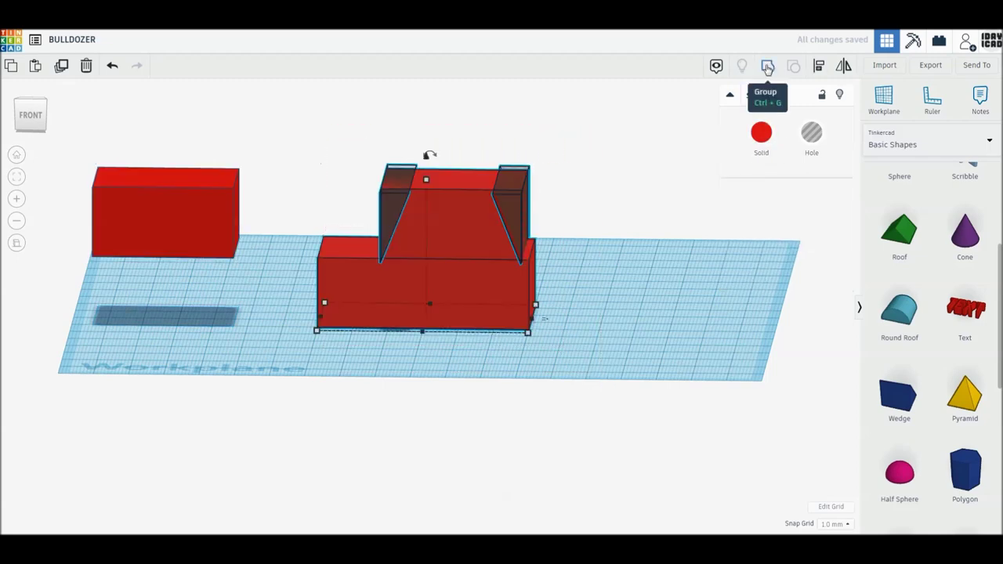
click(644, 250)
mouse_move(453, 336)
right_down()
mouse_move(473, 349)
mouse_move(419, 247)
right_up()
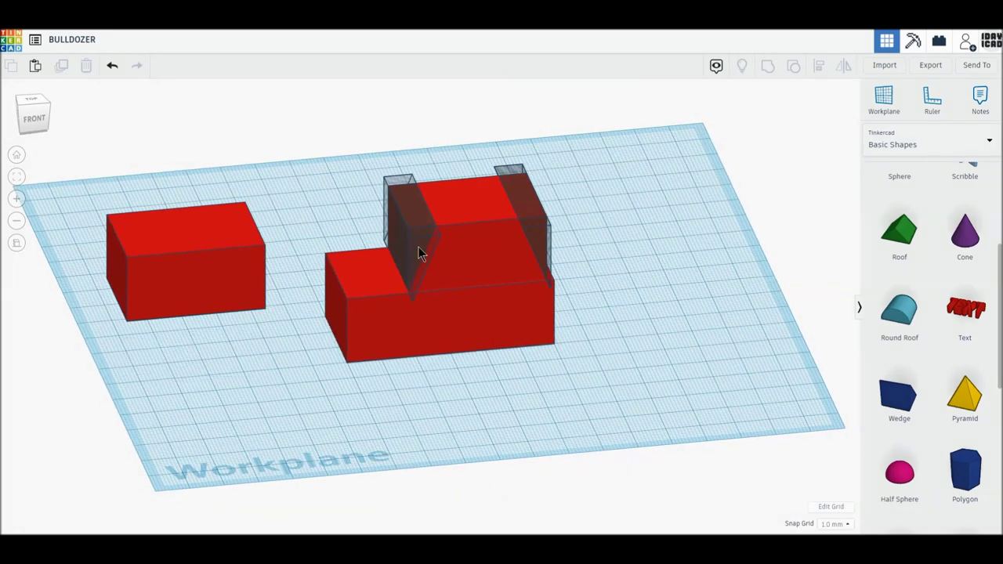
Add a 2 mm high, 11 mm wide copy of the left hole wedge on the front block, then group all five cab shapes
click(418, 247)
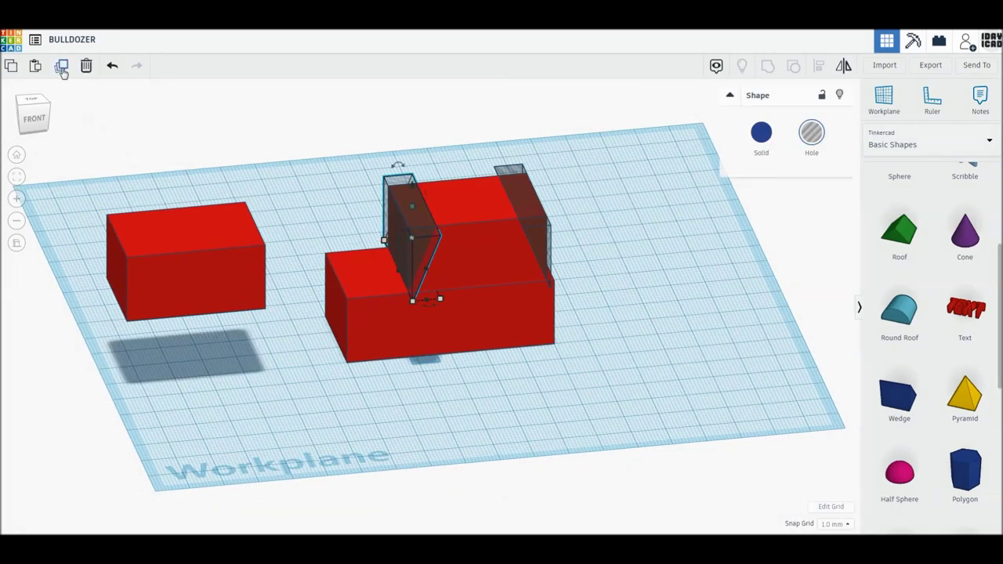
click(63, 69)
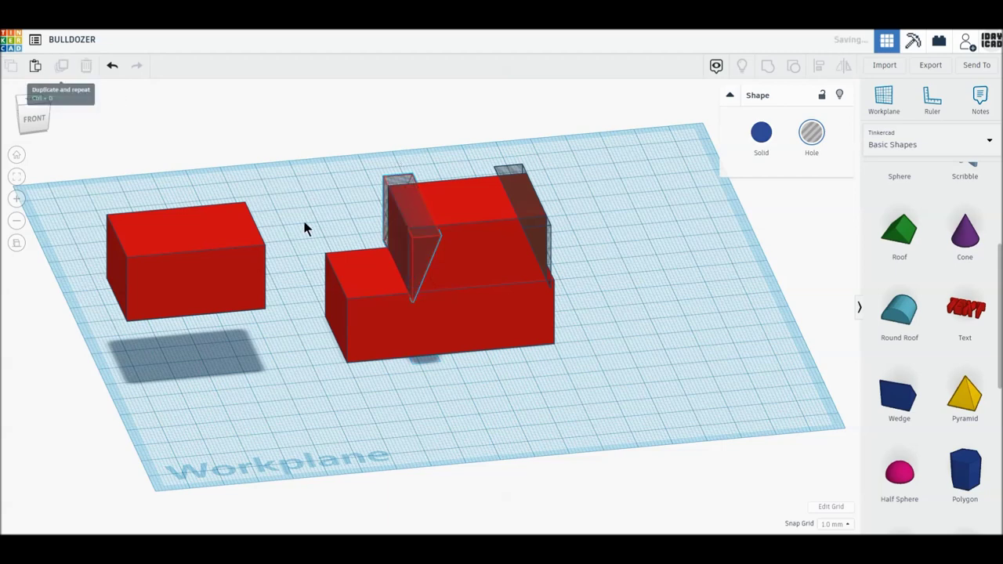
drag(416, 253, 372, 259)
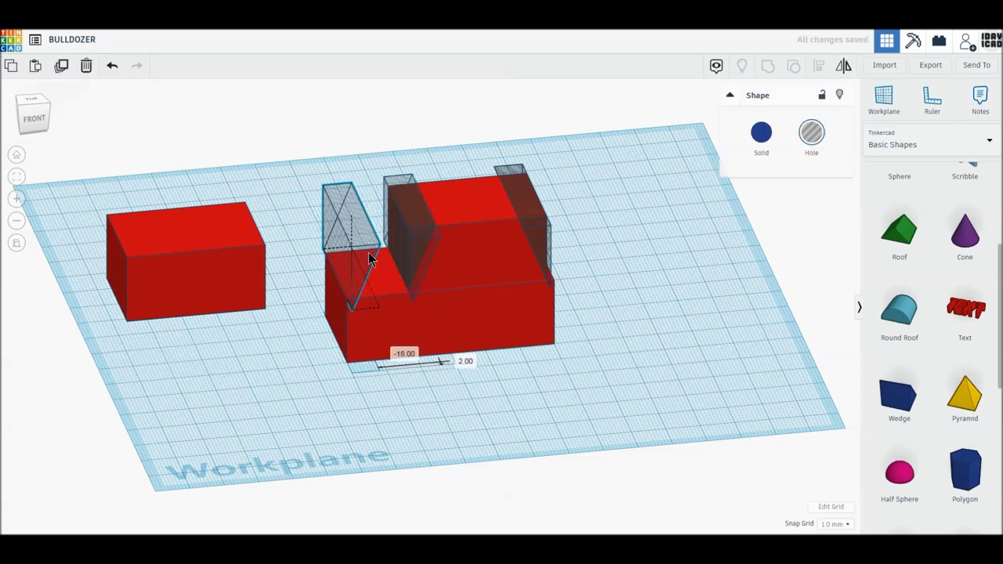
drag(369, 252, 367, 250)
key(Up)
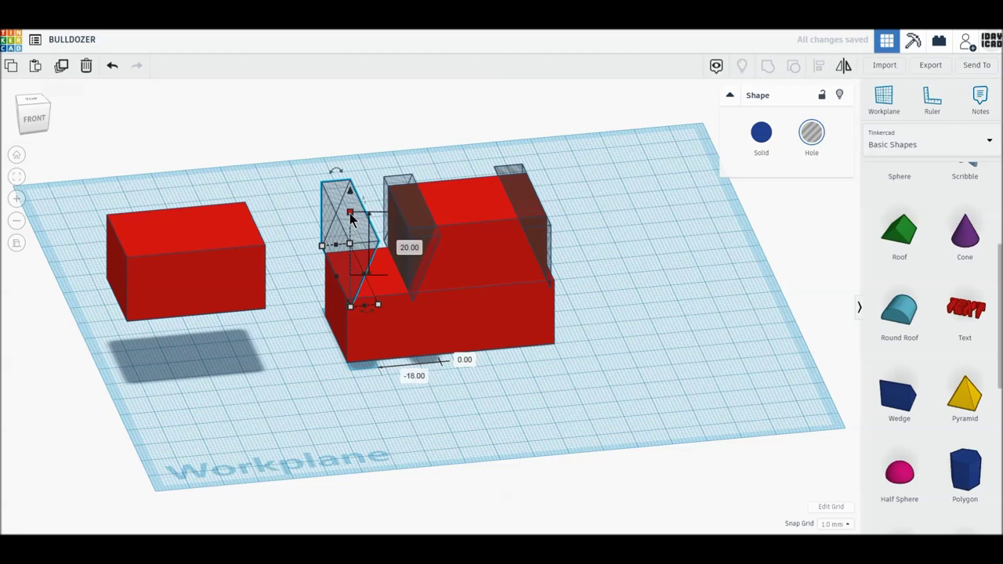
drag(350, 225, 351, 268)
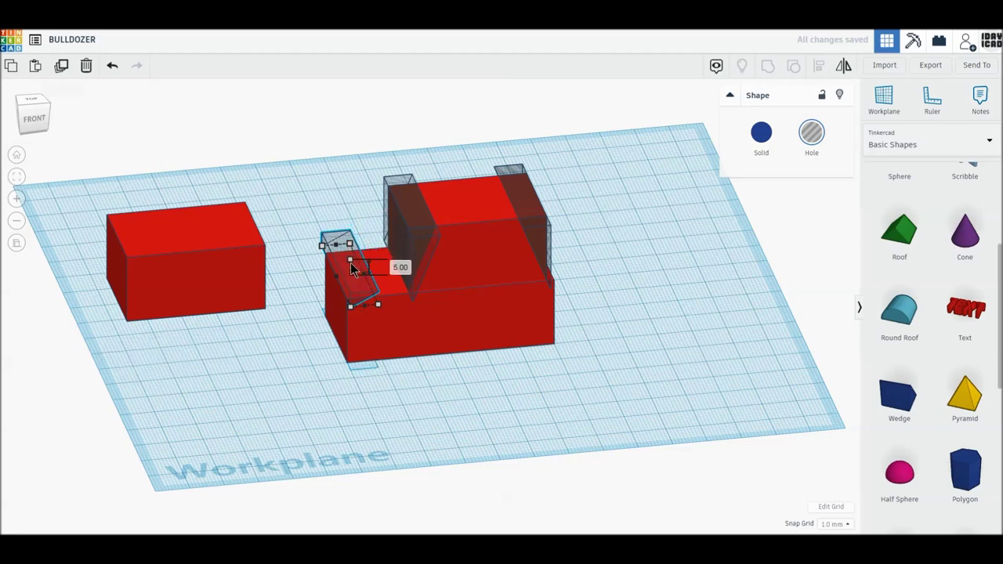
drag(351, 269, 353, 259)
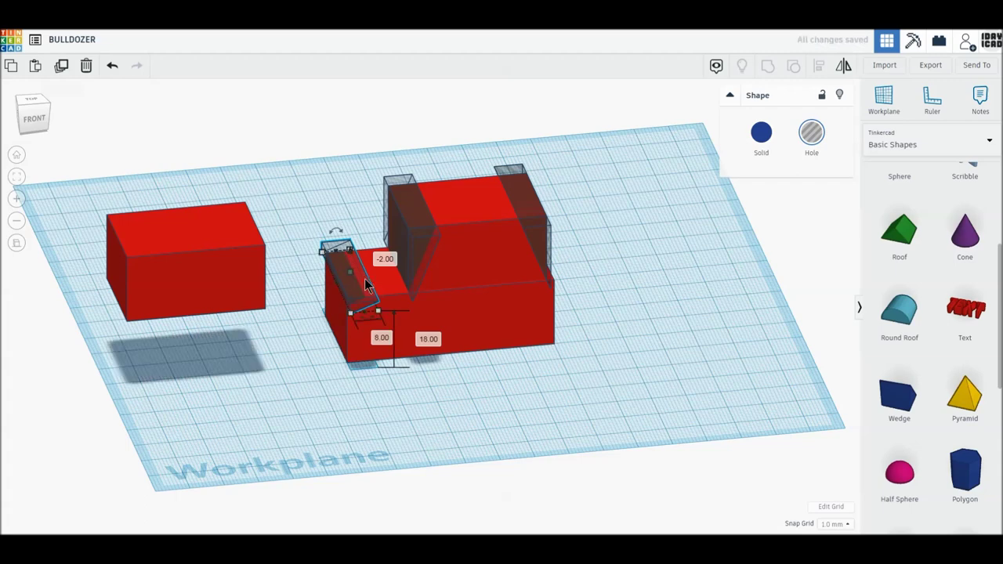
drag(369, 285, 381, 285)
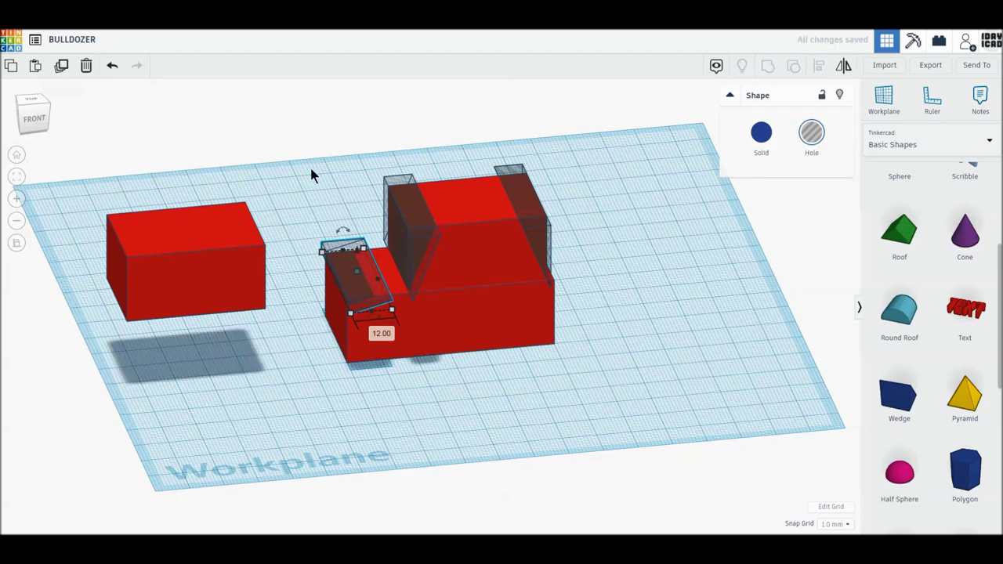
drag(294, 139, 624, 399)
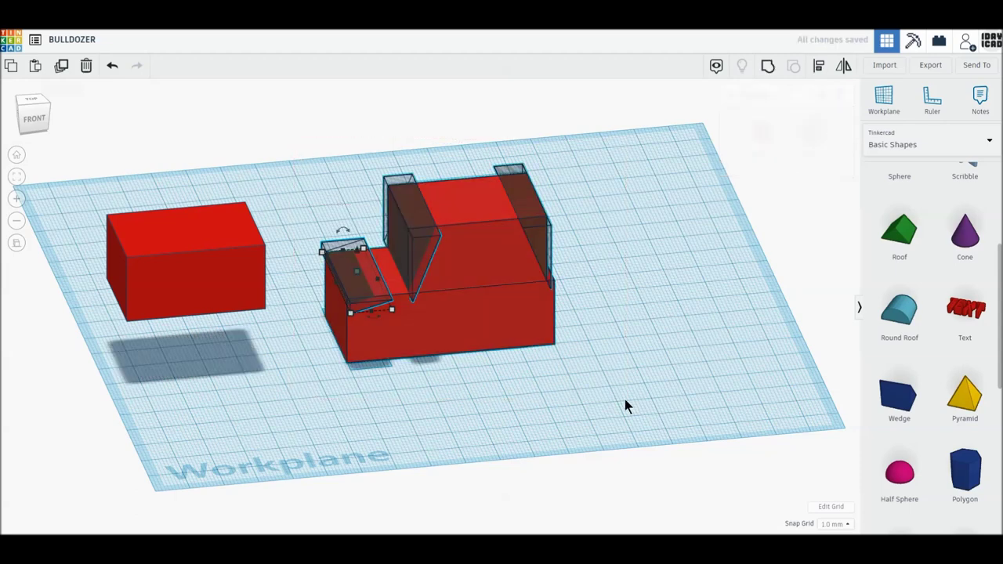
click(767, 71)
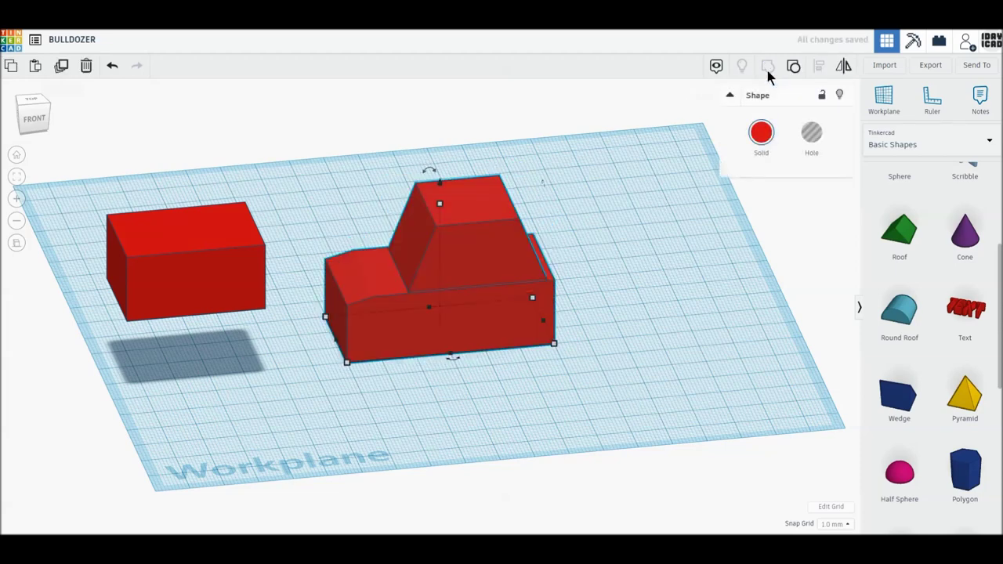
Colour the grouped cab body orange
click(761, 135)
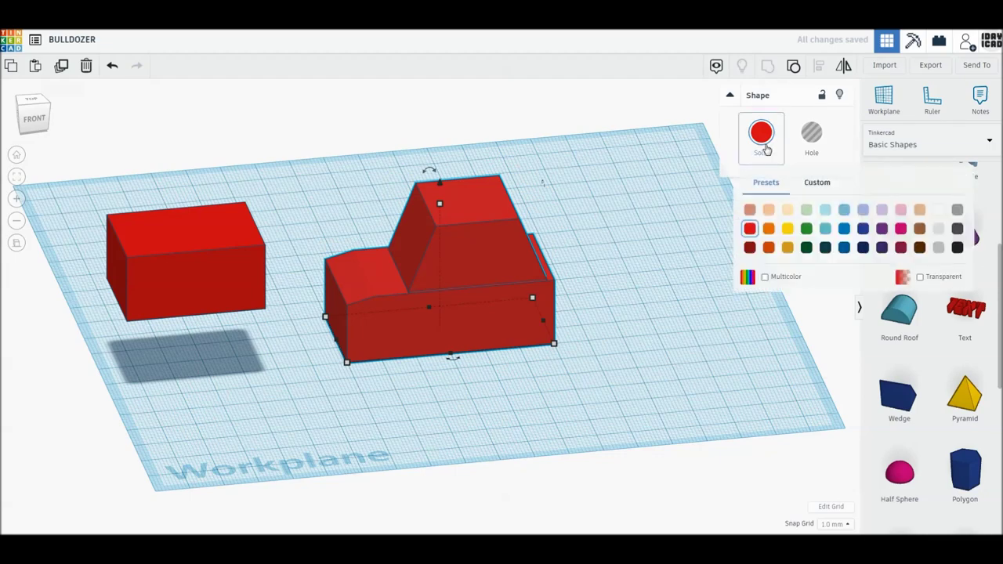
click(787, 248)
click(600, 267)
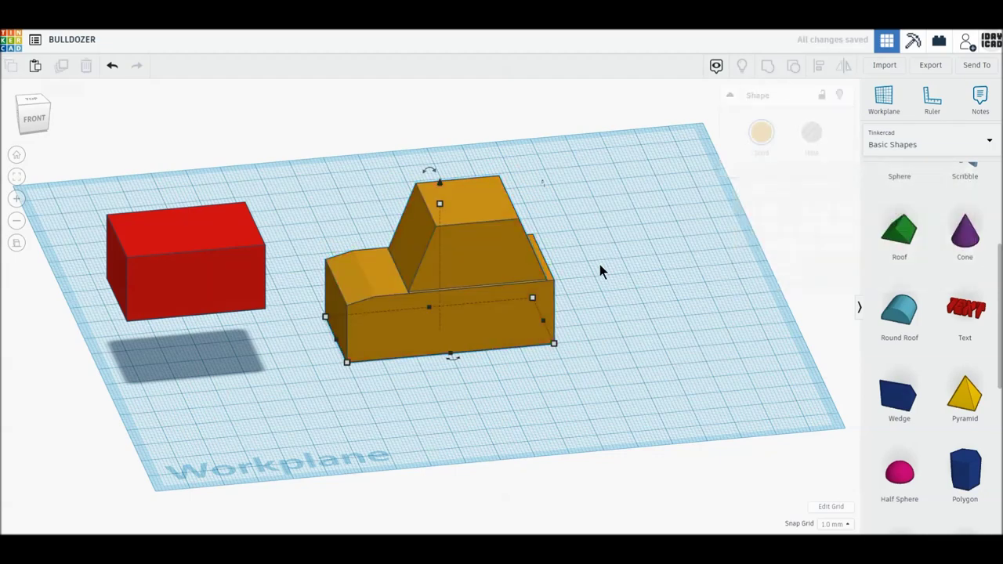
Move the spare red box closer to the cab and add a new wedge in front of it
mouse_move(534, 294)
right_down()
mouse_move(573, 311)
mouse_move(213, 302)
right_up()
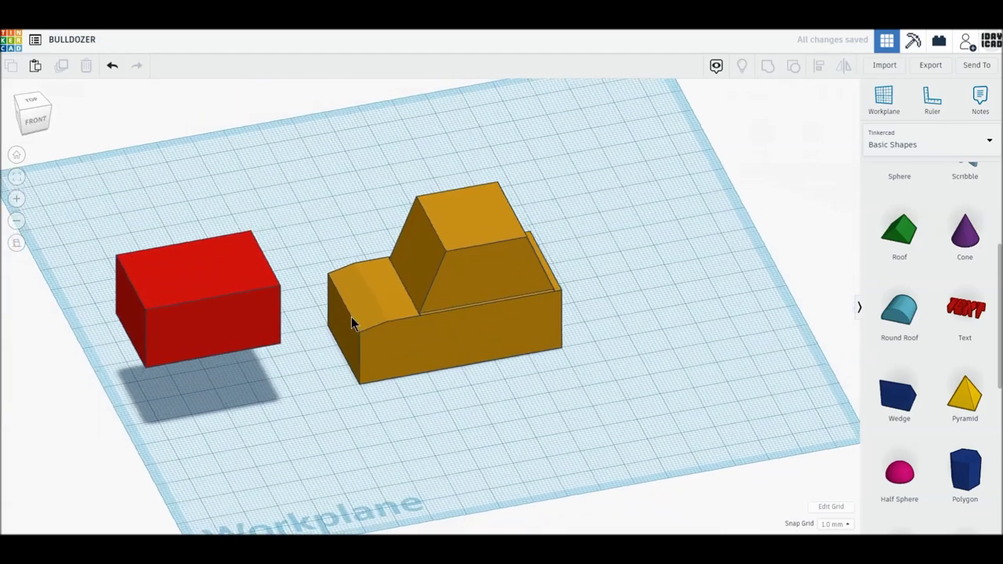
mouse_move(218, 299)
mouse_down()
mouse_move(285, 296)
mouse_move(256, 298)
mouse_up()
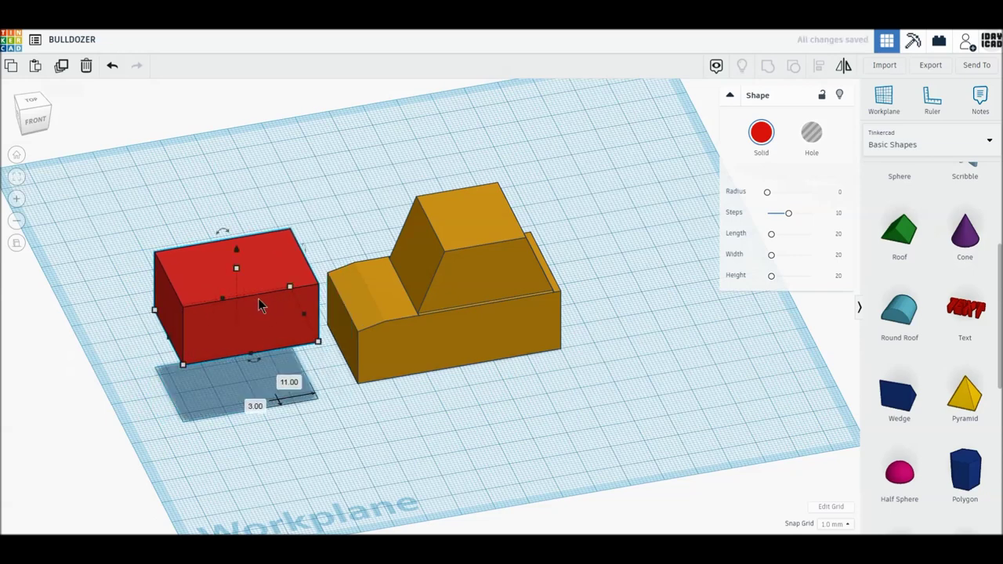
click(448, 282)
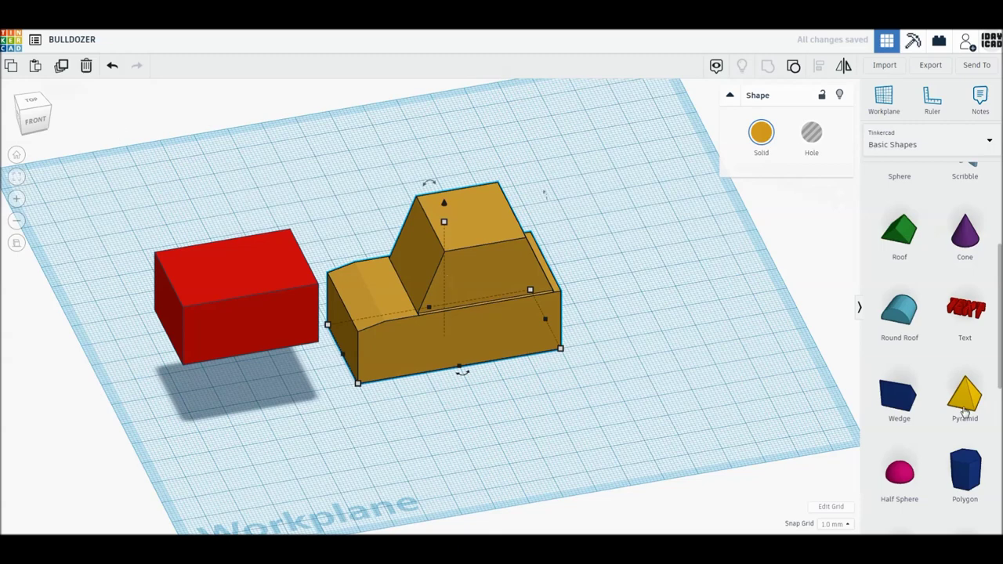
drag(899, 396, 516, 423)
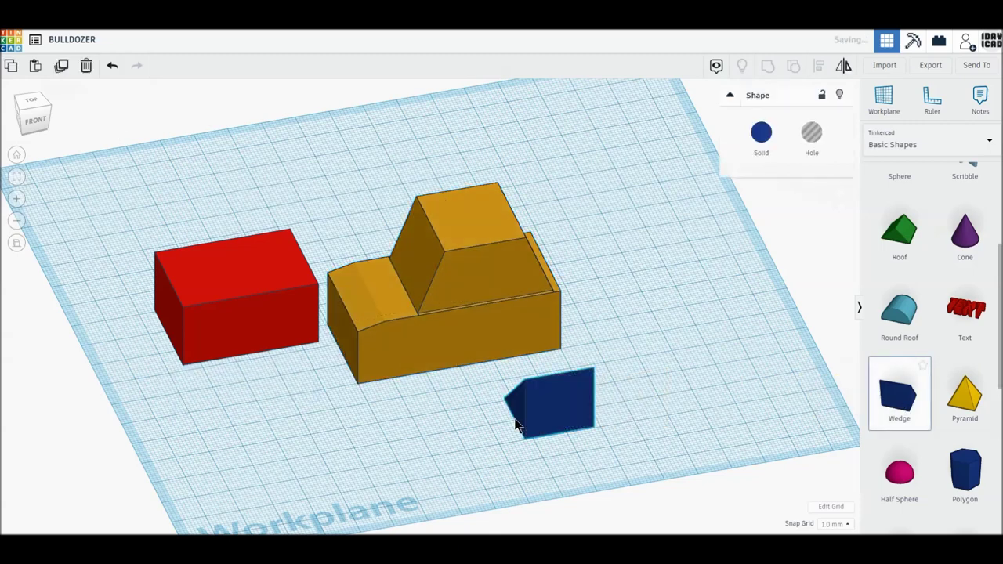
Rotate the new wedge -90°, make it a hole, and sink it partly below the workplane
drag(569, 444, 588, 413)
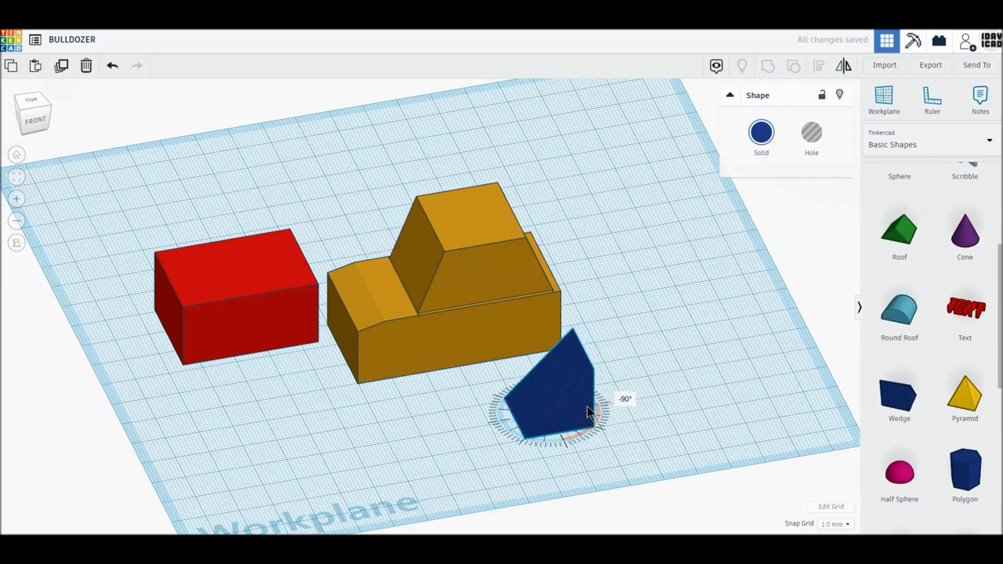
key(h)
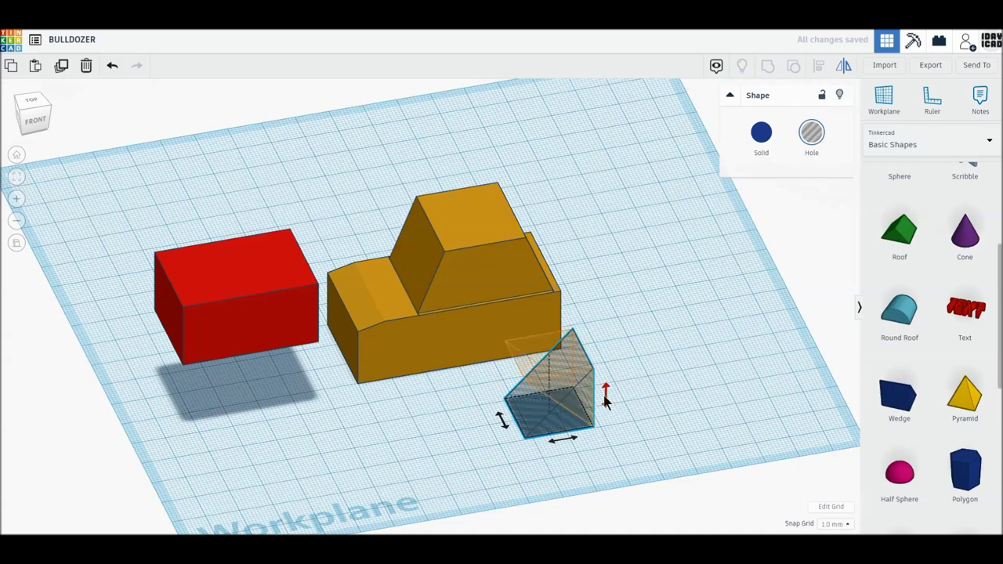
drag(607, 400, 626, 435)
click(626, 435)
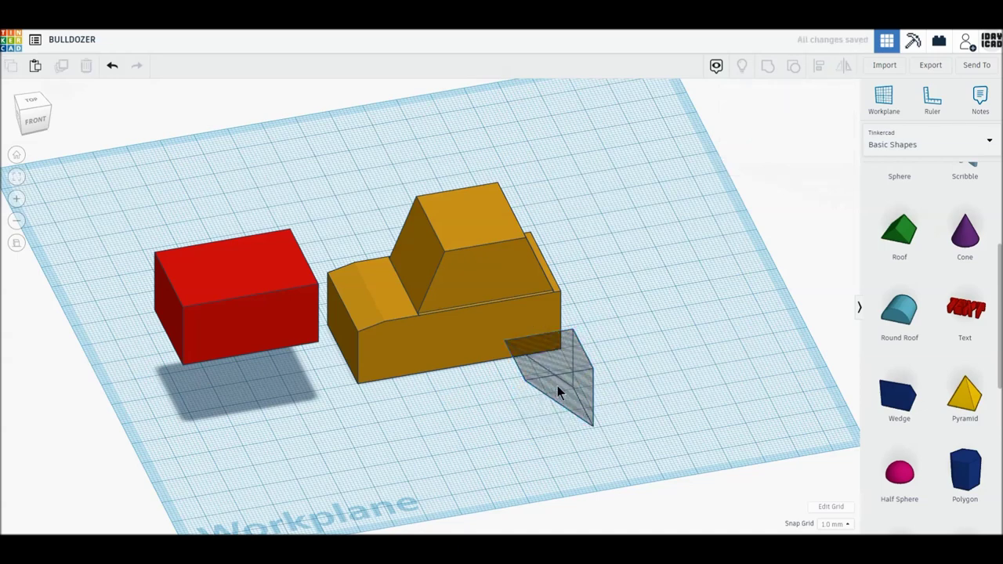
click(557, 386)
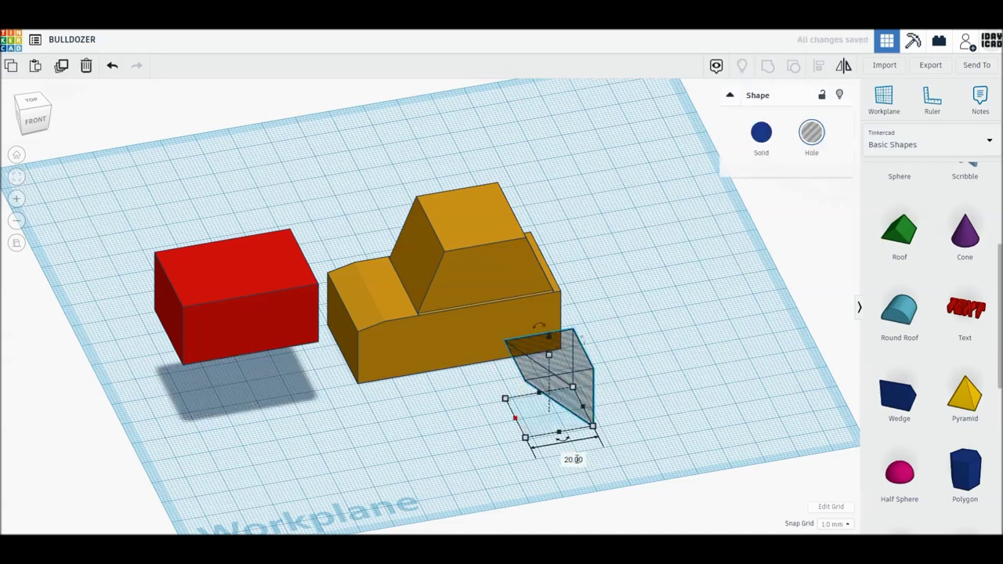
Resize the hole wedge to 8 mm wide and 40 mm long
click(573, 459)
text(8)
key(Return)
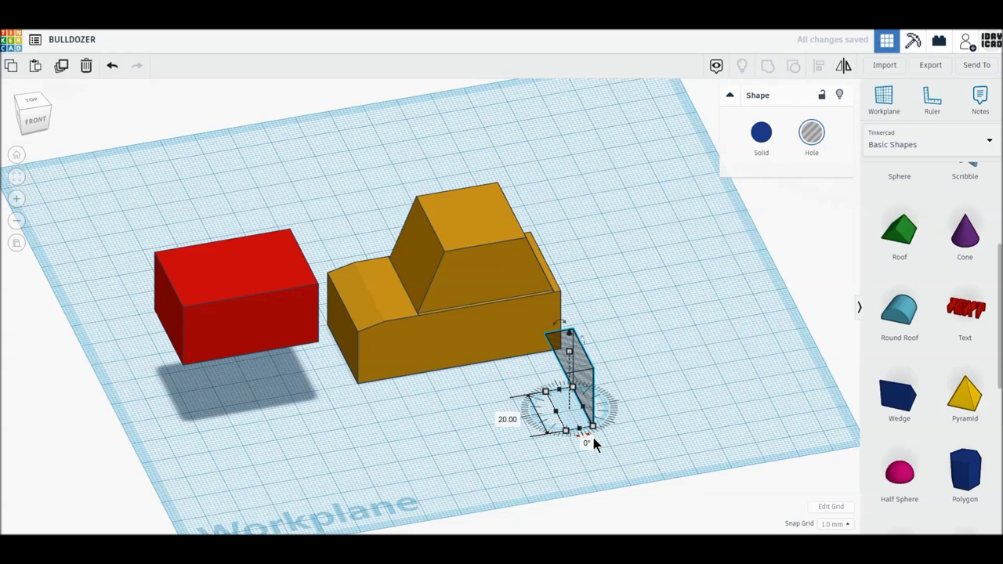
click(508, 420)
text(40)
key(Return)
Raise the hole wedge 20 mm and place it against the red box's right end
drag(578, 354, 579, 334)
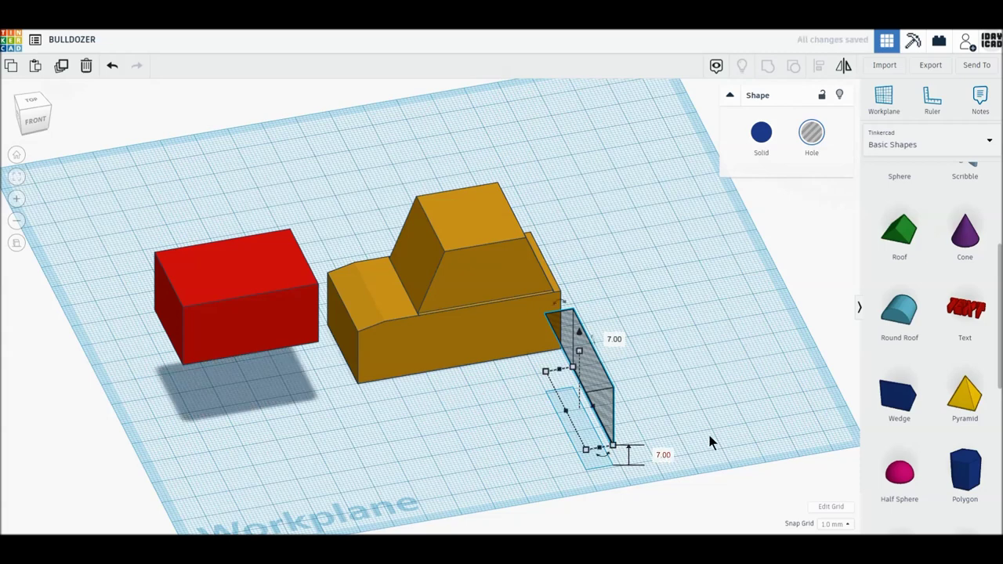
text(20)
key(Return)
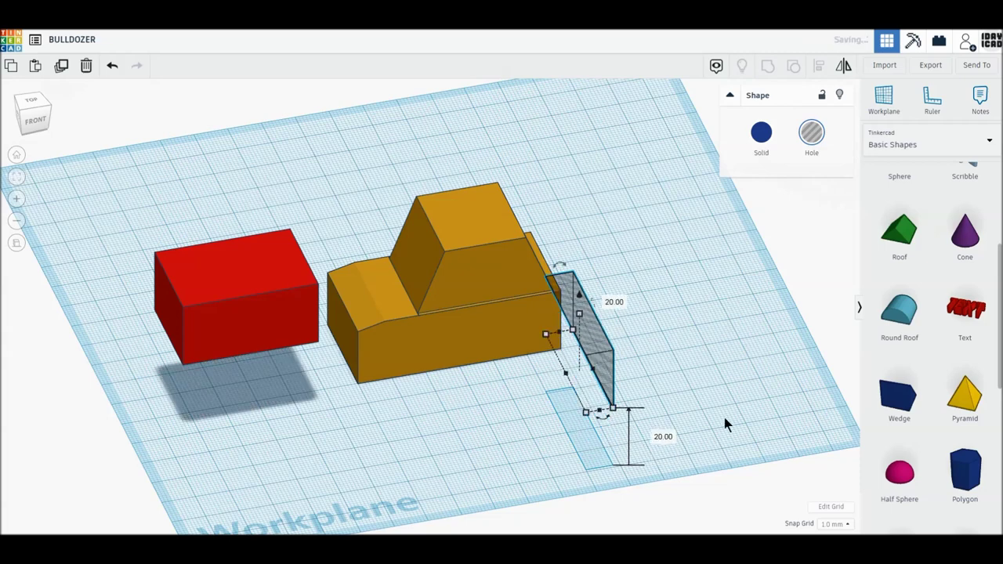
drag(586, 373, 317, 322)
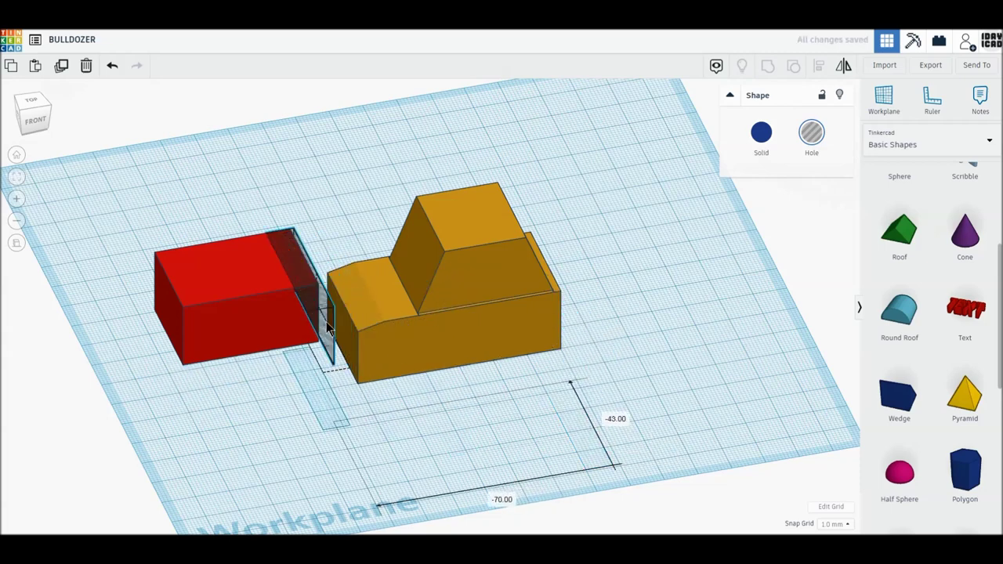
Align the hole wedge and shorten the red box to 36 mm
drag(317, 322, 319, 320)
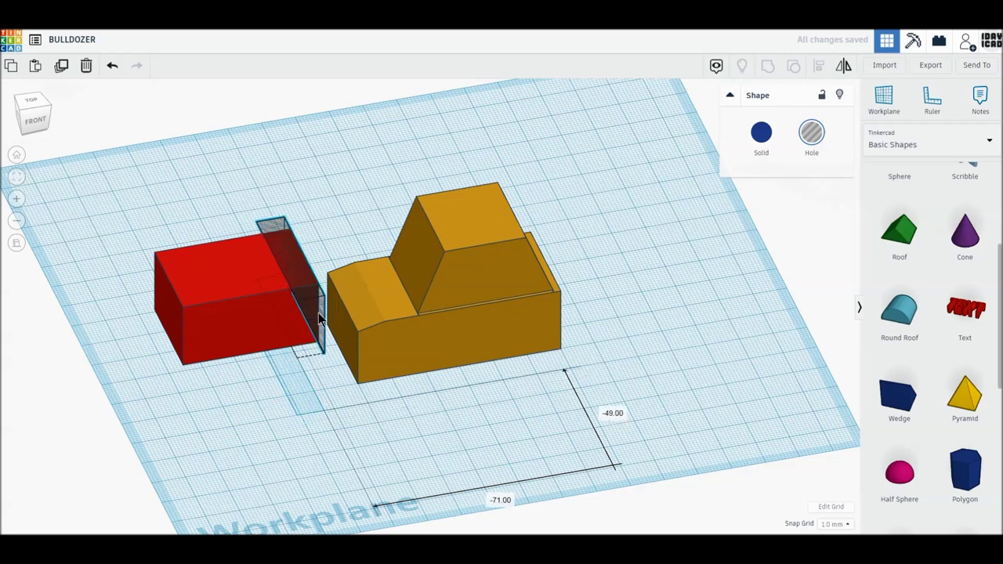
click(242, 314)
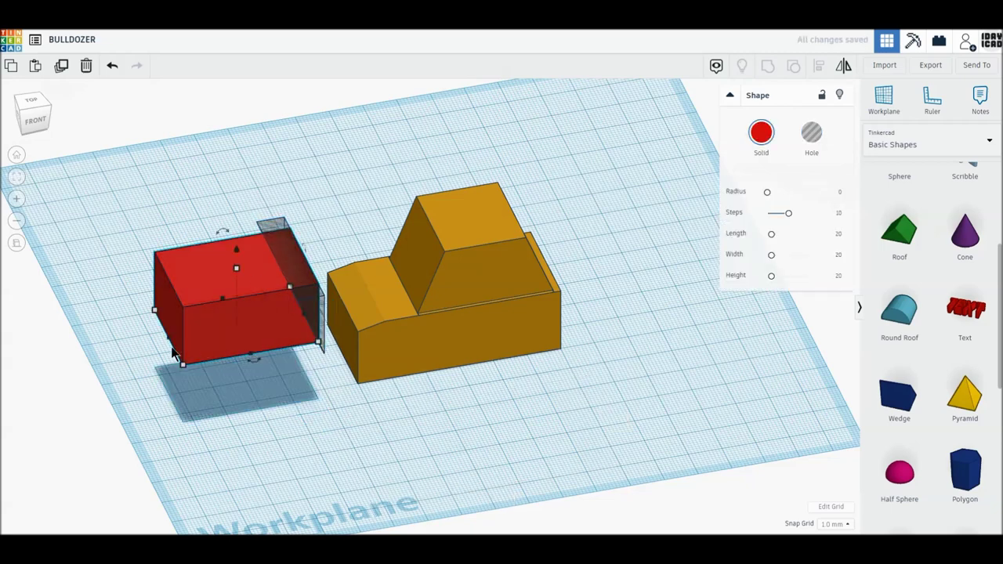
click(264, 380)
text(30)
key(Return)
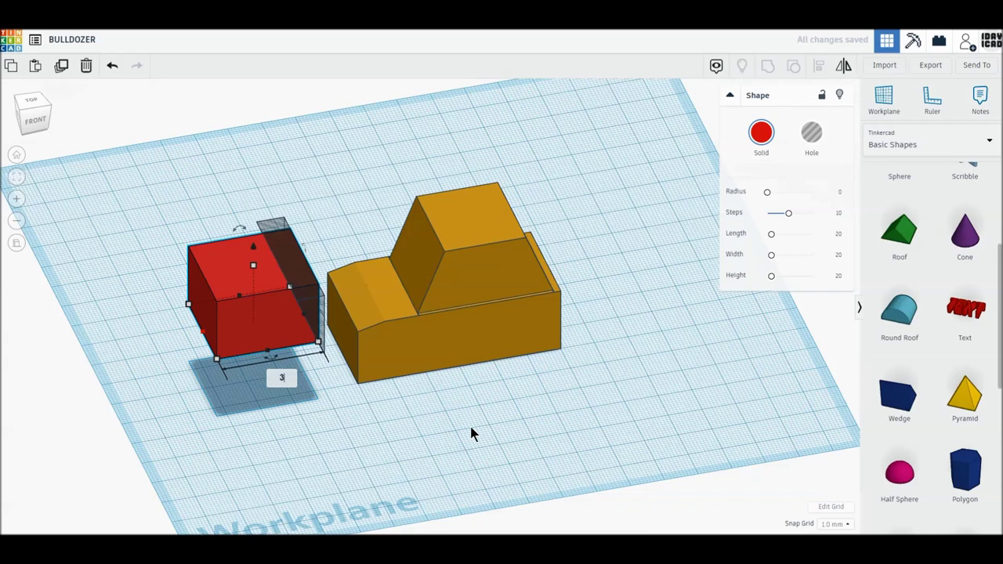
key(Return)
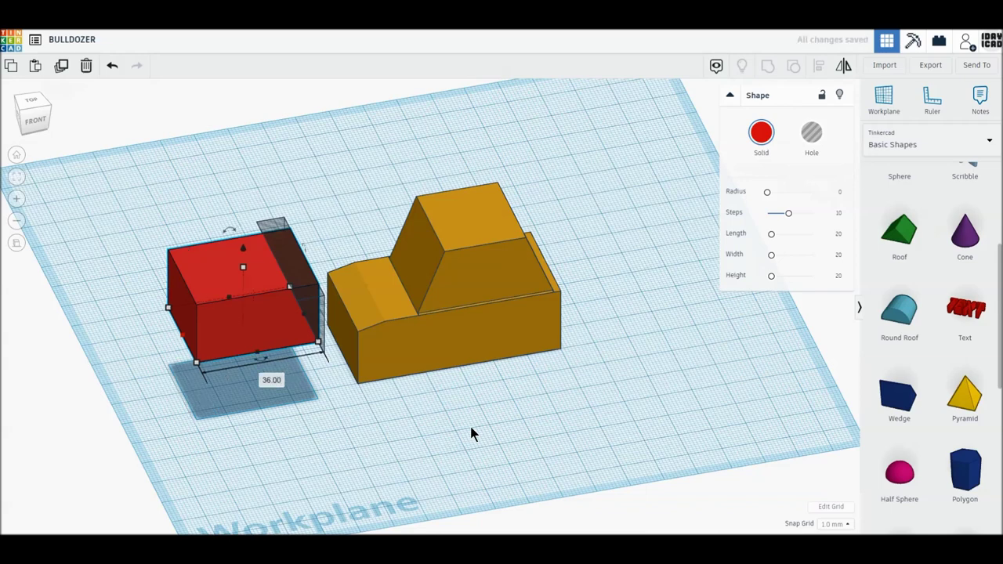
Colour the box dark grey from the Solid presets
click(752, 148)
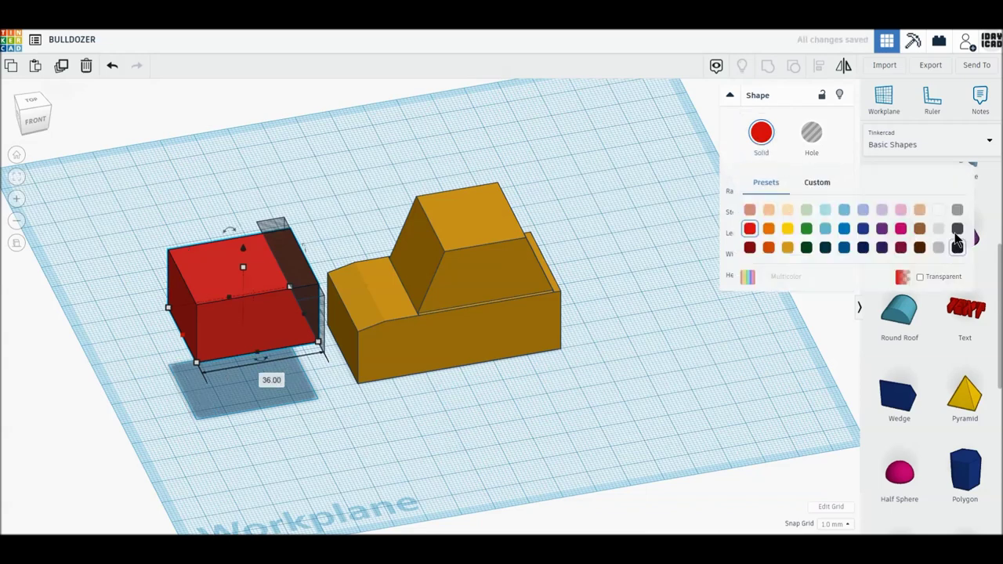
click(957, 228)
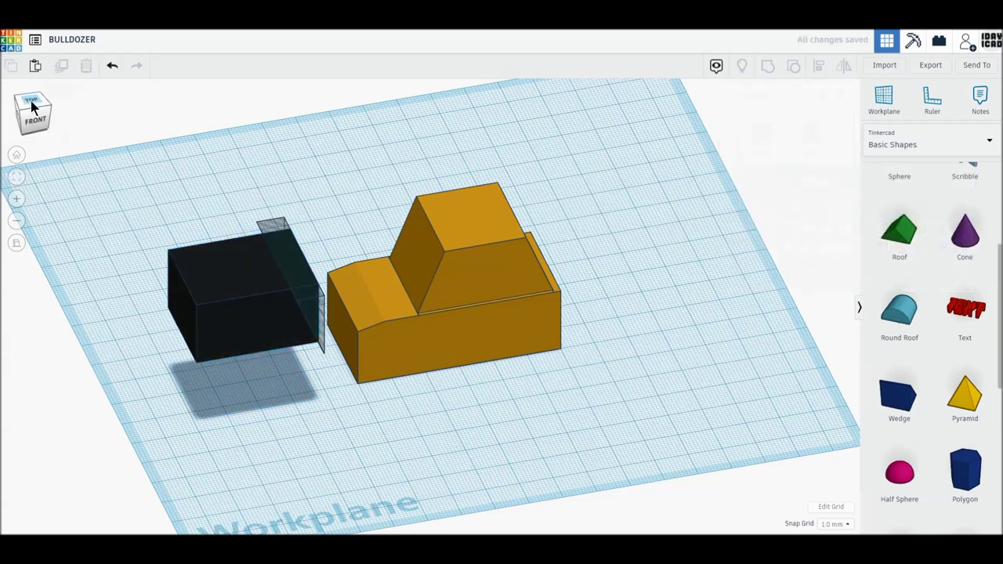
click(319, 306)
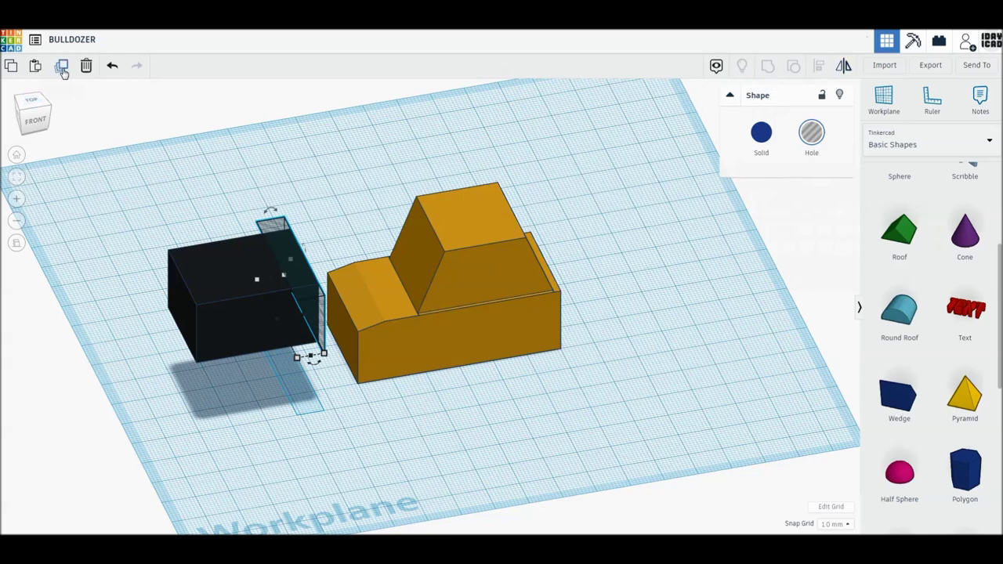
Duplicate the hole wedge, move it to the box's left end, and mirror it
click(61, 67)
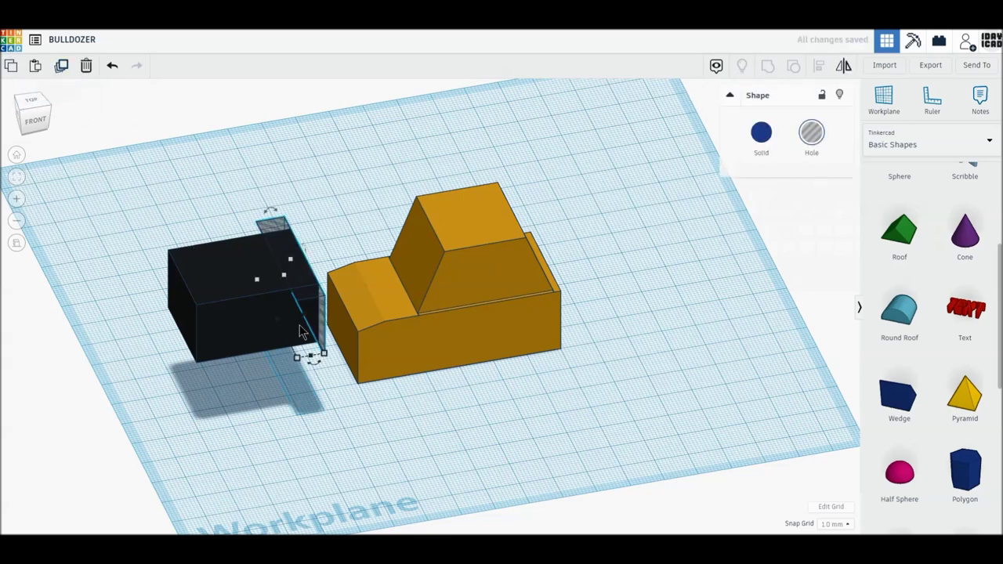
drag(302, 330, 225, 323)
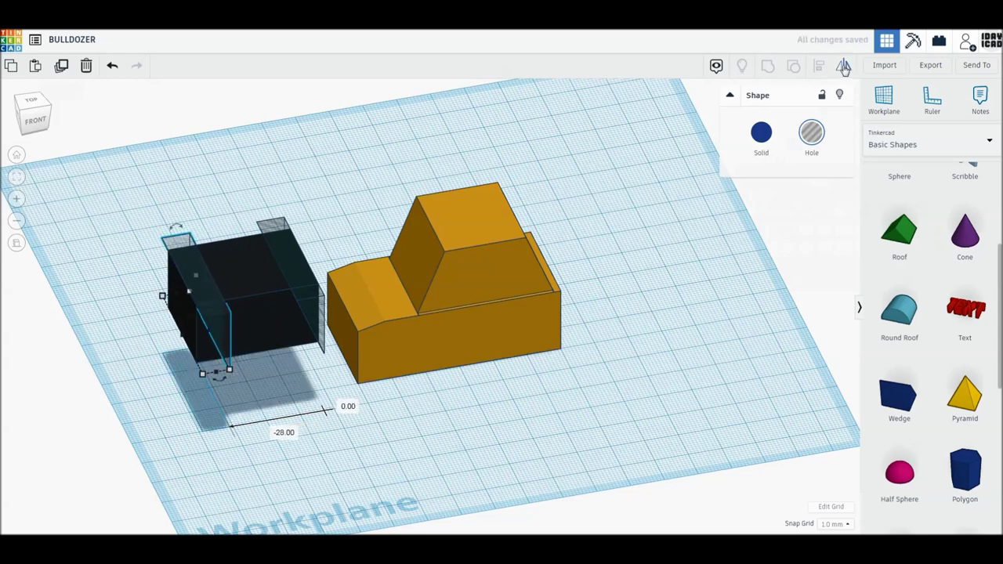
click(844, 67)
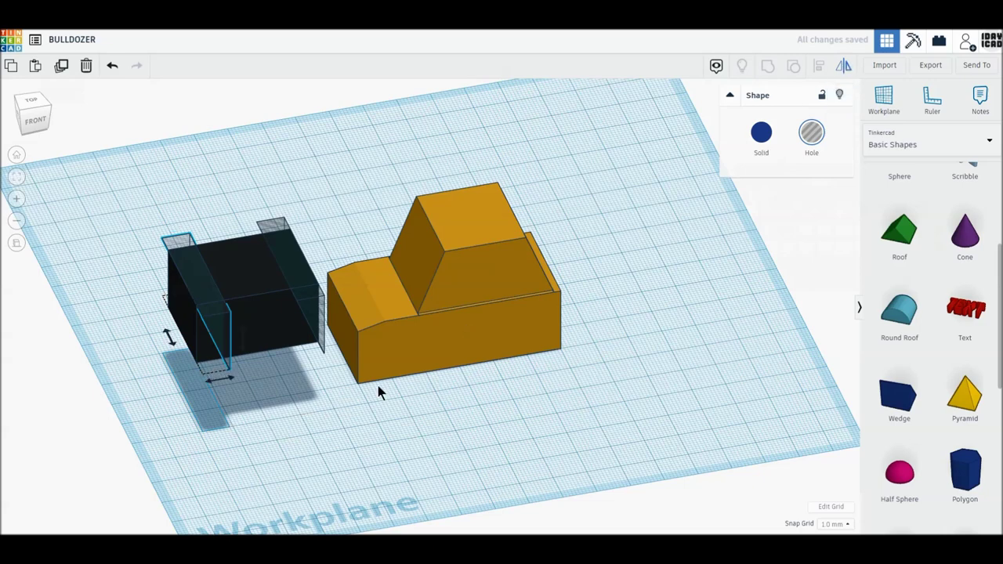
click(229, 378)
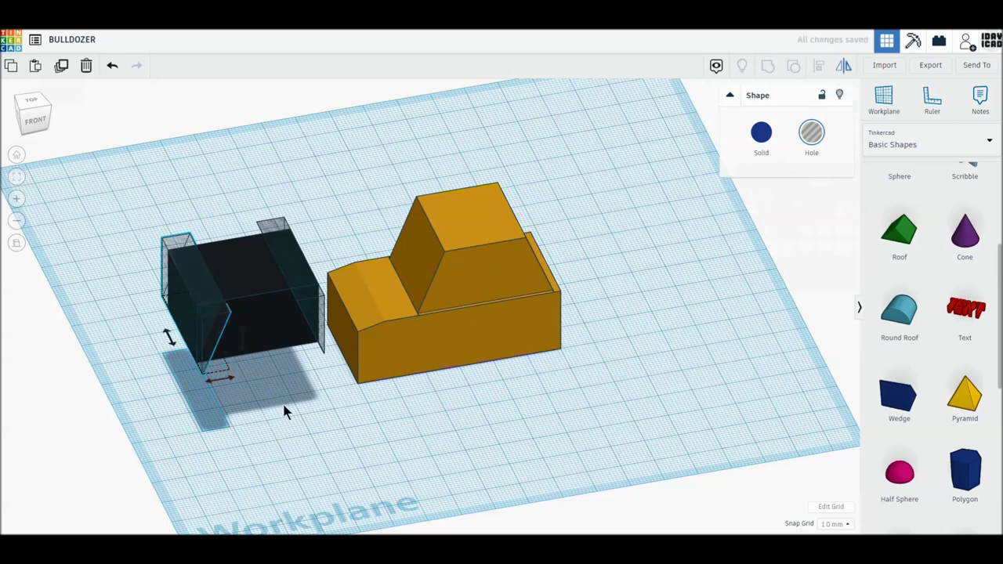
Group the box with both hole wedges into a trapezoid piece and shift it slightly left
click(284, 413)
drag(134, 181, 304, 365)
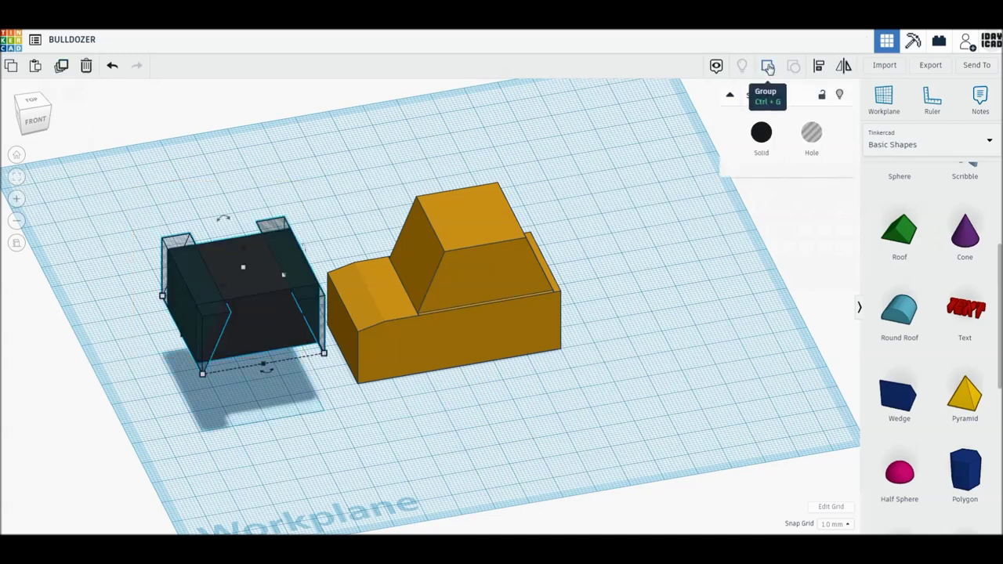
click(769, 68)
click(295, 334)
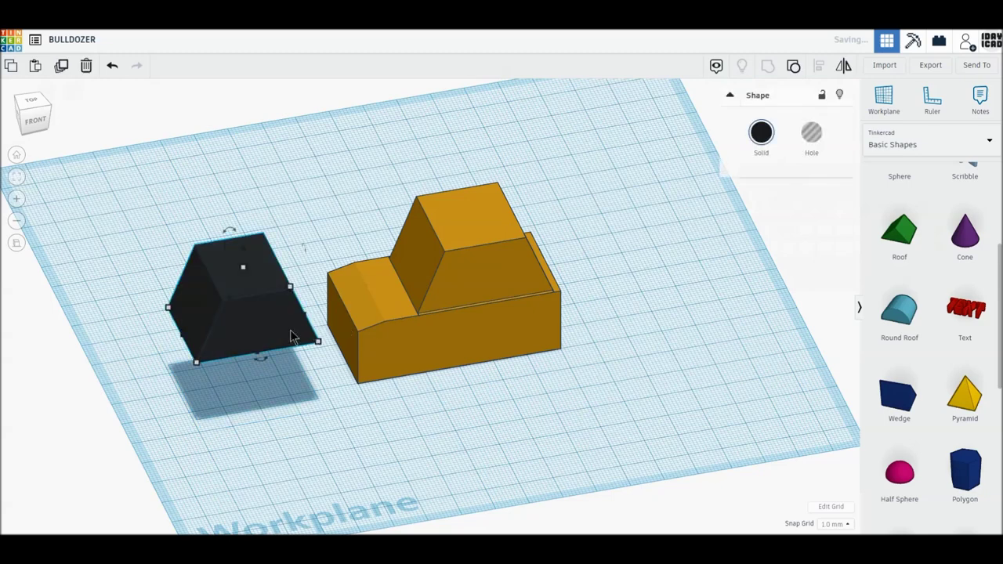
drag(312, 338, 279, 328)
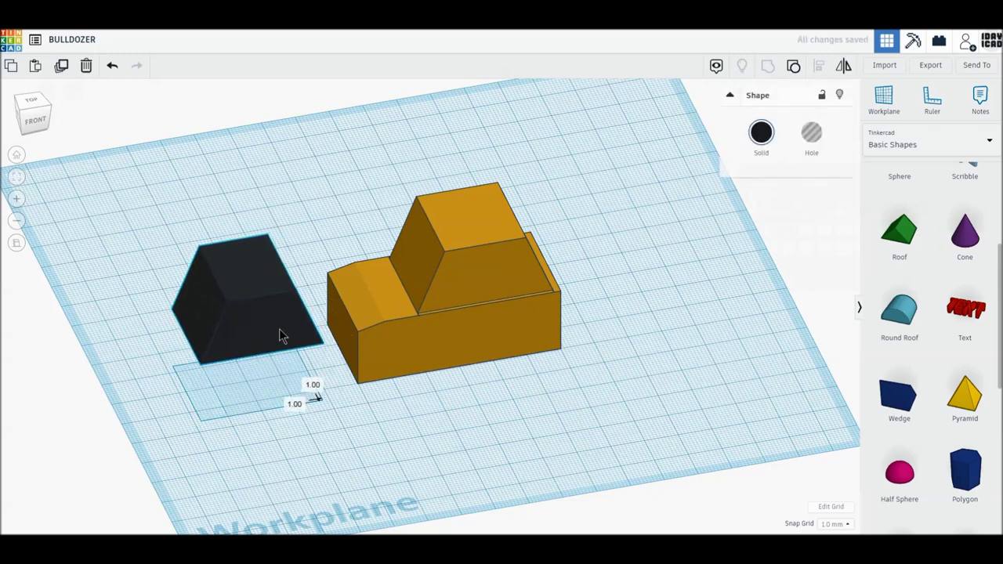
click(61, 66)
Move the black trapezoid copy onto the orange cab's sloped front
mouse_move(279, 335)
mouse_down()
mouse_move(449, 290)
mouse_move(496, 288)
mouse_up()
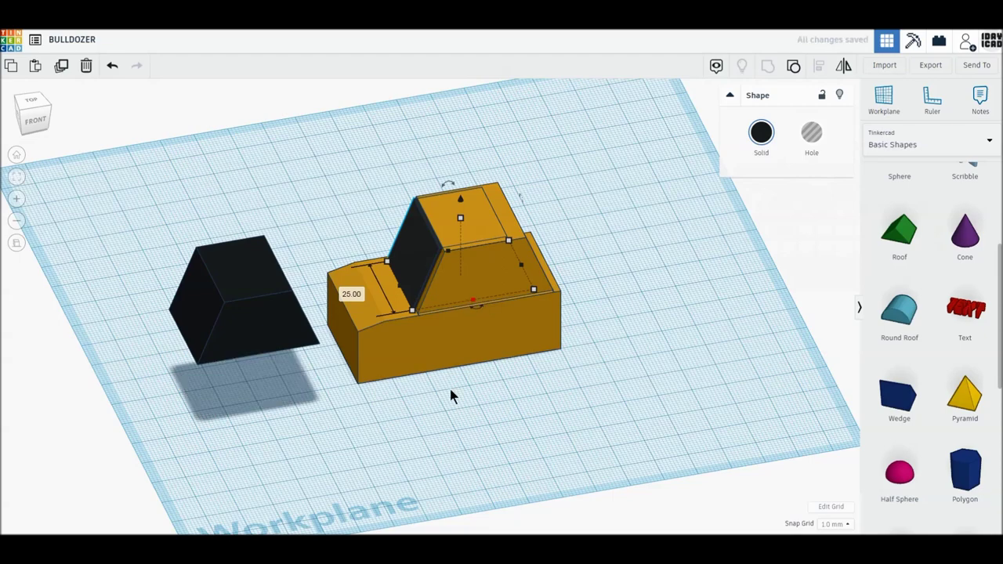
right_drag(450, 395, 524, 404)
scroll(511, 335, up, 3)
scroll(488, 308, up, 2)
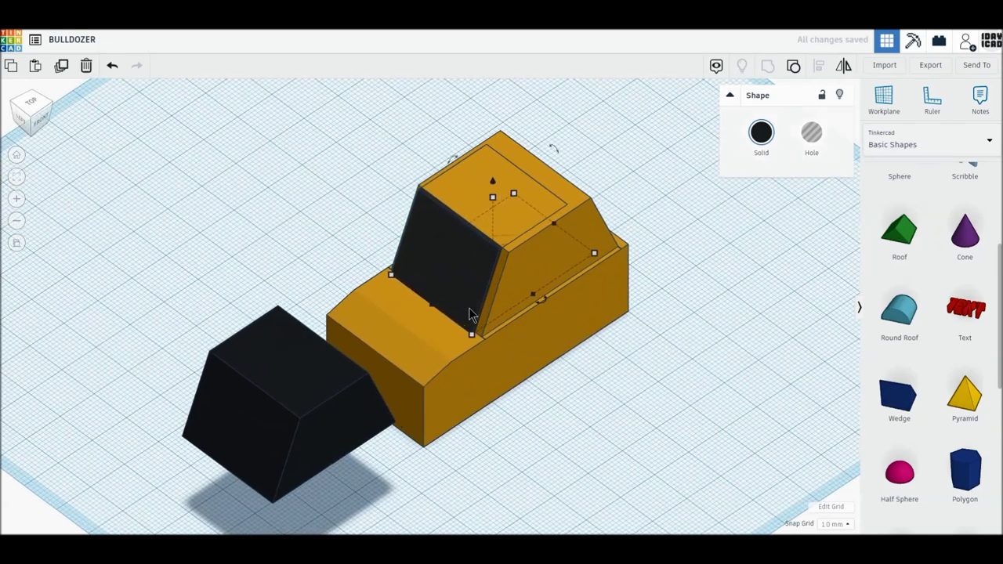
mouse_move(434, 318)
right_down()
mouse_move(493, 346)
mouse_move(510, 332)
mouse_move(523, 293)
right_up()
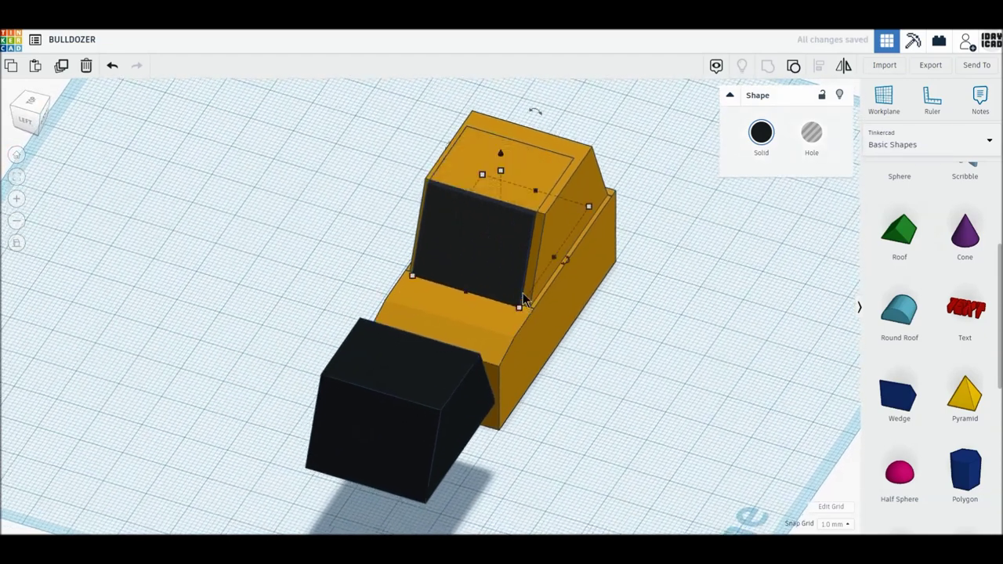
mouse_move(554, 259)
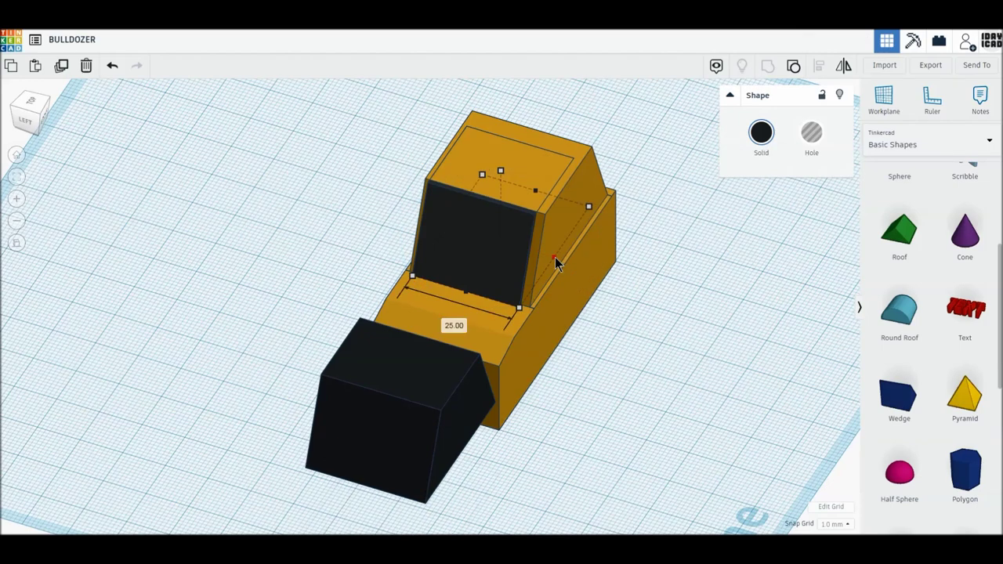
Narrow the black window from 25 to 24 mm and sink it into the cab
mouse_move(555, 262)
mouse_down()
mouse_move(511, 272)
mouse_move(506, 262)
mouse_up()
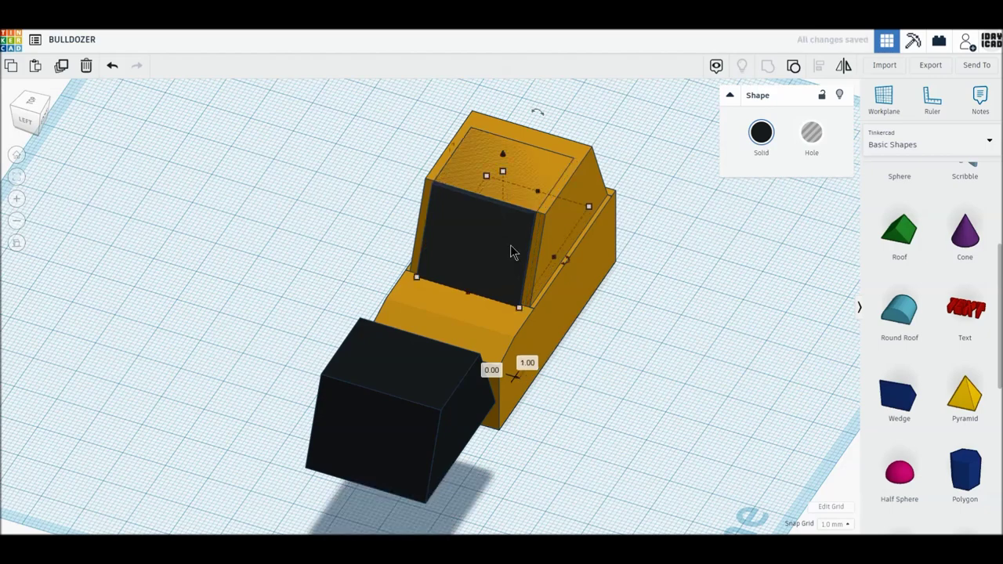
drag(502, 155, 503, 156)
right_drag(605, 373, 577, 369)
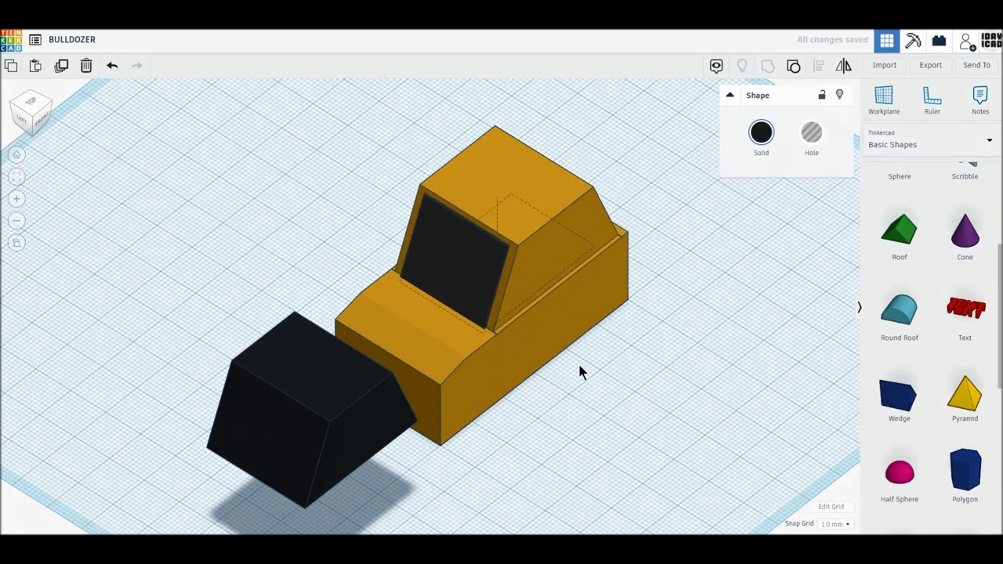
drag(497, 185, 495, 191)
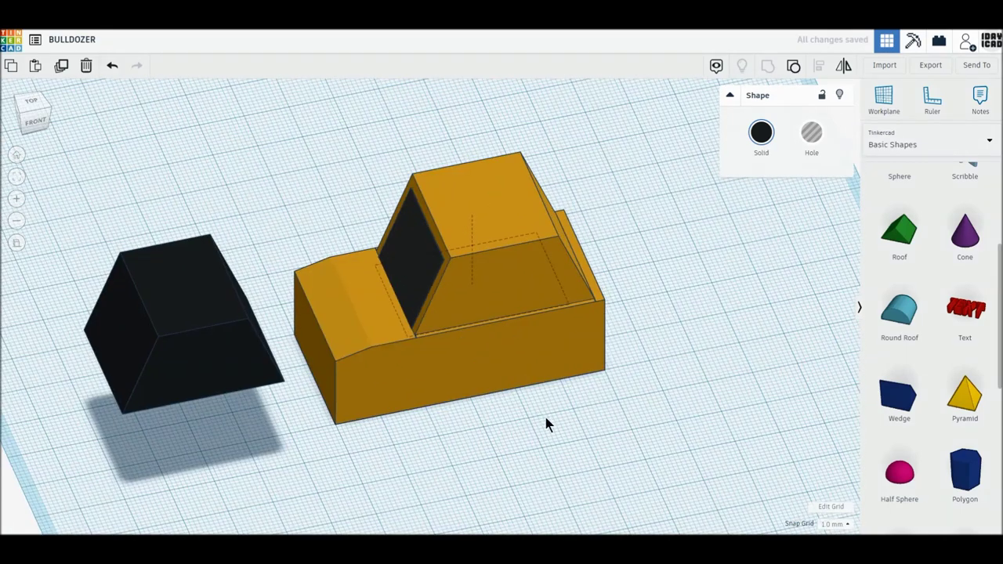
right_drag(598, 363, 528, 413)
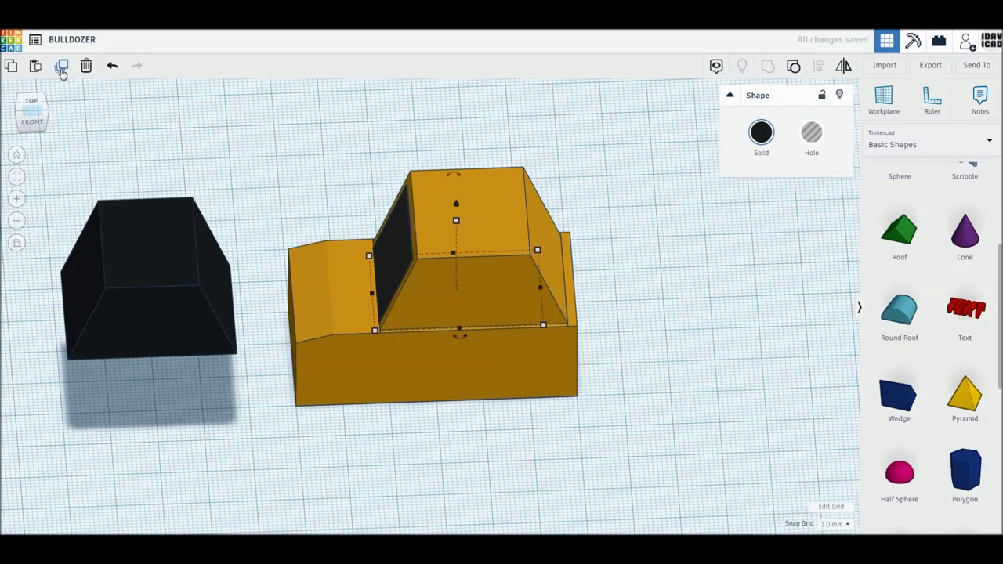
Duplicate the black trapezoid, then delete the misplaced copy
click(61, 69)
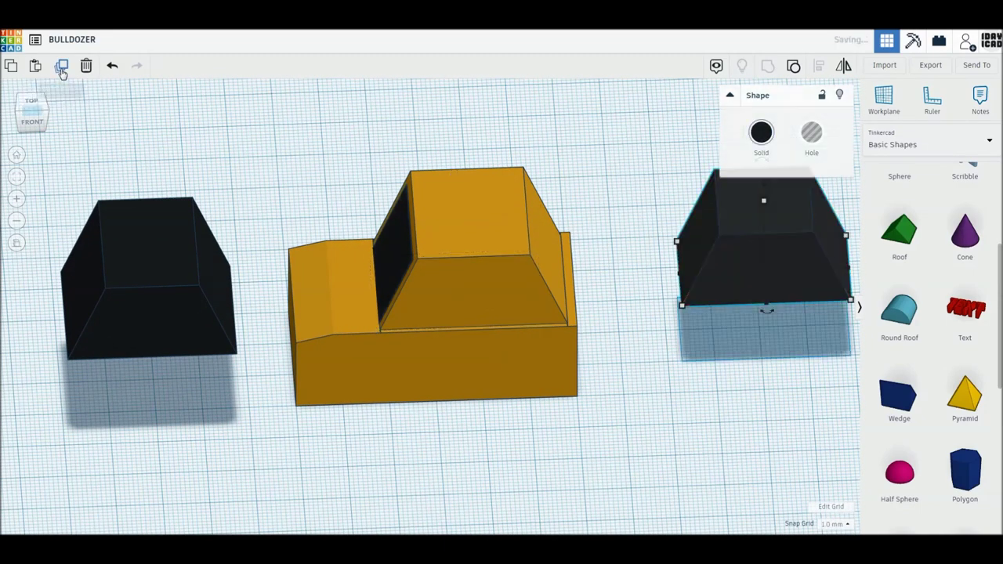
mouse_move(647, 288)
right_down()
mouse_move(575, 428)
mouse_move(769, 386)
right_up()
drag(768, 386, 525, 320)
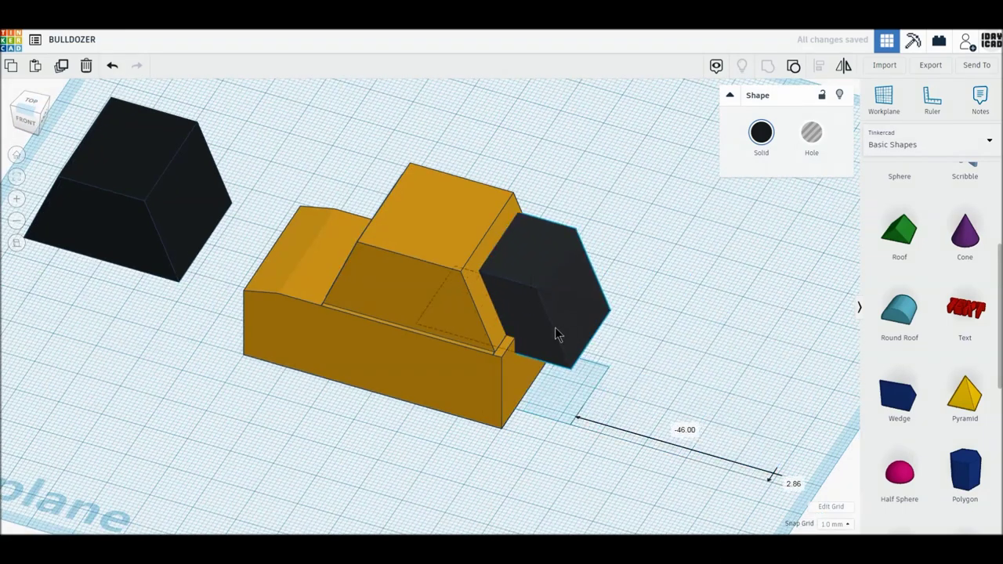
click(87, 69)
mouse_move(210, 387)
right_down()
mouse_move(340, 395)
mouse_move(434, 296)
mouse_move(432, 283)
right_up()
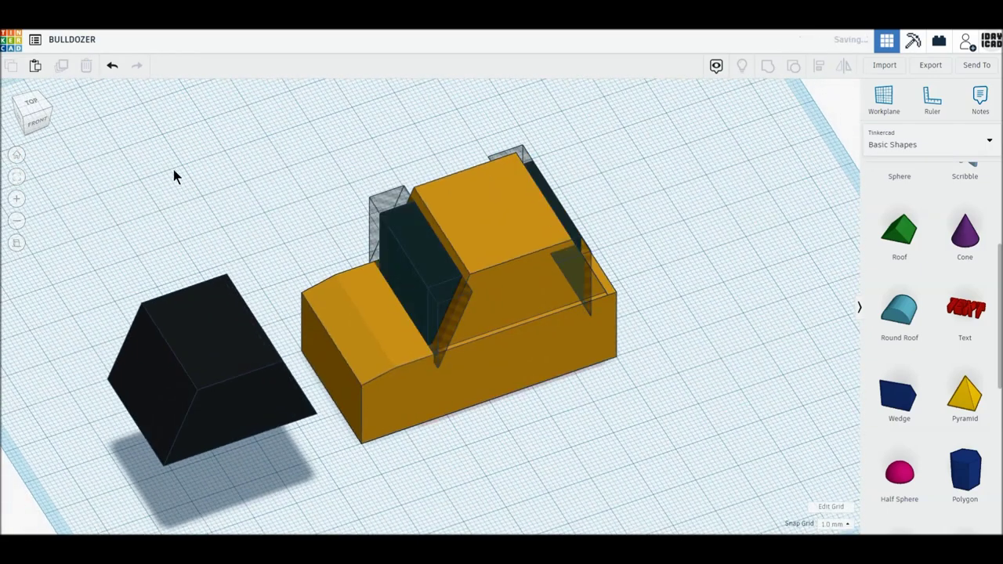
Duplicate the front window and move the copy onto the cab's back slope
click(423, 262)
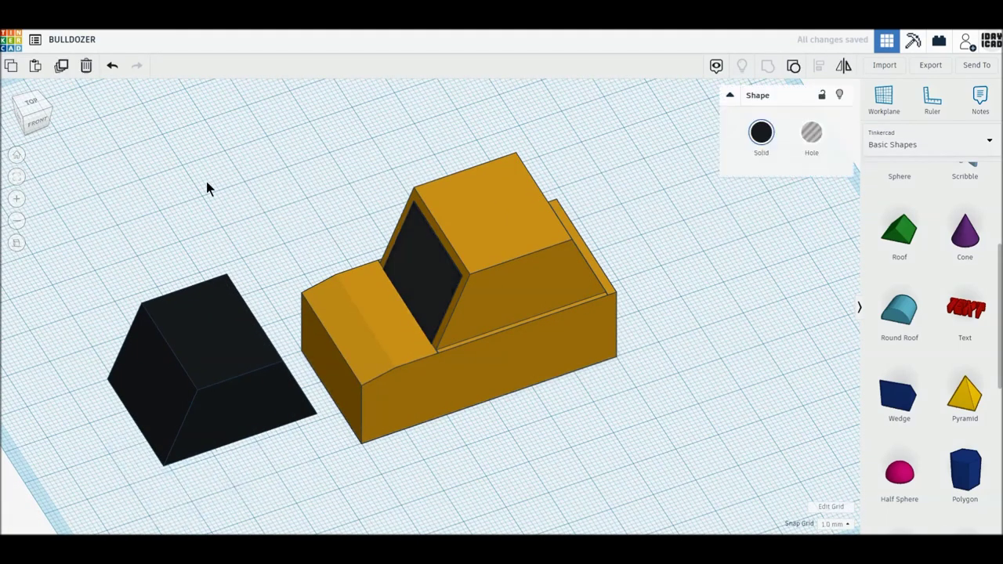
click(60, 66)
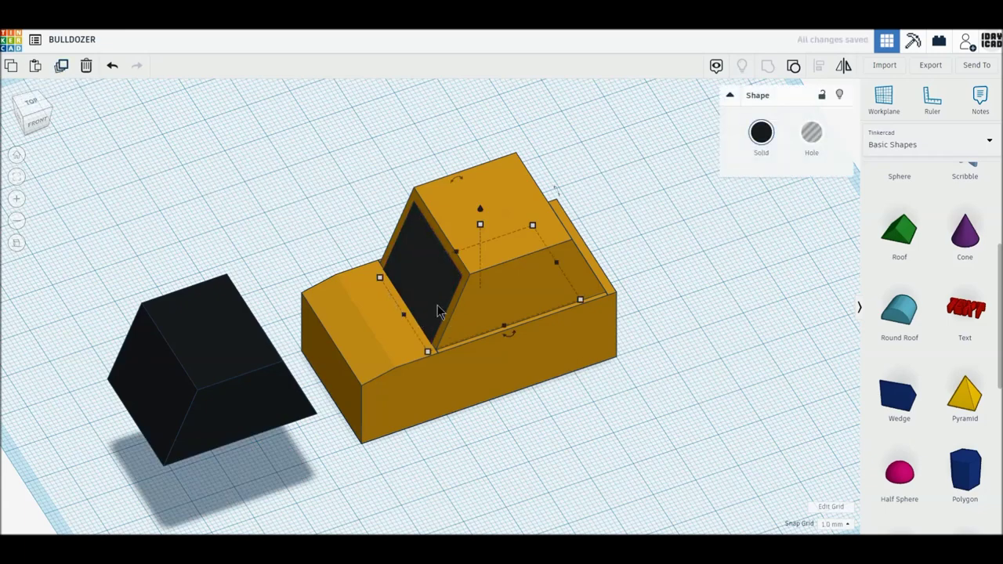
drag(437, 312, 464, 304)
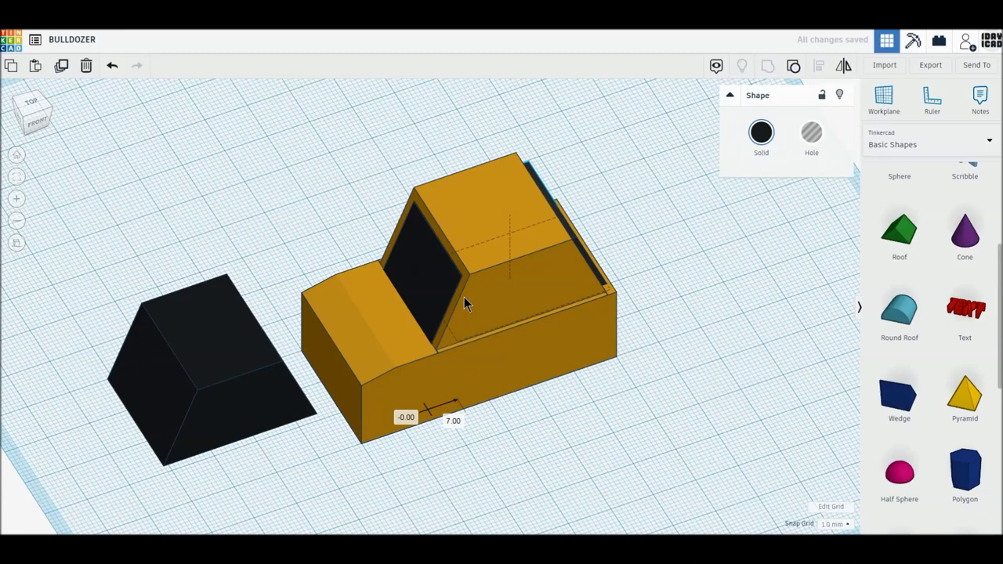
key(Down)
key(Up)
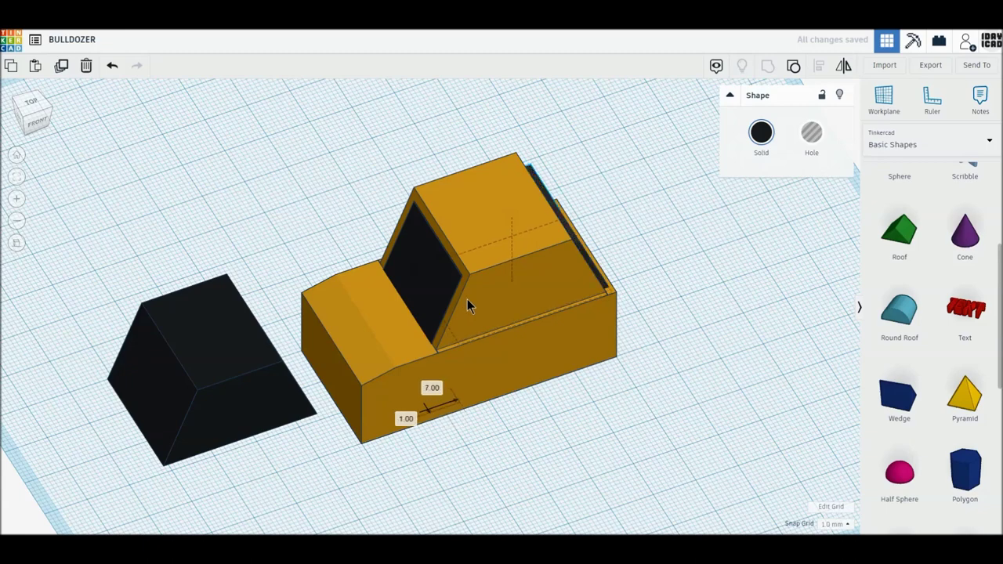
key(Down)
key(Up)
key(Up)
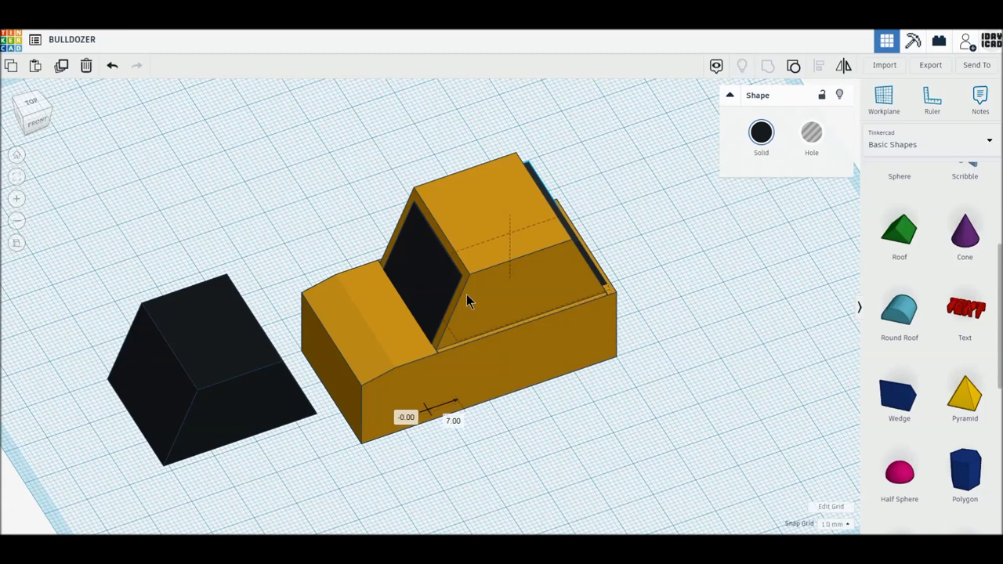
Nudge the back window 1 mm outward so it shows on the orange surface
mouse_move(593, 387)
right_down()
mouse_move(508, 402)
mouse_move(599, 384)
right_up()
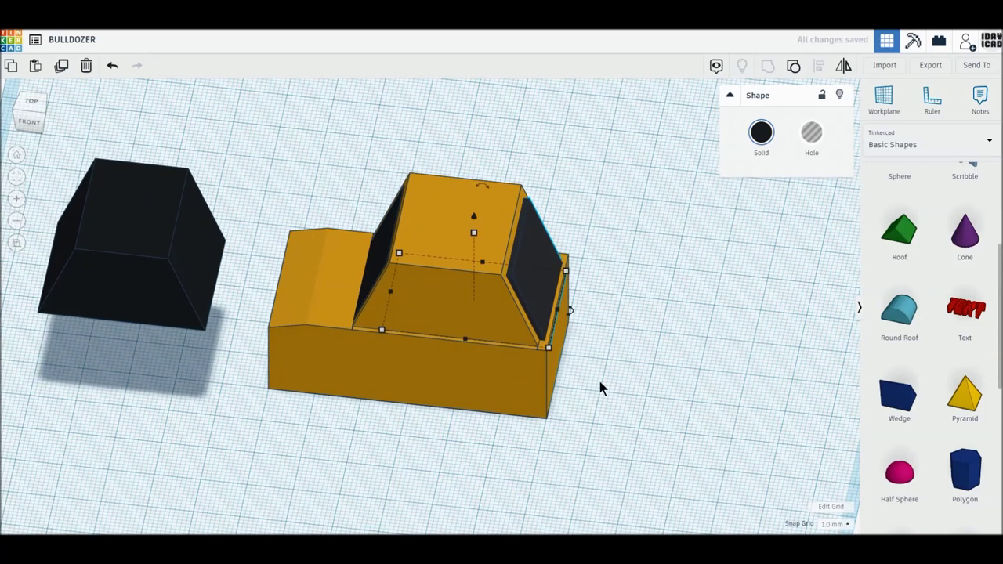
right_drag(625, 430, 478, 423)
click(474, 415)
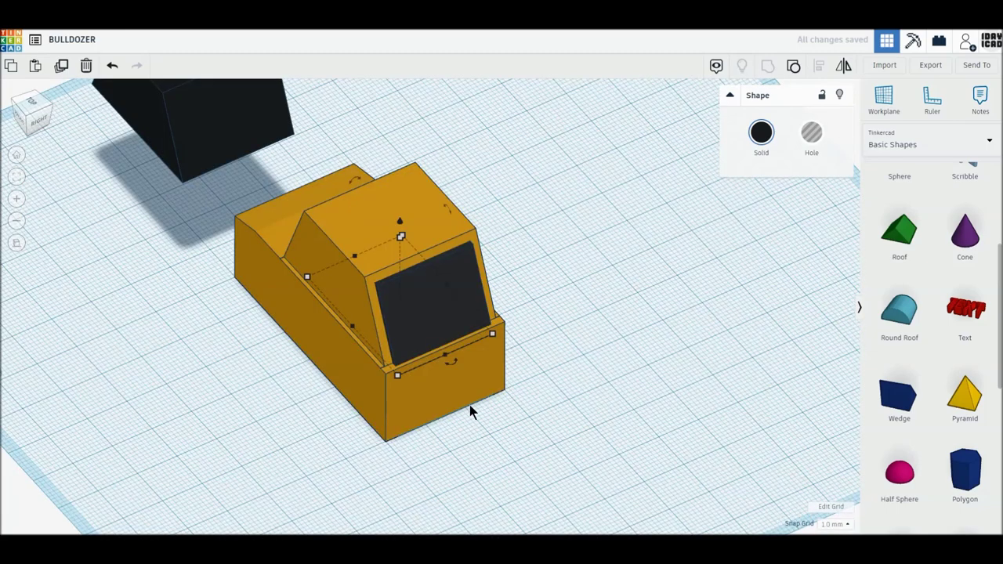
click(439, 339)
click(547, 338)
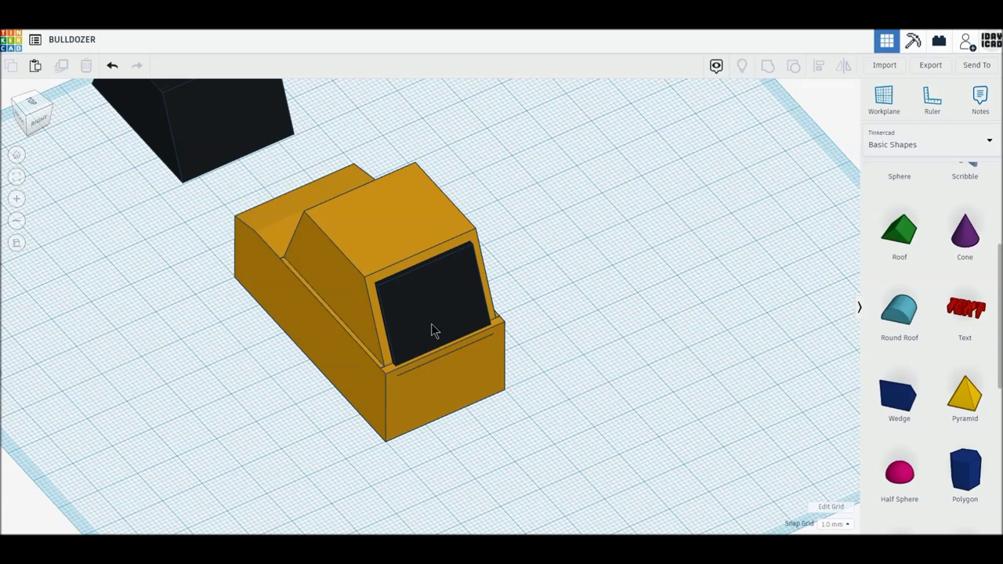
click(431, 324)
key(Down)
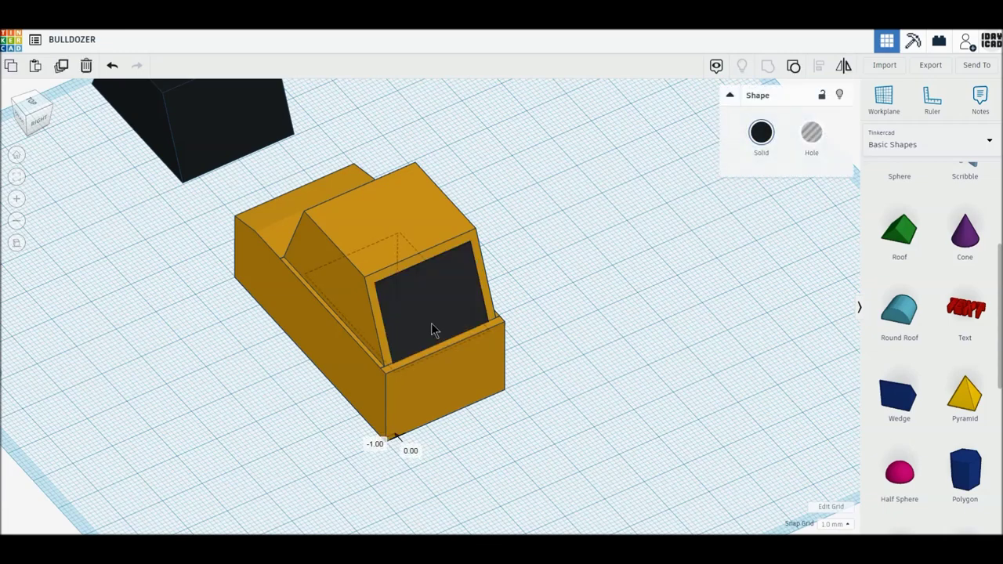
click(276, 439)
mouse_move(275, 439)
right_down()
mouse_move(315, 441)
mouse_move(374, 424)
right_up()
click(146, 246)
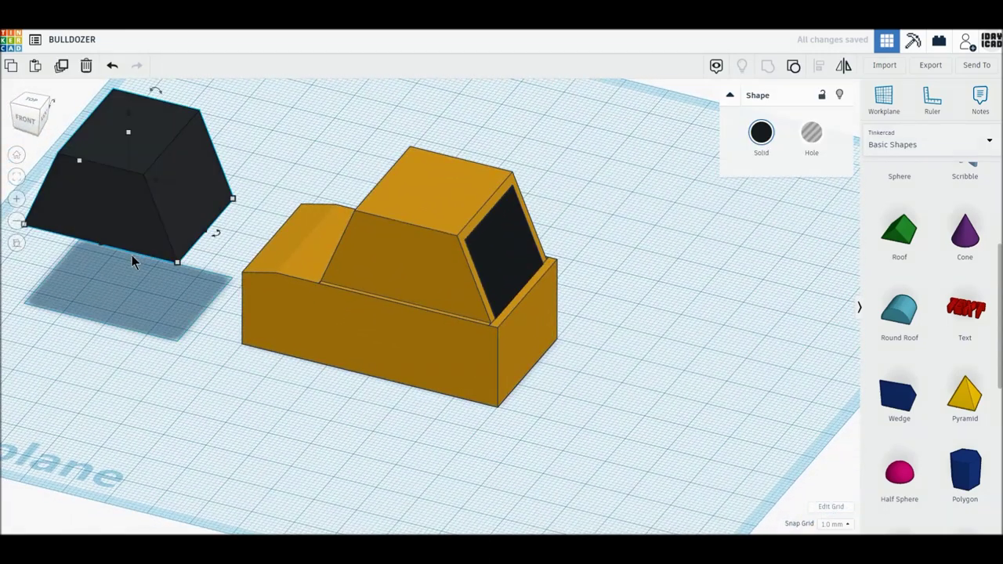
Sink the black trapezoid into the cab's long side, resize it to 28.20 mm, and select all cab parts
mouse_move(133, 243)
mouse_down()
mouse_move(307, 265)
mouse_move(429, 321)
mouse_move(436, 305)
mouse_up()
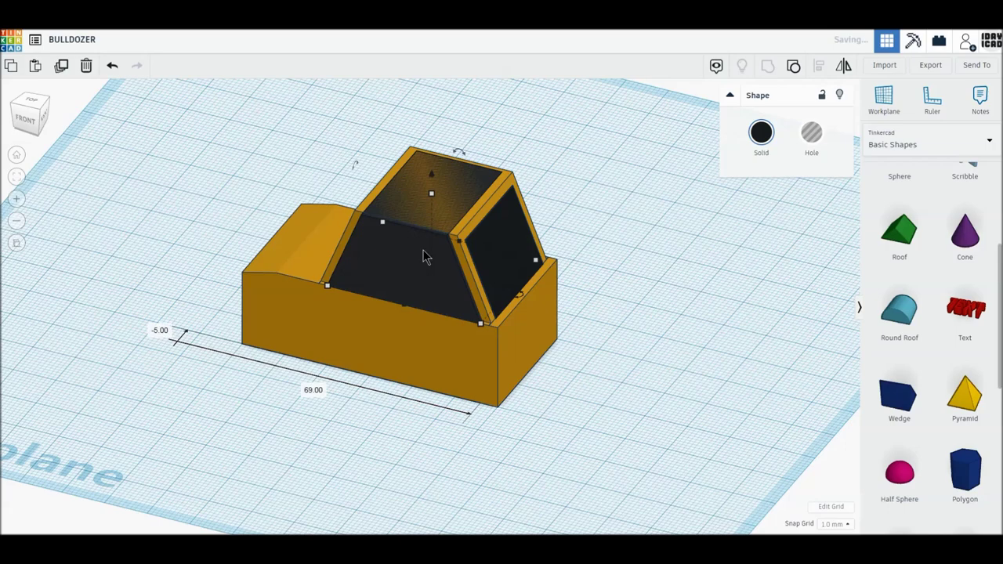
drag(433, 173, 433, 180)
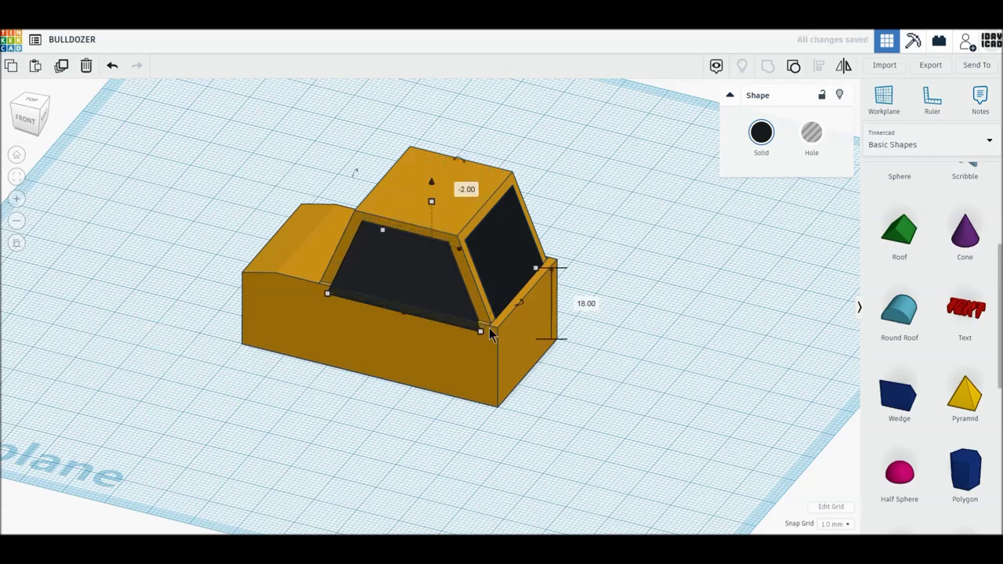
click(553, 311)
text(28.2)
key(Return)
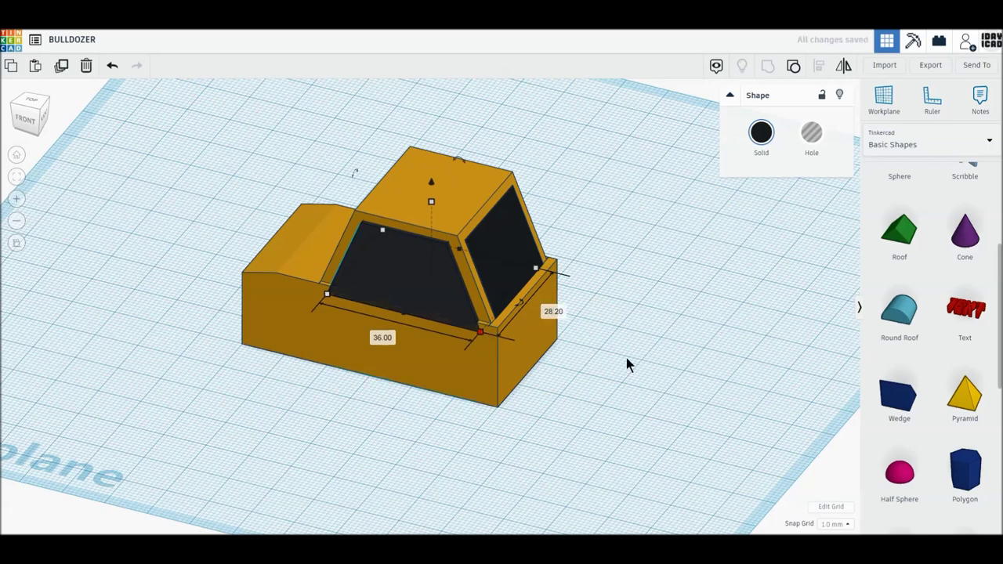
drag(273, 127, 615, 421)
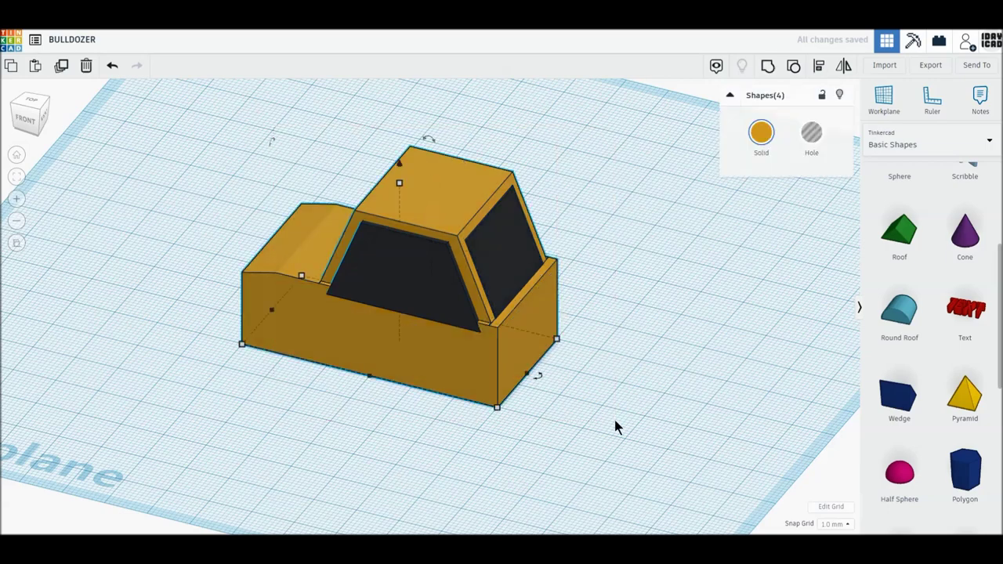
Align the cab parts along their front-left edge and group them
click(820, 67)
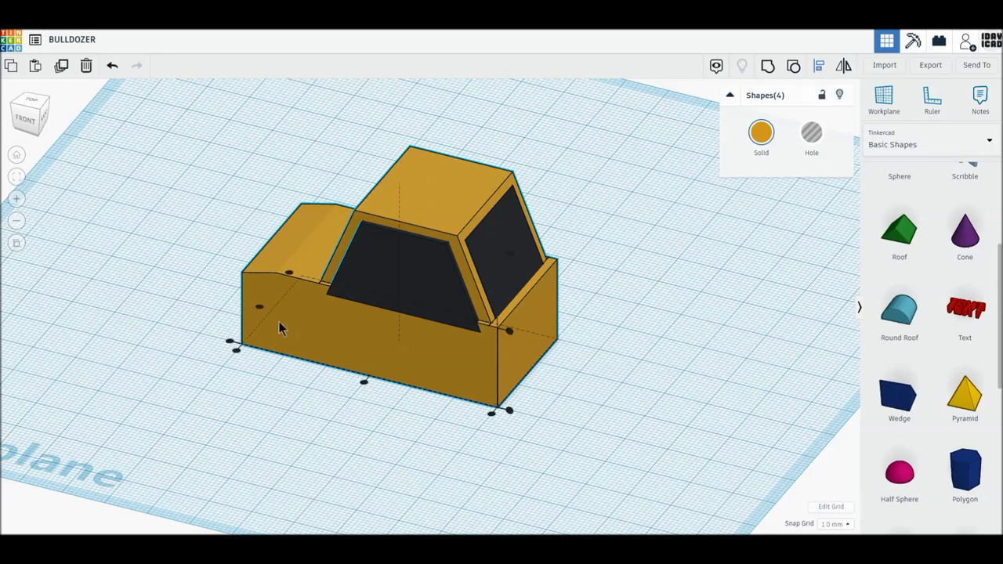
click(260, 308)
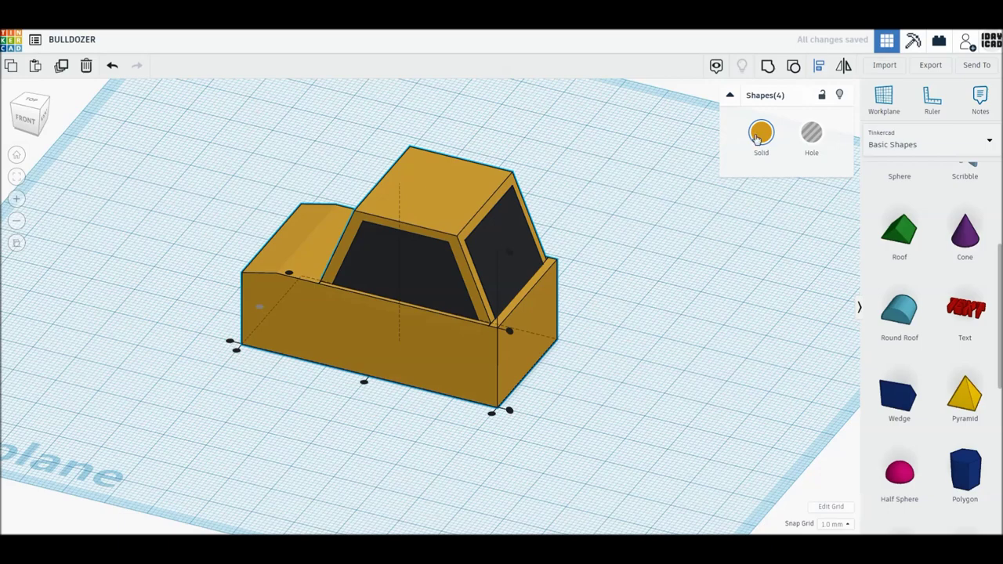
click(768, 69)
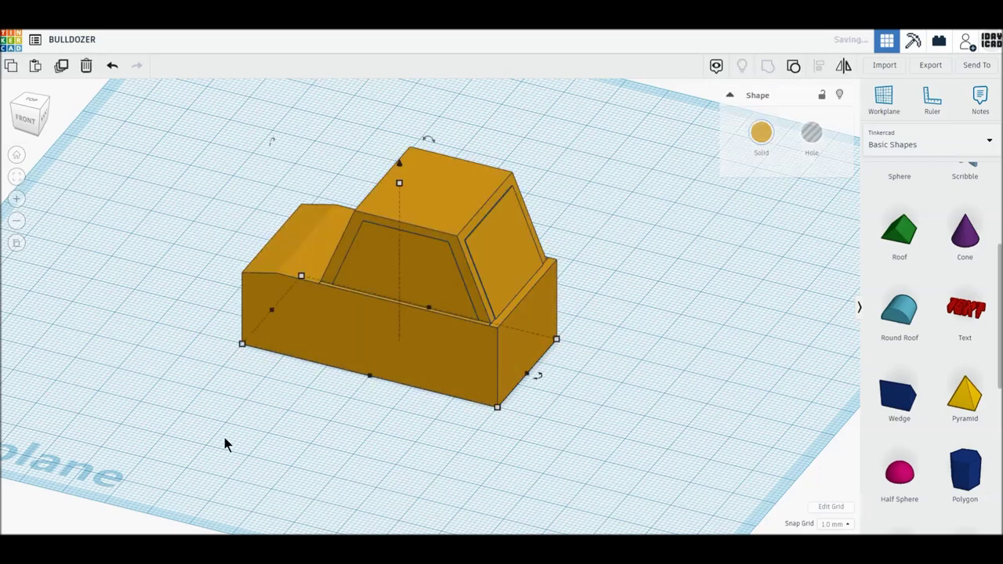
Turn on Multicolor for the group so the windows stay black
click(761, 132)
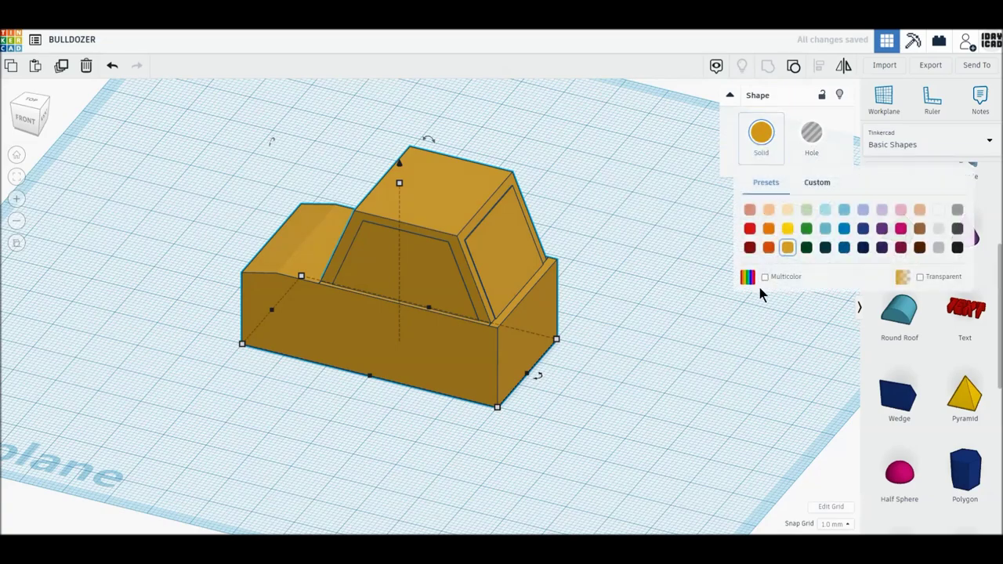
click(765, 277)
click(292, 443)
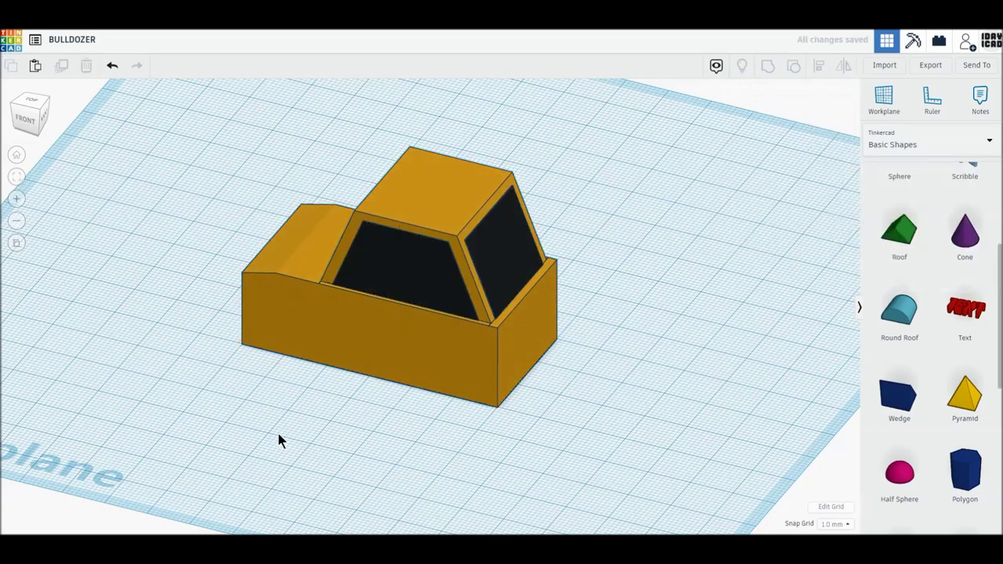
mouse_move(346, 439)
right_down()
mouse_move(678, 438)
mouse_move(399, 416)
mouse_move(662, 416)
mouse_move(262, 429)
mouse_move(673, 419)
mouse_move(675, 430)
right_up()
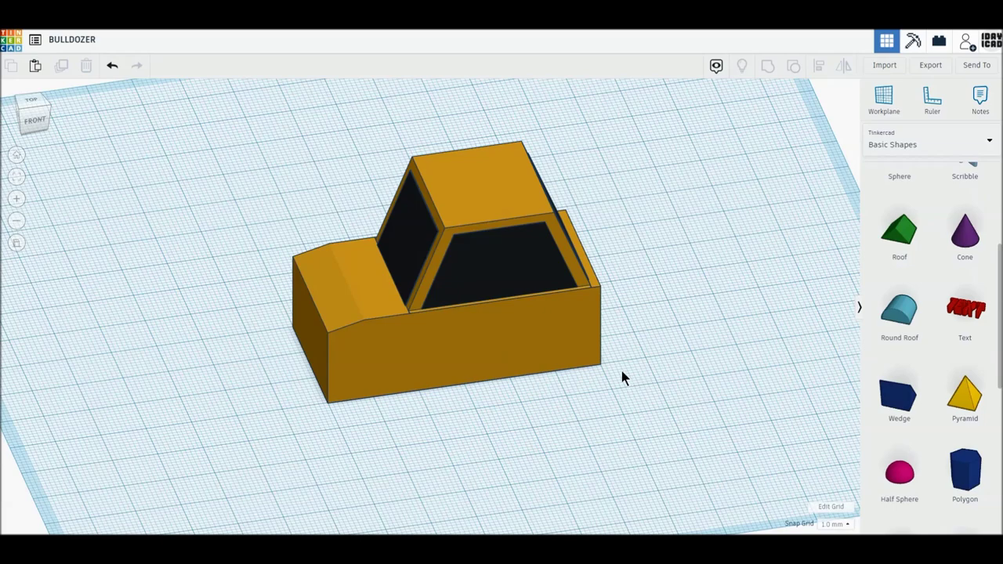
Add a cylinder and a red box beside it, stretching the cylinder to 61
scroll(952, 369, up, 2)
scroll(960, 329, up, 1)
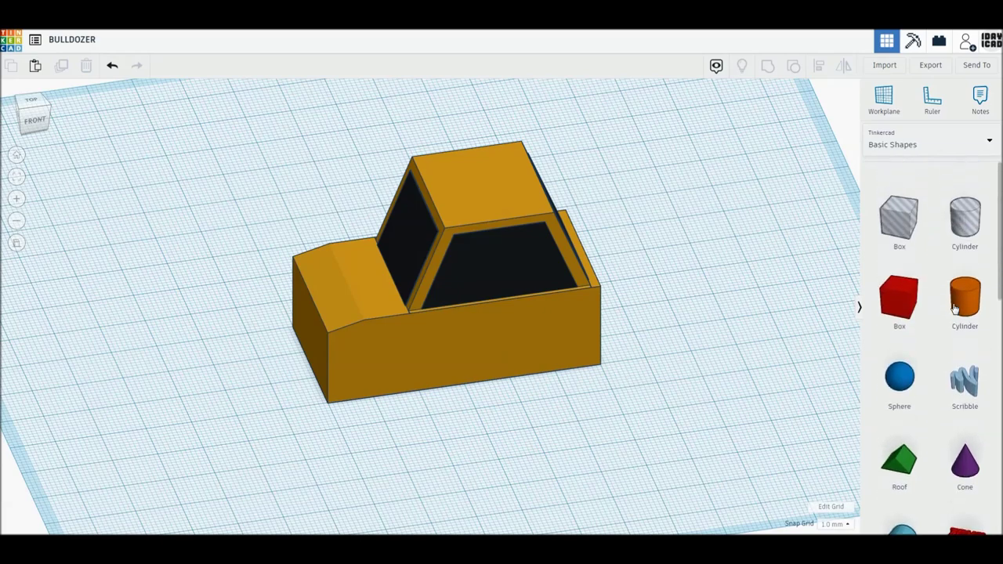
drag(966, 299, 477, 459)
drag(905, 290, 609, 443)
click(485, 443)
drag(771, 192, 857, 197)
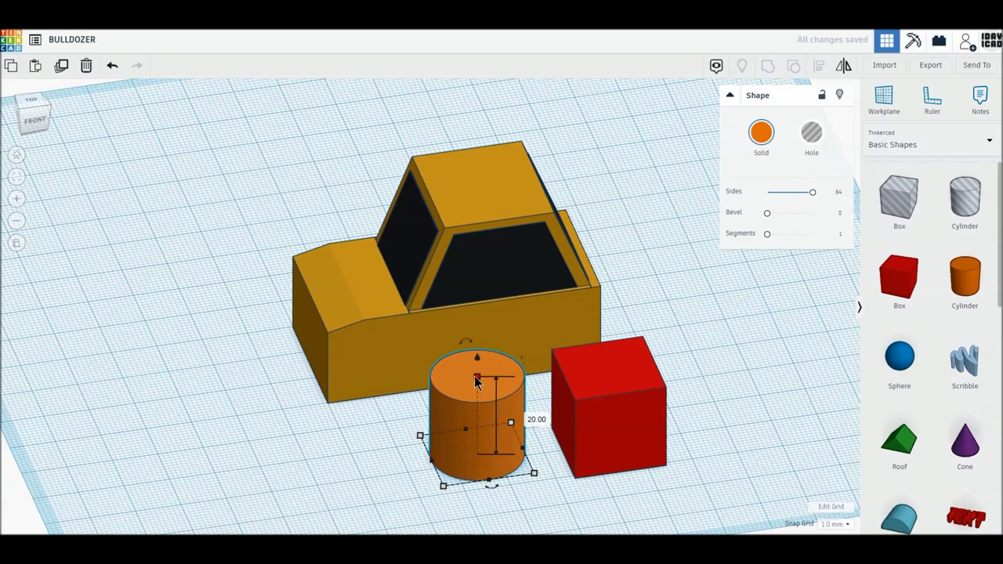
Set the red box height to 15 mm and the cylinder height to 12 mm
click(589, 450)
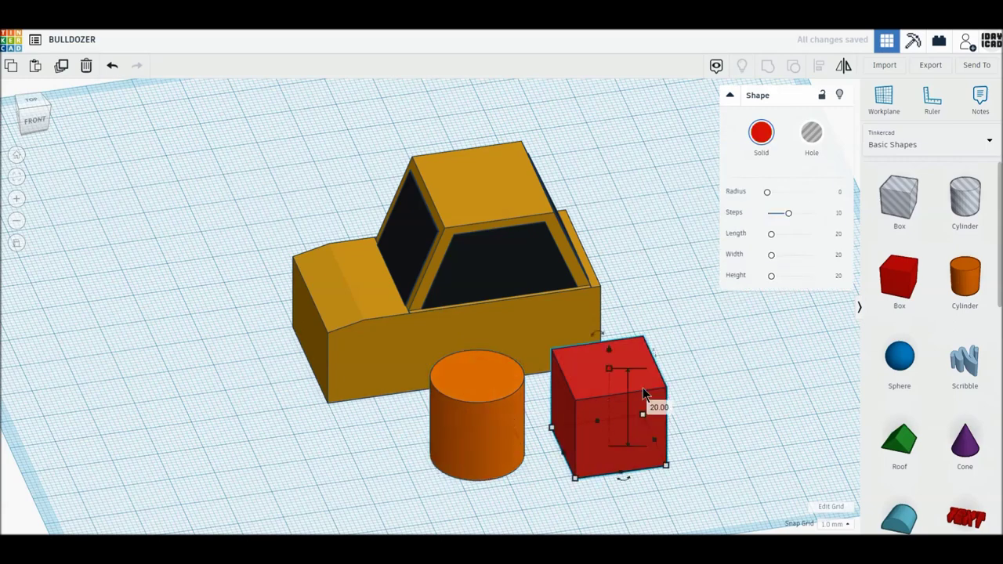
click(658, 408)
text(15)
key(Return)
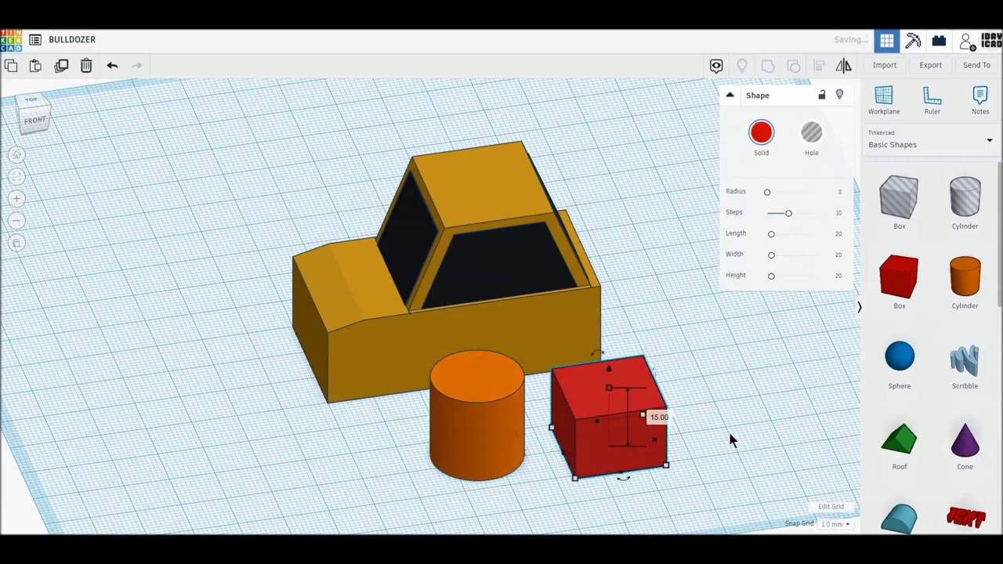
click(481, 440)
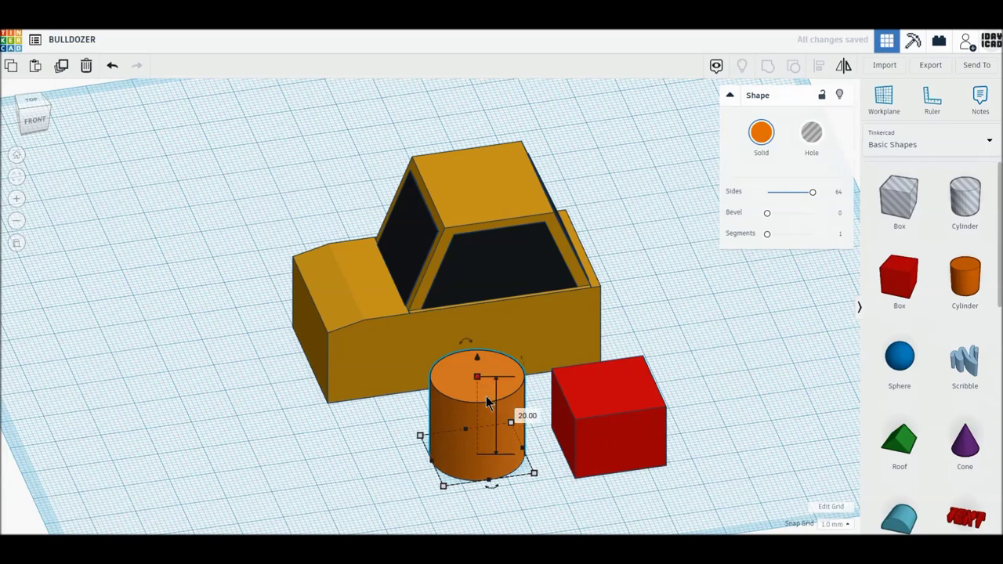
click(527, 414)
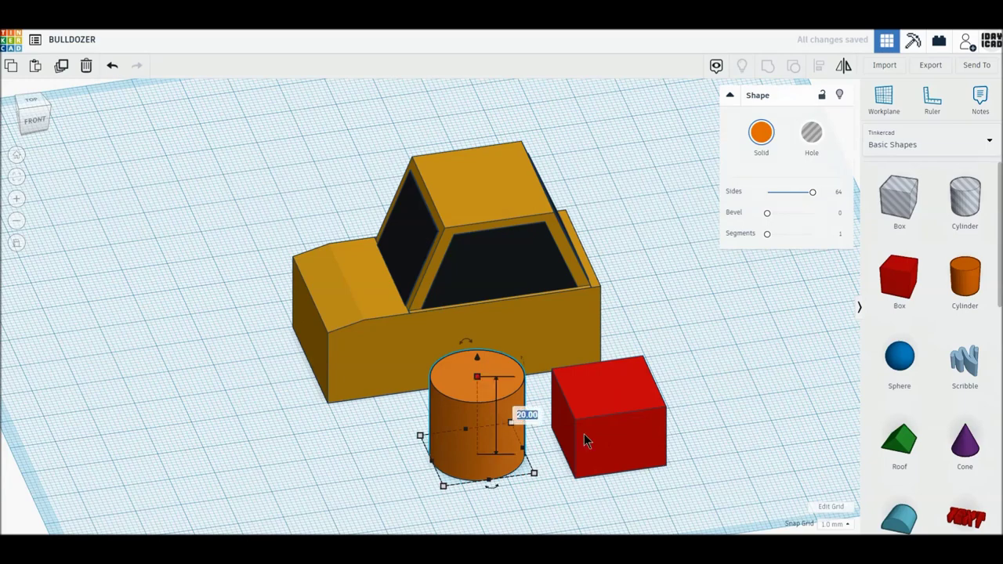
text(1)
text(2)
key(Return)
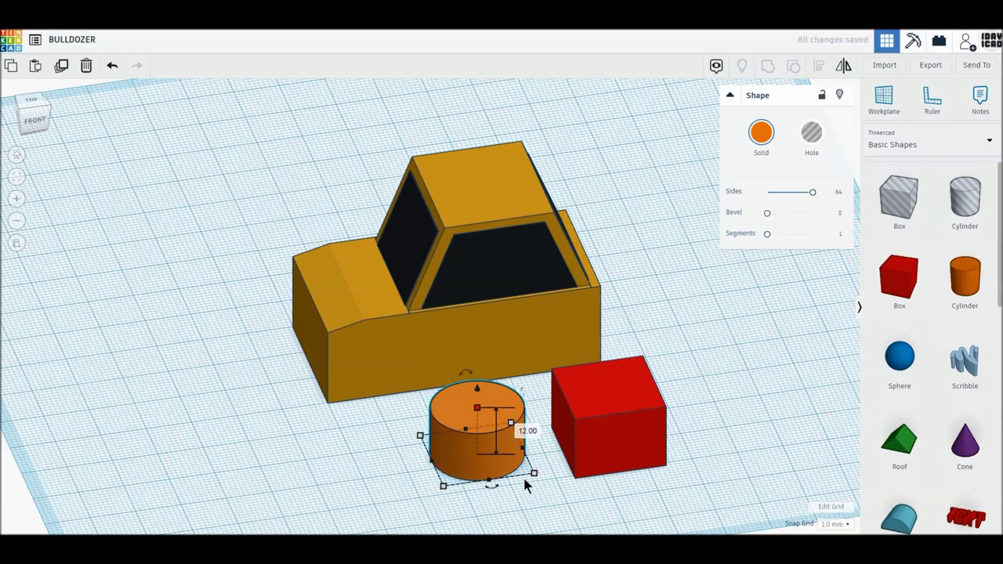
click(31, 105)
In top view, move the orange cylinder and shrink it to 18 × 18 mm
middle_drag(423, 332, 423, 240)
scroll(510, 432, up, 3)
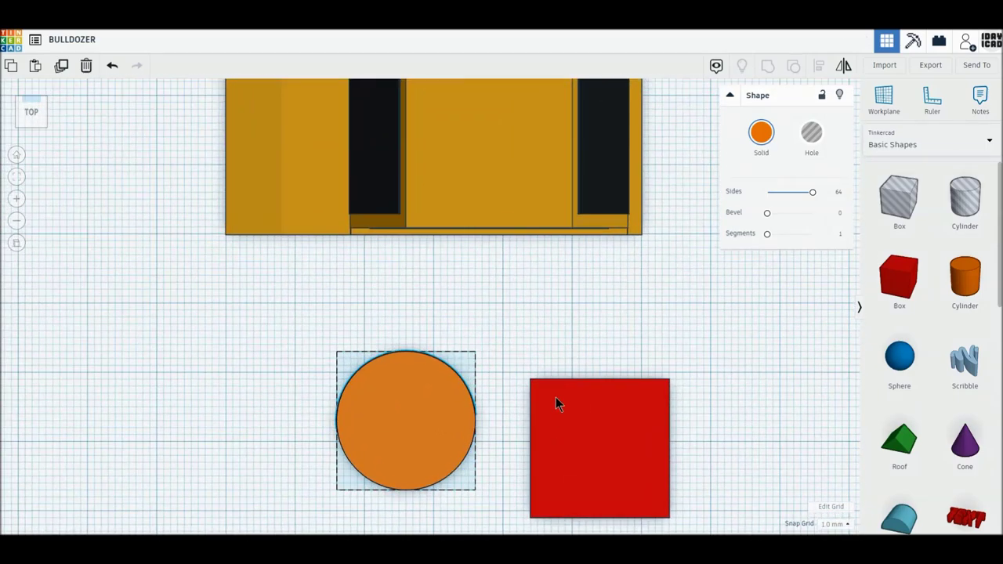
drag(439, 410, 449, 397)
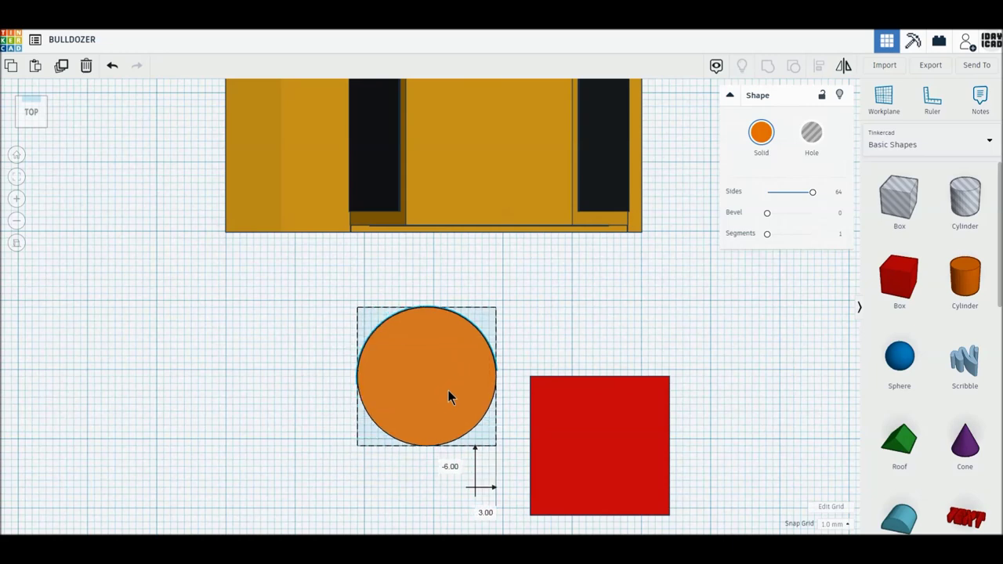
drag(357, 446, 371, 432)
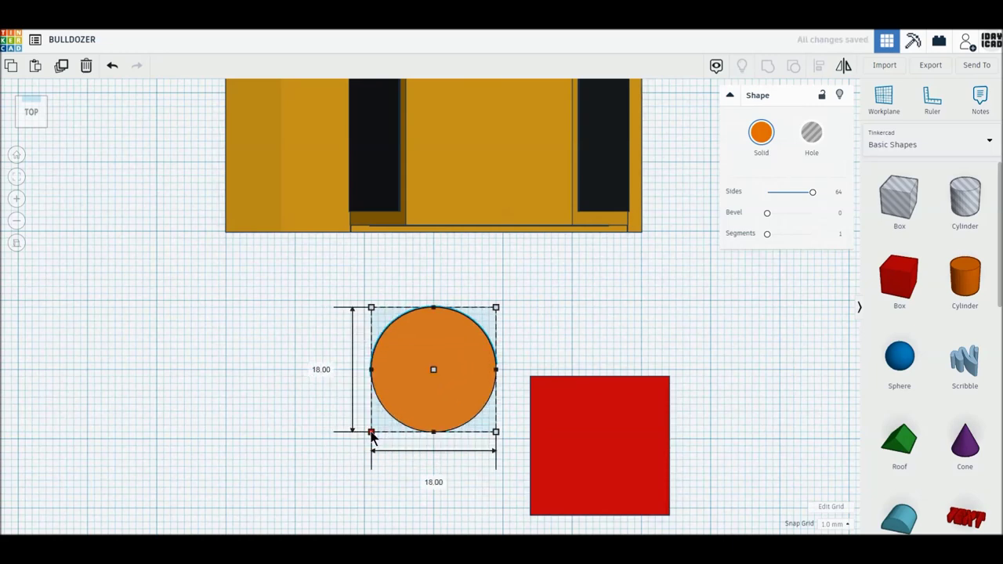
Move the red box over the cylinder and shrink it to a 4 × 1 tab on its top edge
mouse_move(618, 461)
mouse_down()
mouse_move(446, 390)
mouse_move(392, 382)
mouse_up()
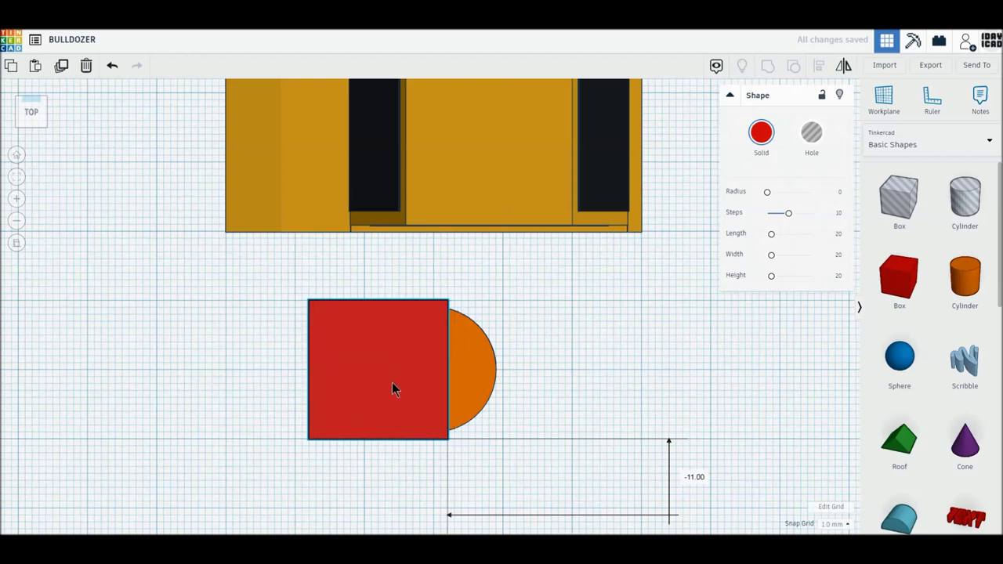
drag(314, 440, 420, 317)
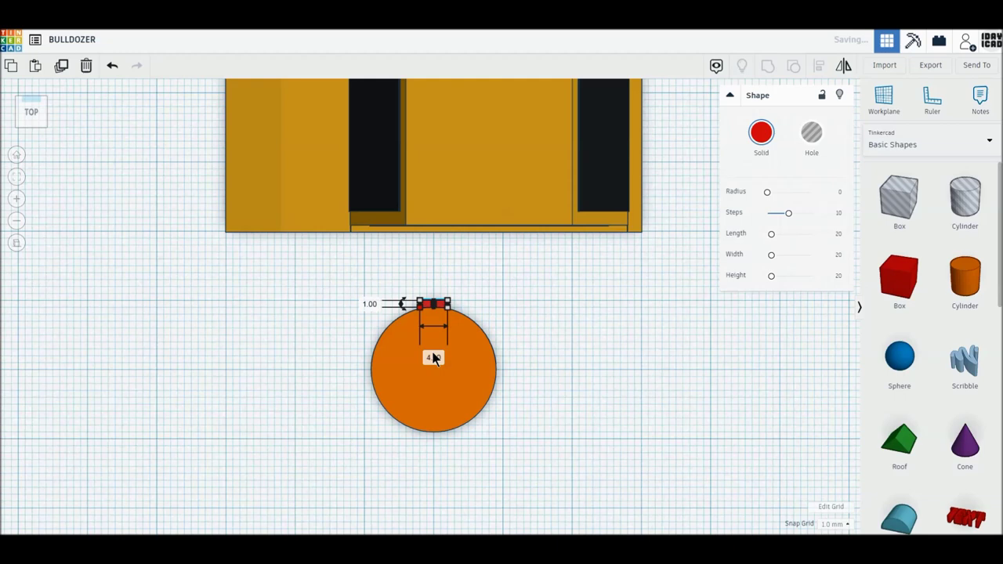
click(489, 390)
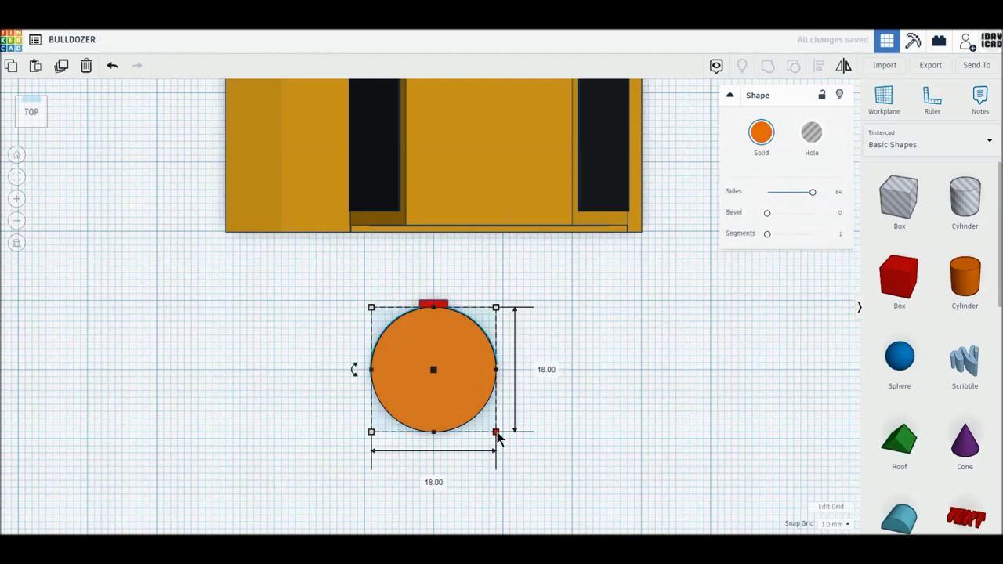
click(437, 304)
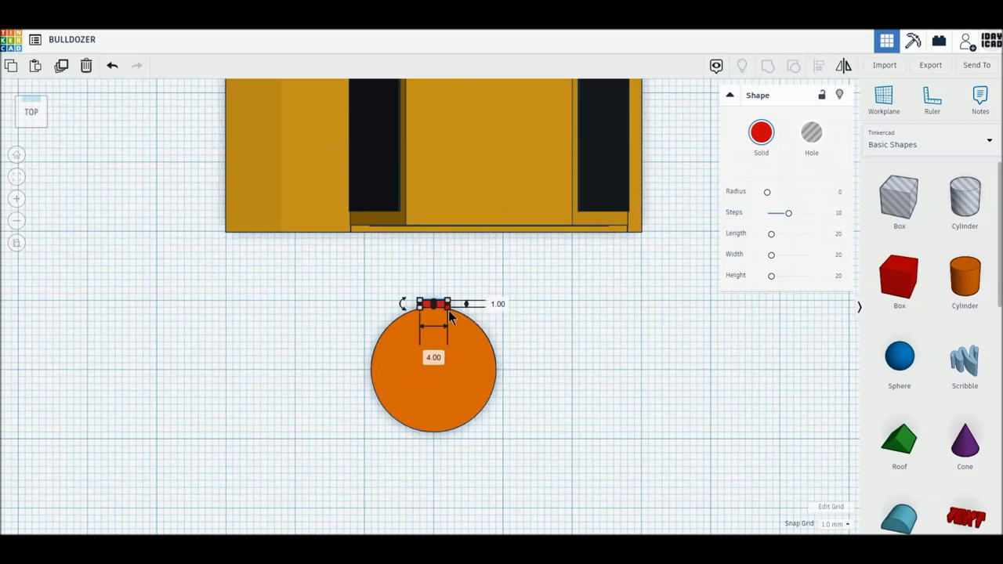
click(441, 304)
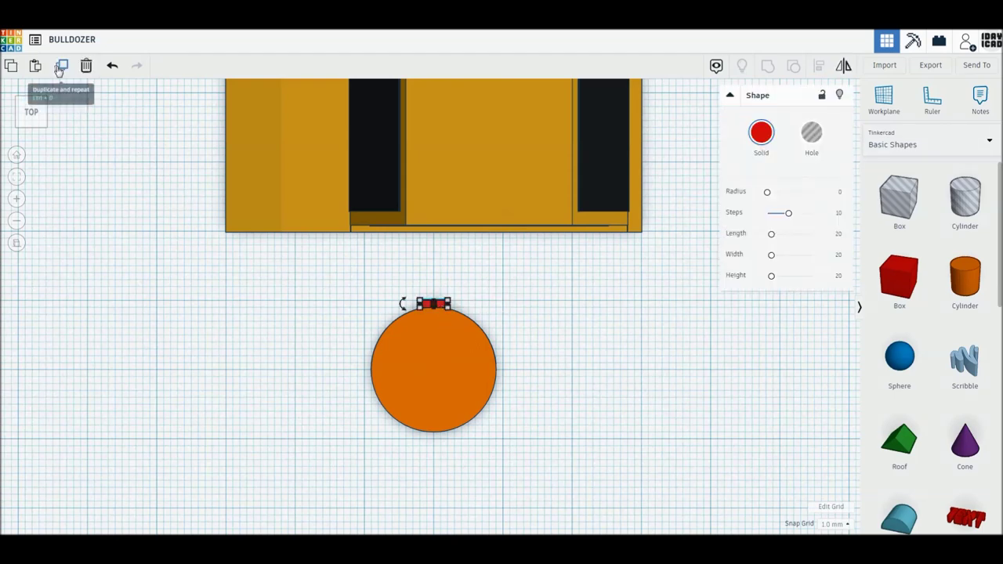
Duplicate the tab onto the circle's bottom edge and colour the top tab dark grey
click(60, 67)
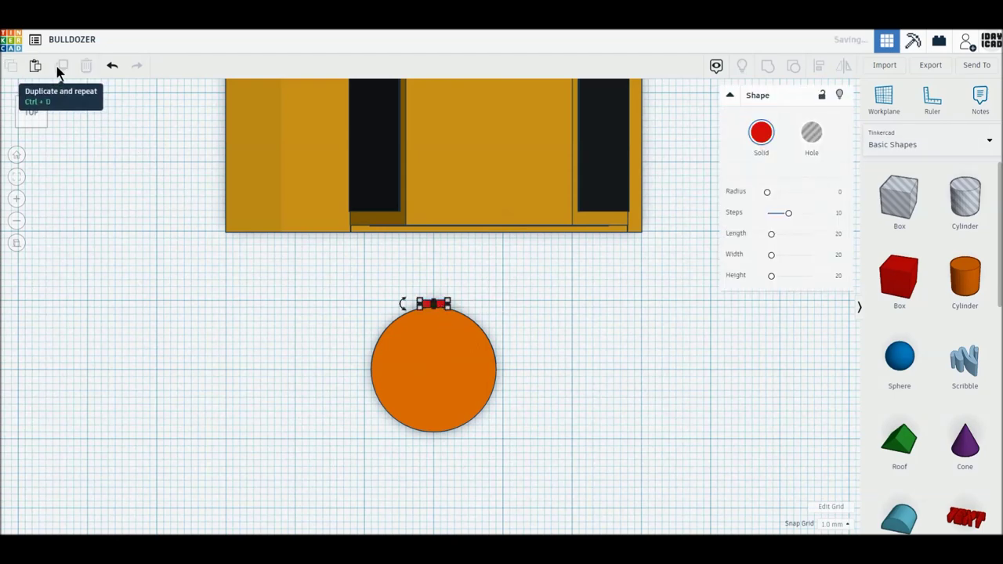
click(442, 312)
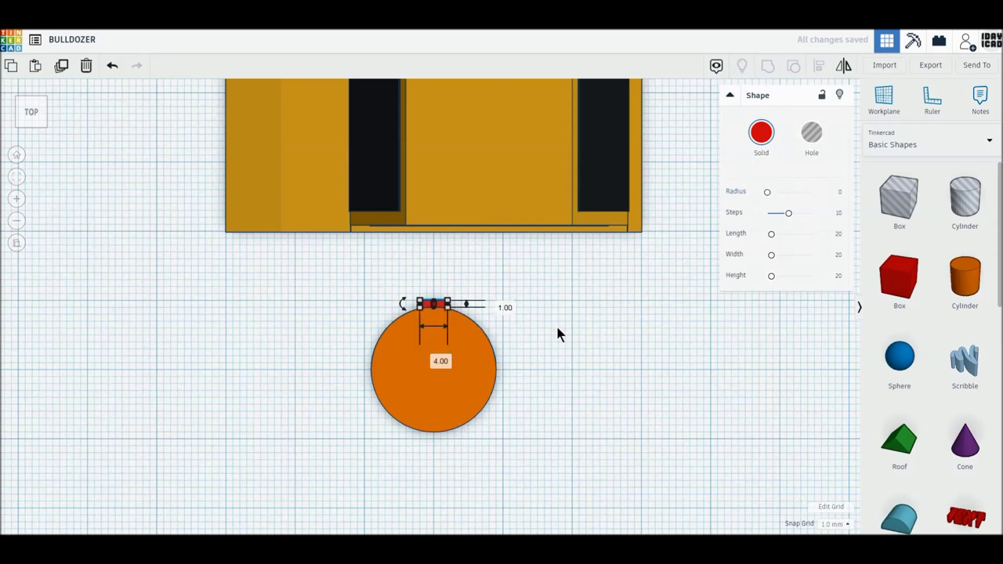
drag(441, 309, 443, 441)
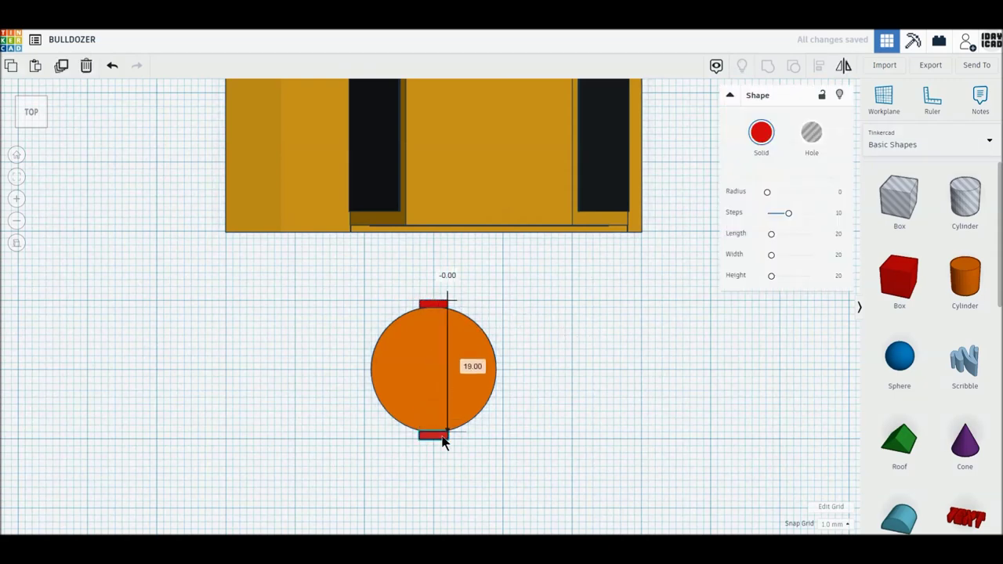
click(761, 132)
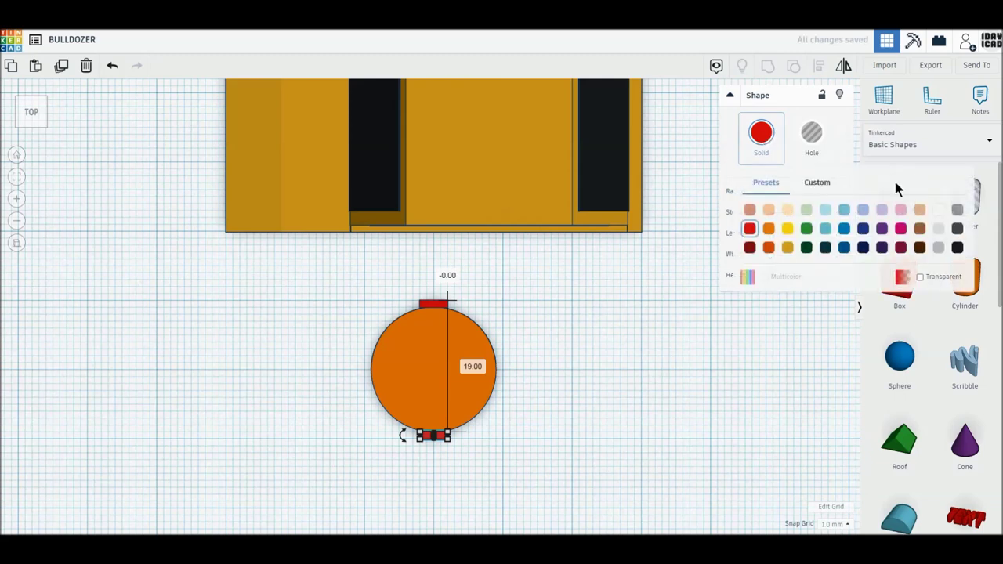
click(958, 210)
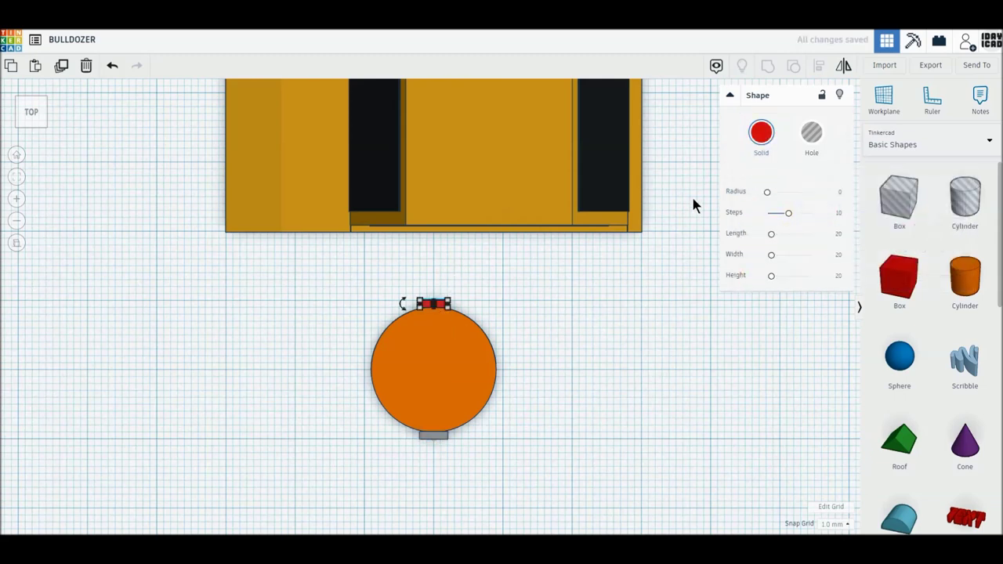
click(761, 133)
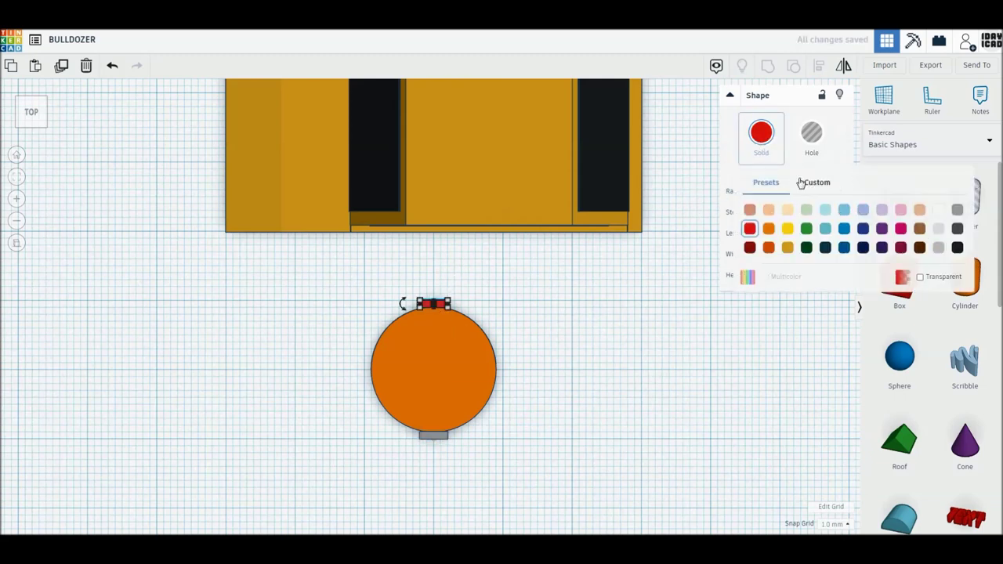
click(957, 228)
Colour the bottom tab dark grey and the cylinder grey
click(436, 436)
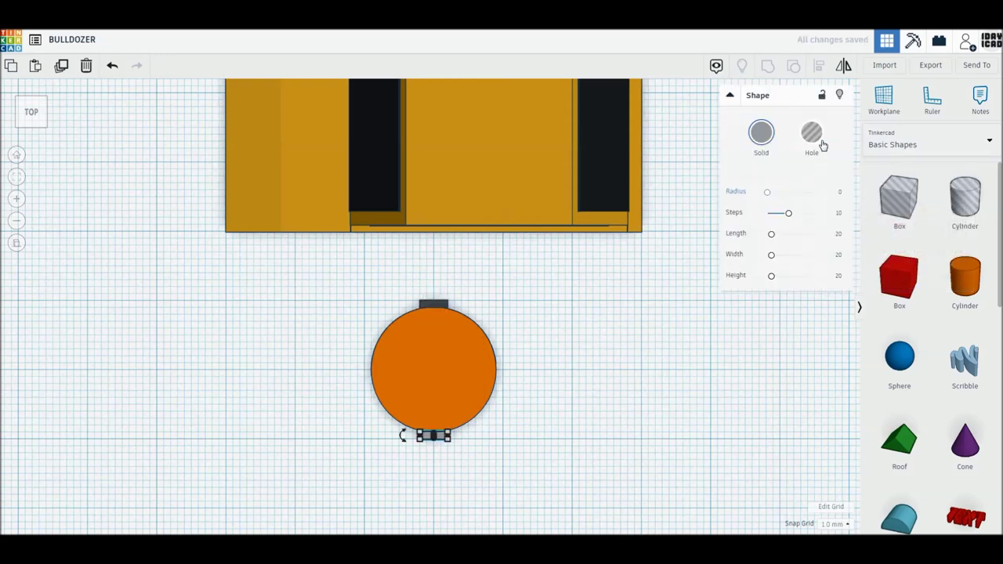
click(757, 133)
click(958, 228)
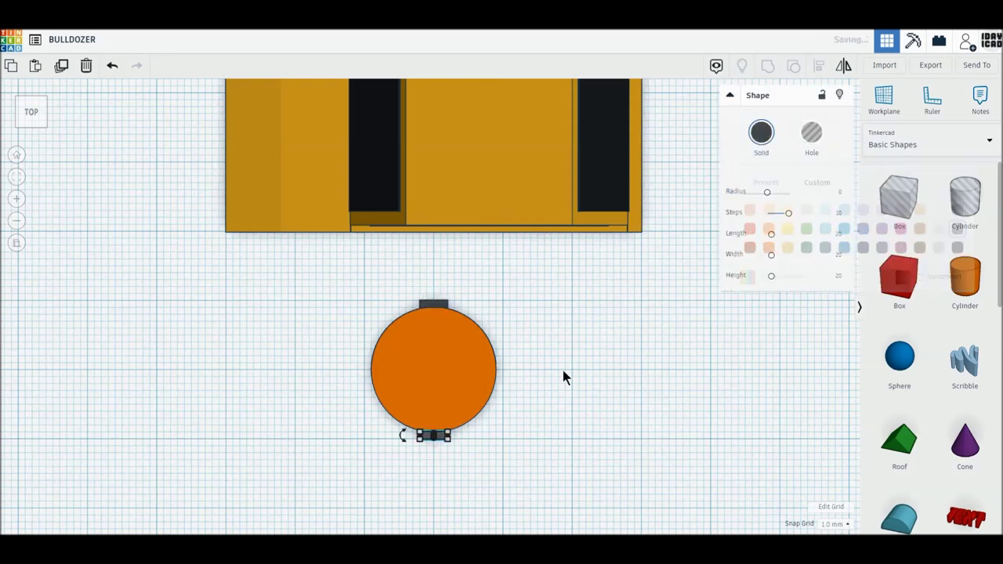
click(472, 373)
click(761, 133)
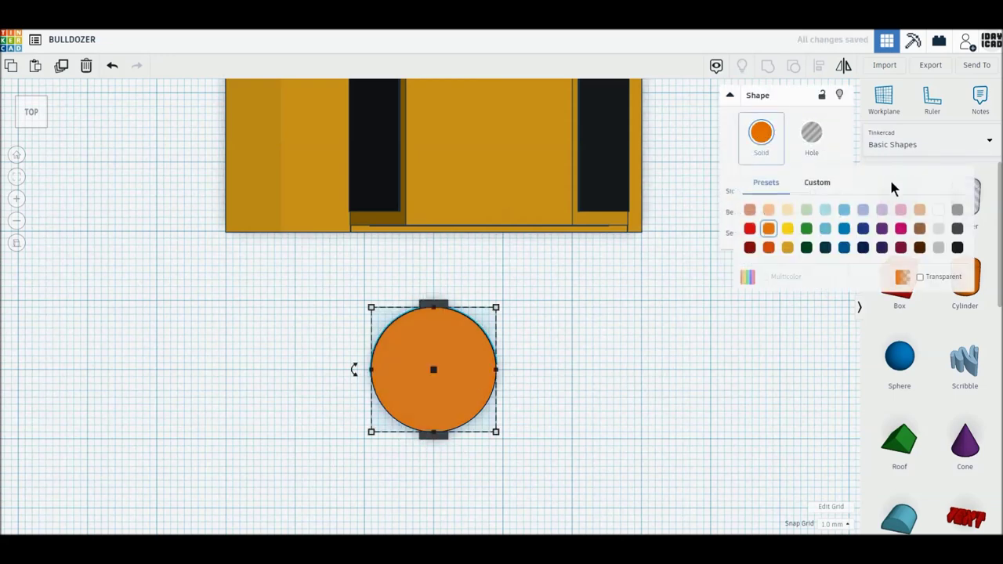
click(958, 210)
click(466, 311)
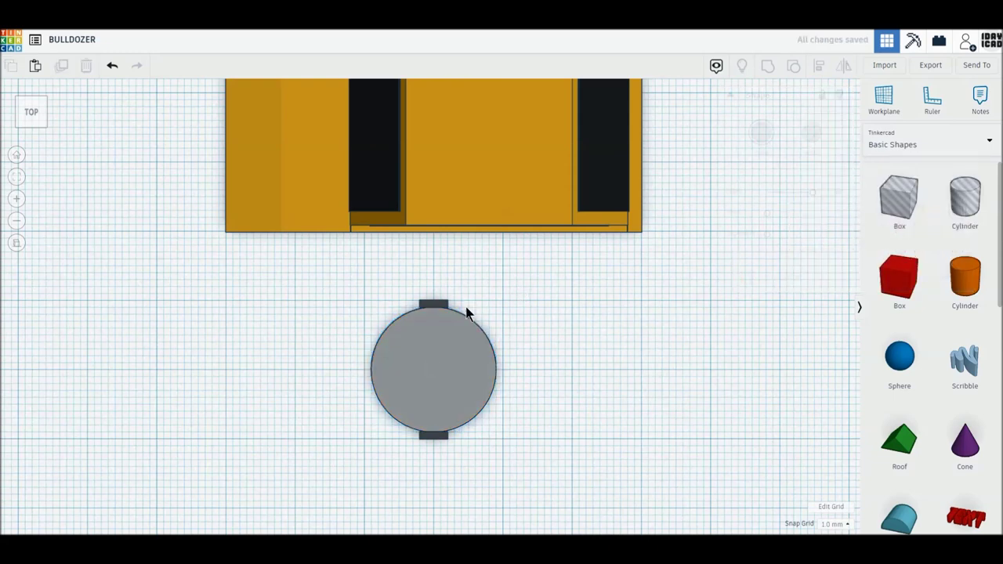
click(444, 307)
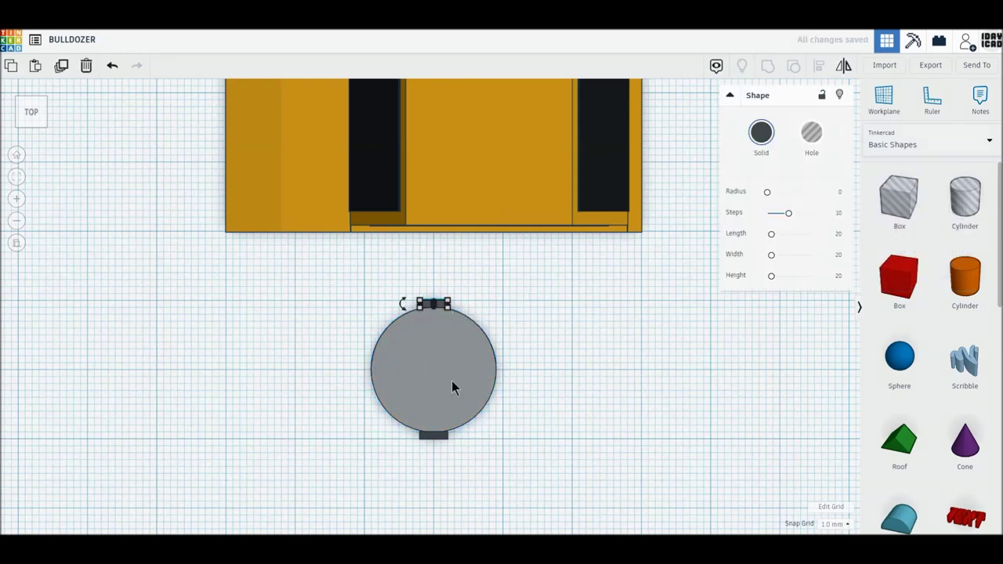
Copy the tab pair around the cylinder in 30° steps until twelve tabs ring it
shift+click(437, 437)
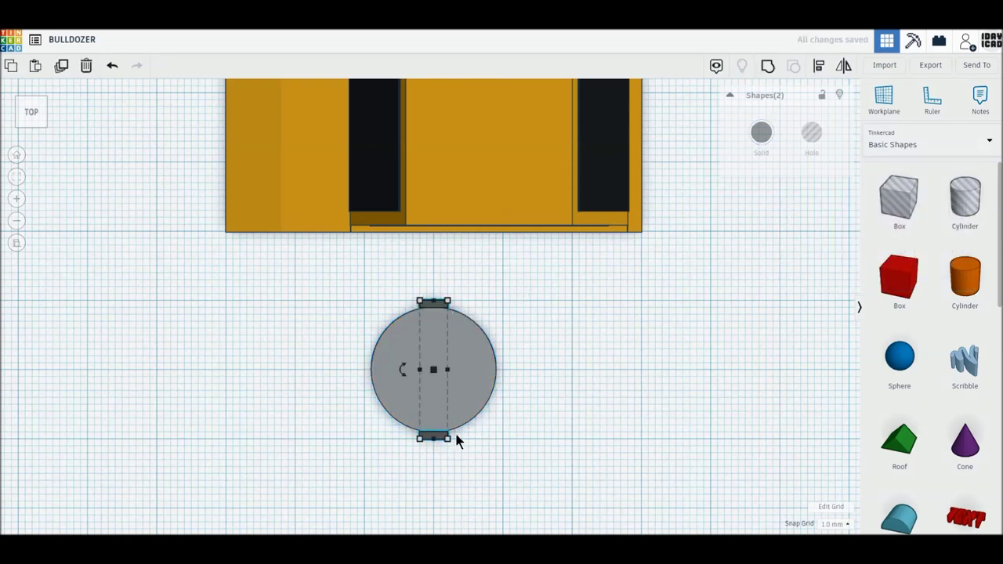
click(60, 67)
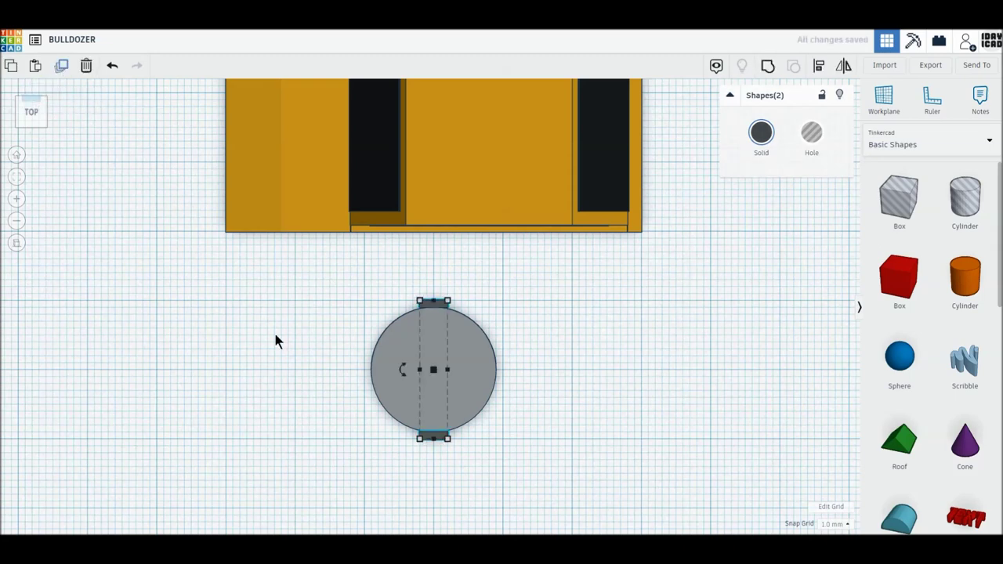
mouse_move(402, 369)
mouse_down()
mouse_move(313, 423)
mouse_move(317, 434)
mouse_up()
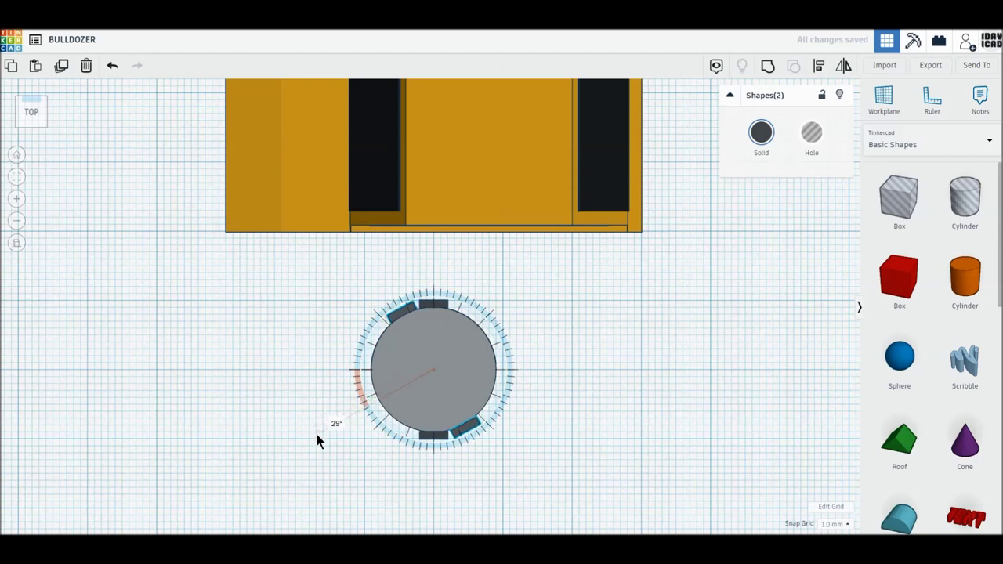
drag(316, 435, 315, 432)
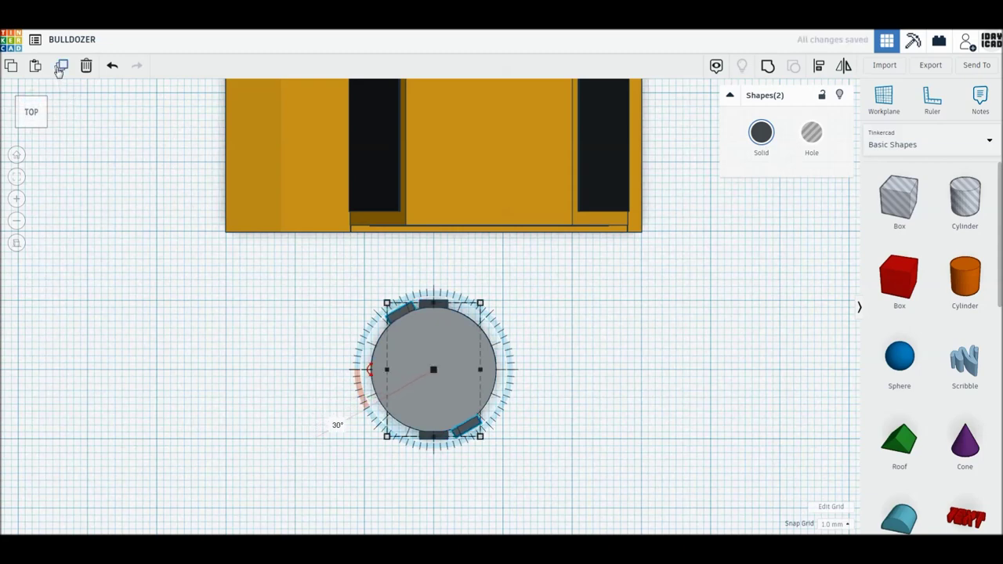
click(61, 69)
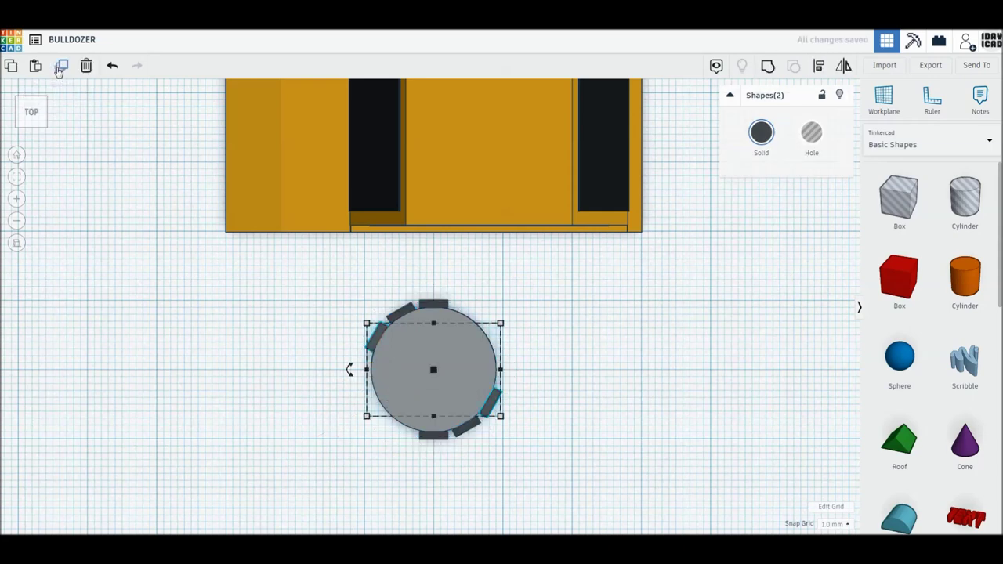
click(60, 67)
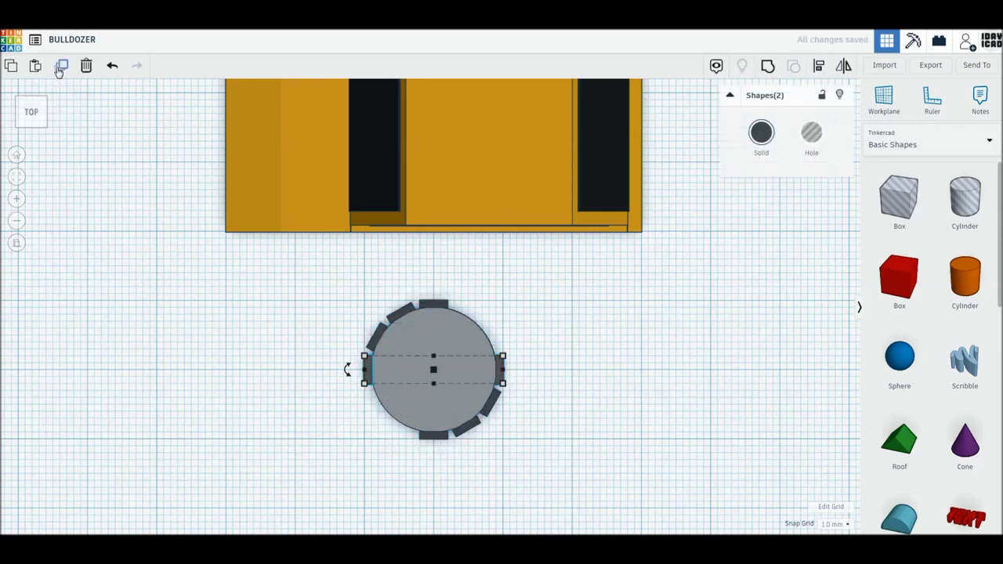
click(60, 68)
click(60, 67)
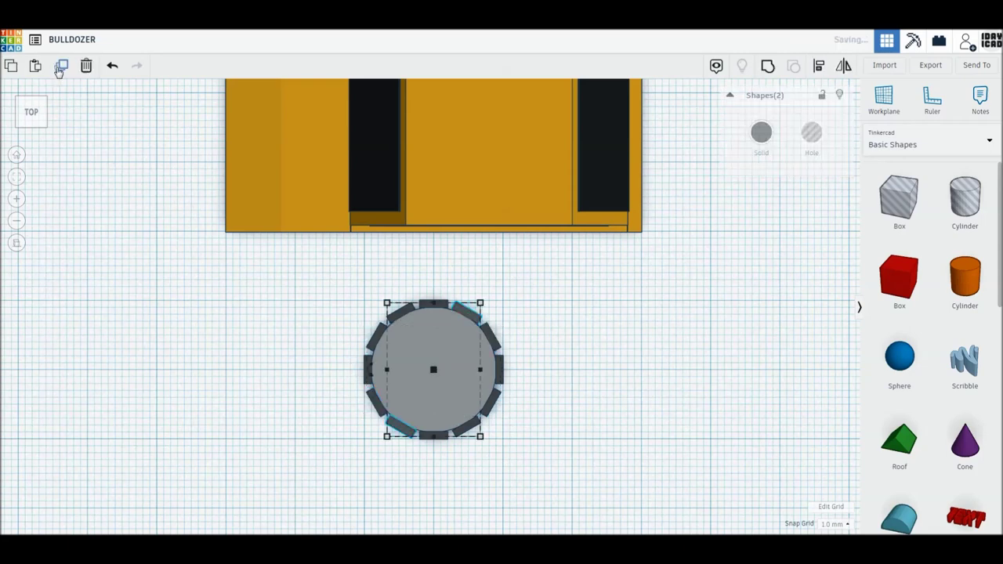
click(572, 311)
Shift the complete toothed wheel left and place a duplicate 42 mm to its right
drag(327, 264, 567, 496)
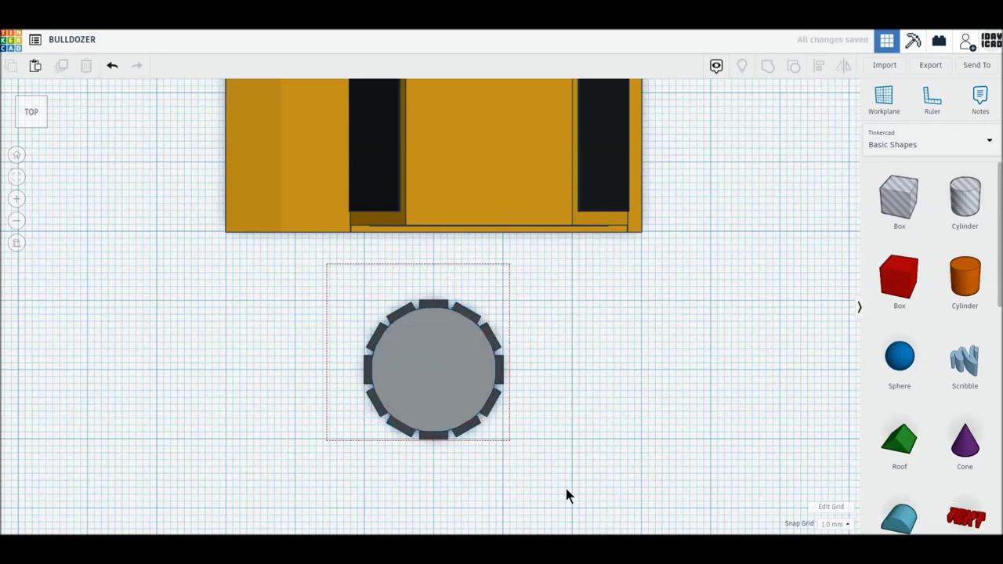
mouse_move(462, 393)
mouse_down()
mouse_move(326, 379)
mouse_move(323, 392)
mouse_up()
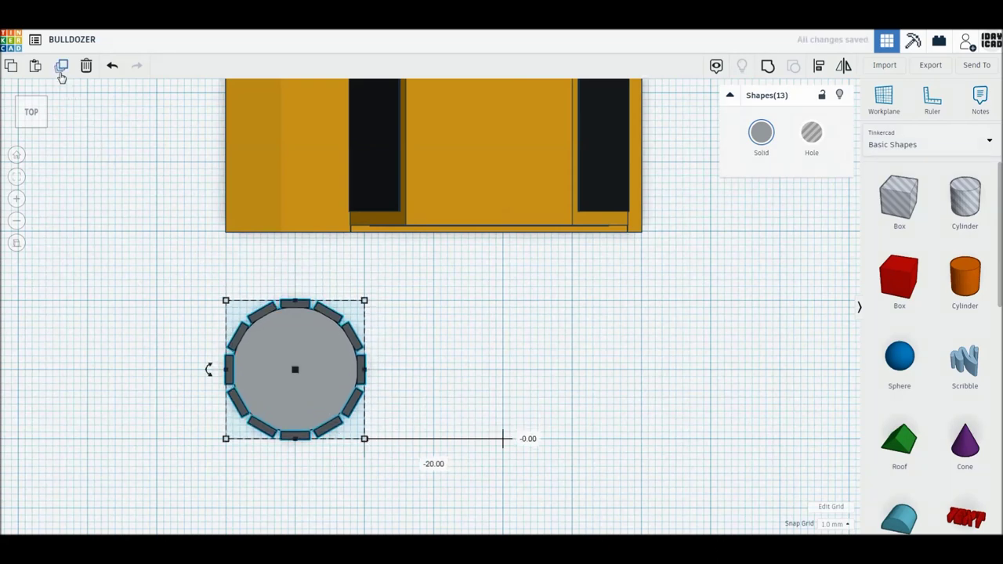
click(135, 145)
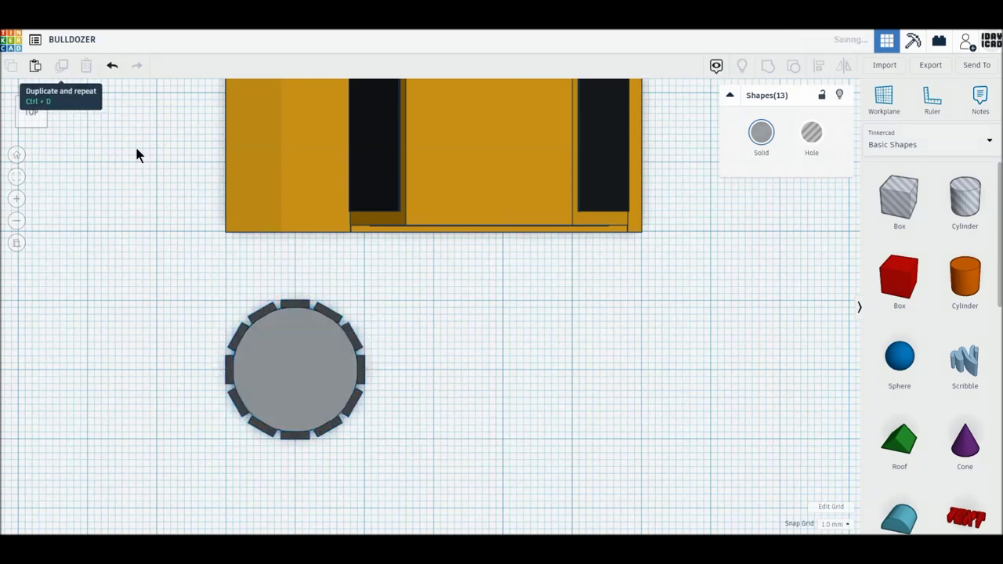
click(290, 334)
key(ctrl+d)
drag(322, 356, 555, 359)
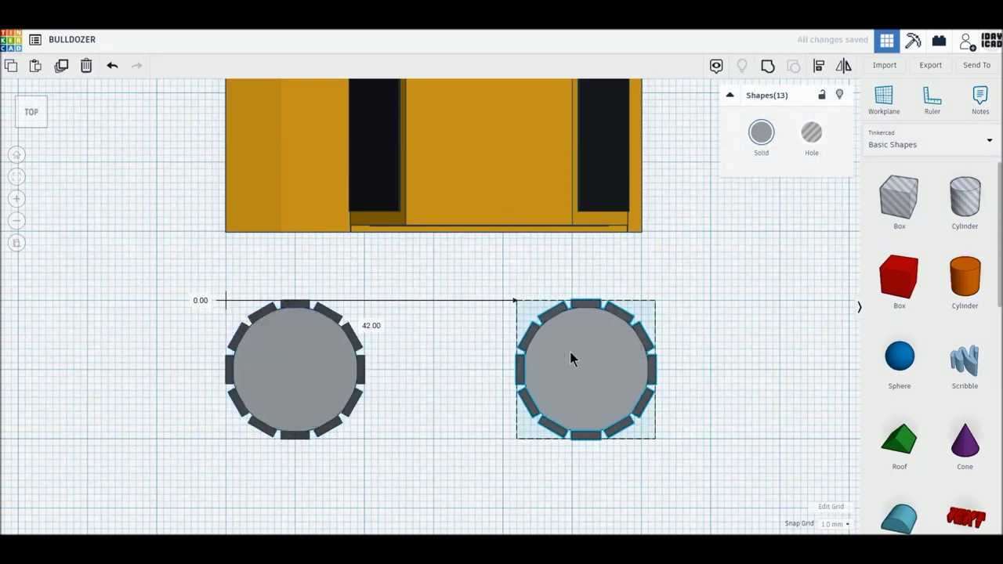
click(699, 358)
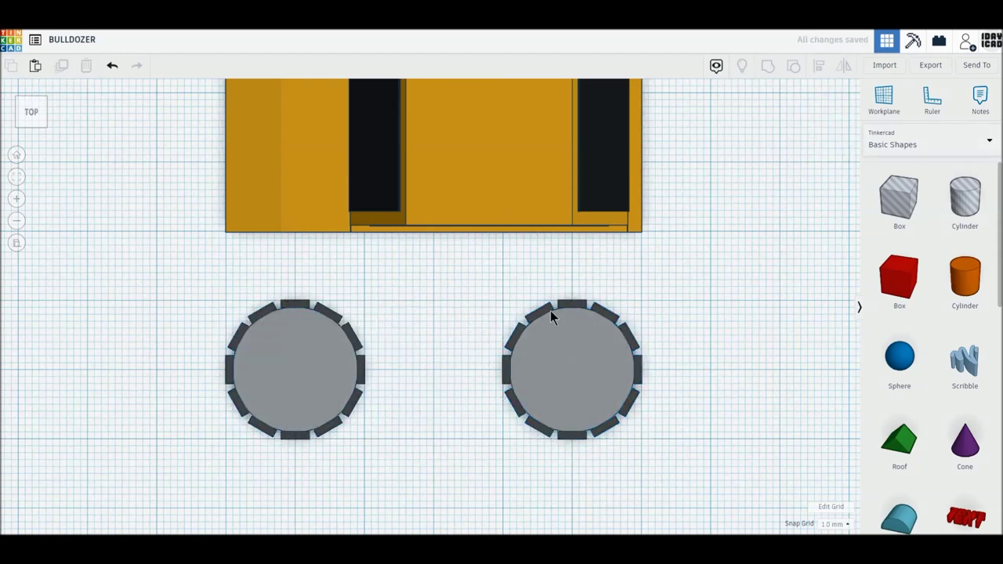
click(550, 310)
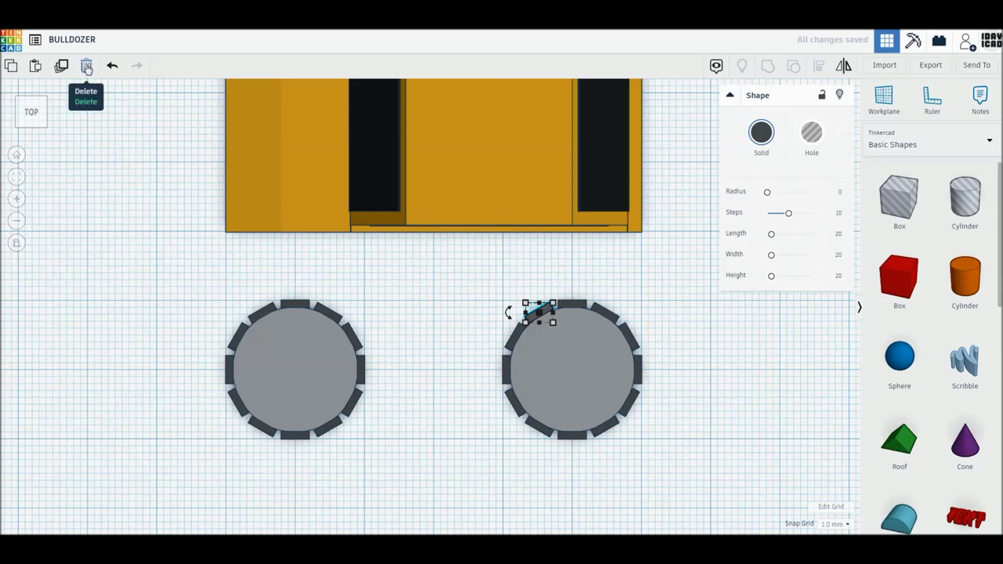
Delete the five inward-facing teeth on the right wheel's left side
click(87, 66)
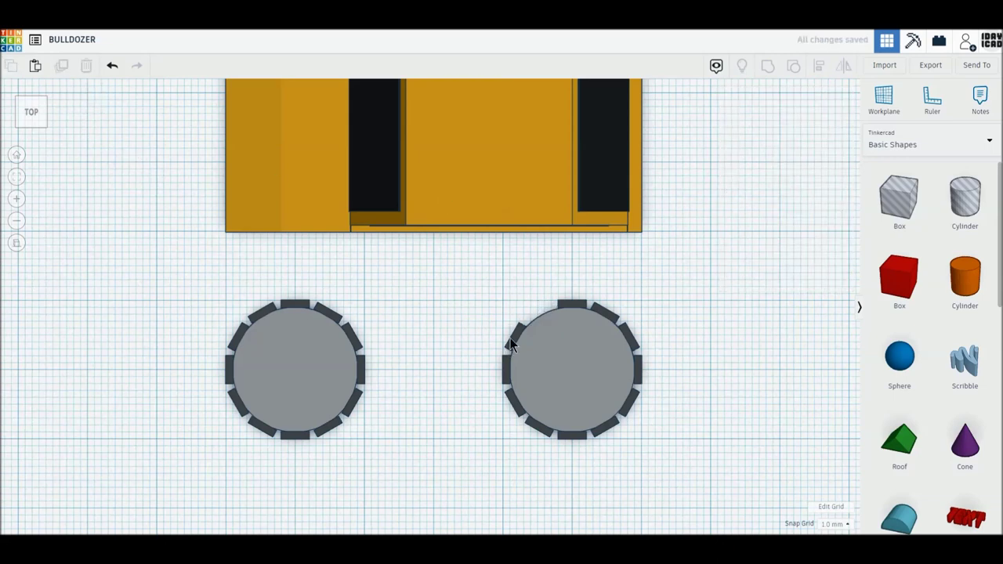
drag(508, 413, 462, 313)
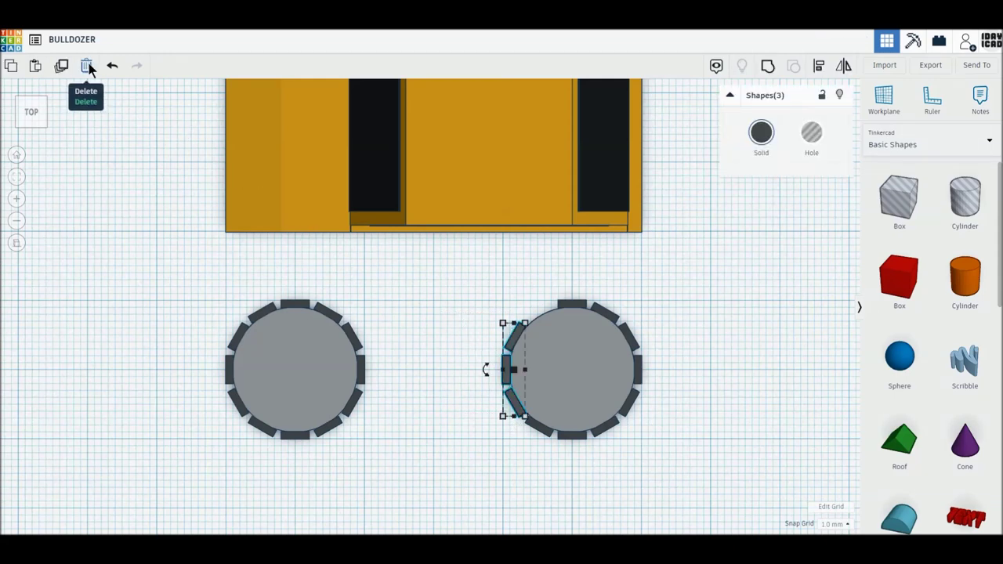
click(86, 66)
click(539, 427)
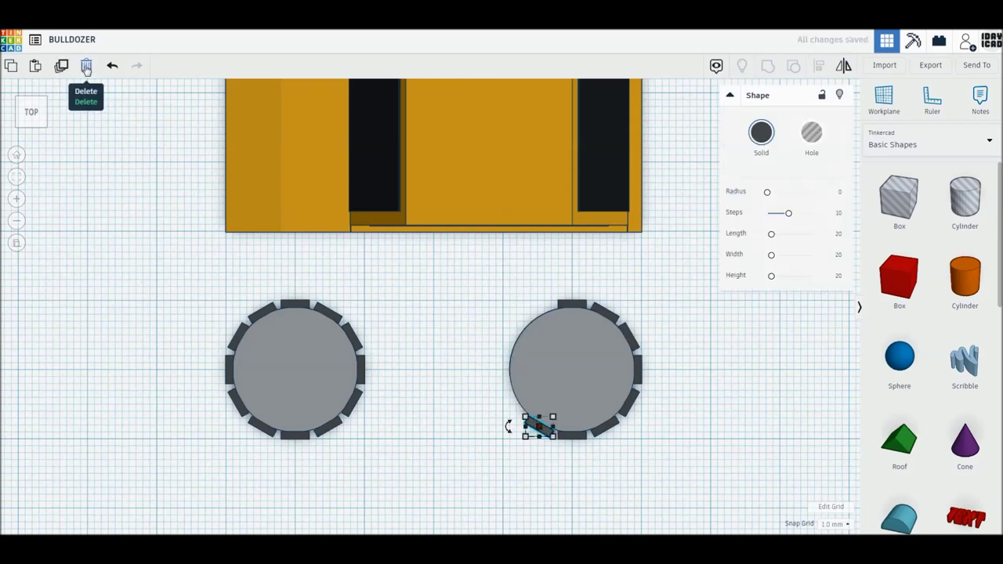
click(86, 66)
Delete the five inward-facing teeth on the left wheel's right side
drag(384, 385, 362, 322)
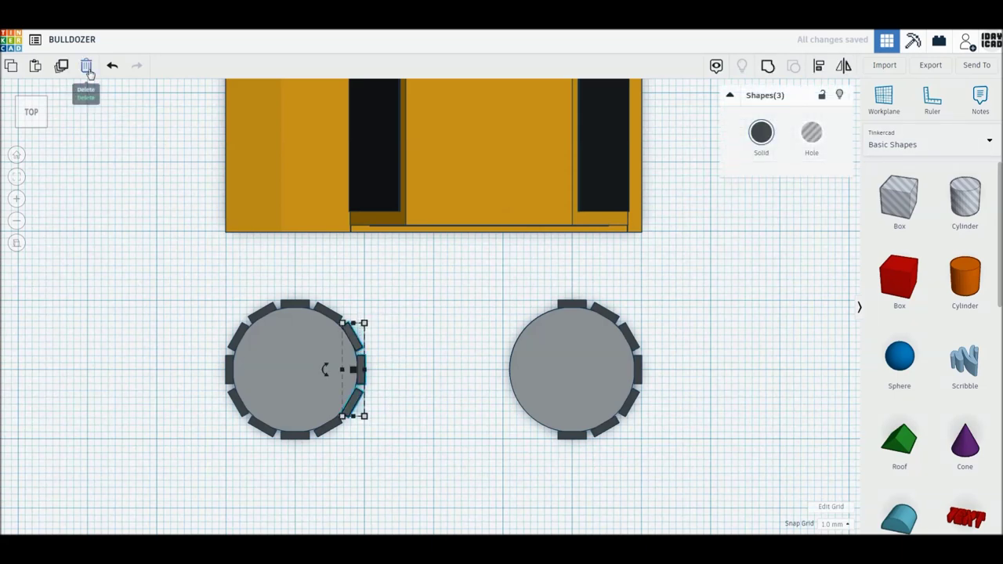
click(87, 68)
click(335, 319)
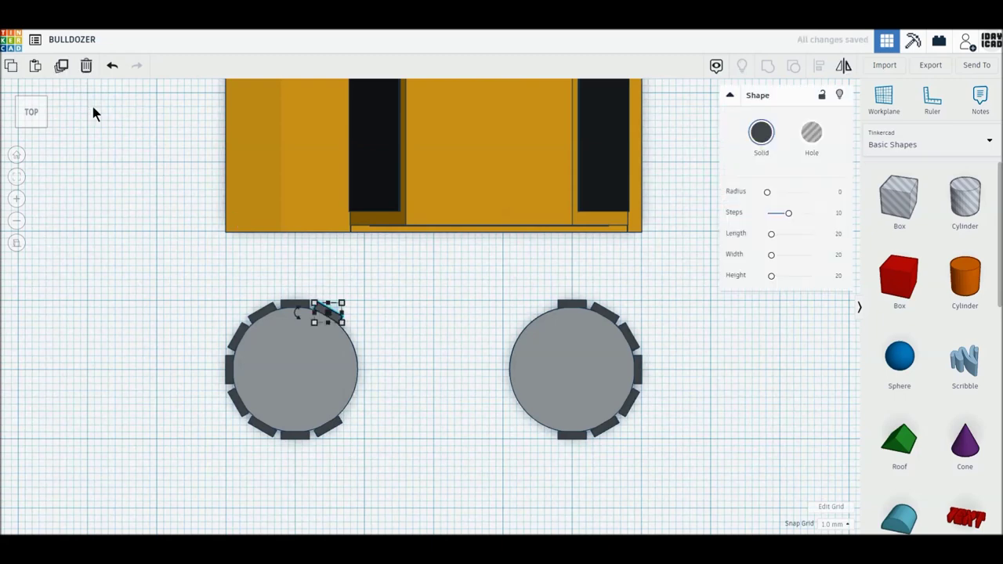
click(87, 69)
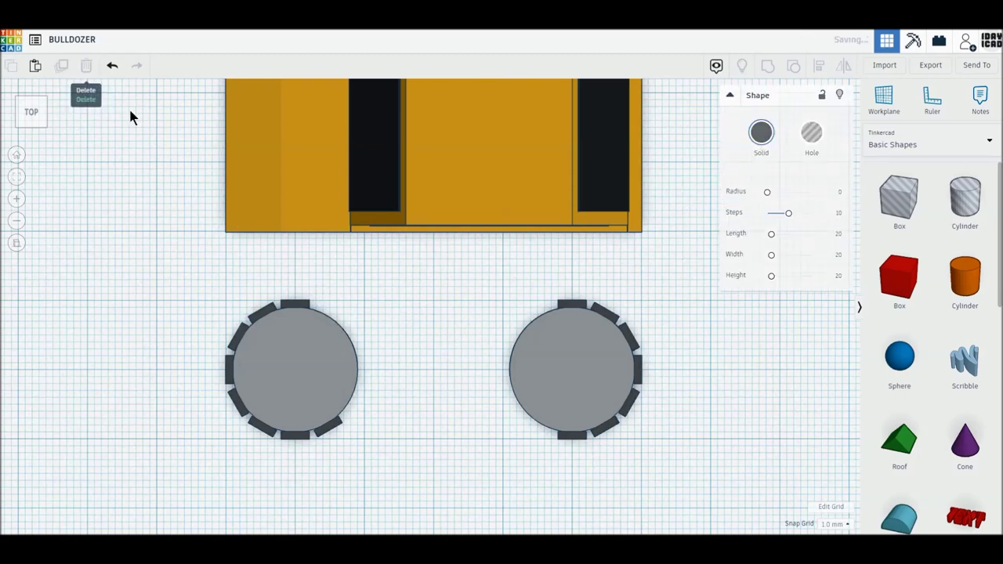
click(339, 425)
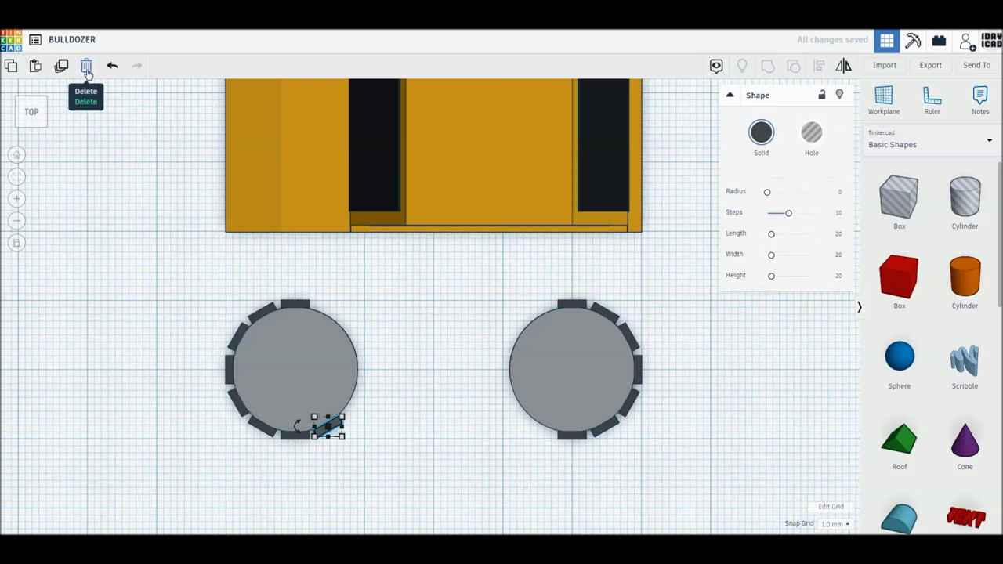
click(87, 68)
click(297, 304)
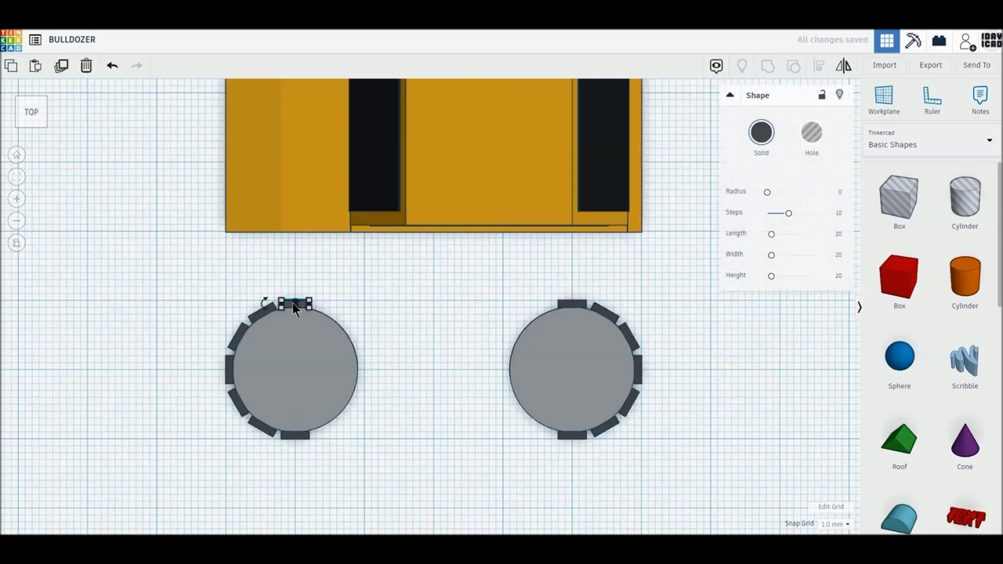
Run a row of tabs spaced 5 mm apart along the top from the left wheel to the right wheel
click(62, 69)
click(287, 246)
drag(303, 304, 337, 311)
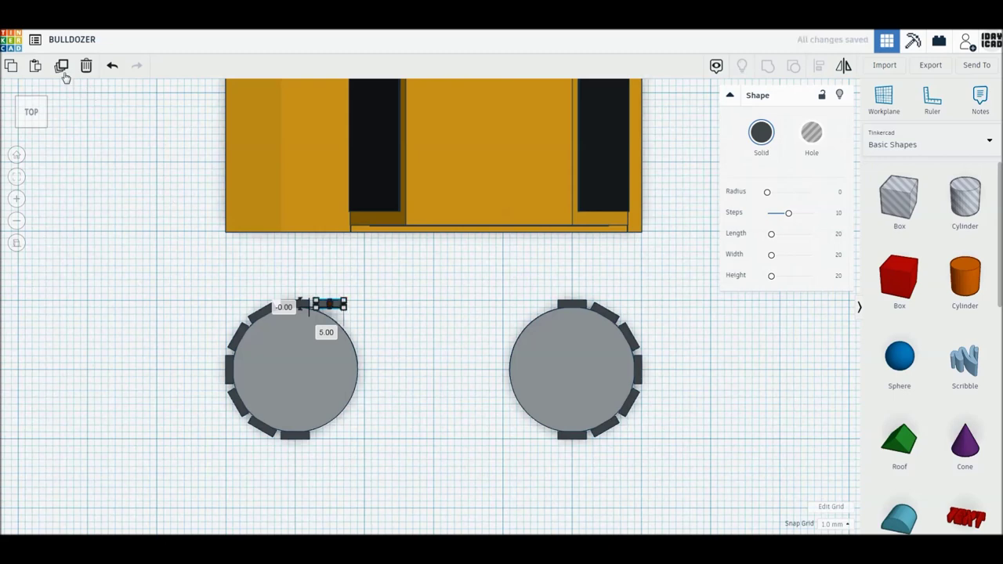
click(62, 69)
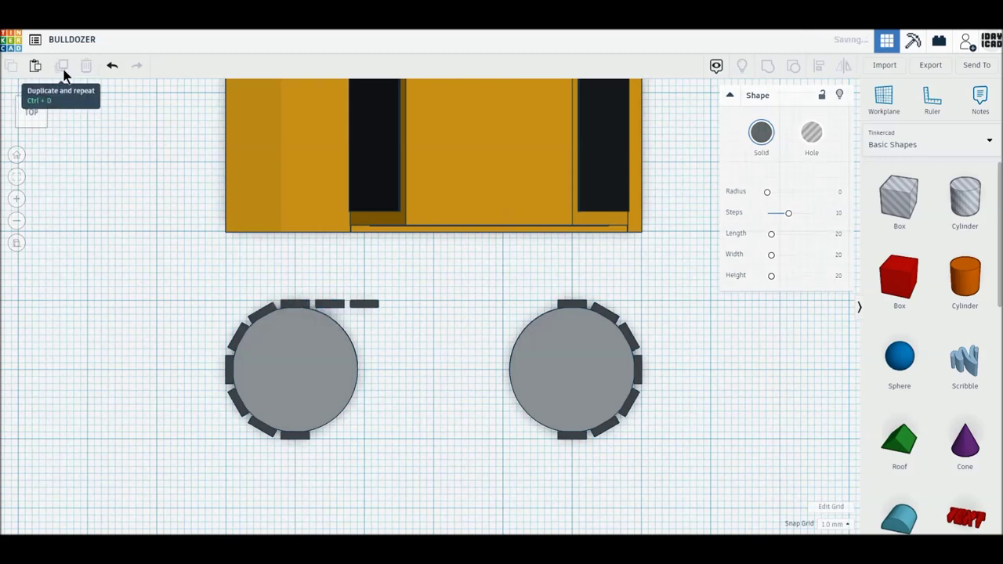
click(62, 68)
click(62, 67)
click(62, 67)
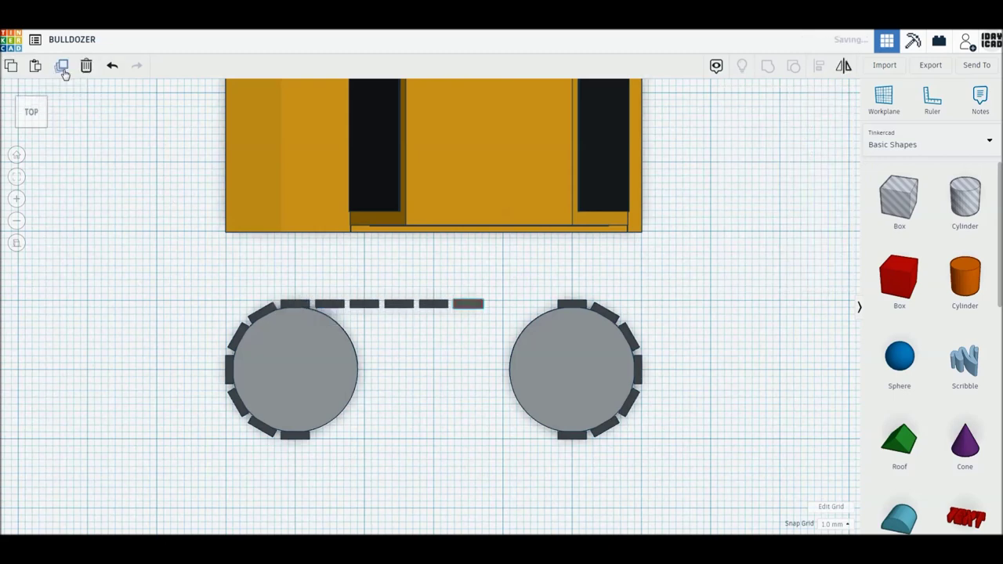
click(62, 67)
click(62, 68)
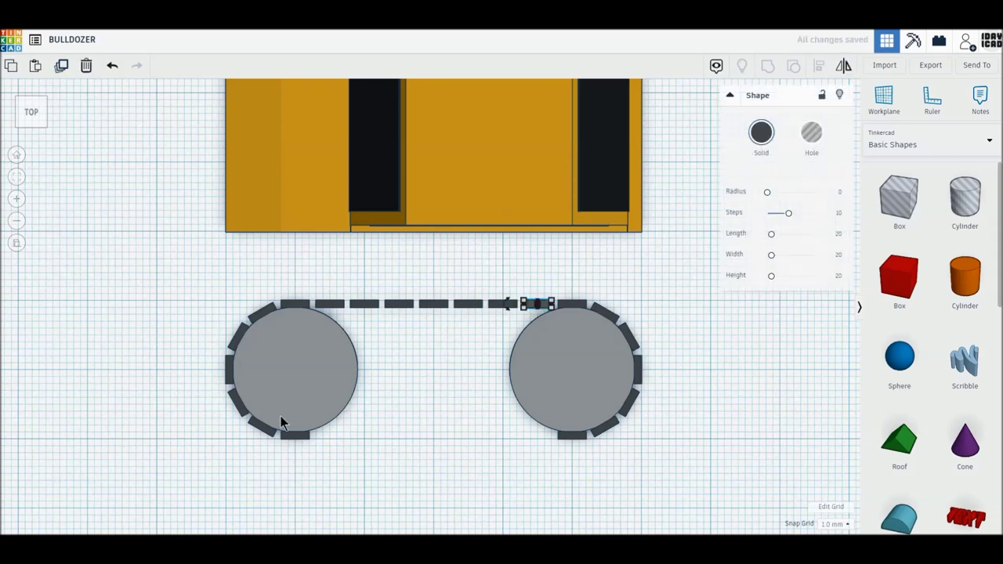
Add a matching row of 5 mm-spaced tabs along the bottom between the two wheels
click(294, 435)
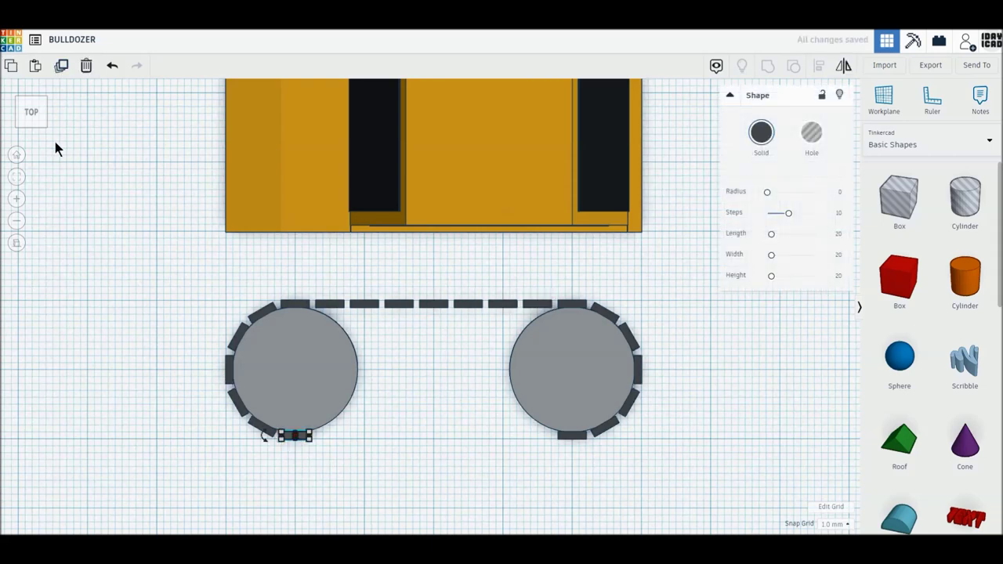
click(62, 68)
drag(304, 439, 339, 442)
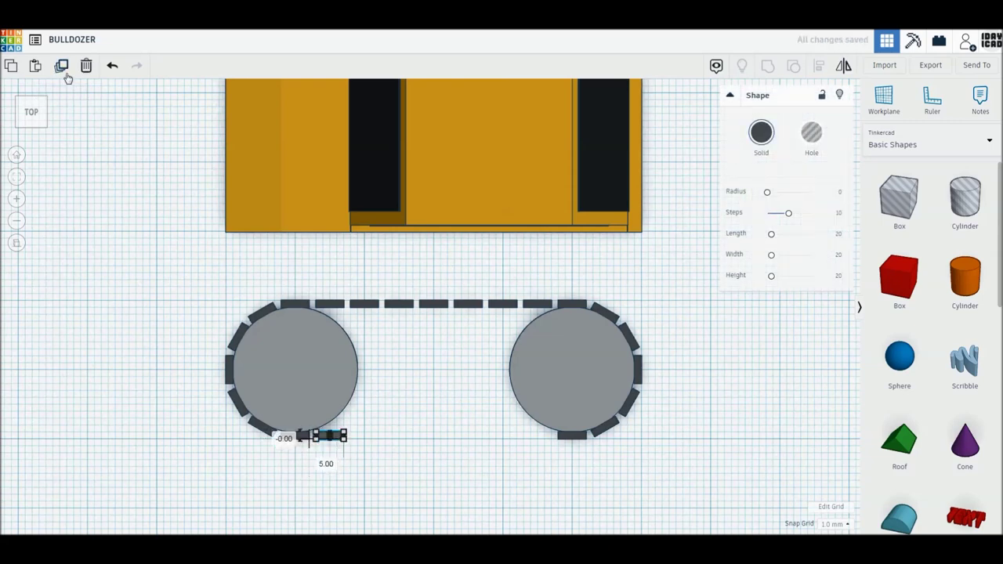
click(63, 68)
click(64, 67)
click(63, 67)
click(64, 67)
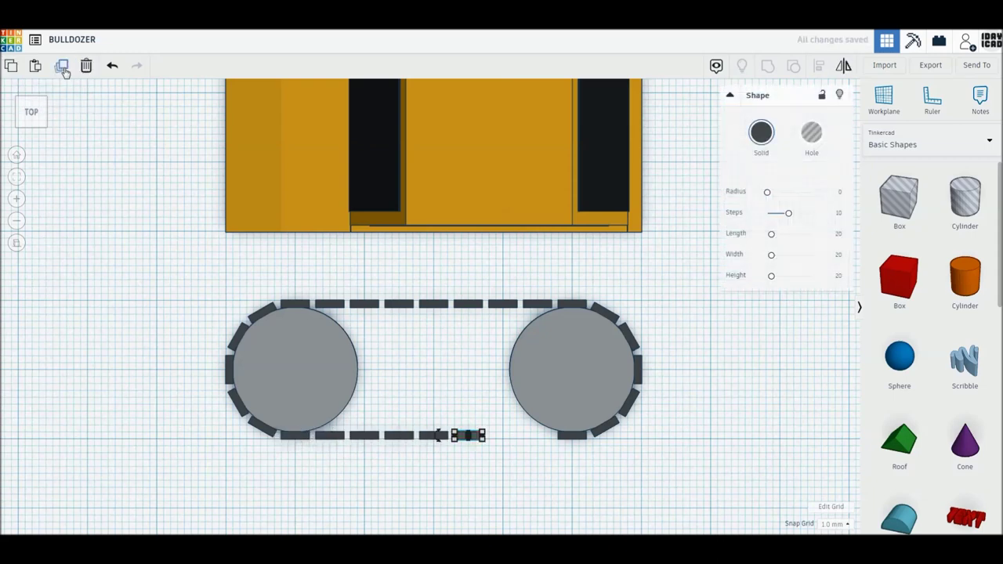
click(64, 68)
click(63, 68)
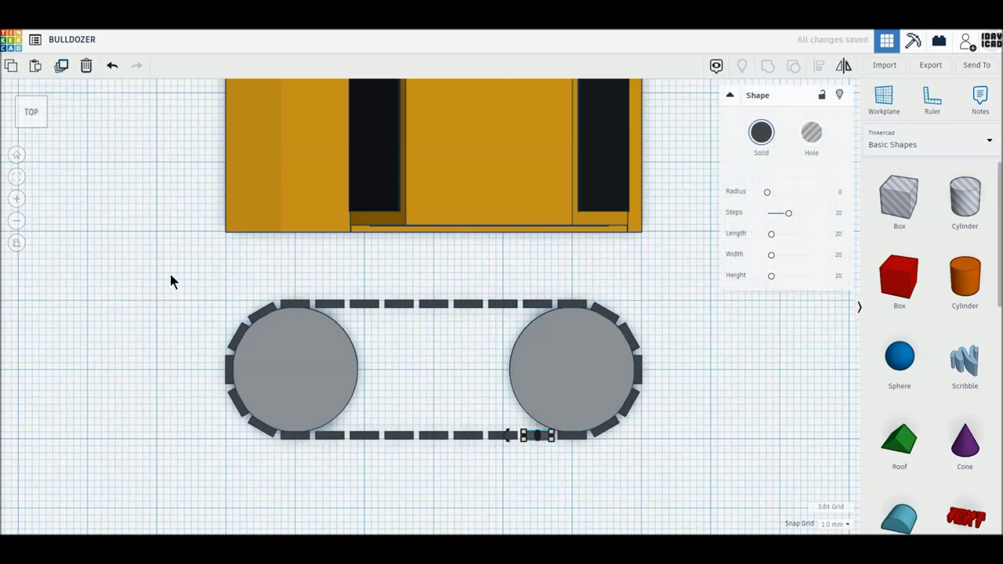
click(307, 370)
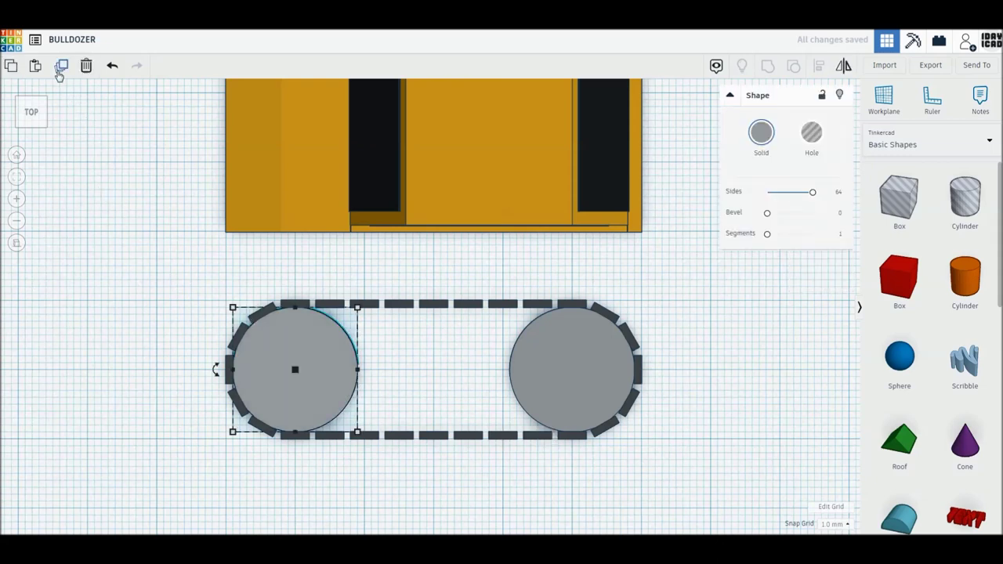
Duplicate the left wheel's grey disc and shrink the copy to 14 mm
click(60, 67)
drag(356, 431, 350, 424)
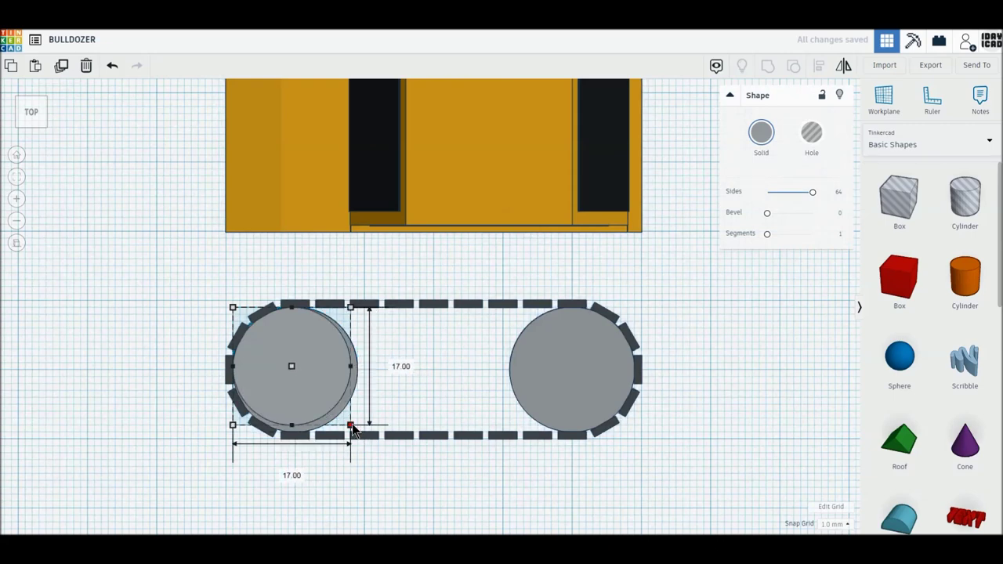
drag(233, 307, 240, 314)
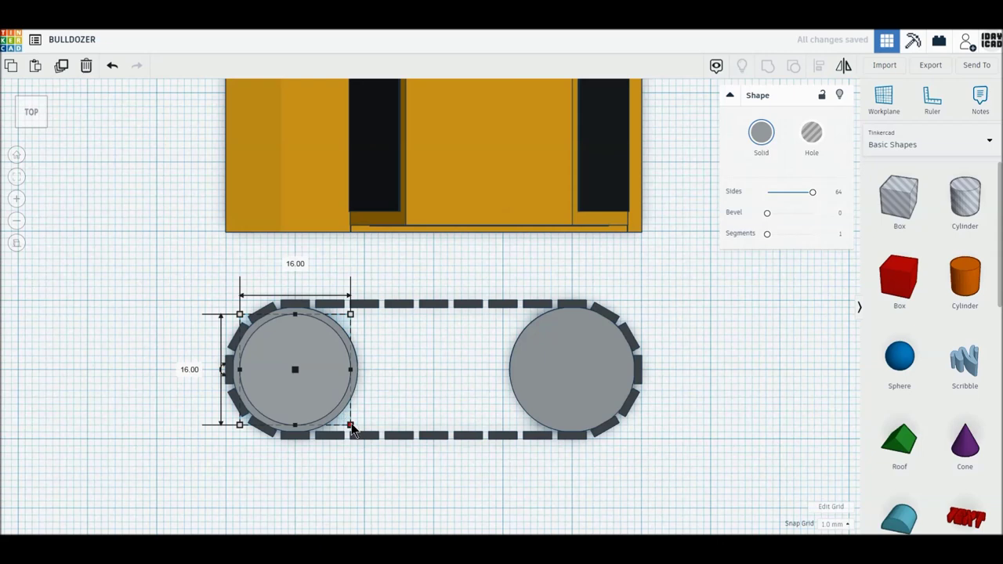
right_drag(350, 427, 348, 424)
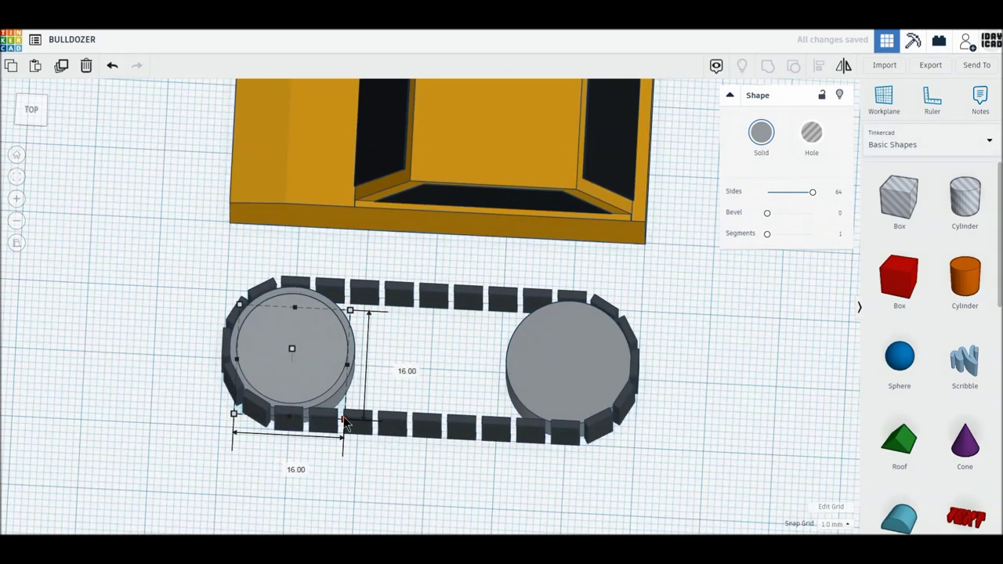
drag(345, 422, 334, 414)
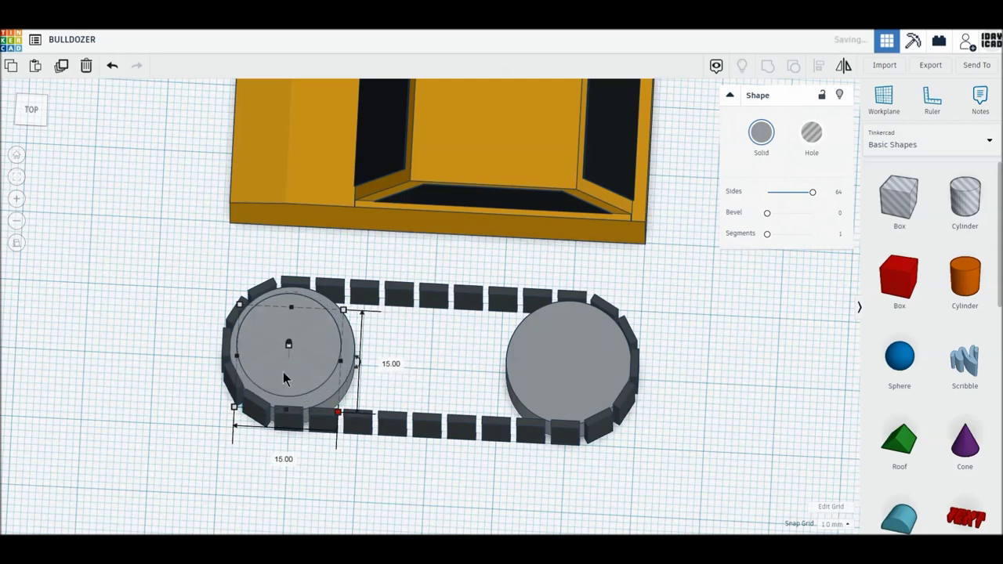
drag(240, 305, 244, 311)
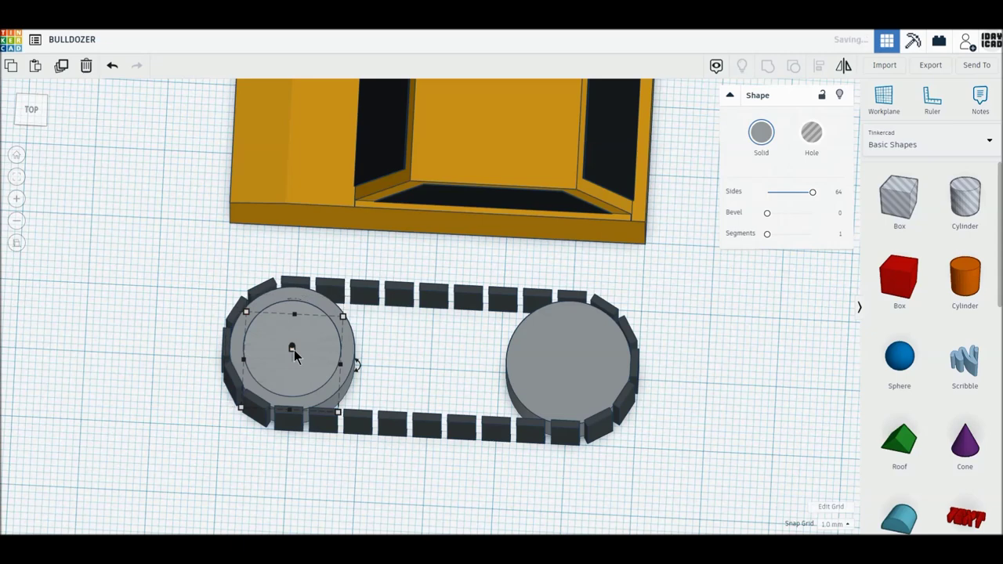
Set the disc copy's height to 13 mm and colour it dark yellow
click(342, 354)
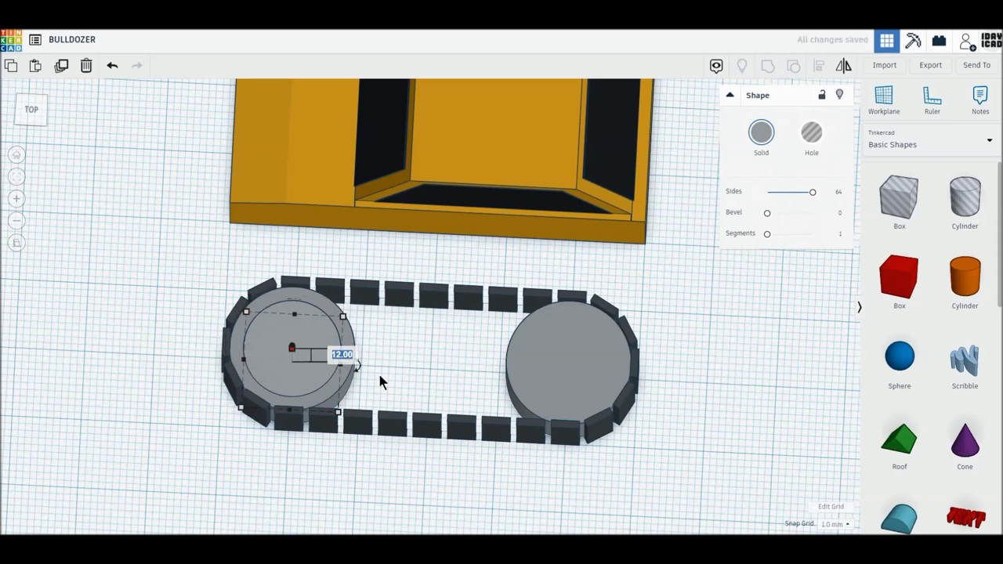
text(13)
key(Return)
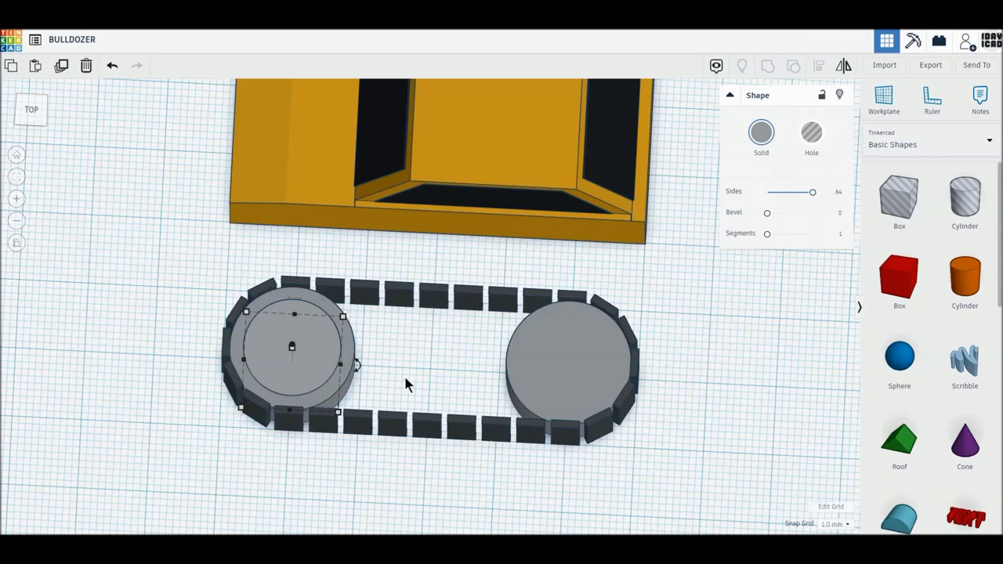
key(ctrl+z)
key(ctrl+y)
click(761, 132)
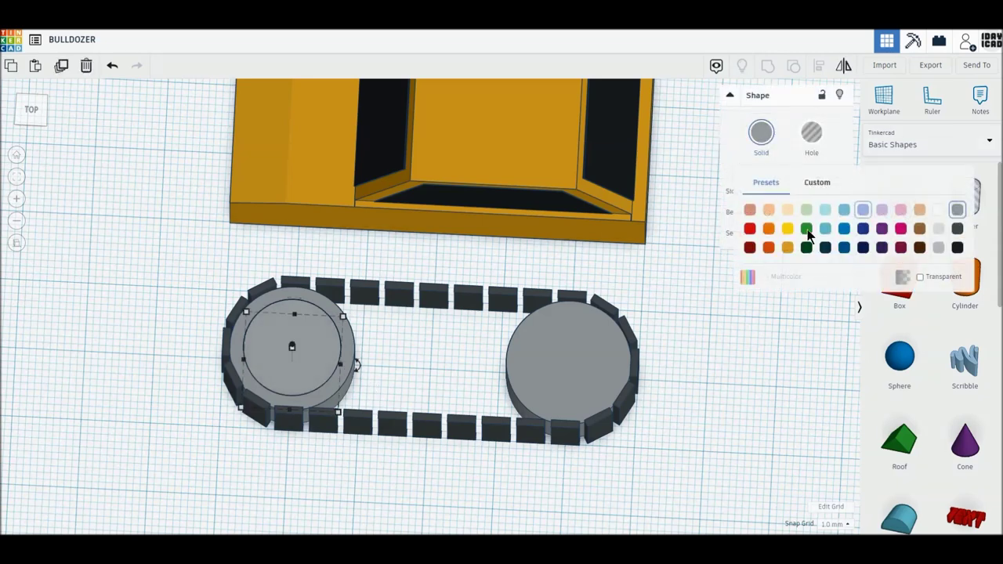
click(787, 248)
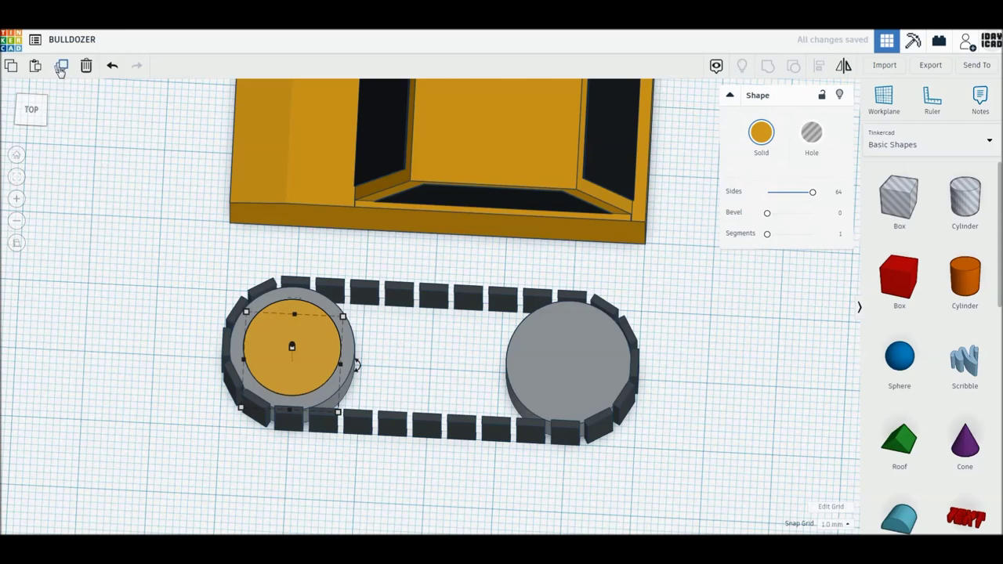
Duplicate the orange hub onto the right wheel
click(30, 113)
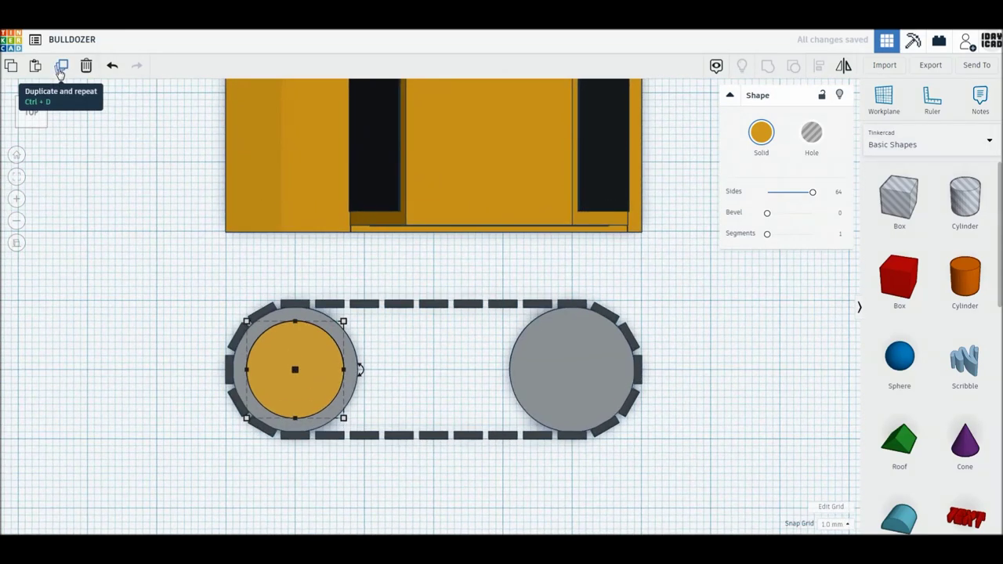
click(60, 68)
mouse_move(300, 344)
mouse_down()
mouse_move(560, 347)
mouse_move(593, 357)
mouse_move(580, 351)
mouse_up()
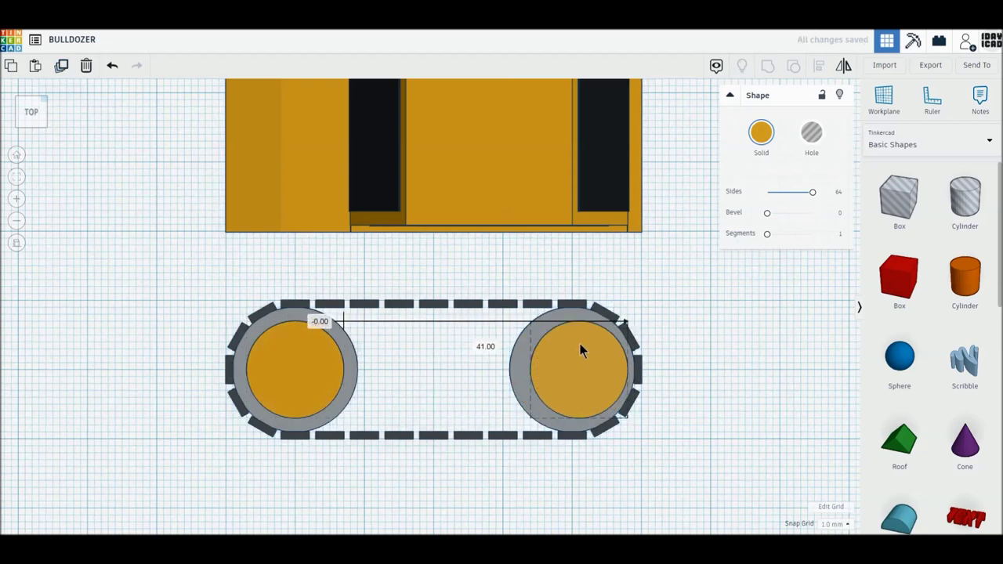
Add a 40 × 14 mm box between the wheels, colour it orange and make it 13 high
mouse_move(898, 279)
mouse_down()
mouse_move(346, 379)
mouse_move(365, 399)
mouse_up()
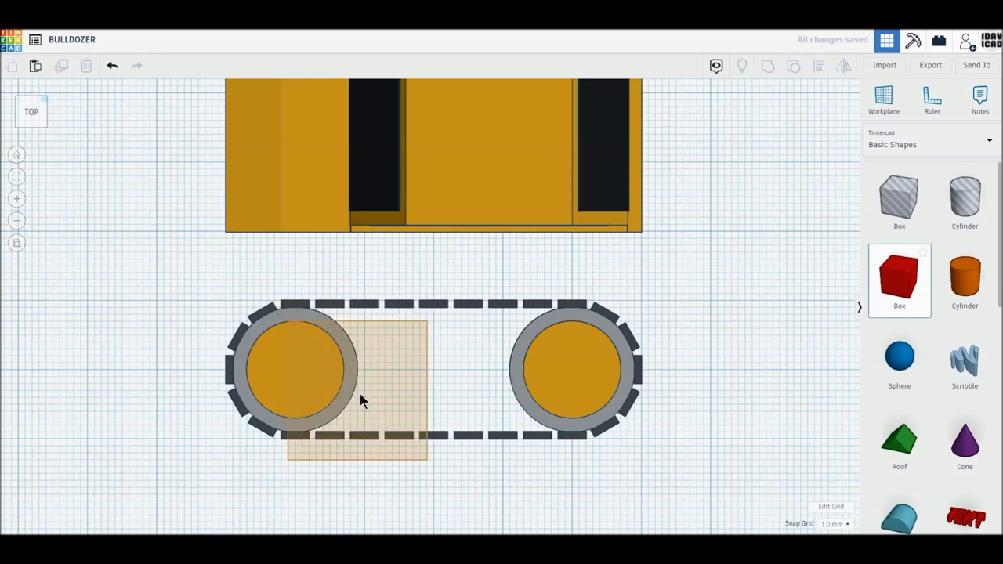
drag(365, 400, 384, 431)
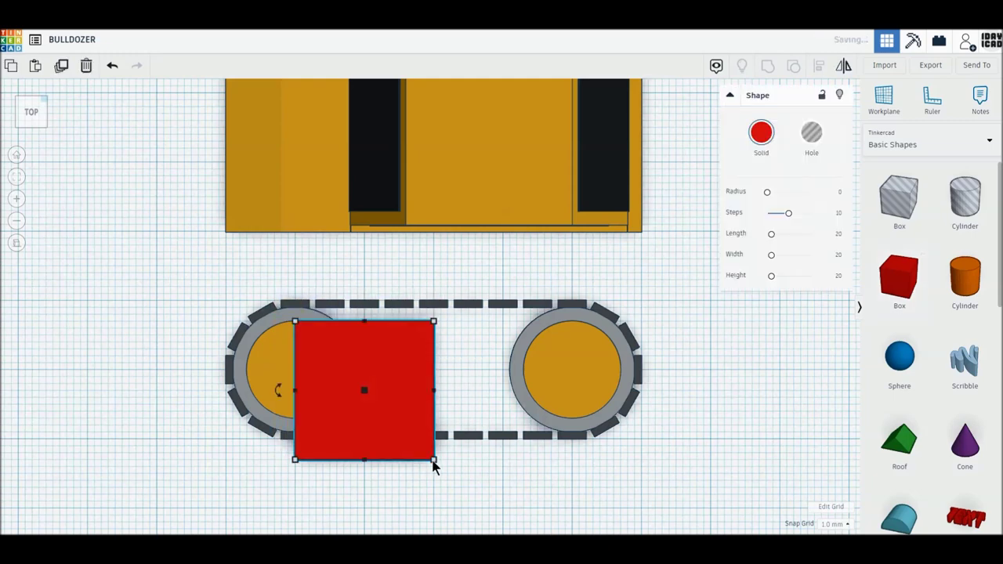
drag(433, 459, 573, 418)
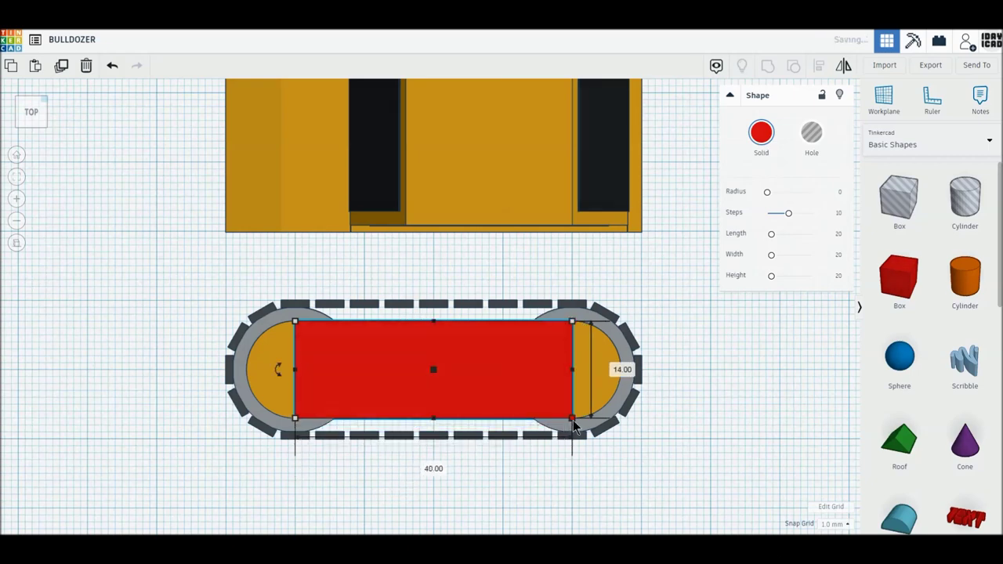
click(768, 161)
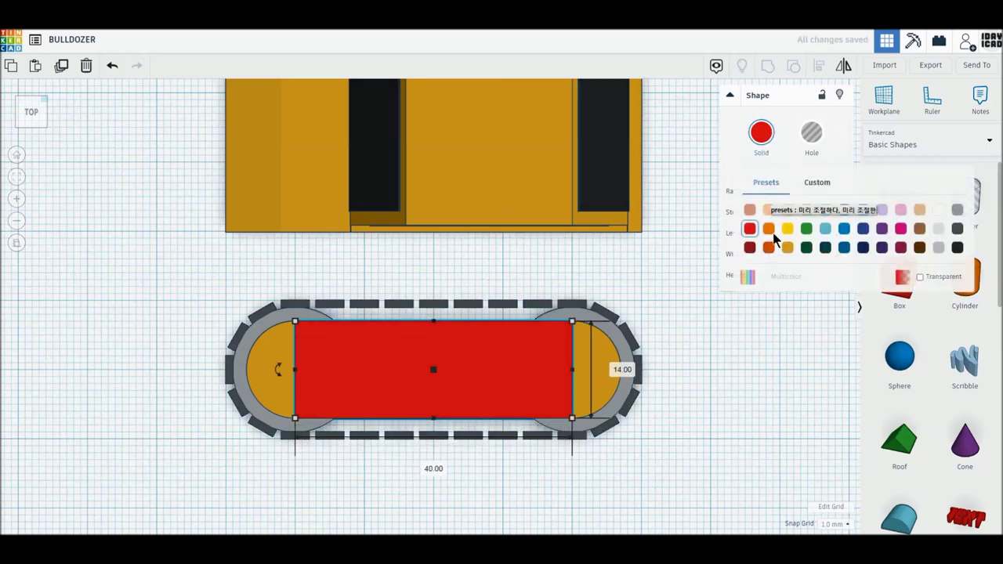
click(787, 248)
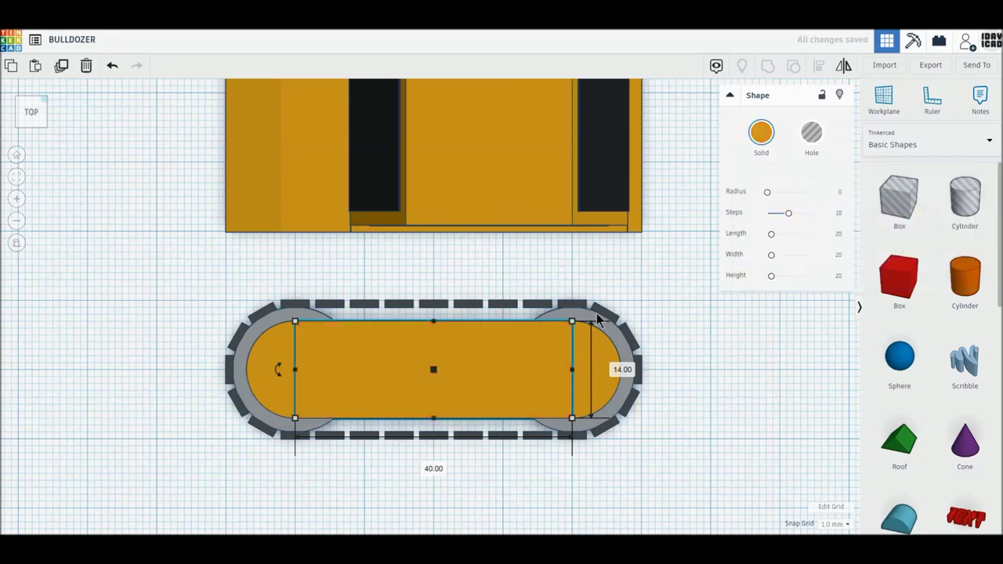
right_drag(548, 236, 548, 305)
mouse_move(428, 302)
click(475, 332)
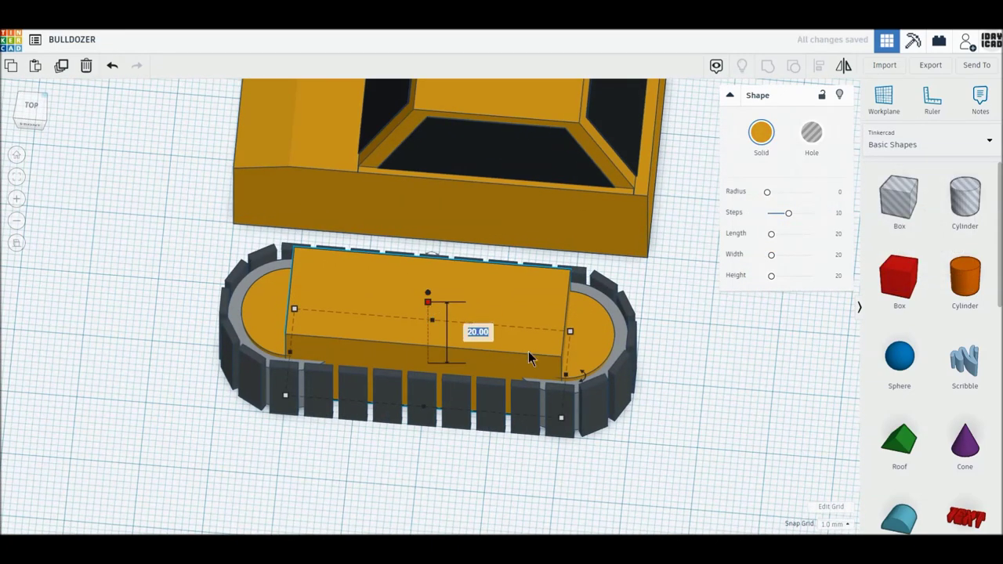
text(13)
key(Return)
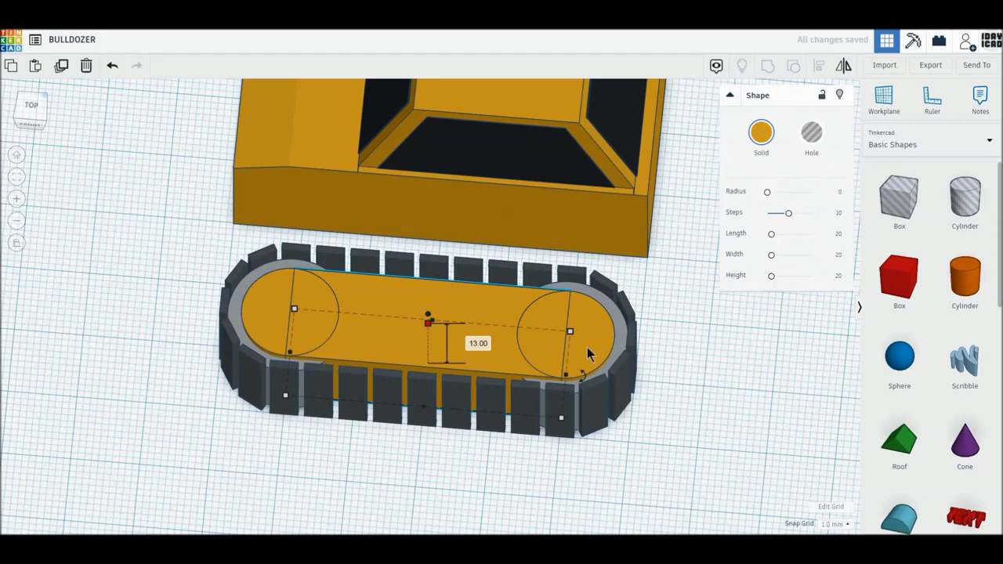
Group every crawler track part with Multicolor on so it keeps the orange and dark grey
click(31, 112)
drag(182, 276, 692, 475)
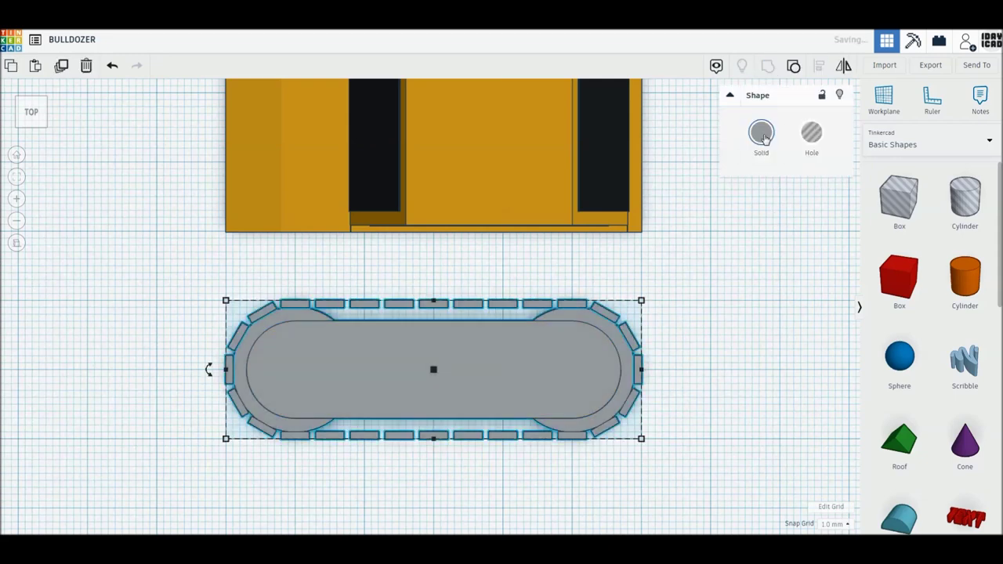
click(764, 138)
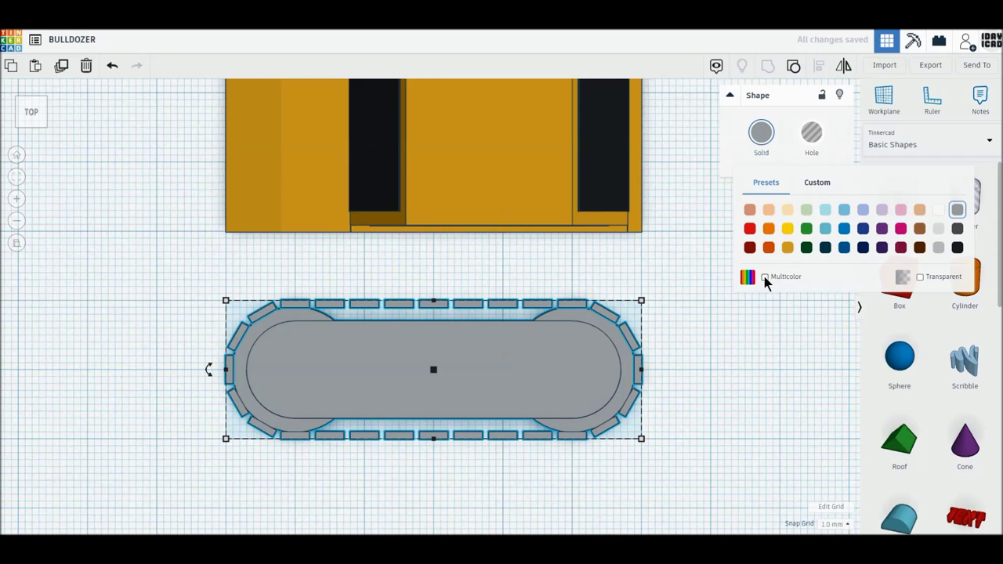
click(765, 277)
click(757, 354)
right_drag(470, 376, 655, 325)
click(571, 255)
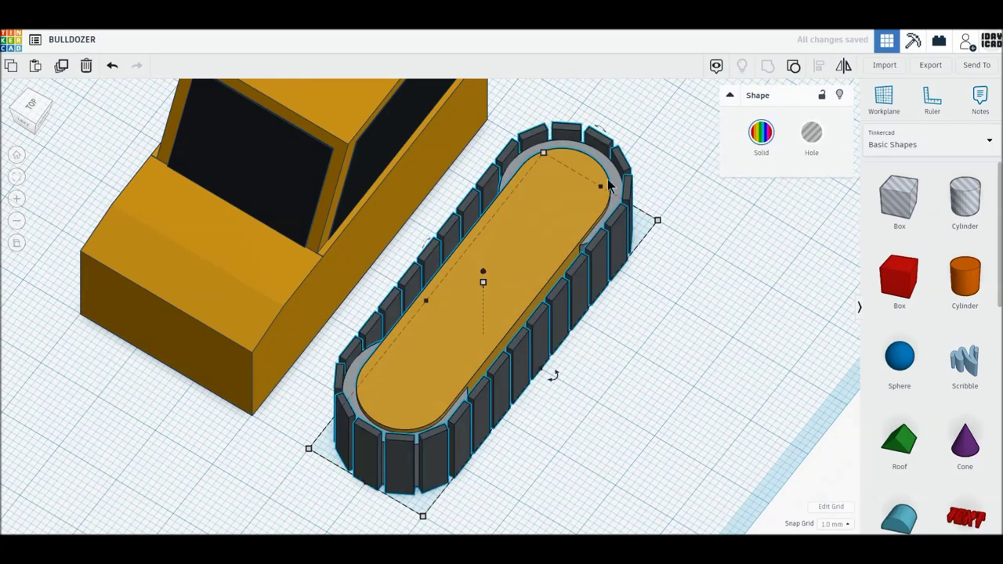
Rotate the grouped track 90° onto its edge, set elevation 0, and place it beside the body
drag(619, 149, 657, 197)
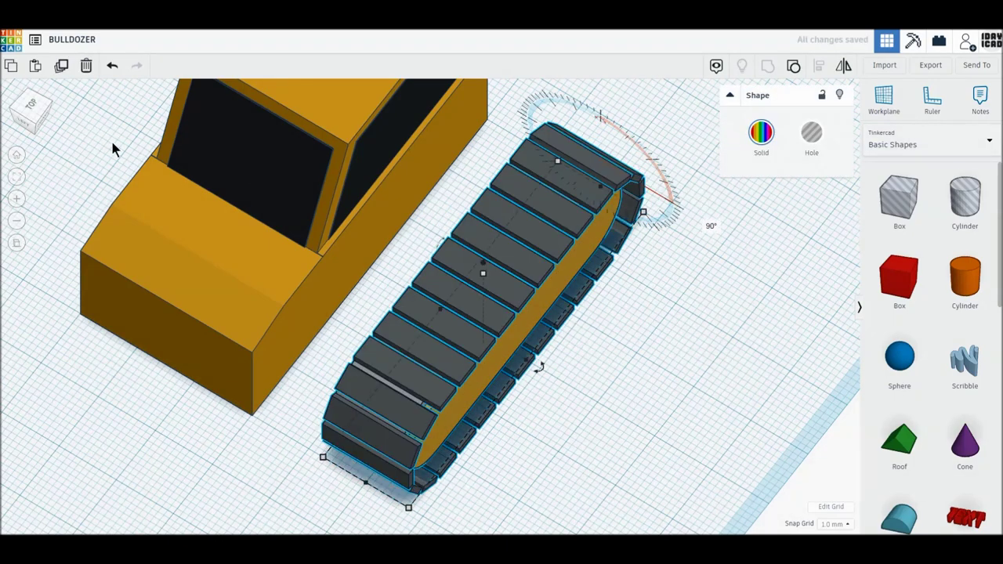
click(482, 264)
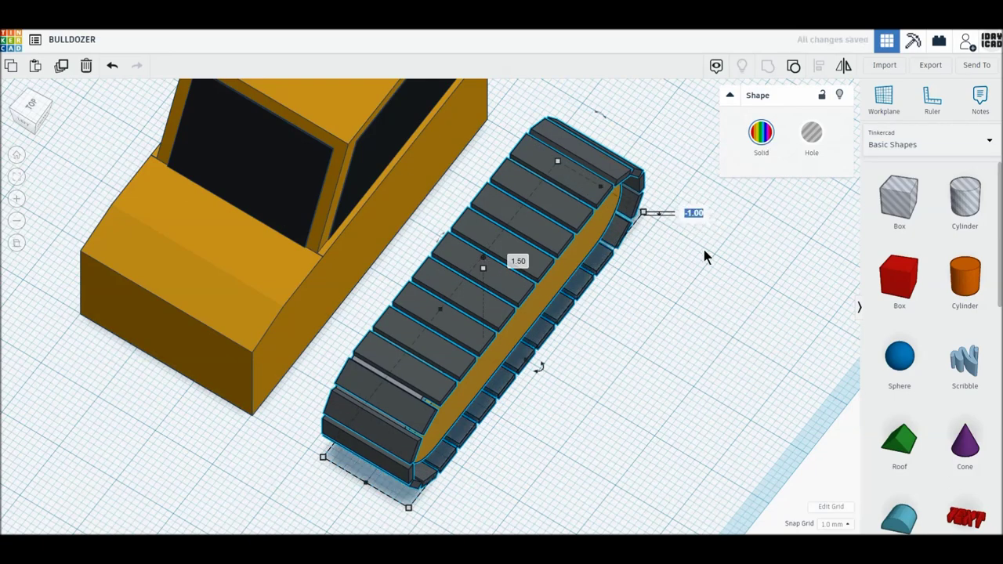
text(0)
key(Return)
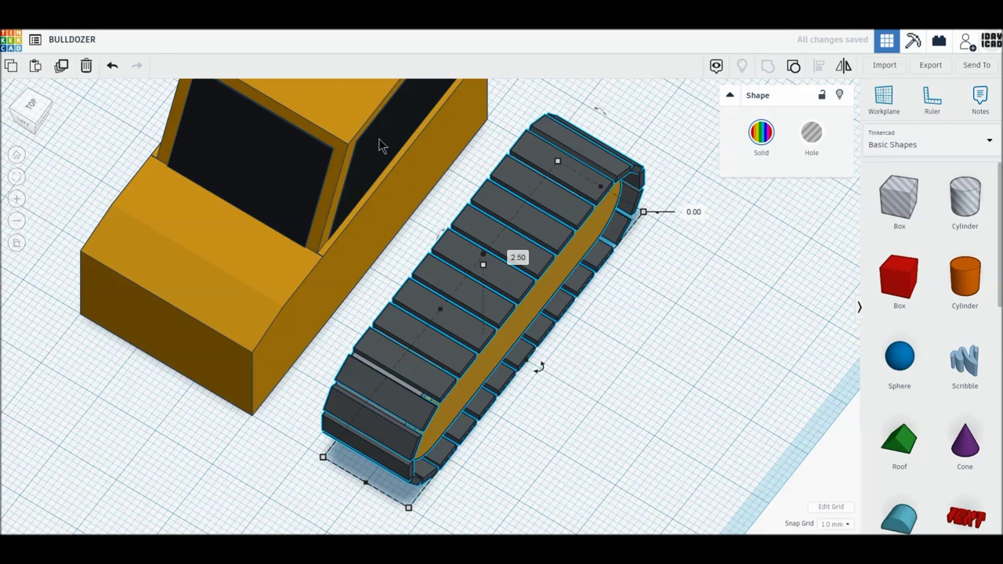
click(36, 110)
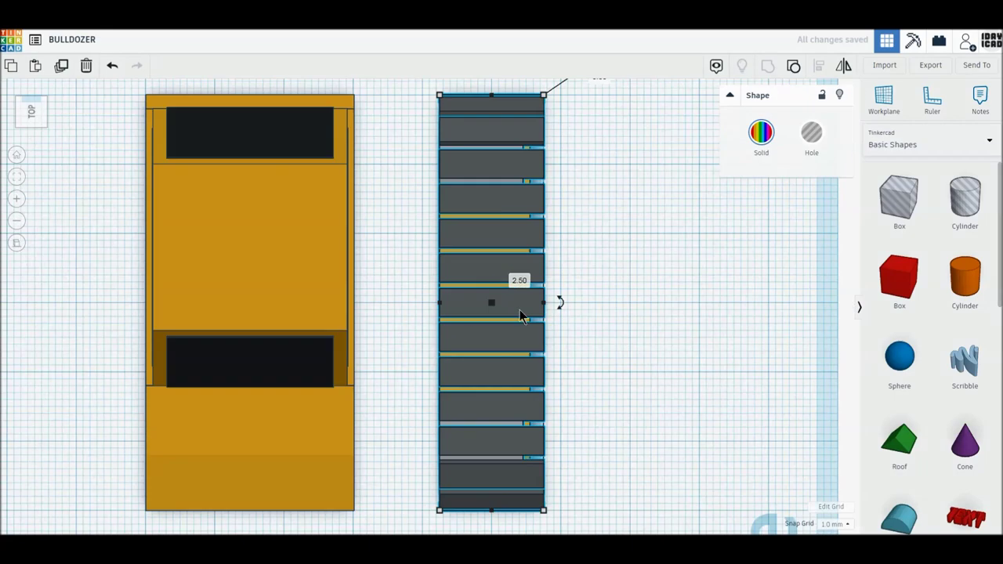
drag(519, 309, 458, 245)
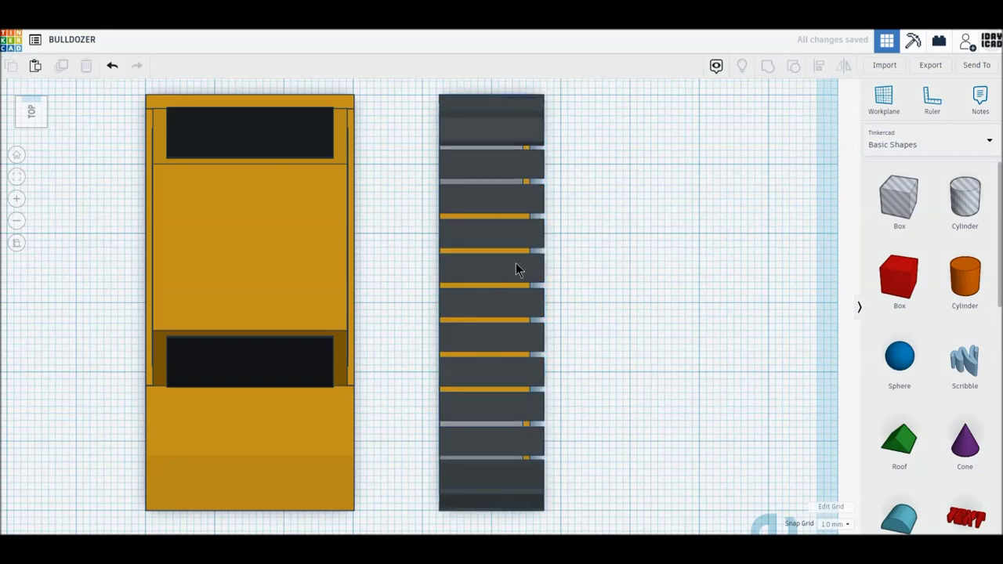
Slide the bulldozer body snugly against the right-side track
drag(459, 245, 475, 245)
scroll(359, 249, down, 2)
drag(335, 262, 360, 264)
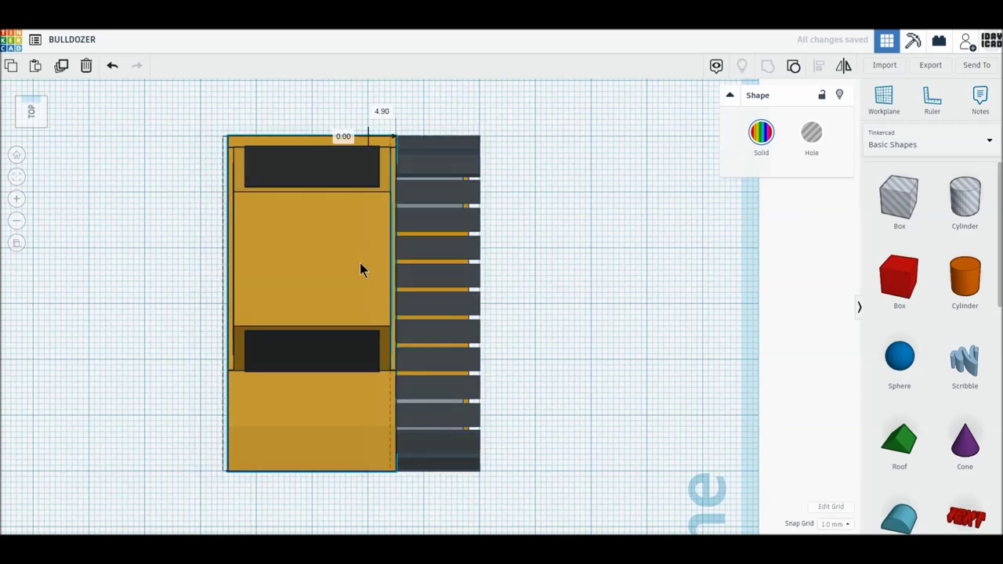
Duplicate the track, move the copy to the body's left side and mirror it
click(439, 249)
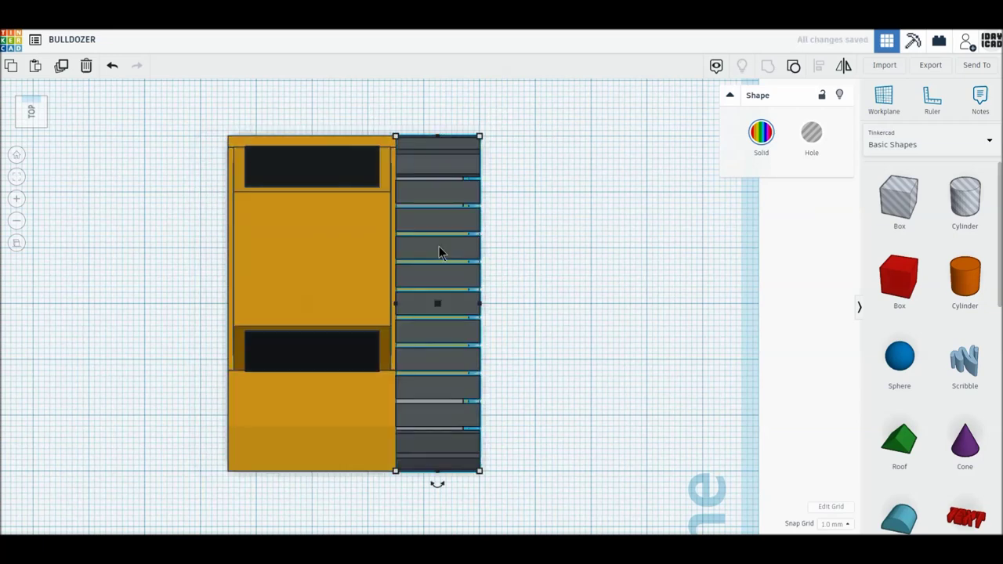
click(60, 67)
mouse_move(453, 243)
mouse_down()
mouse_move(194, 247)
mouse_move(203, 244)
mouse_up()
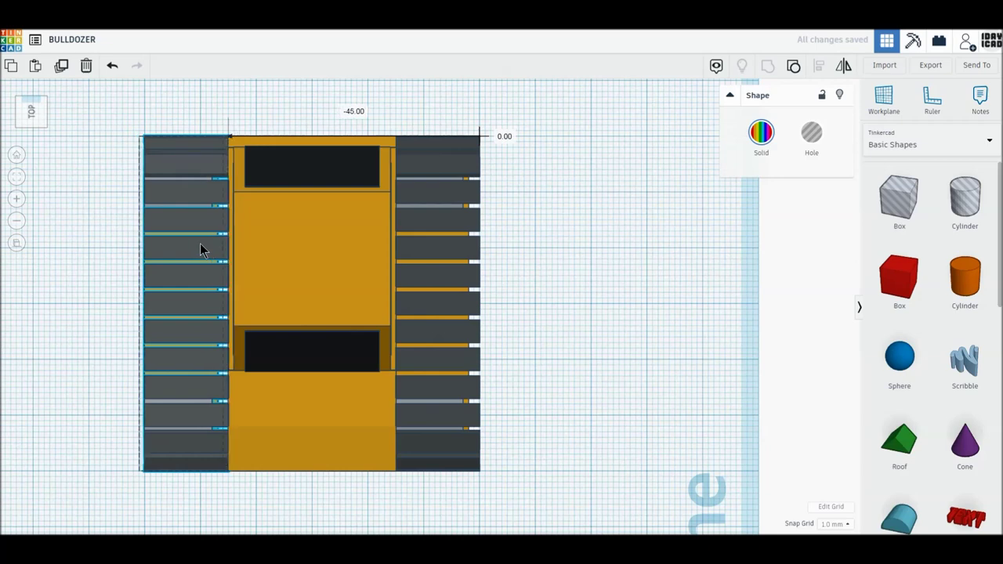
click(844, 67)
click(196, 486)
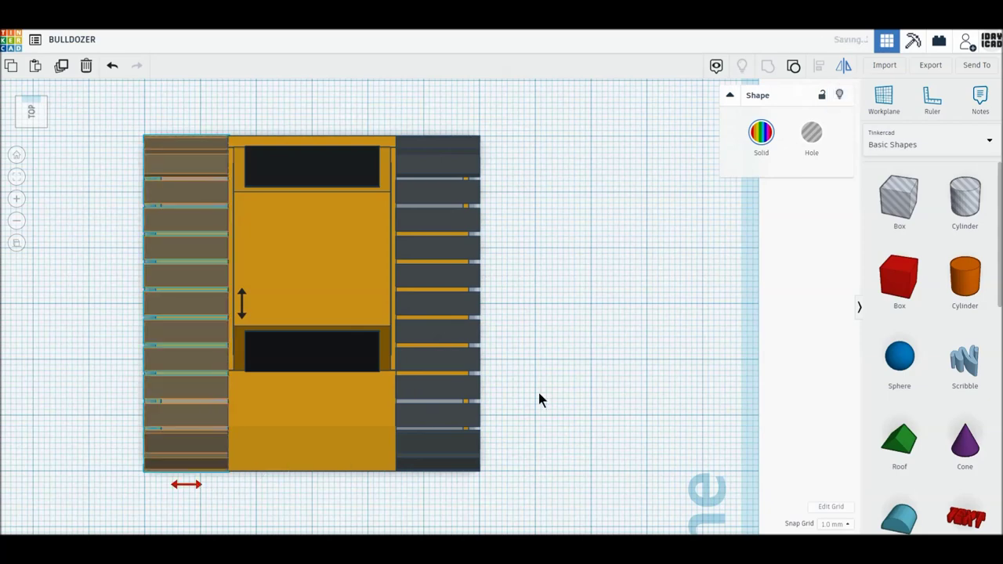
click(573, 414)
mouse_move(573, 422)
right_down()
mouse_move(533, 384)
mouse_move(475, 363)
right_up()
scroll(474, 362, up, 2)
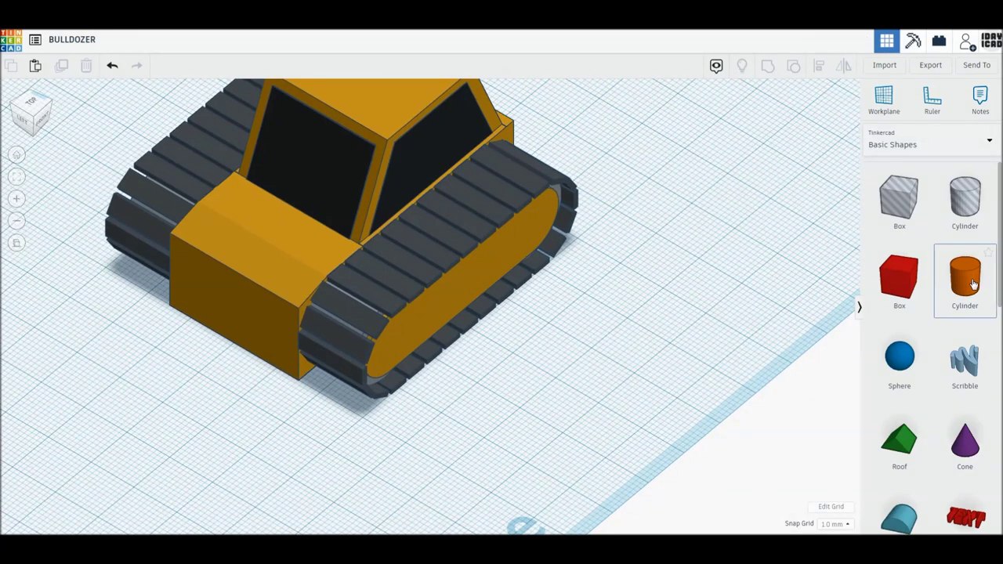
Add an orange cylinder to the workplane and raise the bulldozer slightly
drag(974, 283, 669, 317)
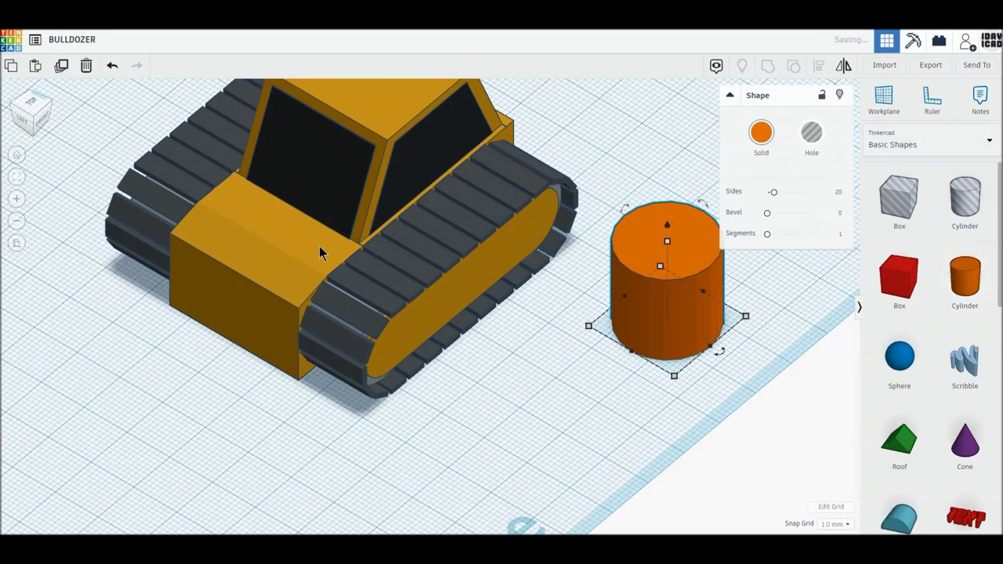
click(463, 299)
key(f)
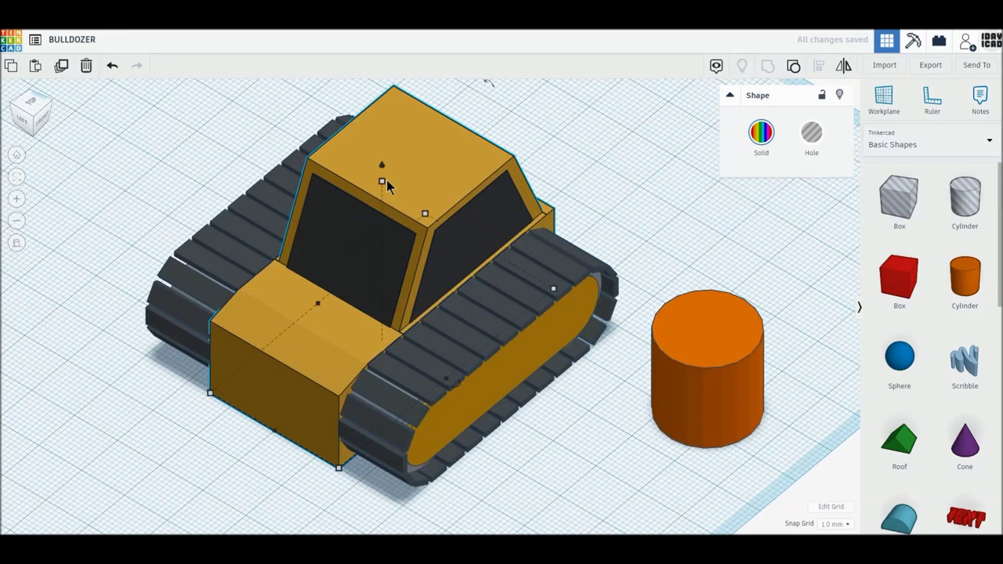
mouse_move(414, 203)
right_down()
mouse_move(496, 327)
mouse_move(495, 309)
right_up()
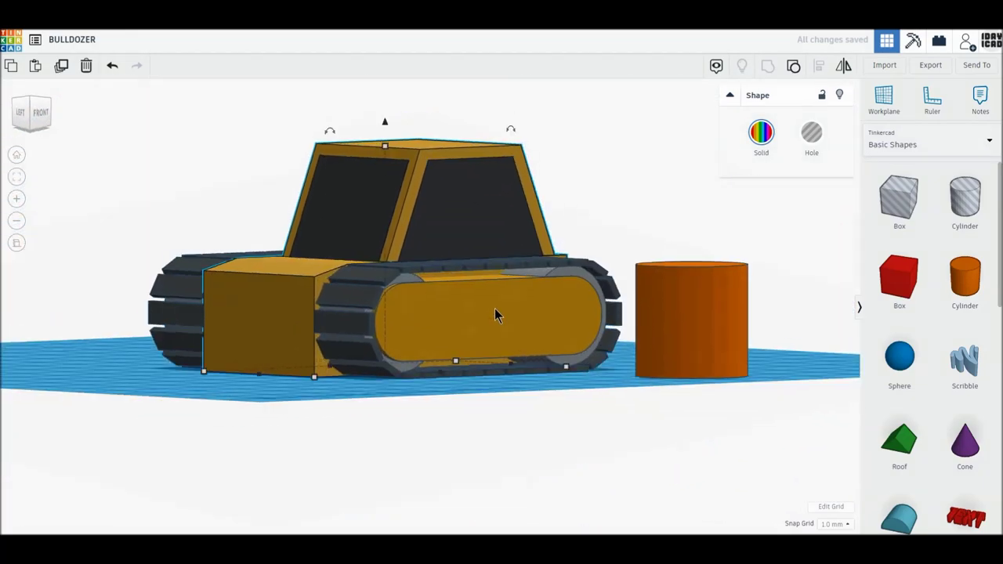
drag(385, 122, 385, 109)
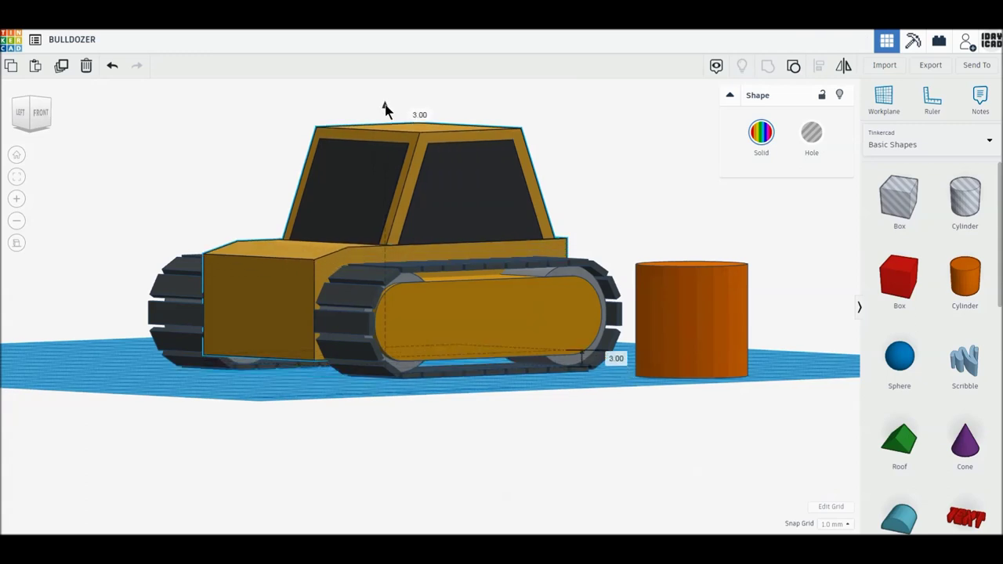
mouse_move(485, 400)
right_down()
mouse_move(447, 421)
mouse_move(490, 473)
right_up()
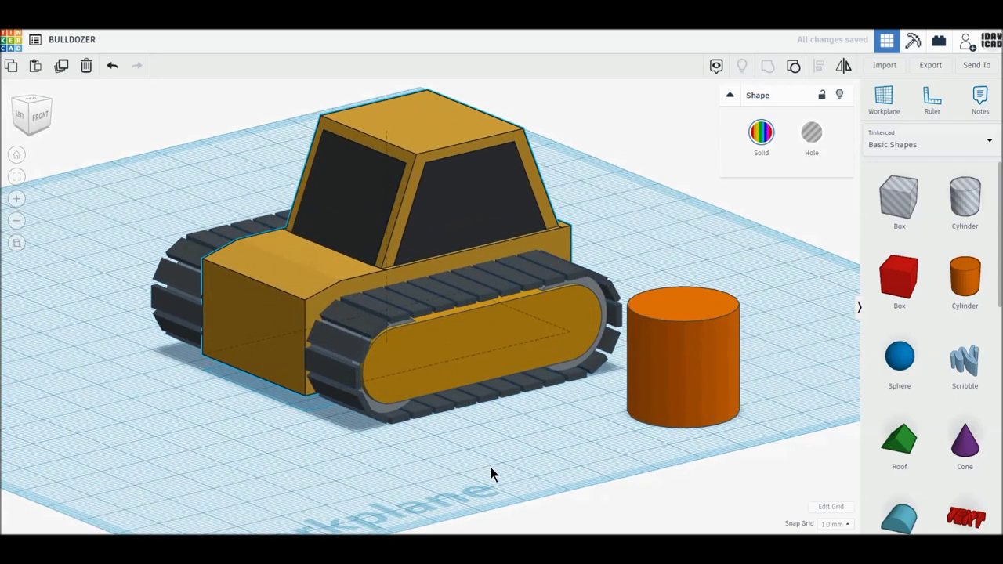
Give the cylinder 64 sides and a 10 × 10 mm base, then tip it 90° onto its side
click(713, 381)
drag(772, 195, 854, 191)
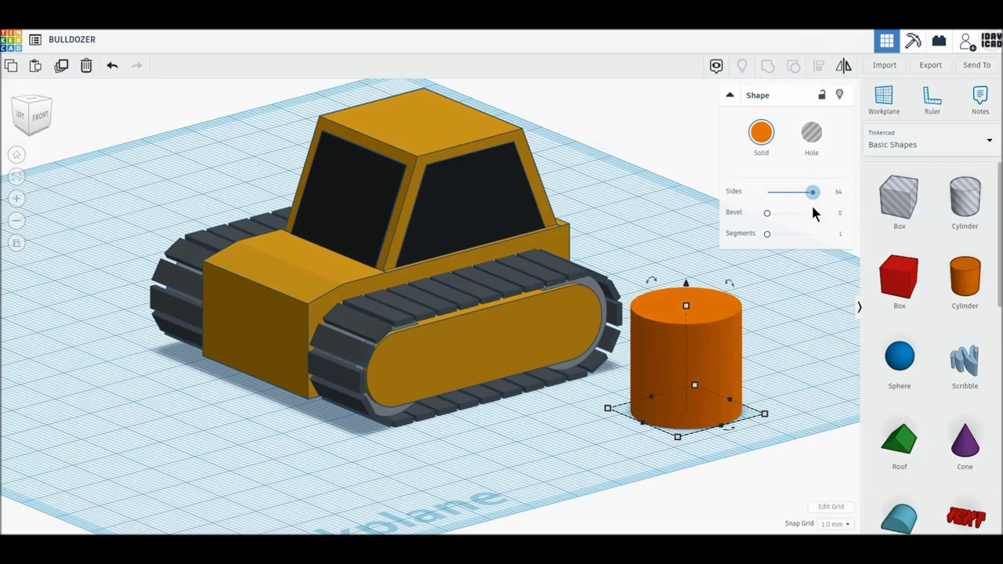
click(778, 441)
text(10)
key(Return)
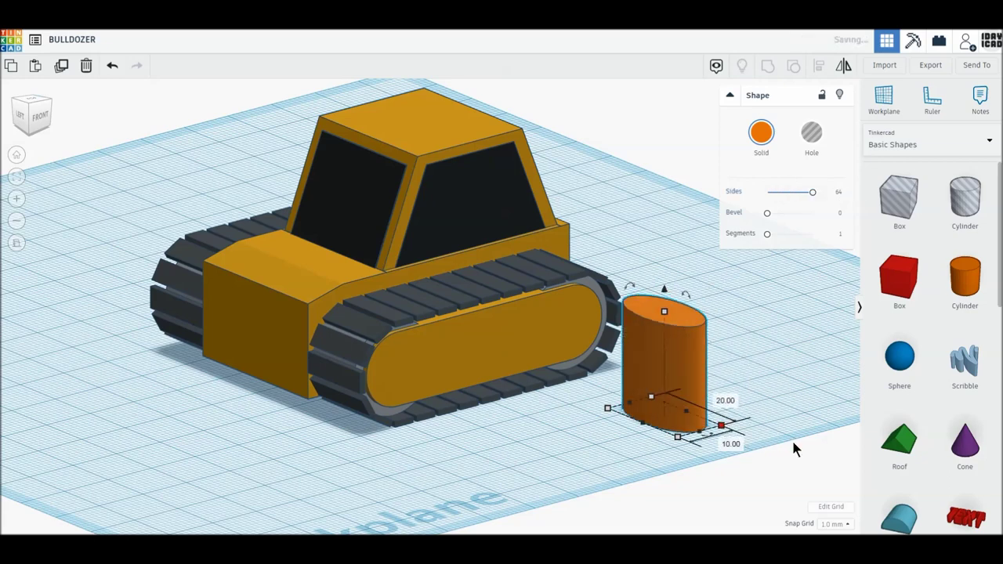
click(724, 399)
text(10)
key(Return)
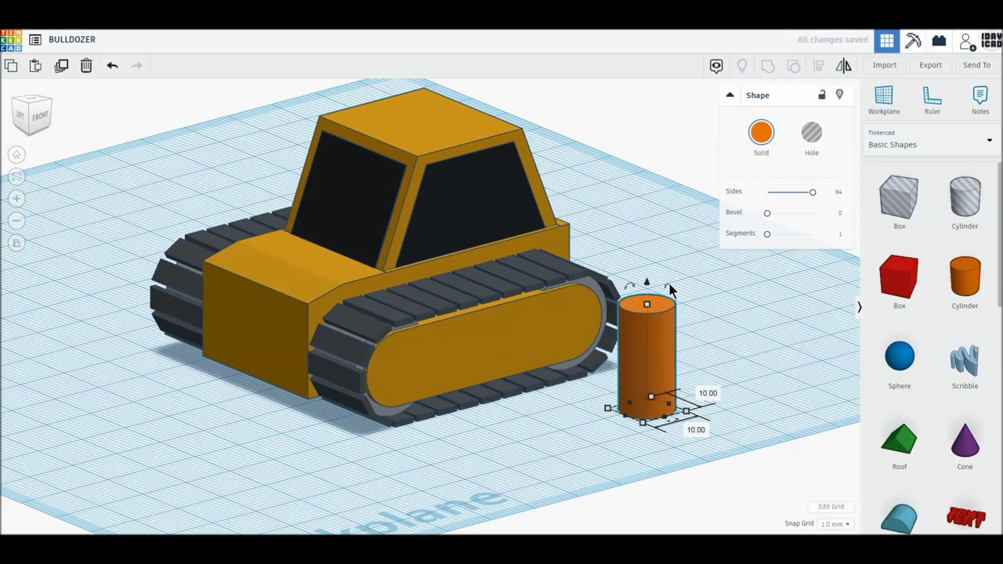
drag(670, 290, 696, 356)
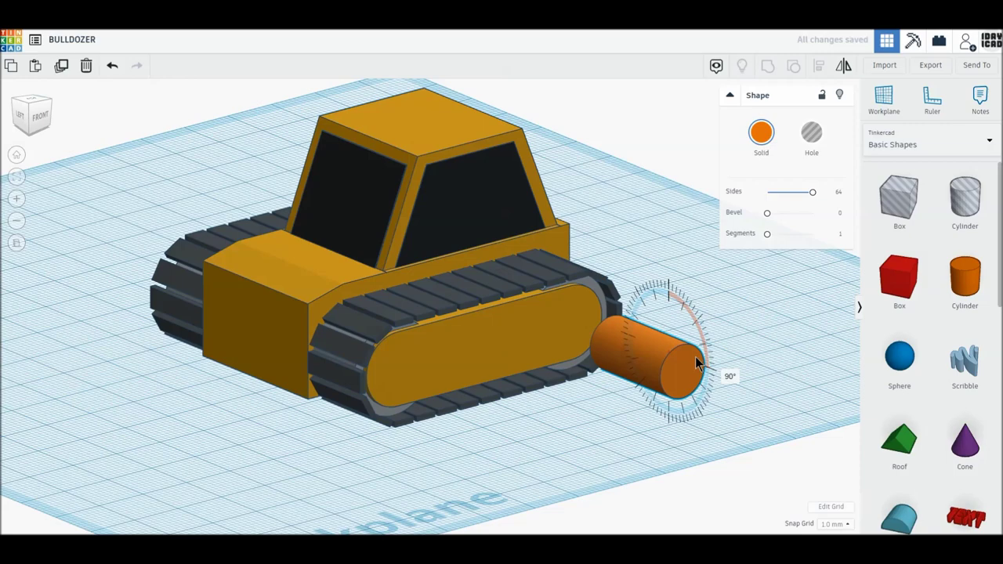
click(32, 102)
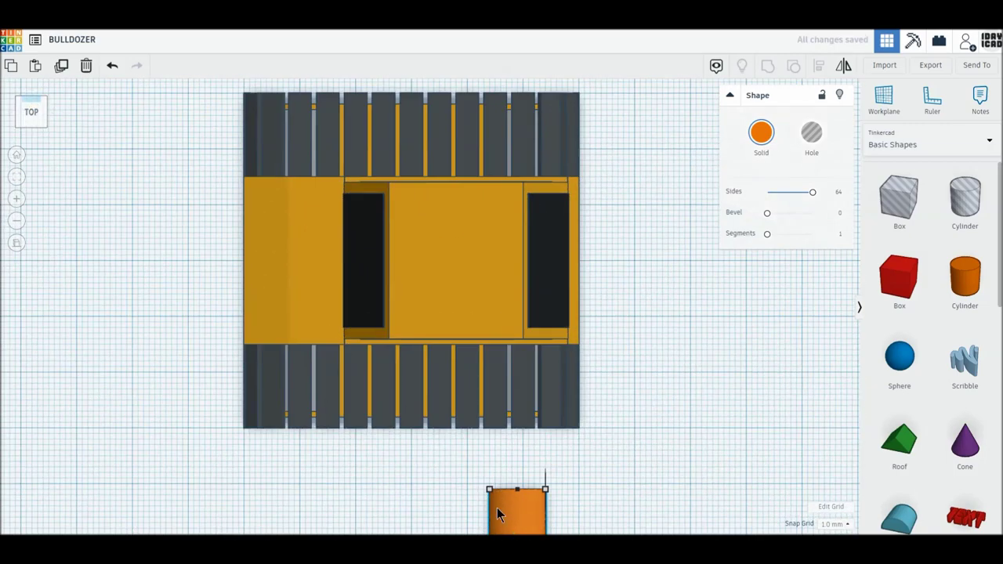
Stretch the cylinder to 60 mm across the bulldozer with bevel 2.5 and 10 segments, seated against the tracks
drag(541, 498, 624, 356)
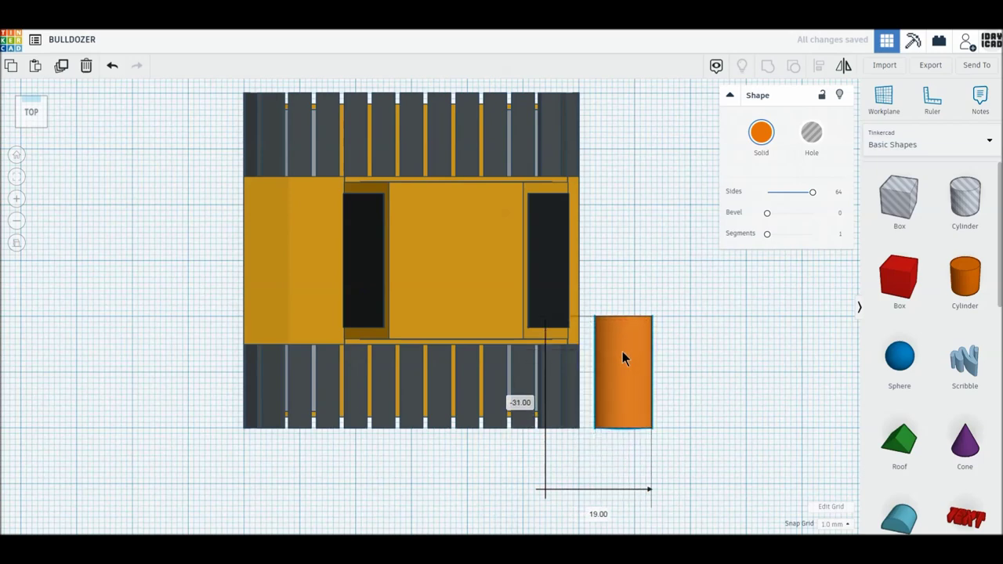
drag(624, 316, 625, 100)
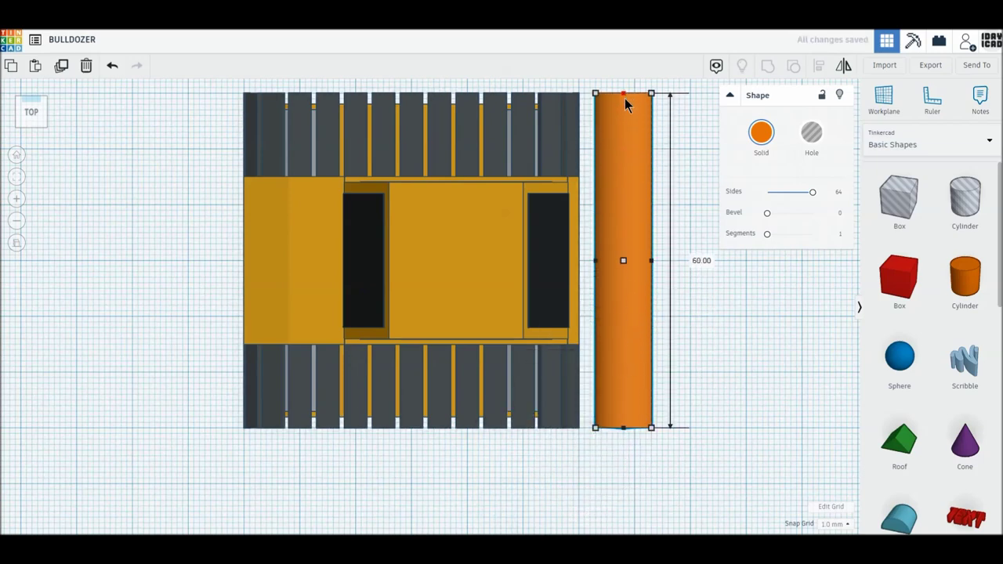
drag(772, 217, 845, 218)
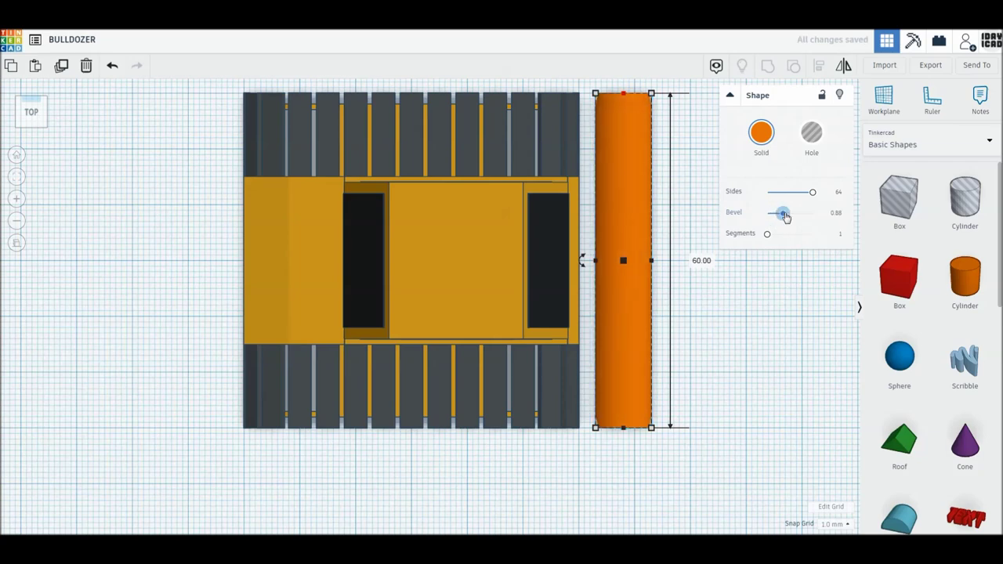
drag(769, 235, 859, 237)
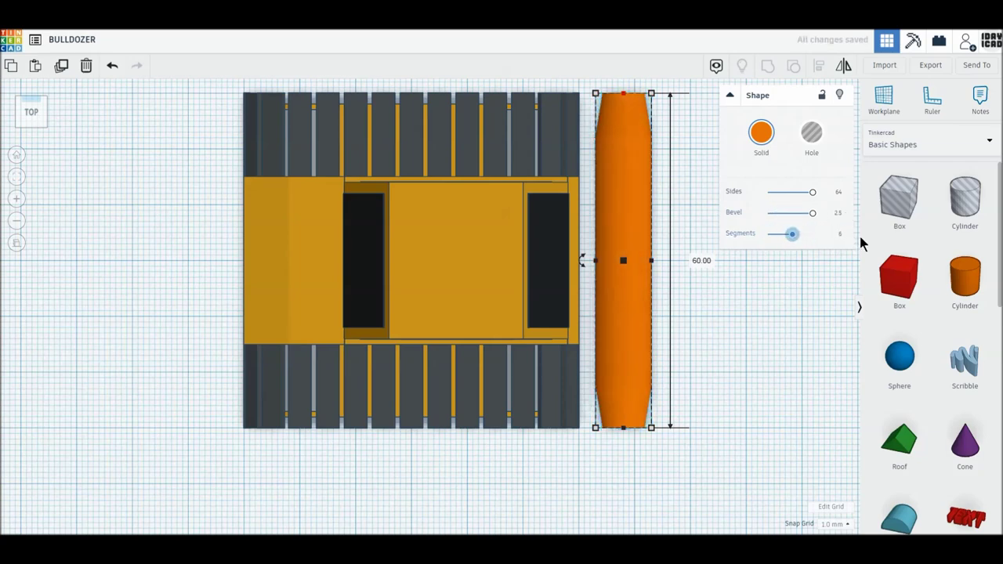
click(764, 135)
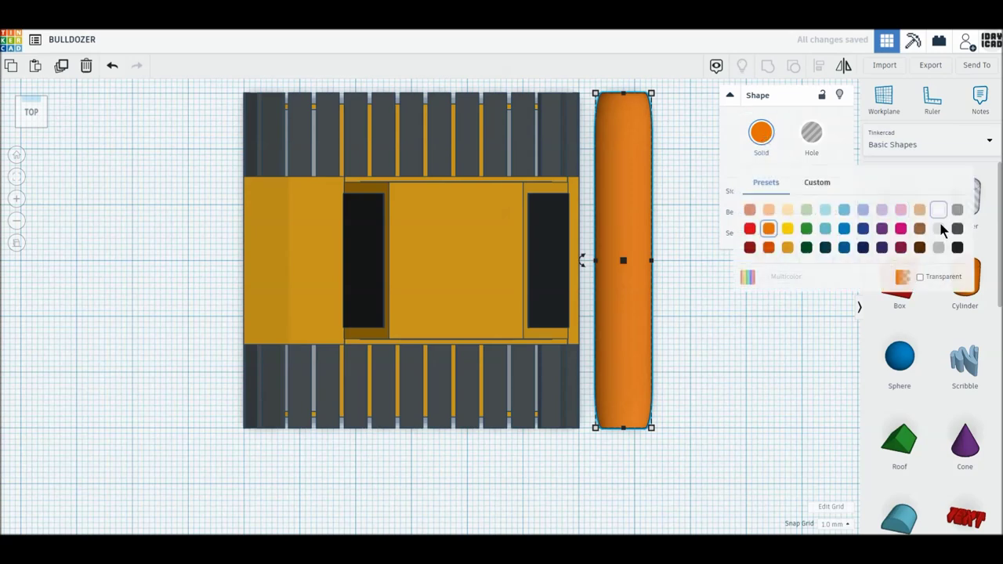
drag(630, 343, 539, 347)
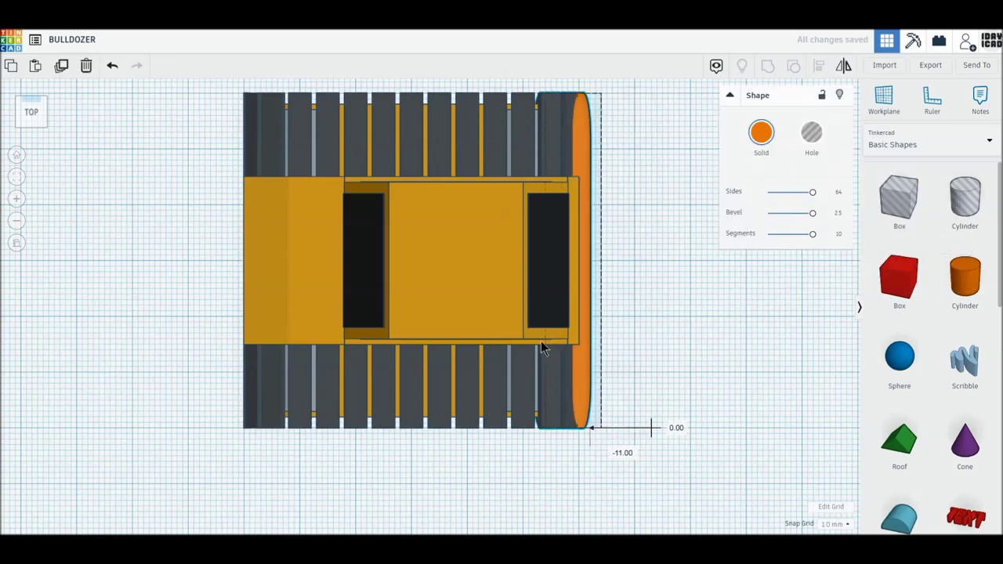
right_drag(626, 369, 626, 253)
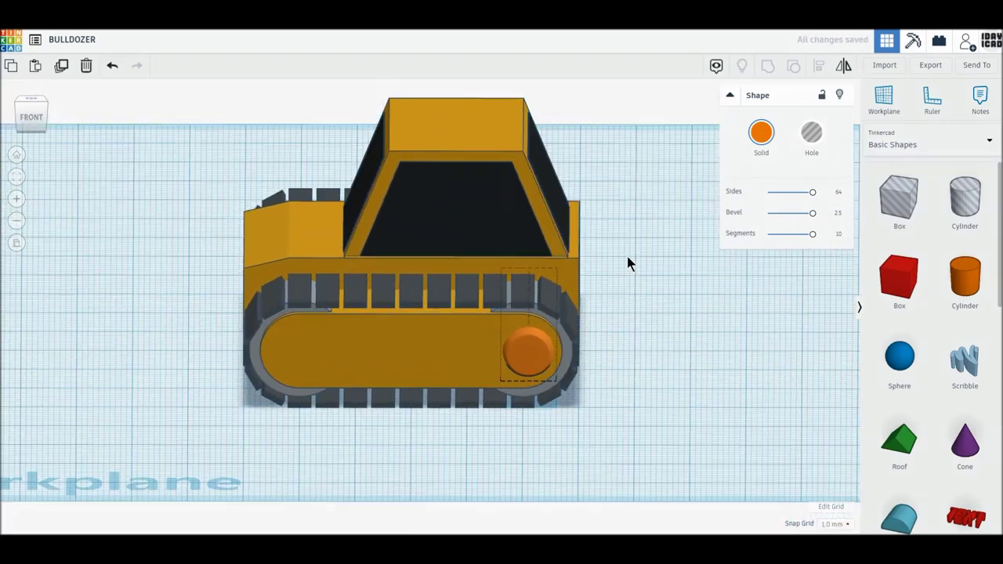
Nudge the wheel hub slightly left and colour it dark orange
drag(527, 350, 525, 357)
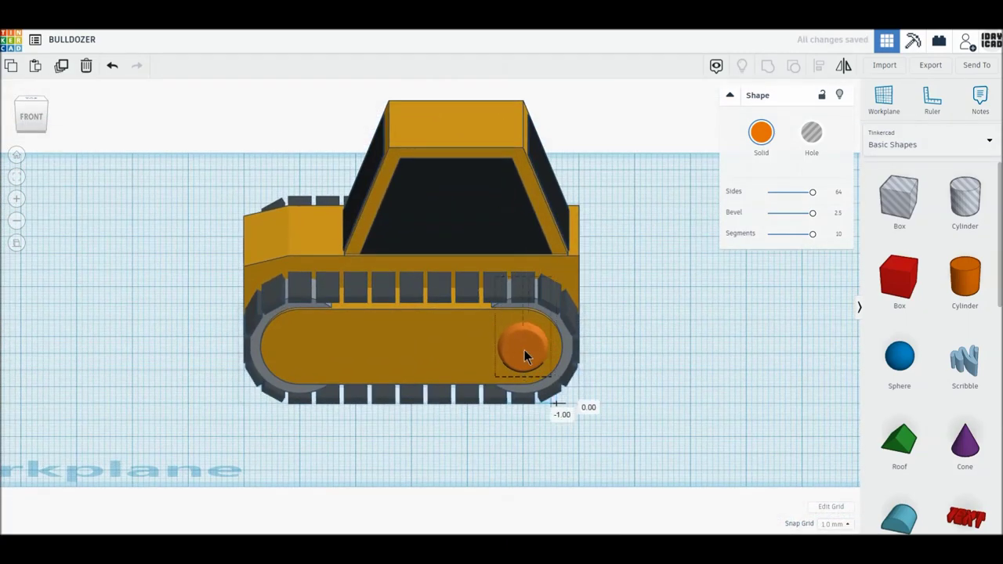
click(762, 134)
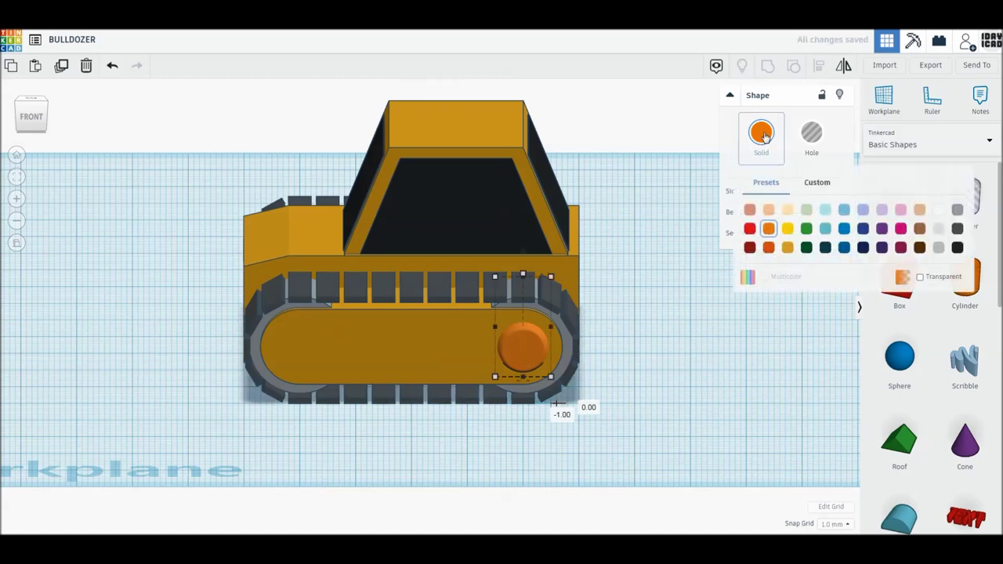
click(768, 248)
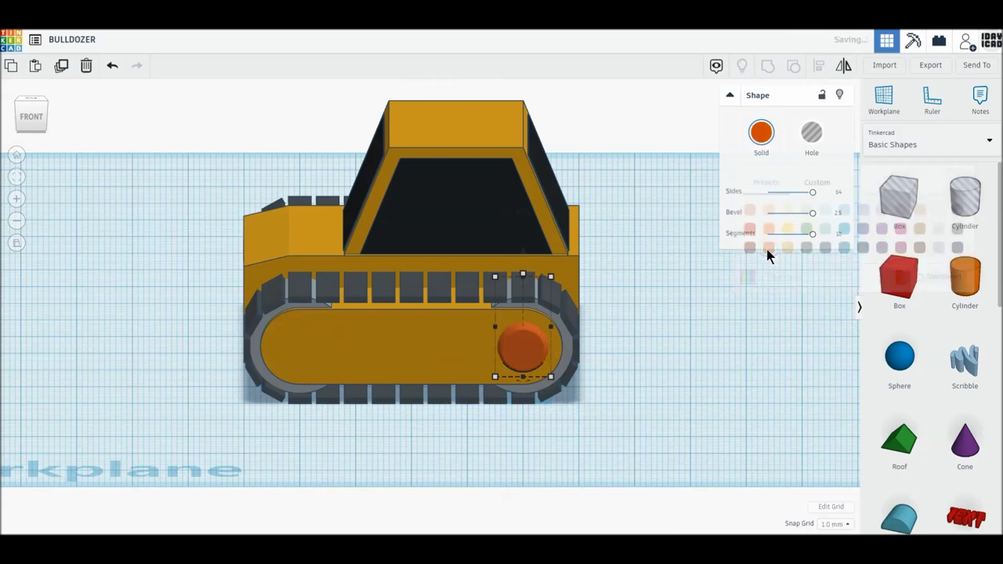
Duplicate the orange hub and align the copy at the left track wheel, 40 mm away
click(61, 67)
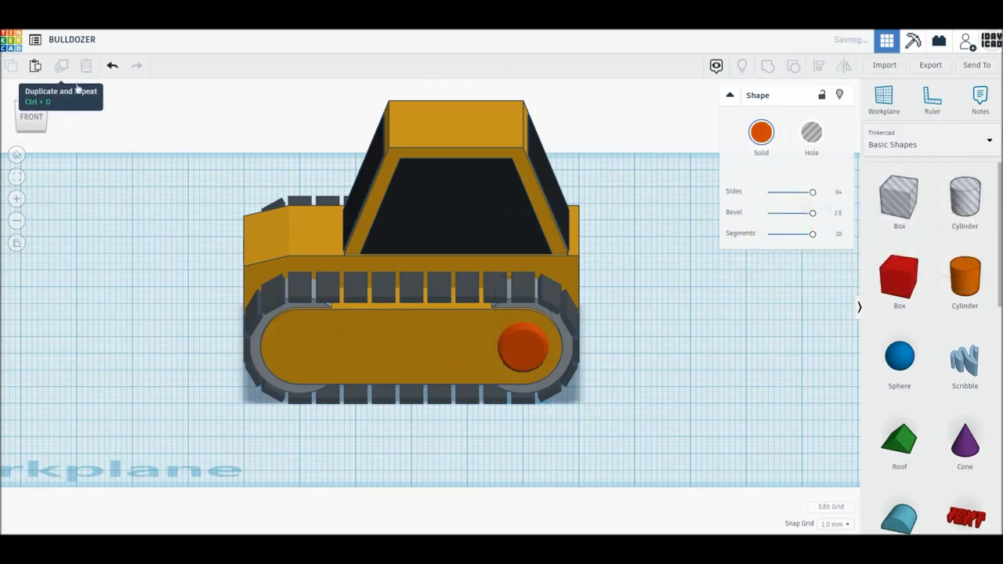
drag(517, 363, 307, 362)
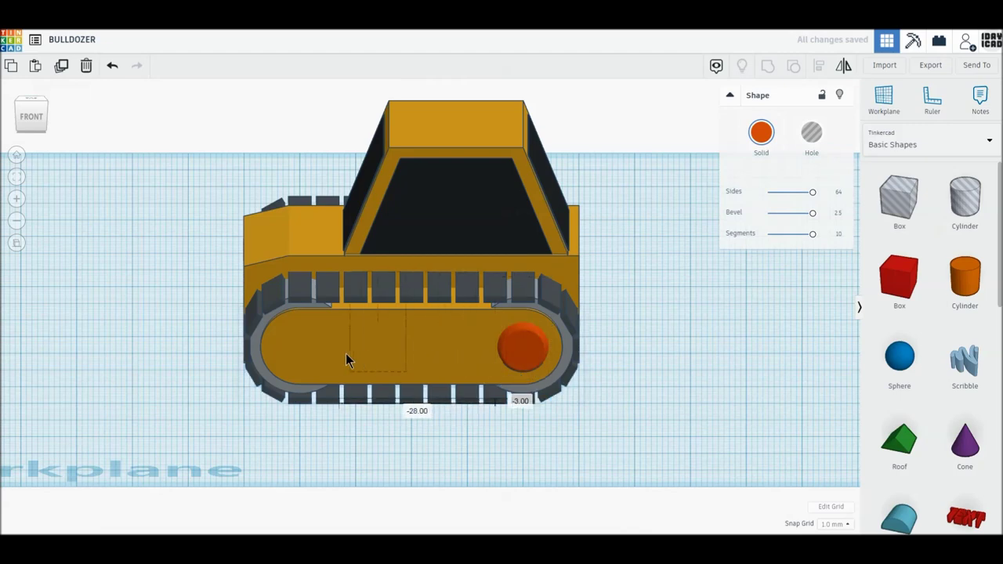
drag(307, 362, 302, 363)
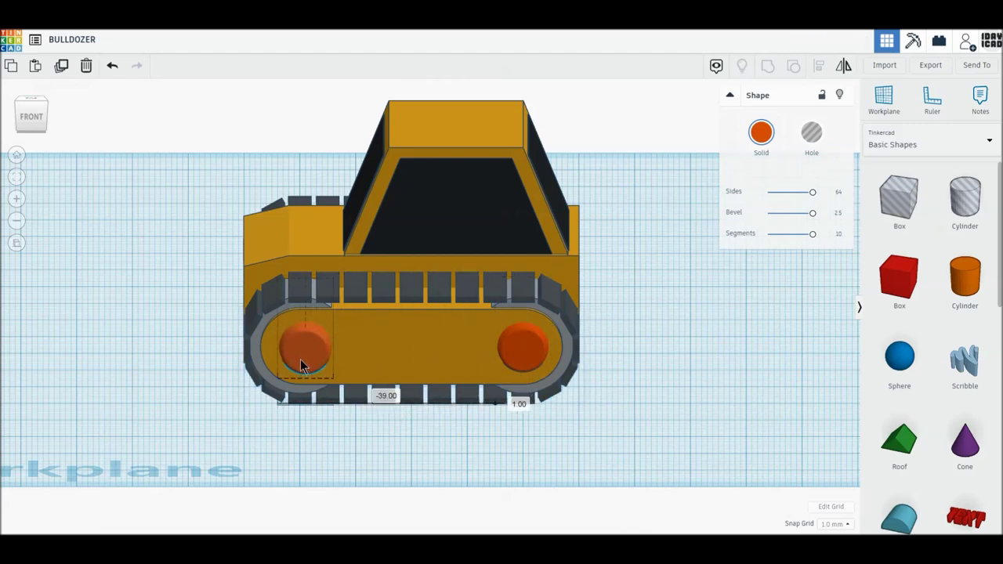
drag(300, 359, 298, 358)
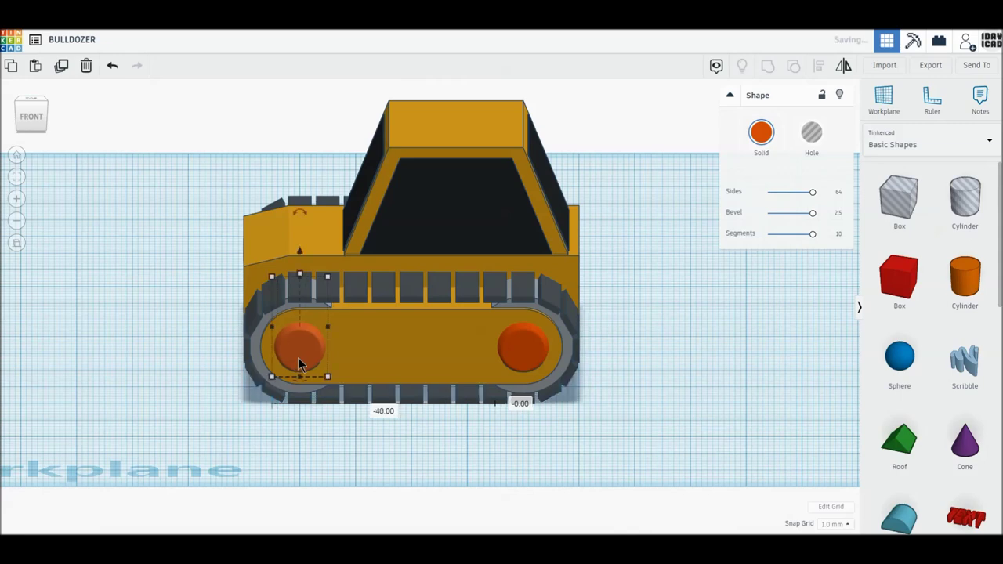
click(192, 369)
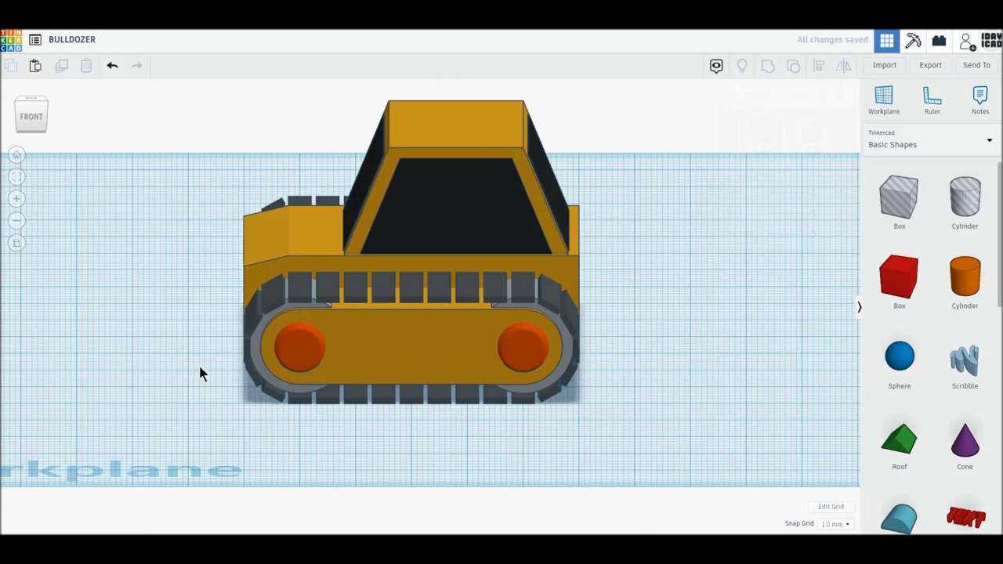
right_drag(198, 363, 213, 338)
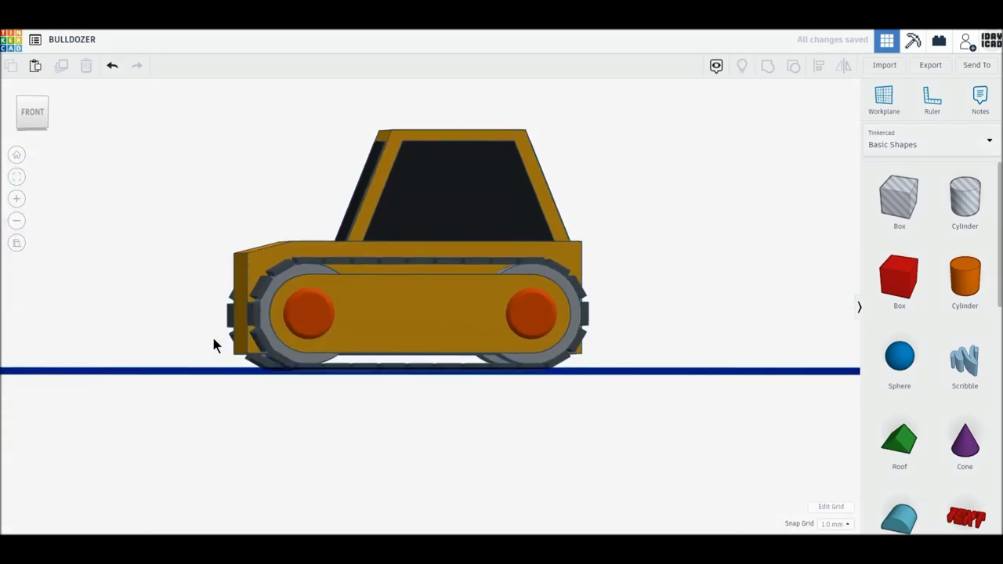
Box-select the cab, windows, tracks and both hubs and group them into one shape
right_drag(213, 340, 253, 377)
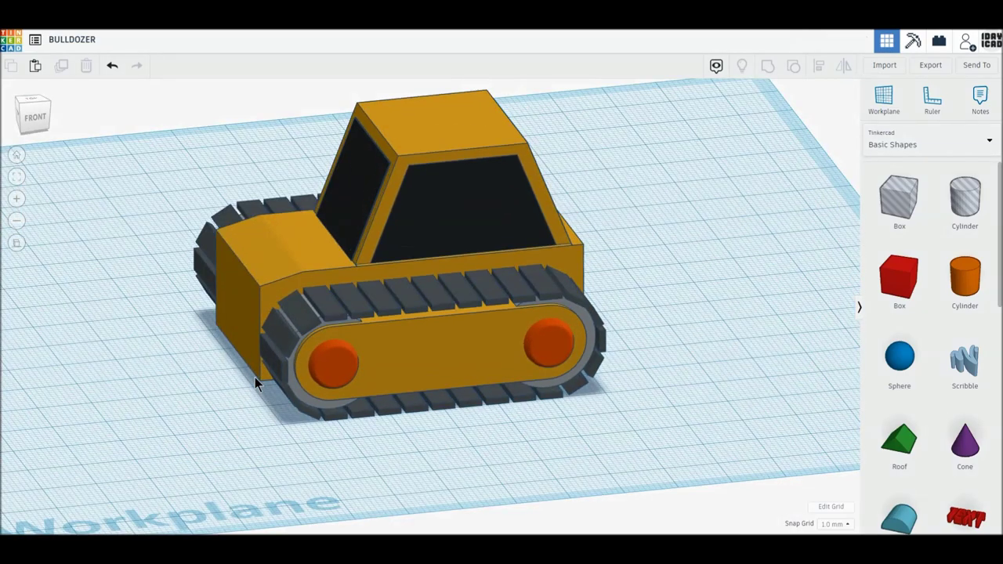
mouse_move(189, 118)
right_down()
mouse_move(307, 446)
mouse_move(493, 452)
mouse_move(292, 458)
mouse_move(212, 442)
mouse_move(192, 262)
mouse_move(155, 138)
right_up()
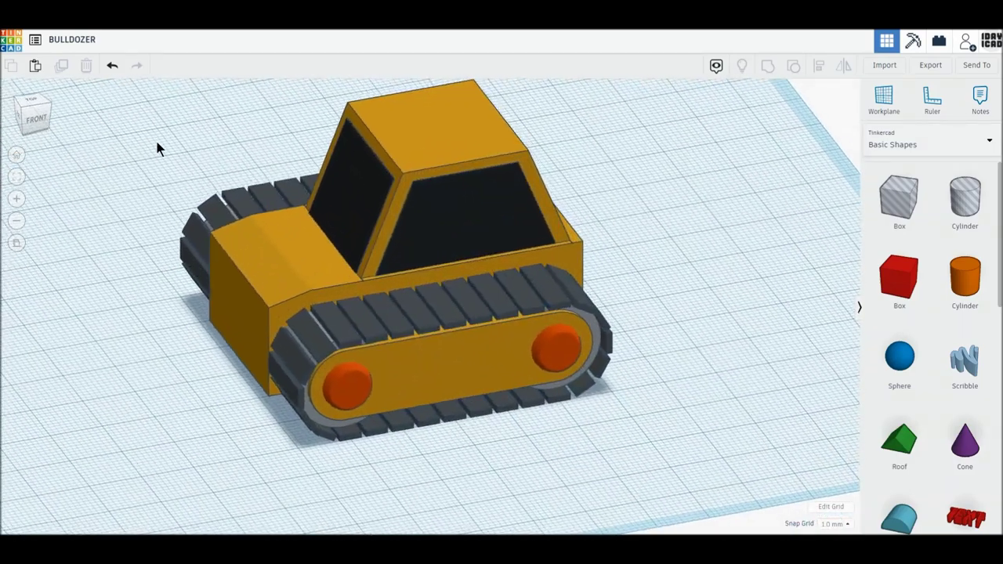
drag(424, 331, 666, 472)
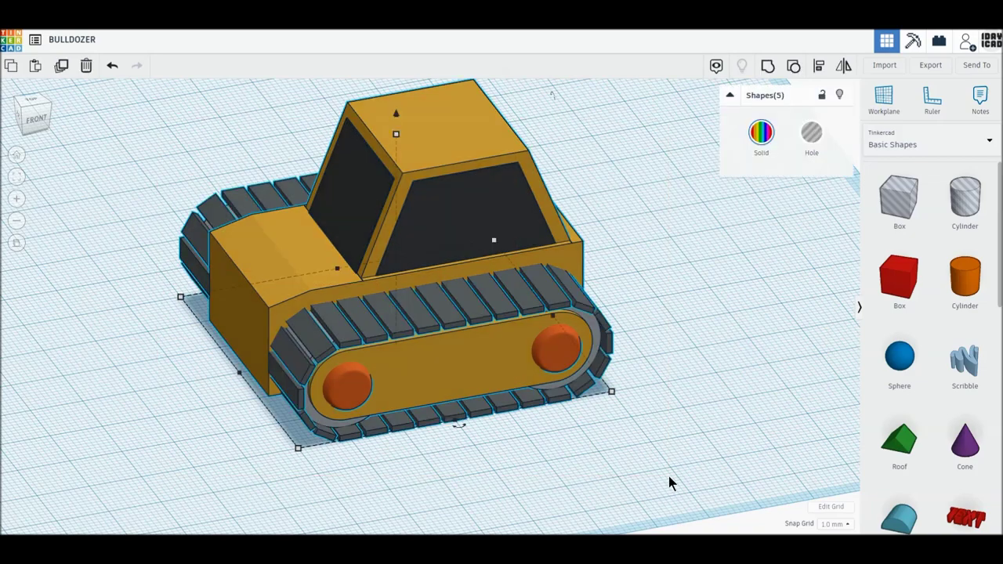
click(767, 69)
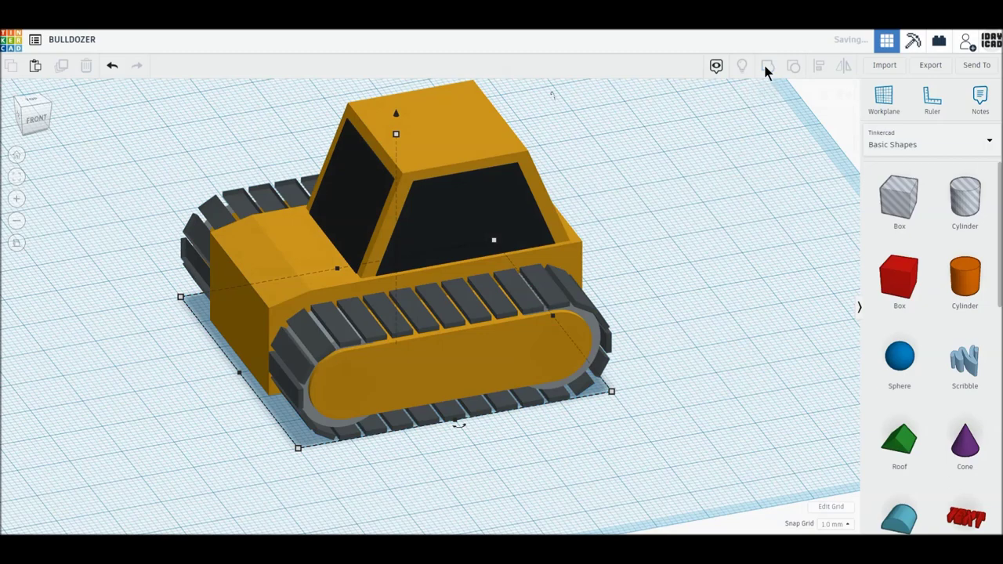
click(671, 295)
scroll(672, 296, down, 3)
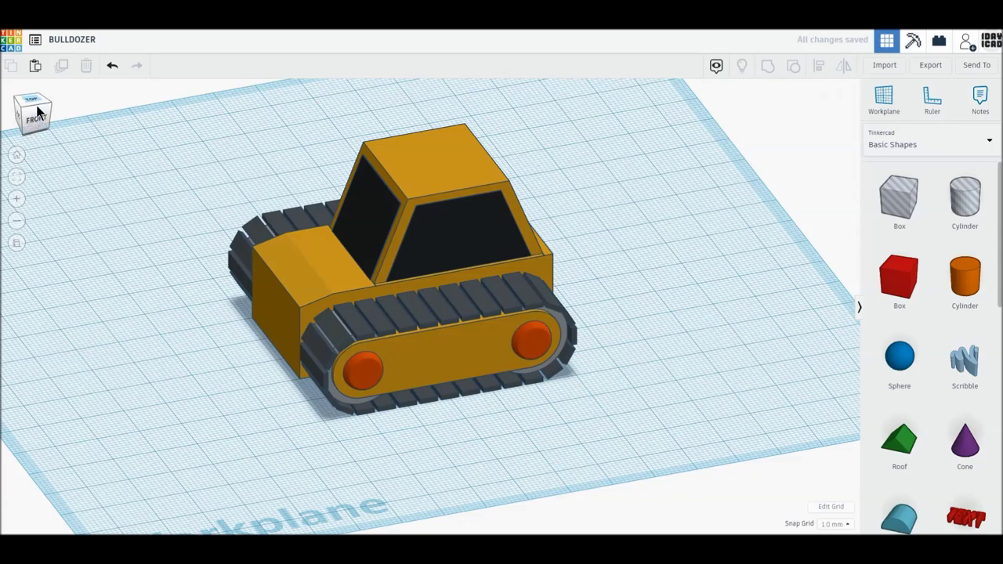
Move the grouped bulldozer back, then add a cylinder and a box hole in front of it
drag(479, 348, 475, 250)
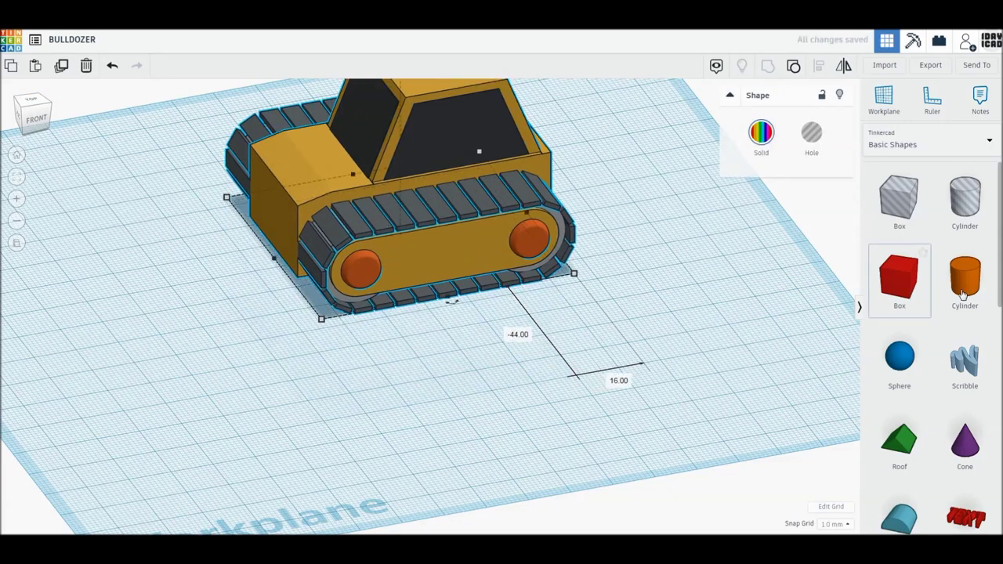
drag(862, 304, 572, 368)
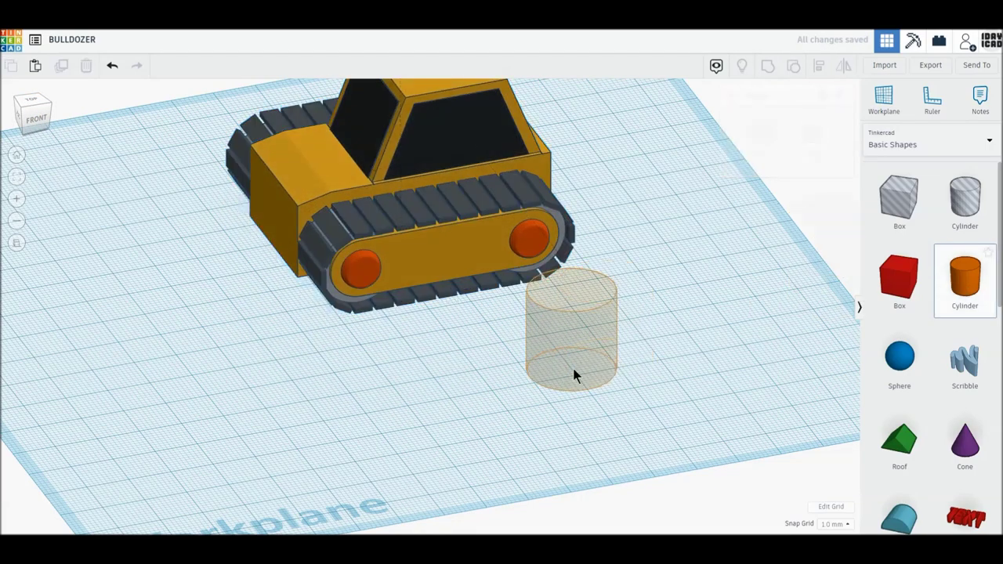
drag(901, 213, 448, 392)
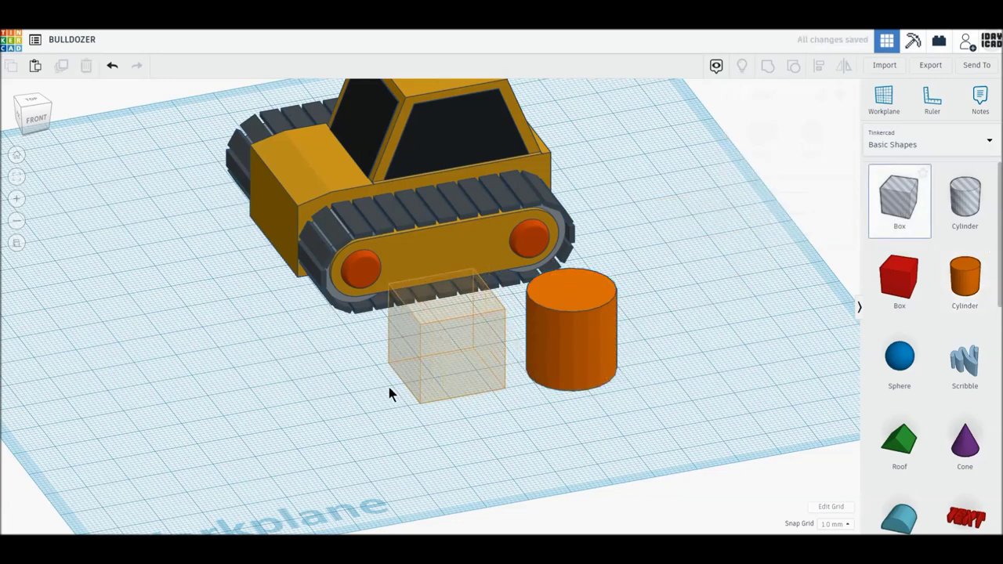
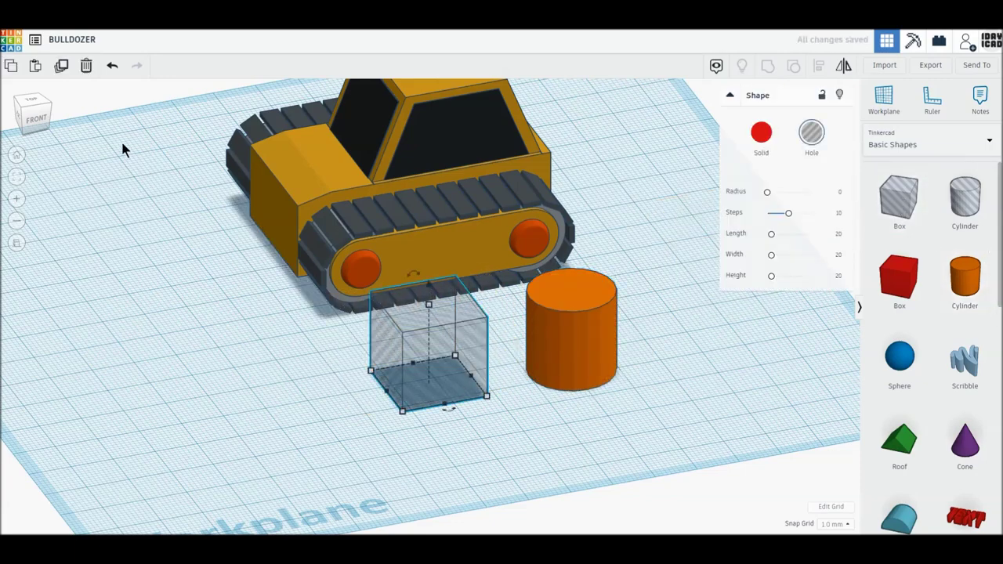
In Top view, give the orange cylinder 64 sides for a smooth circle
click(29, 101)
click(545, 397)
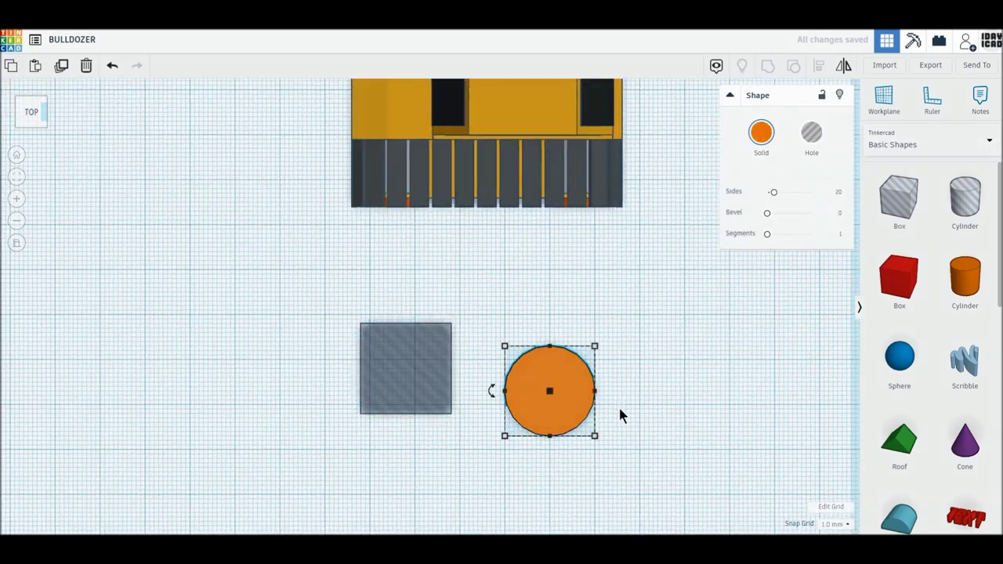
middle_drag(619, 415, 540, 294)
scroll(556, 329, up, 1)
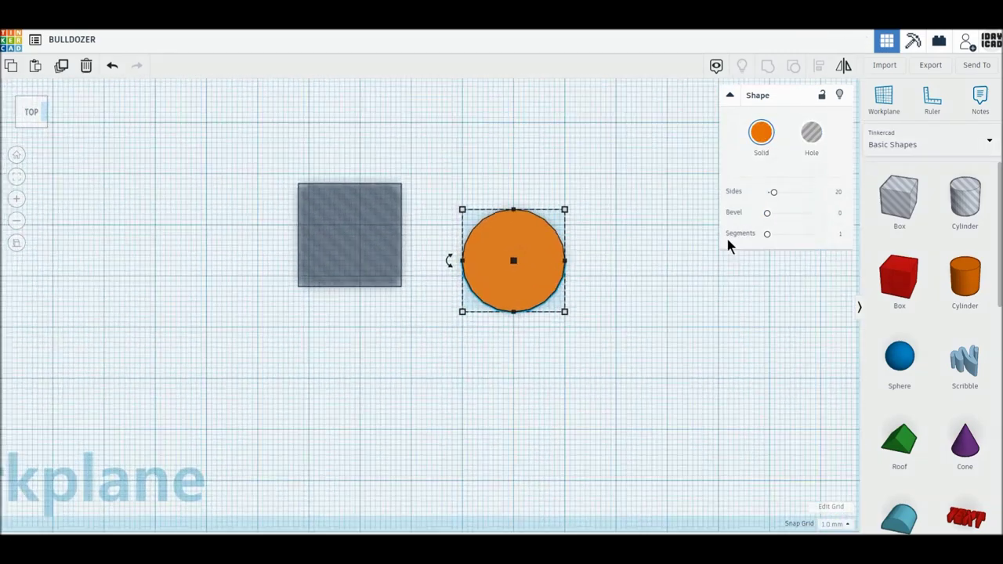
drag(774, 195, 862, 190)
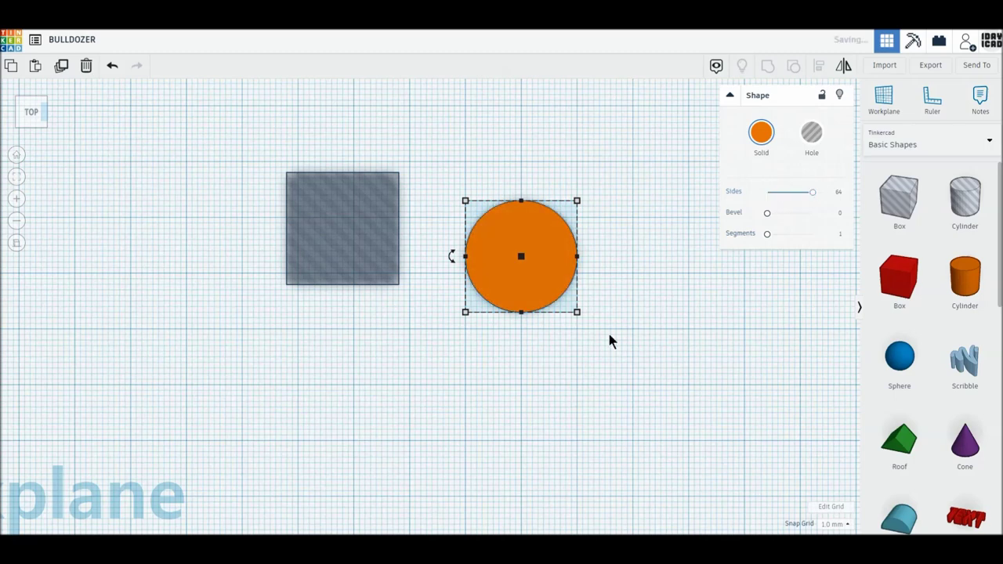
Size the cylinder 40×40 mm, set it beside the box hole, and drag a cylinder hole onto it
click(521, 362)
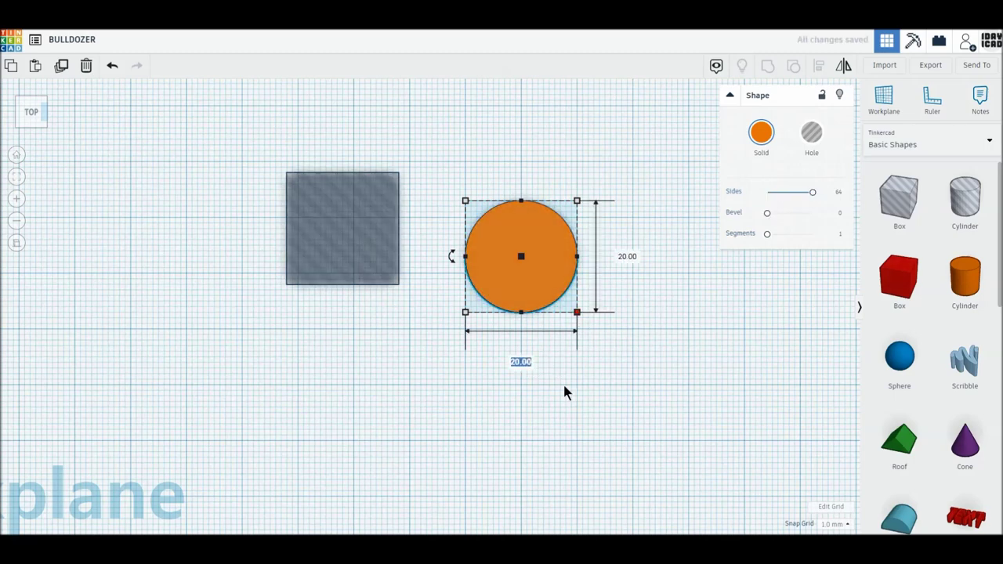
text(40)
key(Tab)
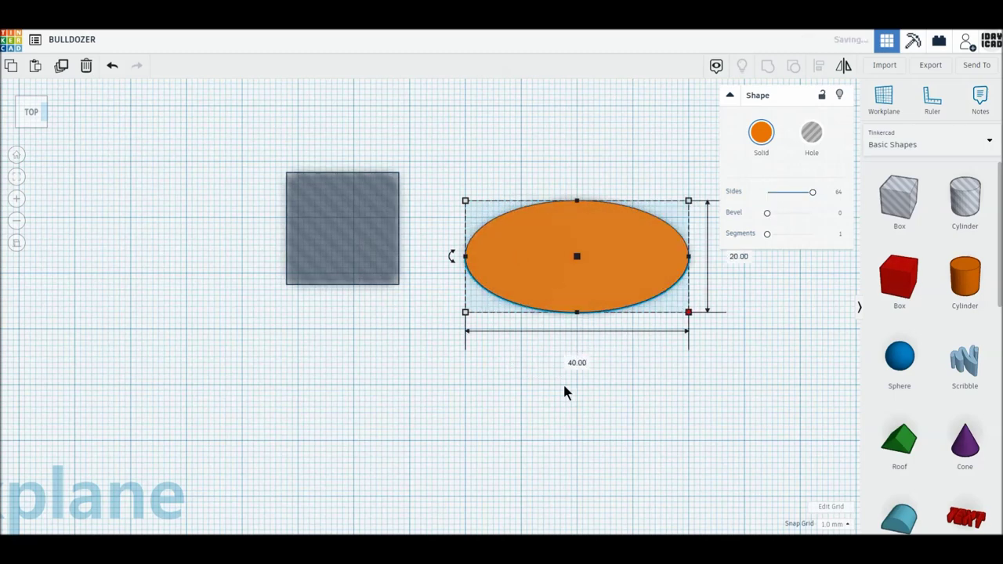
text(40)
key(Return)
mouse_move(641, 369)
mouse_down()
mouse_move(582, 342)
mouse_move(588, 324)
mouse_up()
drag(965, 210, 514, 224)
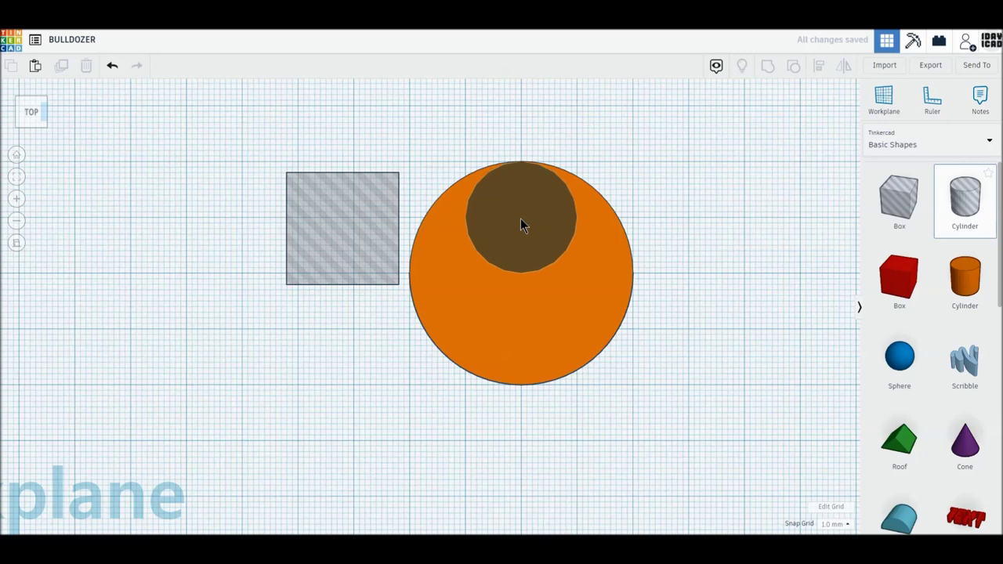
Stretch the cylinder hole to the circle's full height, give it 64 sides, and widen it to 25 mm
drag(515, 219, 520, 217)
drag(520, 274, 521, 385)
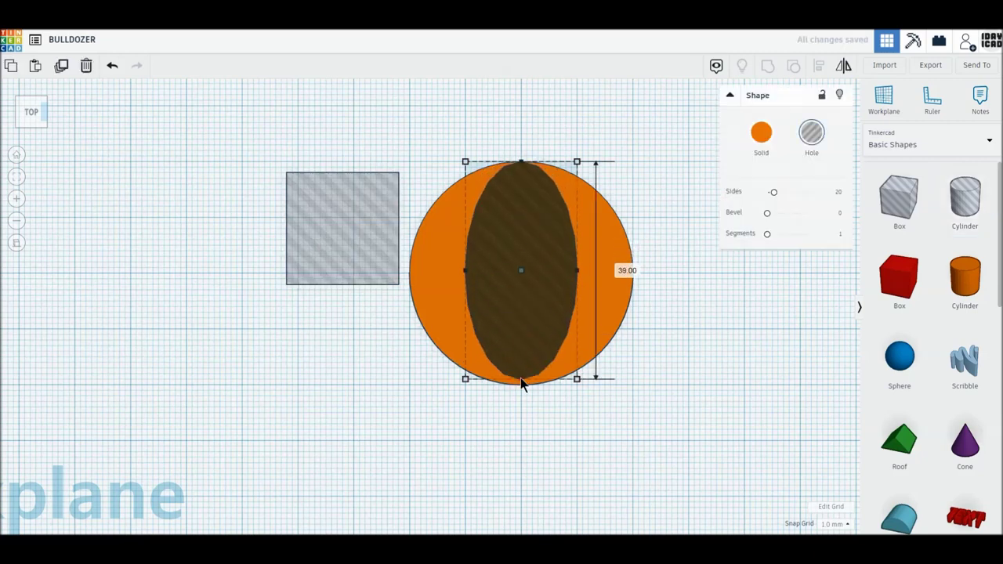
drag(773, 192, 815, 192)
mouse_move(577, 272)
mouse_down()
mouse_move(637, 275)
mouse_move(569, 304)
mouse_move(577, 298)
mouse_up()
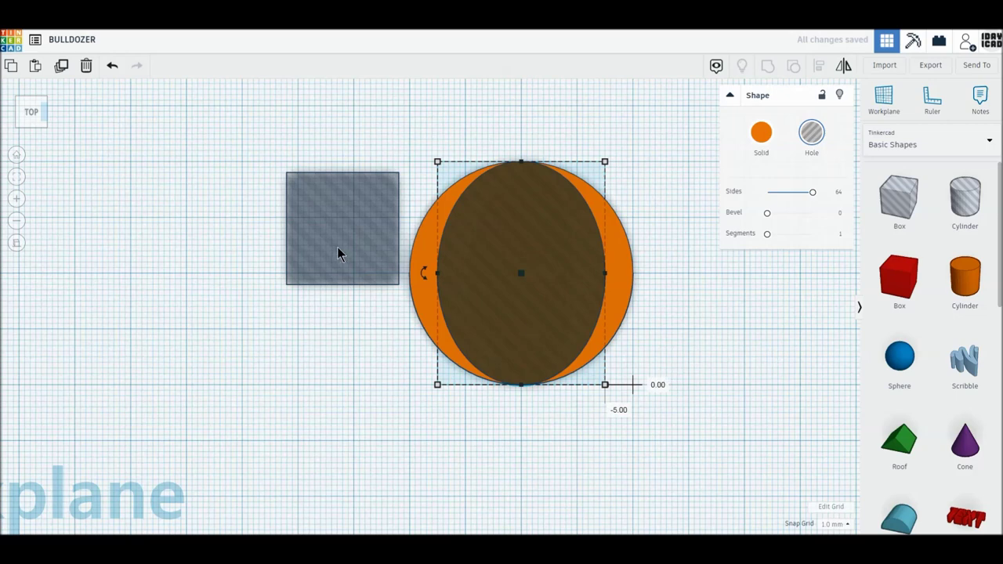
Move the box hole onto the top of the hole ellipse
click(624, 263)
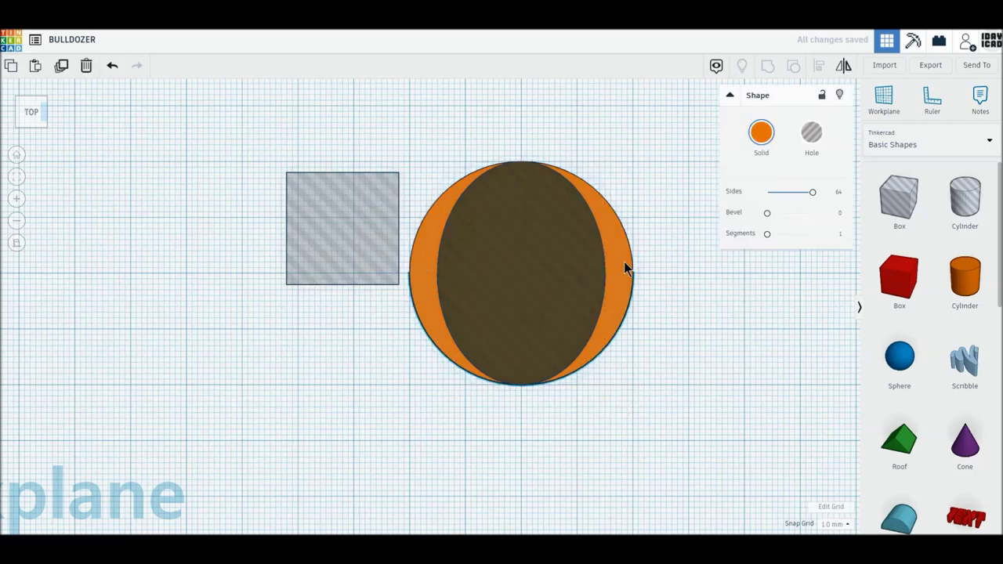
click(577, 284)
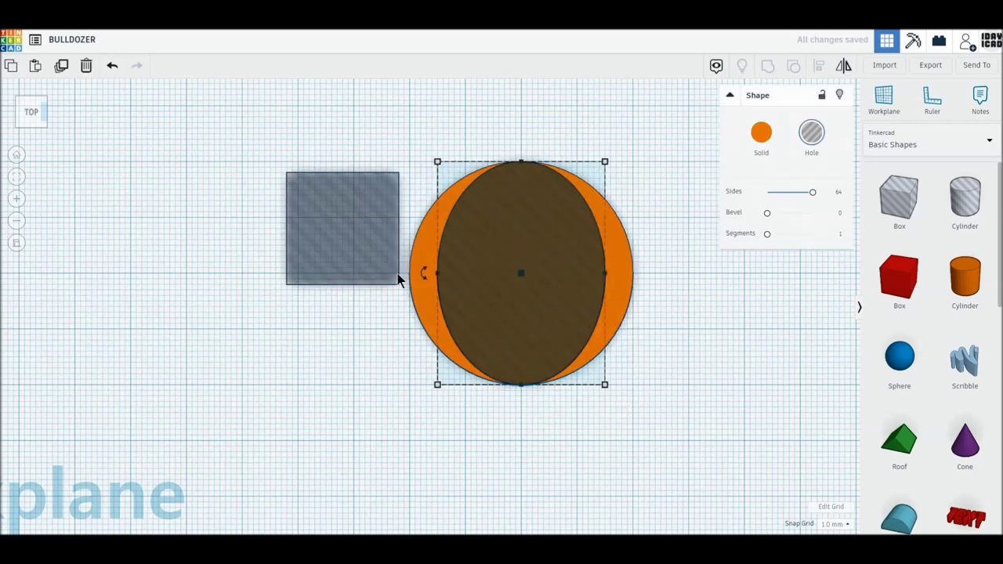
drag(324, 261, 546, 198)
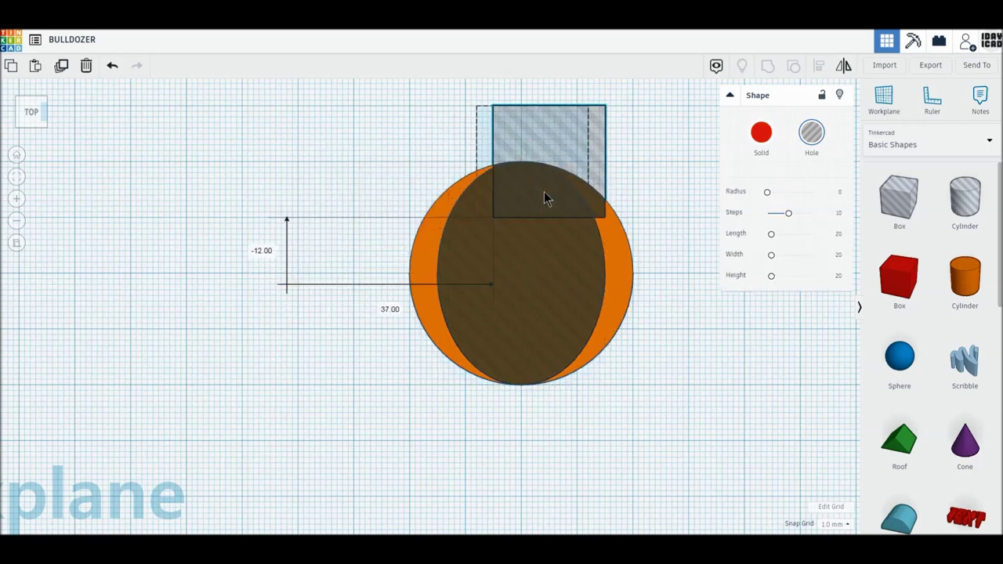
Stretch the box hole to 40 mm wide over the circle's top and place a copy below the circle
drag(544, 198, 565, 201)
drag(521, 161, 410, 162)
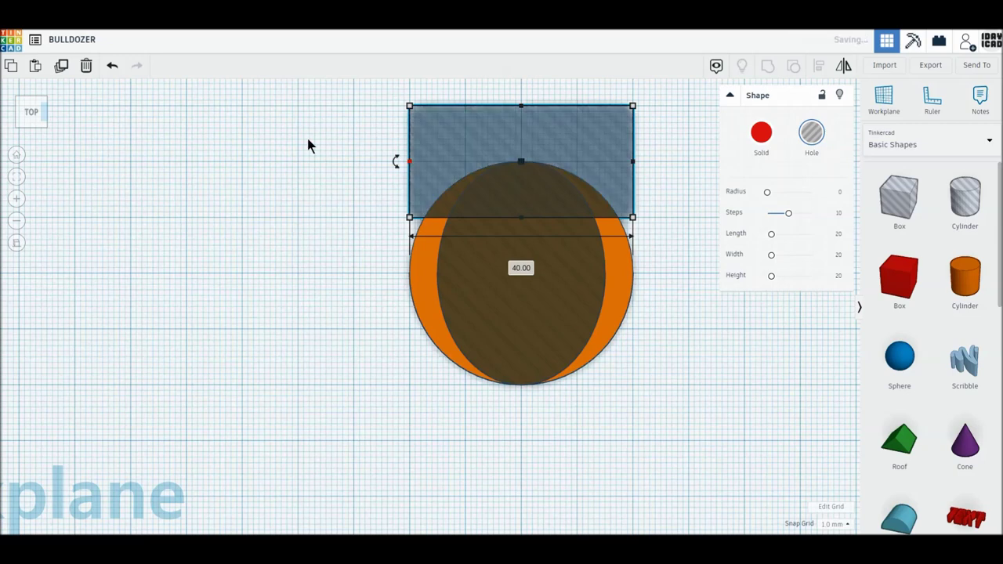
click(60, 69)
drag(601, 149, 600, 388)
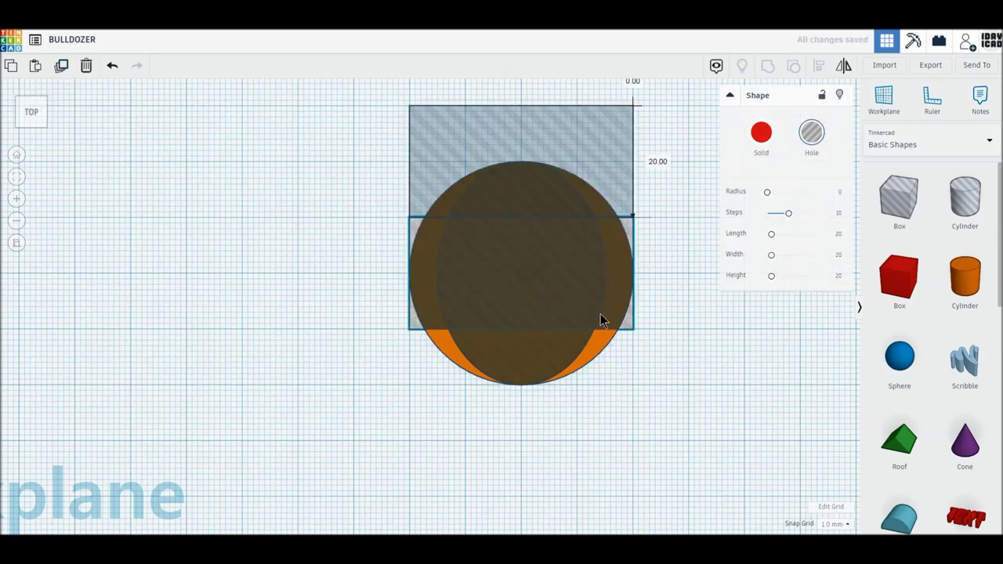
drag(599, 388, 600, 395)
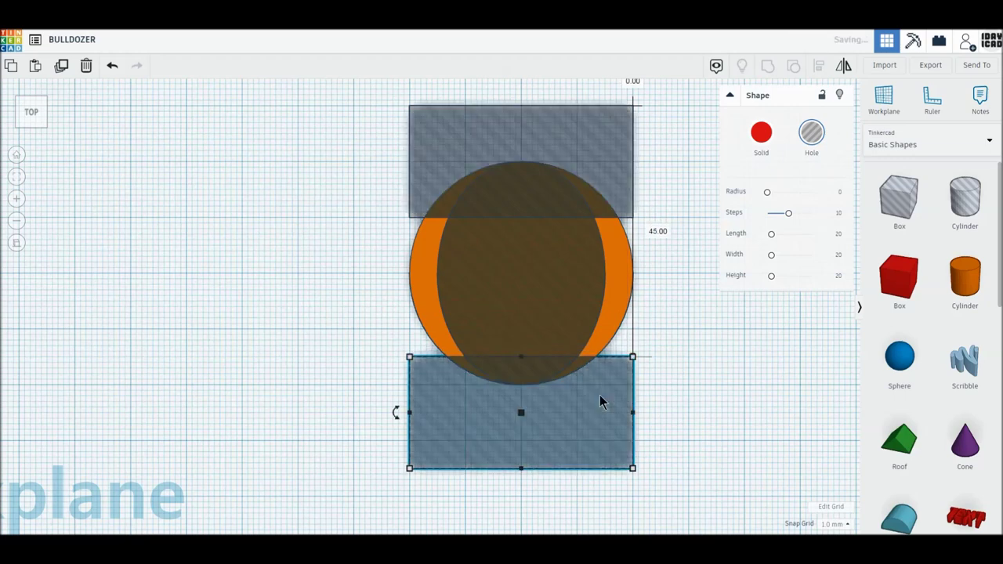
Cover the circle's left side with a third box hole, then group all five shapes
click(502, 131)
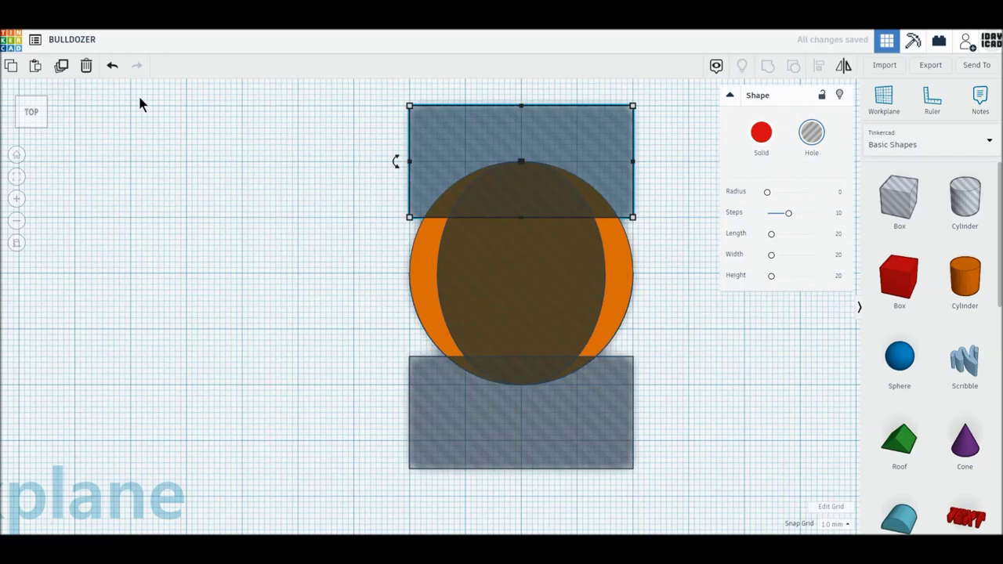
click(61, 66)
mouse_move(564, 132)
mouse_down()
mouse_move(568, 163)
mouse_move(551, 196)
mouse_up()
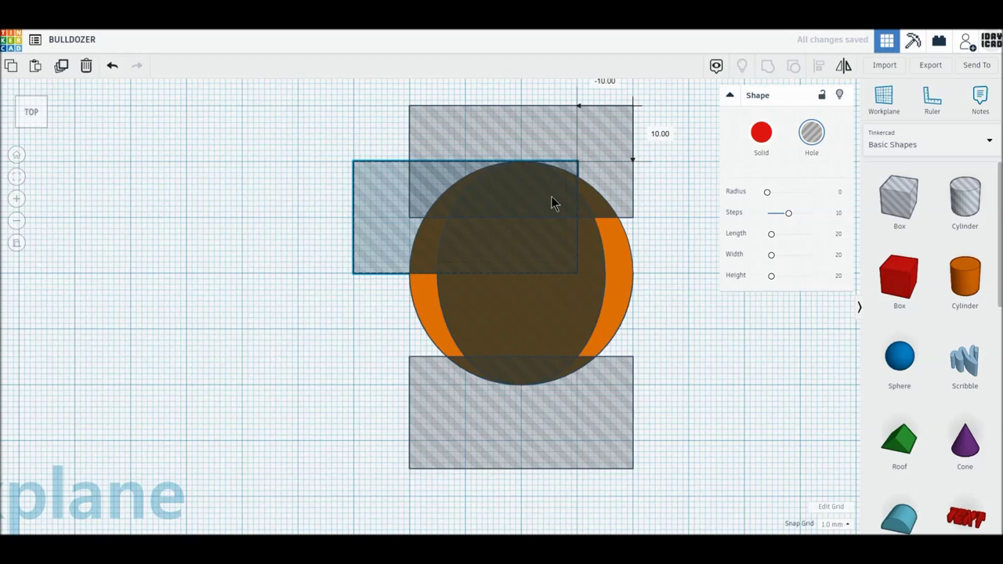
mouse_move(467, 273)
mouse_down()
mouse_move(464, 377)
mouse_move(466, 390)
mouse_move(475, 386)
mouse_up()
drag(417, 303, 355, 303)
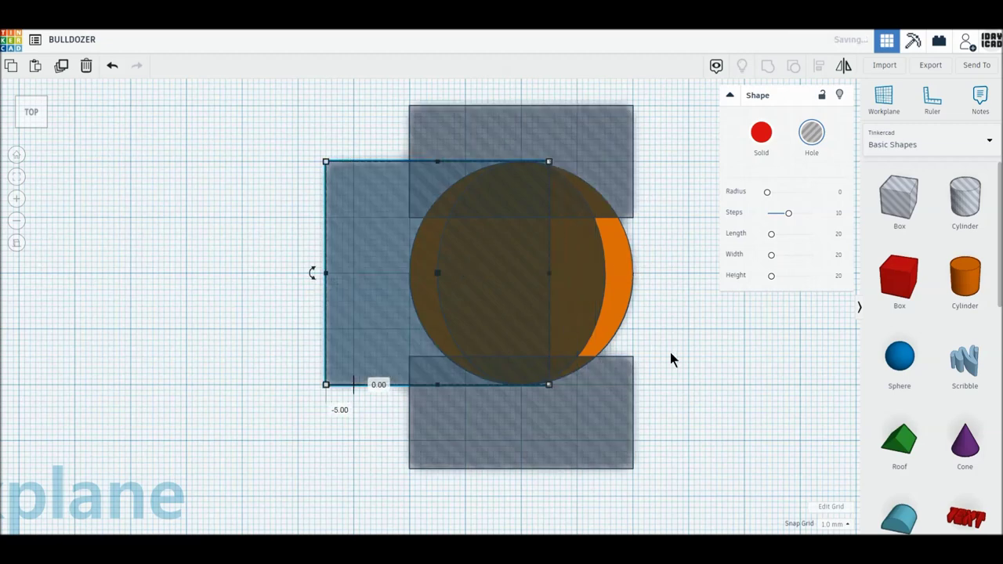
drag(702, 404, 475, 181)
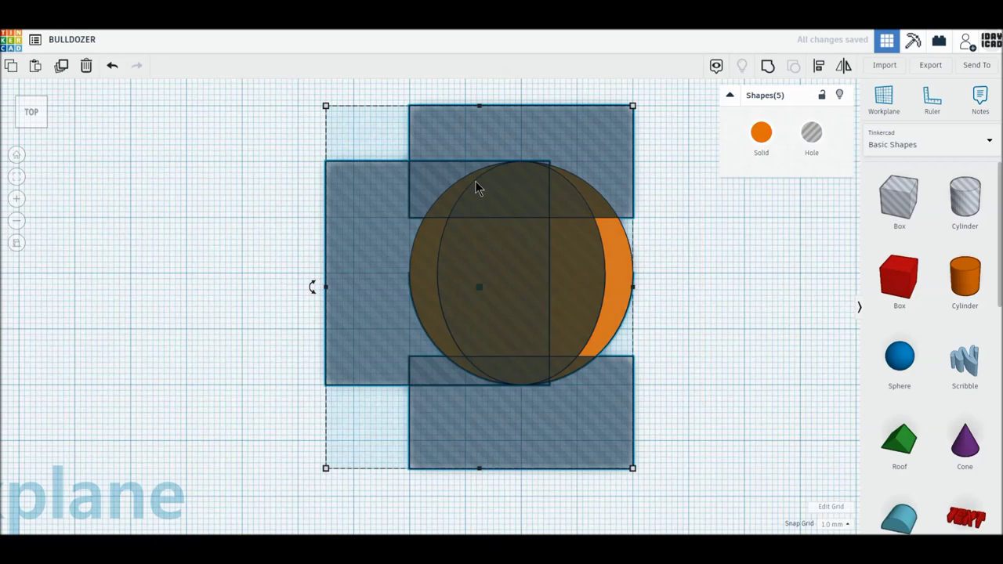
click(770, 70)
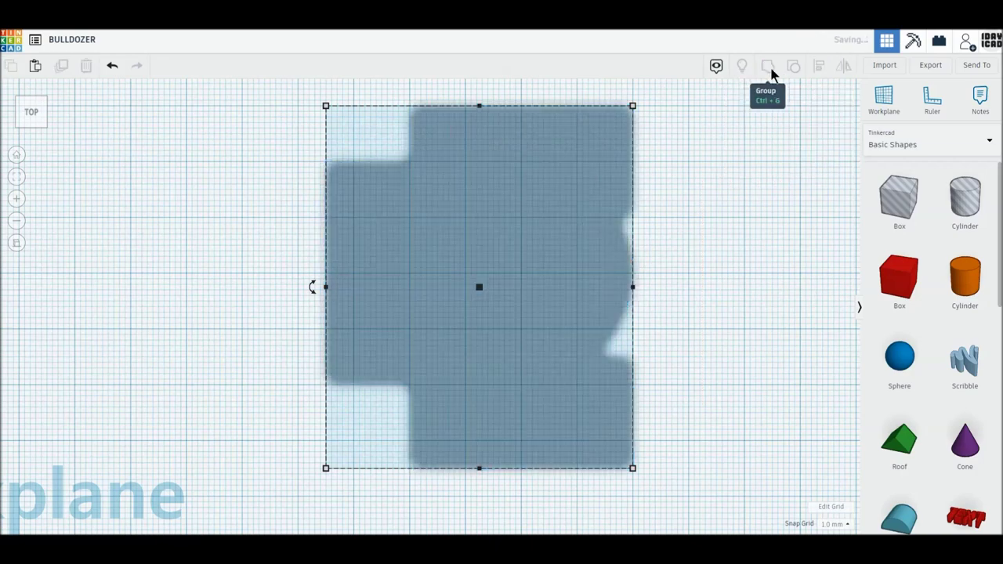
Rotate the crescent 90° upright and raise it to sit on the workplane
mouse_move(559, 333)
right_down()
mouse_move(670, 284)
mouse_move(692, 250)
mouse_move(617, 169)
right_up()
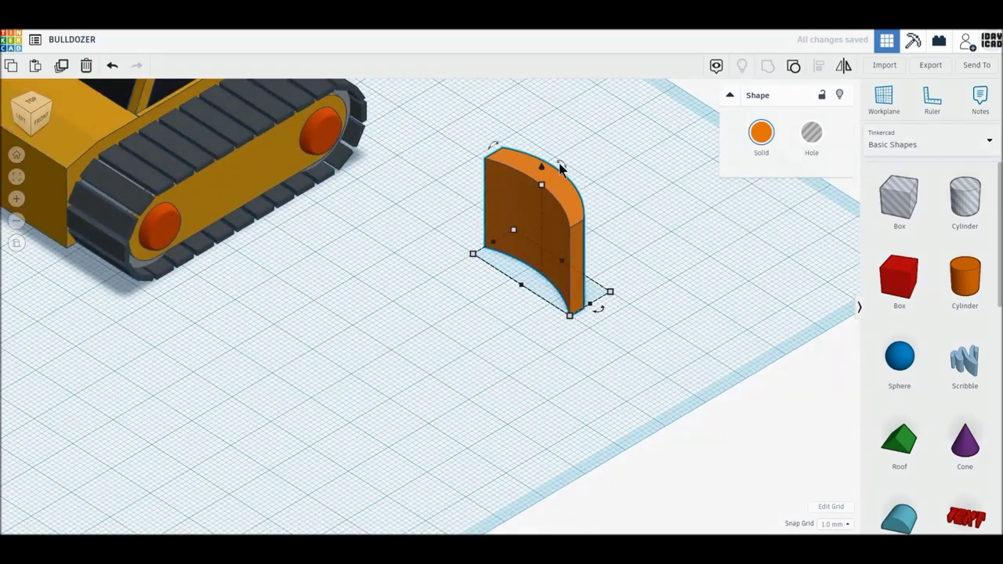
drag(560, 167, 608, 250)
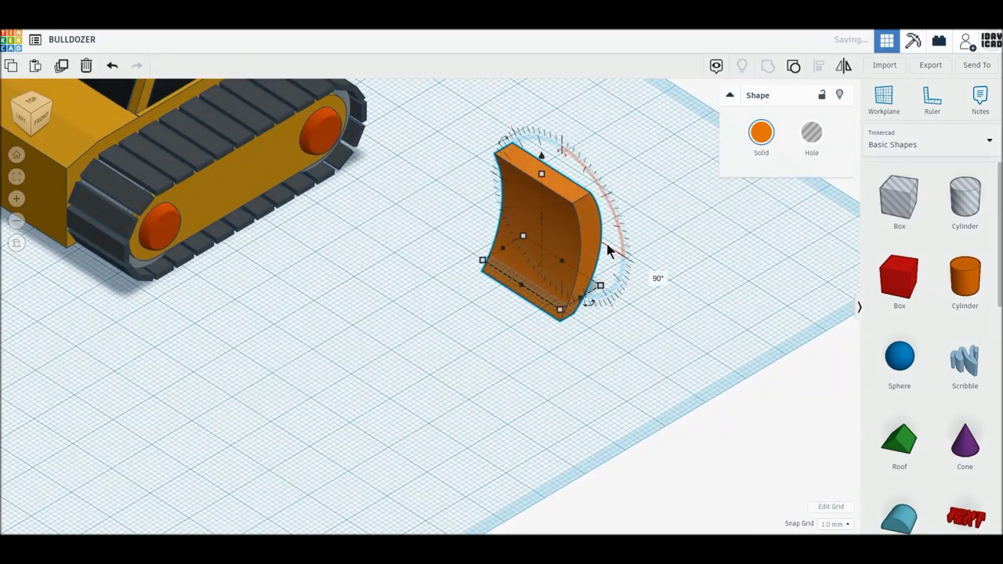
mouse_move(541, 166)
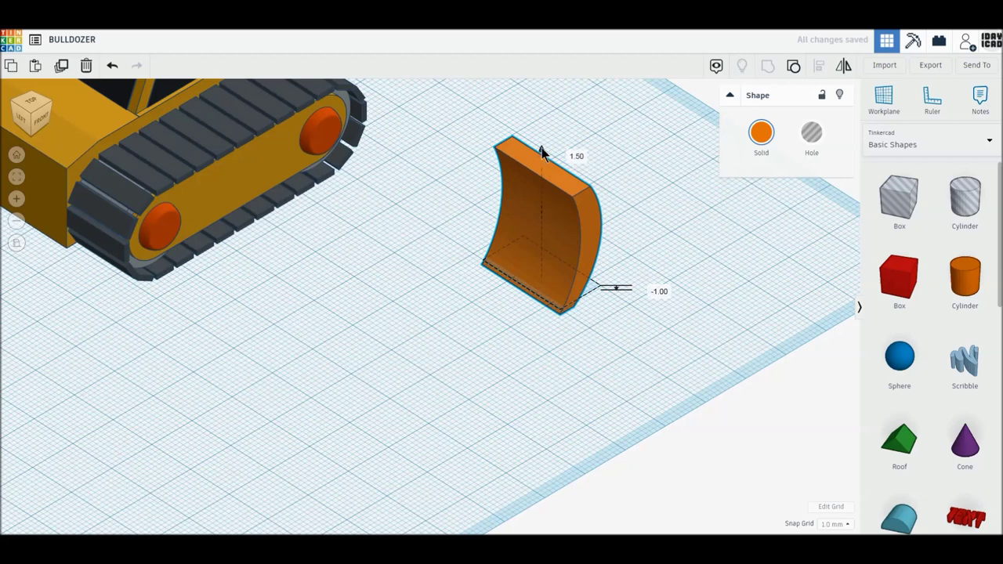
key(ctrl+Up)
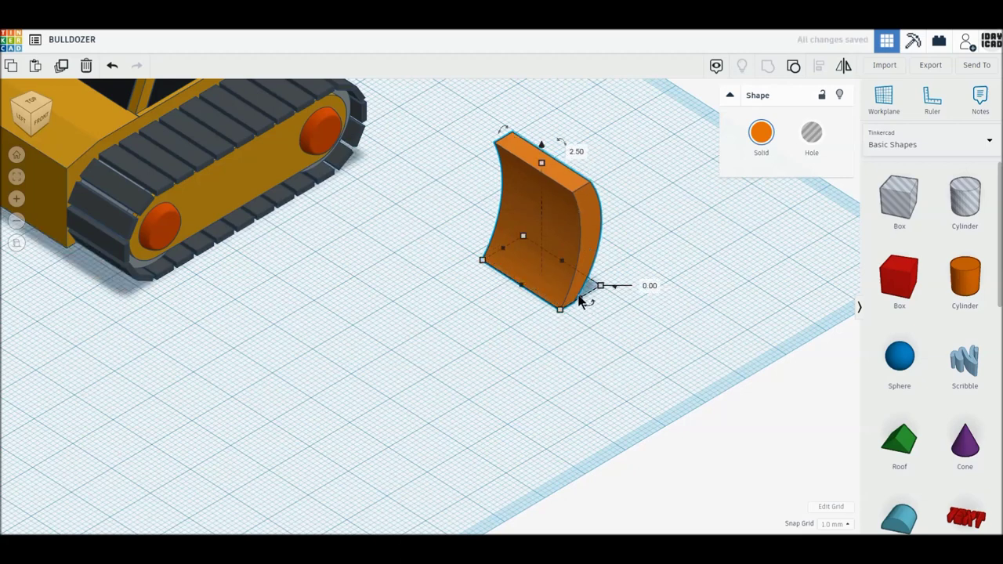
Size the blade 56 mm wide and 25 mm tall
click(484, 305)
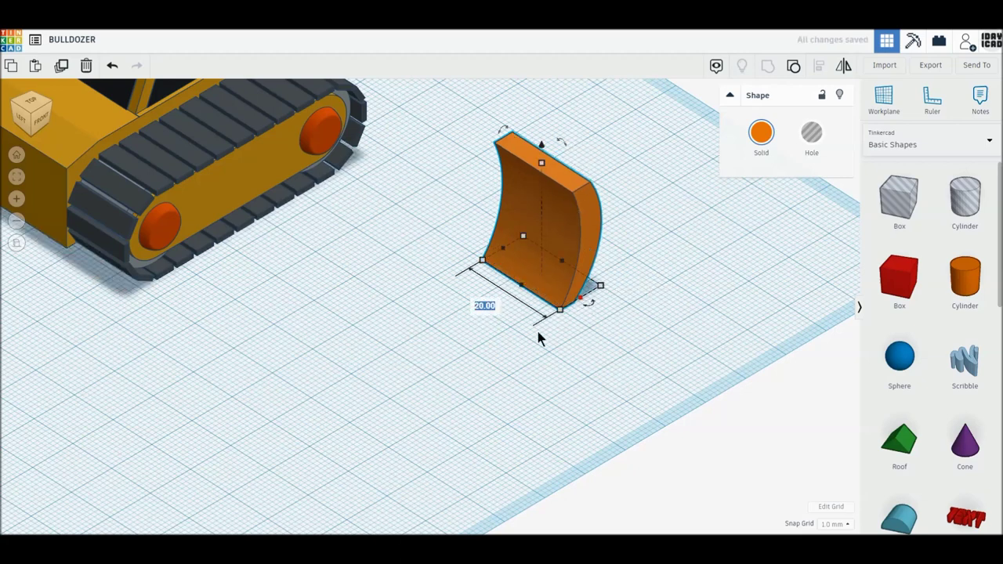
text(56)
key(Return)
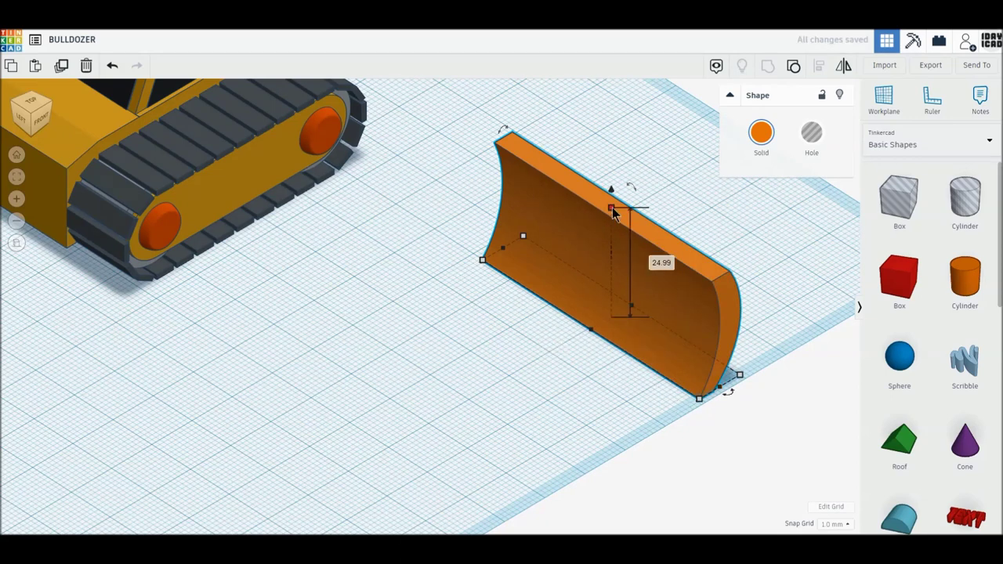
click(655, 264)
text(25)
key(Return)
Colour the blade golden yellow and return to Top view
click(760, 133)
click(789, 247)
click(33, 102)
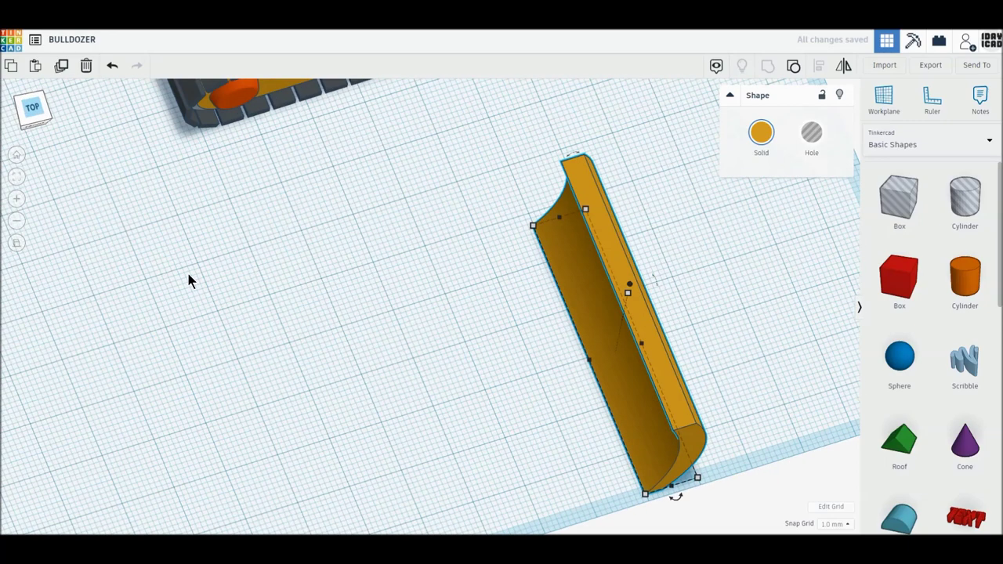
Position the blade bar alongside the front of the bulldozer body
scroll(330, 345, down, 3)
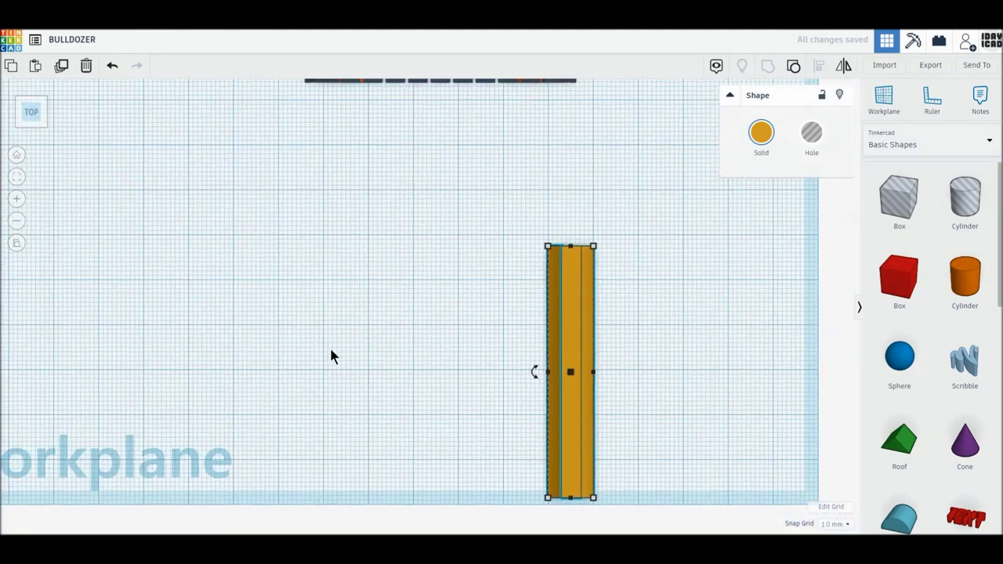
scroll(331, 336, down, 1)
drag(532, 335, 298, 150)
middle_drag(401, 227, 431, 358)
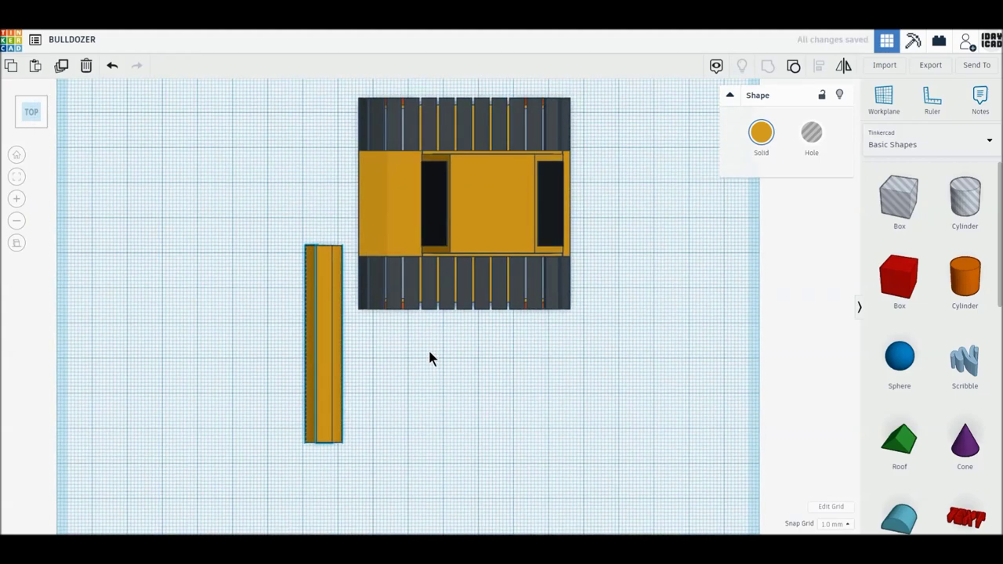
drag(402, 213, 416, 262)
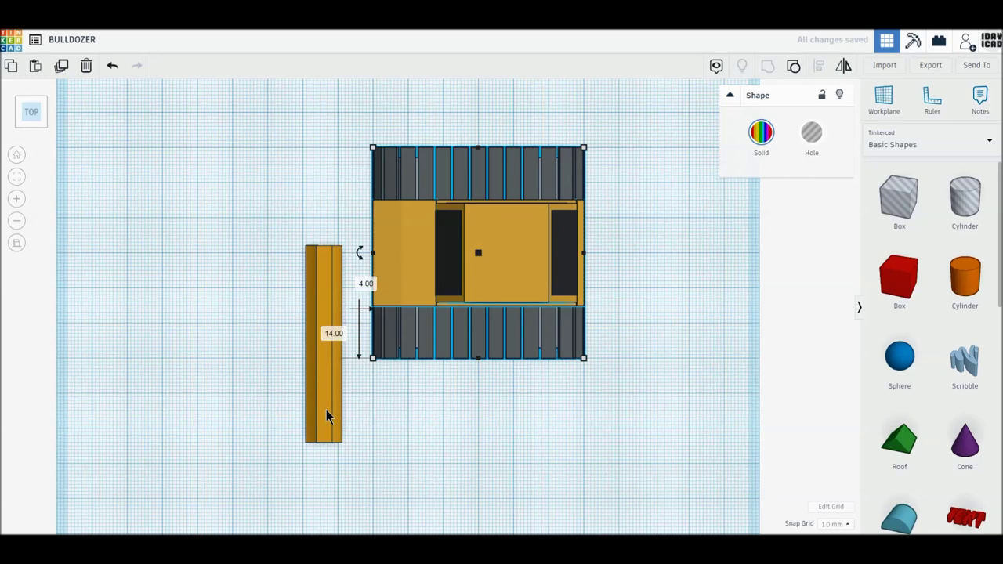
drag(327, 414, 339, 319)
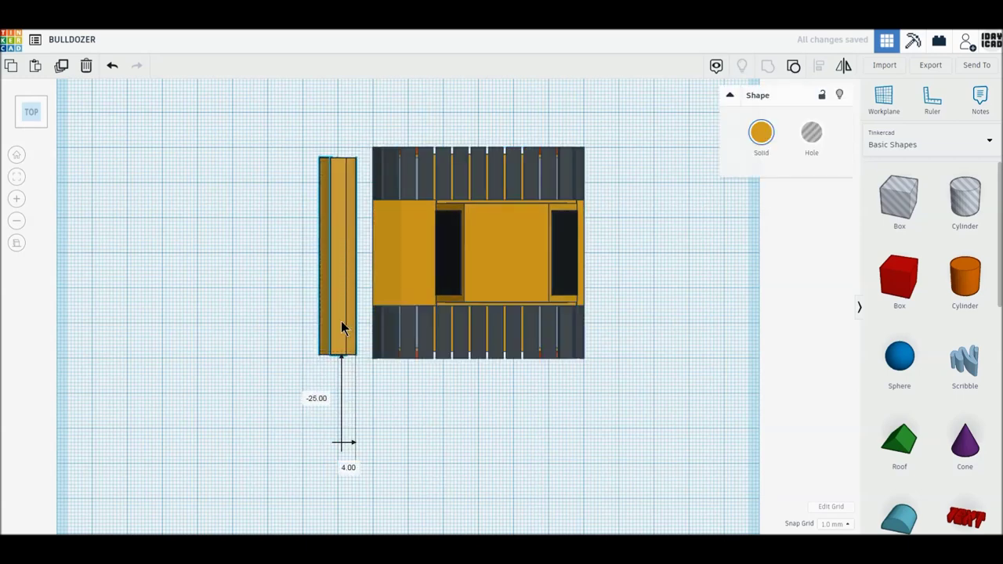
drag(340, 320, 338, 358)
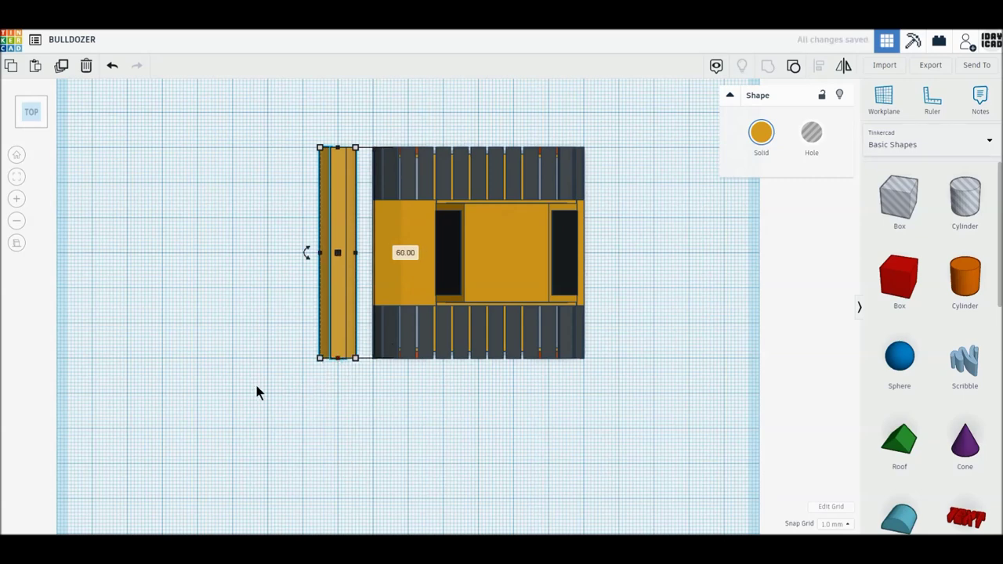
Set the blade bar's width to 10 mm and nudge it slightly right
key(Escape)
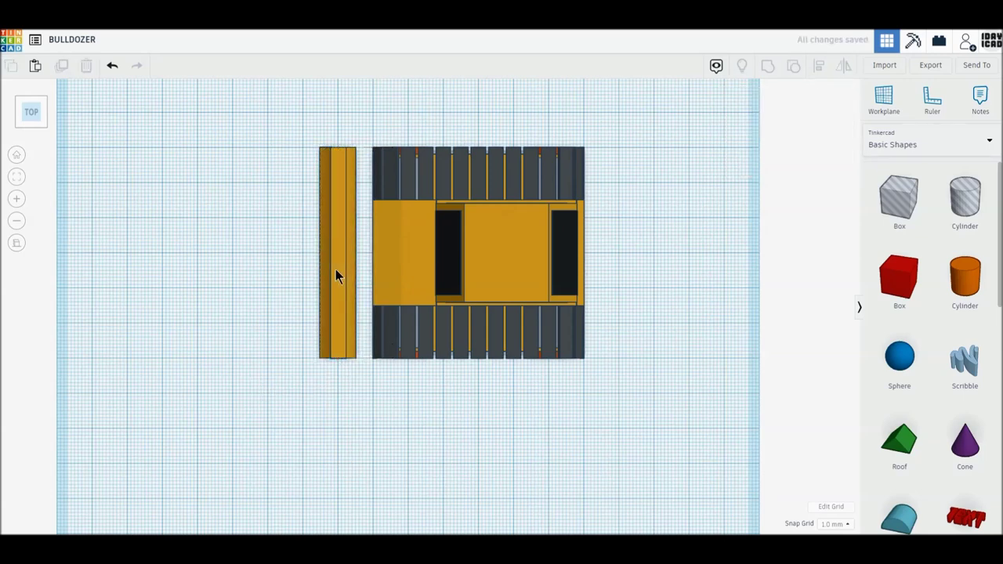
click(350, 348)
mouse_move(320, 358)
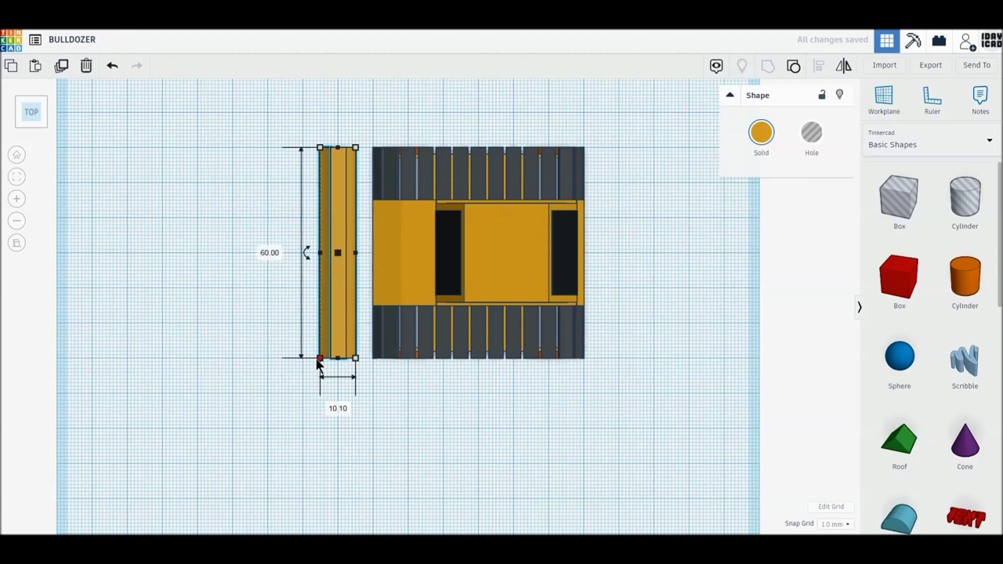
click(342, 409)
text(10)
key(Return)
click(405, 419)
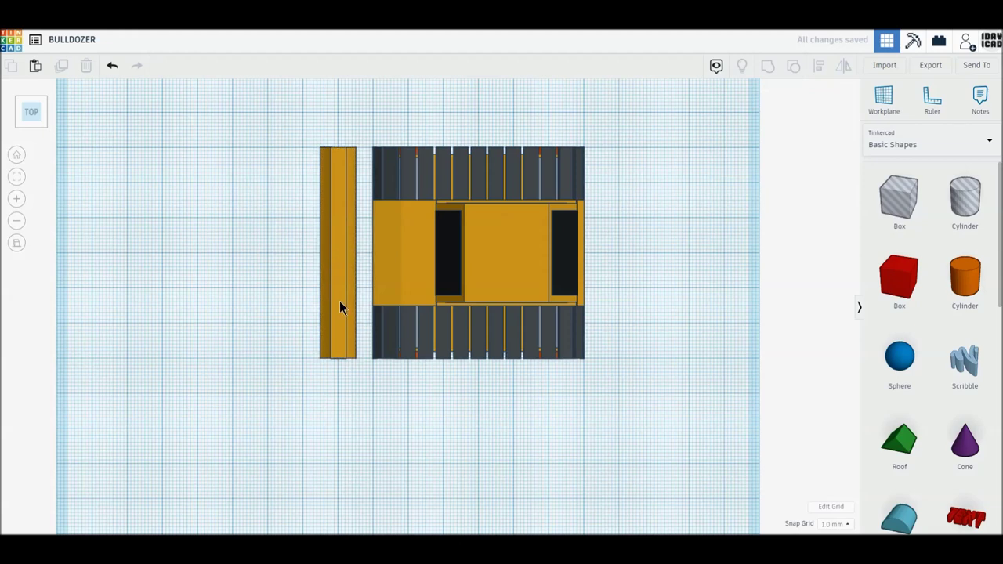
click(337, 306)
key(Right)
click(424, 396)
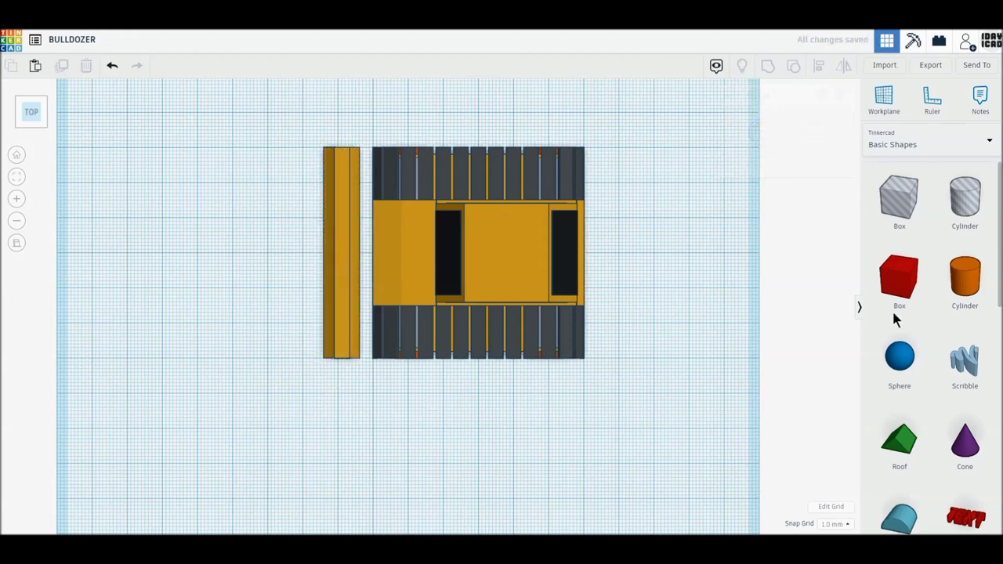
Drop a new box between the blade and the bulldozer body
drag(899, 279, 372, 270)
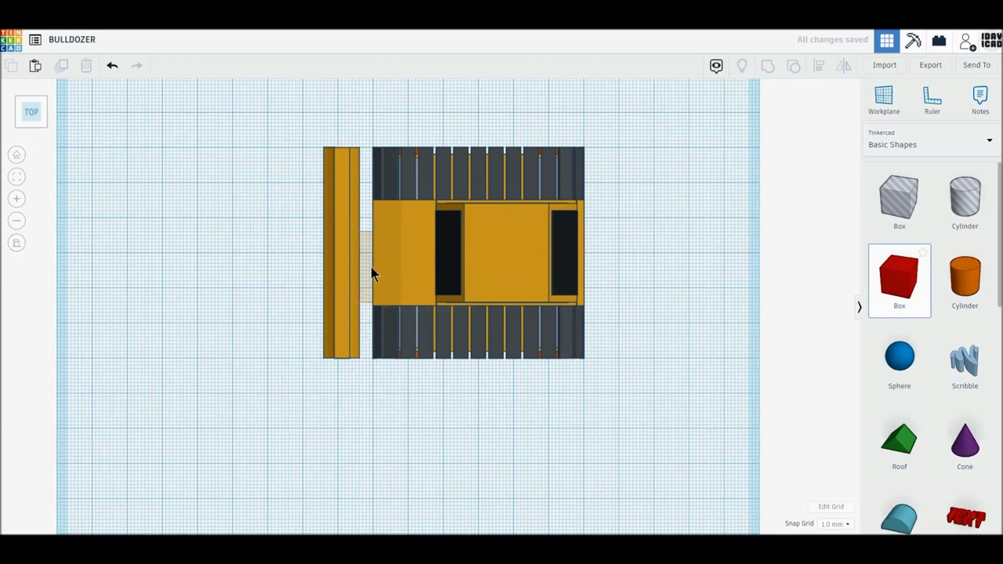
drag(371, 268, 362, 271)
scroll(352, 270, up, 5)
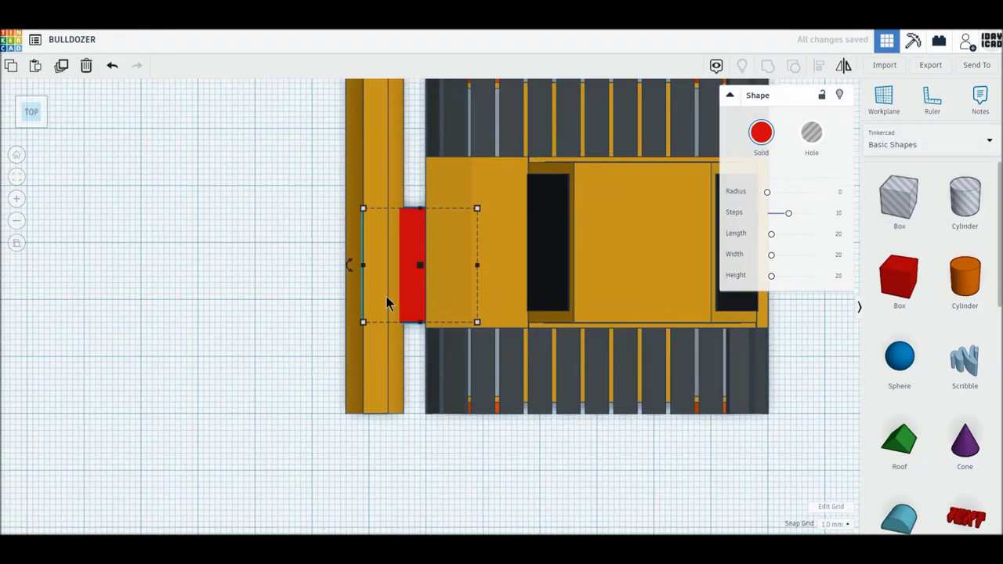
Nudge the red box 1 mm, shrink it into a small connector, and lift it 4 mm off the workplane
scroll(392, 302, up, 2)
key(Right)
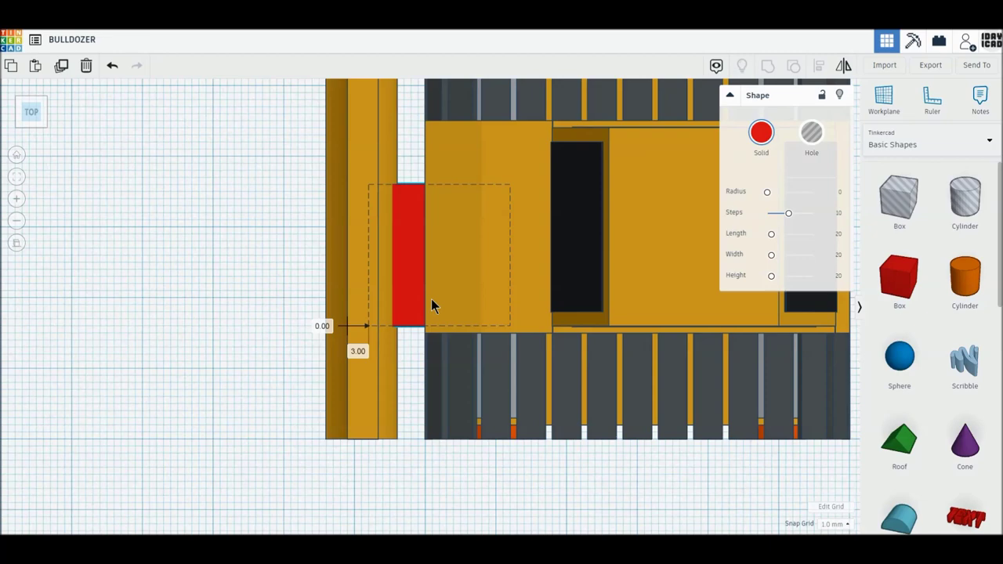
drag(439, 186, 439, 198)
drag(440, 270, 440, 308)
right_drag(441, 342, 441, 251)
drag(441, 251, 440, 318)
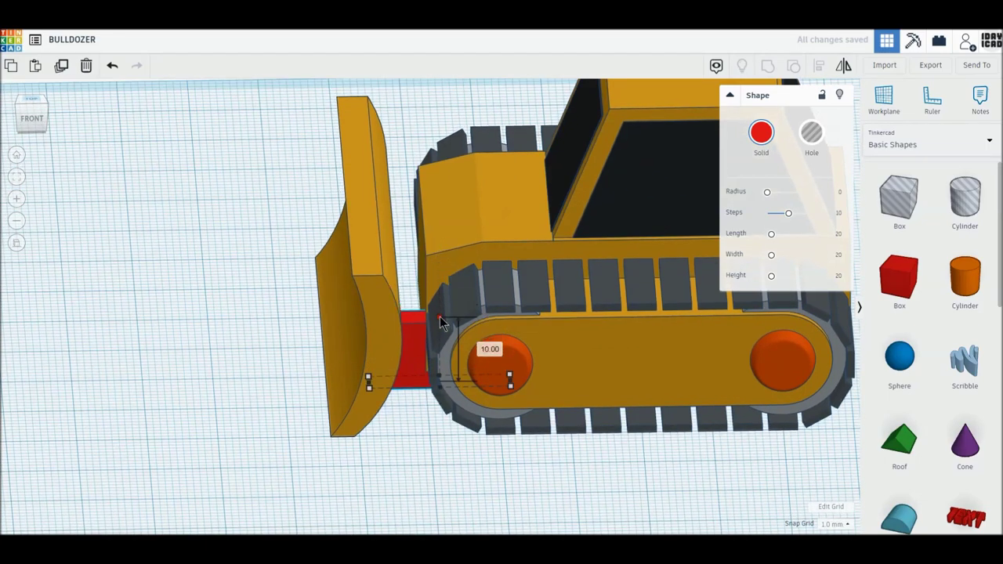
drag(442, 304, 442, 253)
mouse_move(442, 251)
right_down()
mouse_move(472, 324)
mouse_move(502, 326)
right_up()
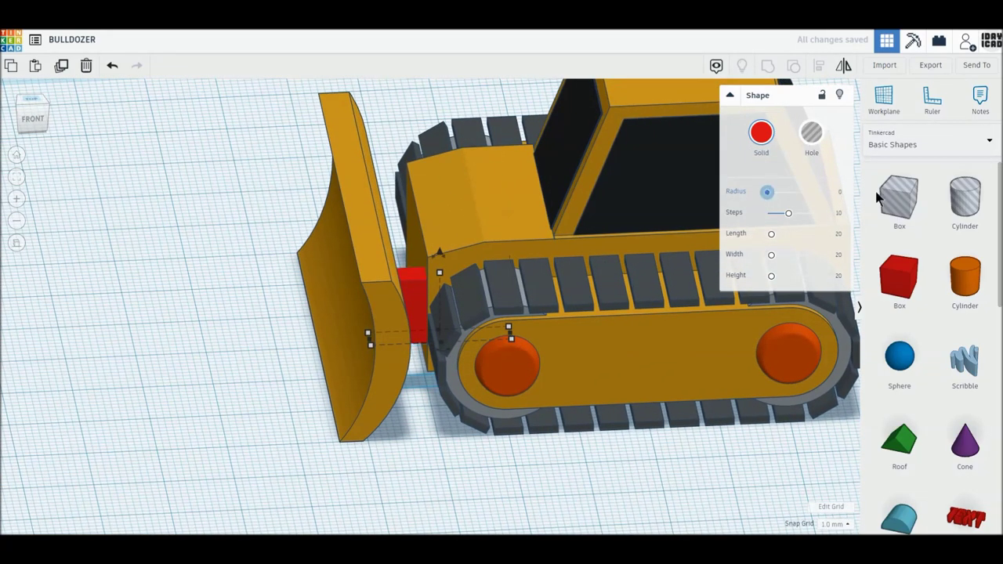
Round the connector's edges with radius 2 and 20 steps
drag(836, 196, 831, 194)
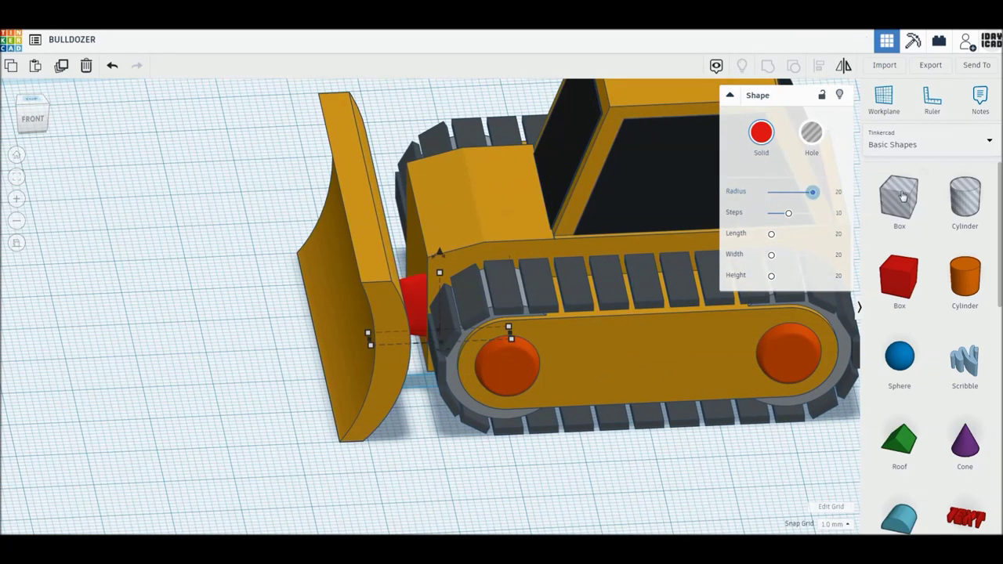
click(837, 193)
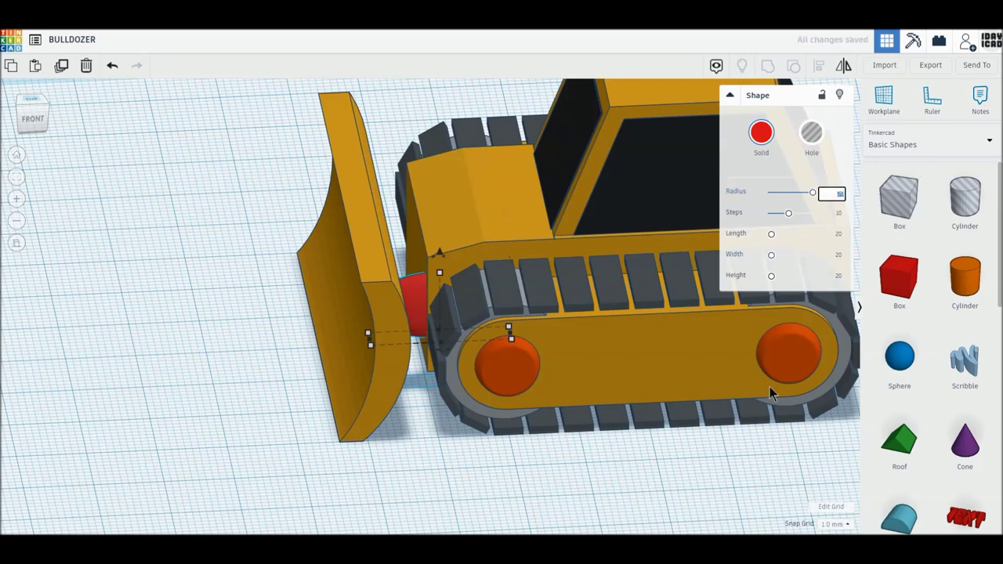
text(2)
key(Return)
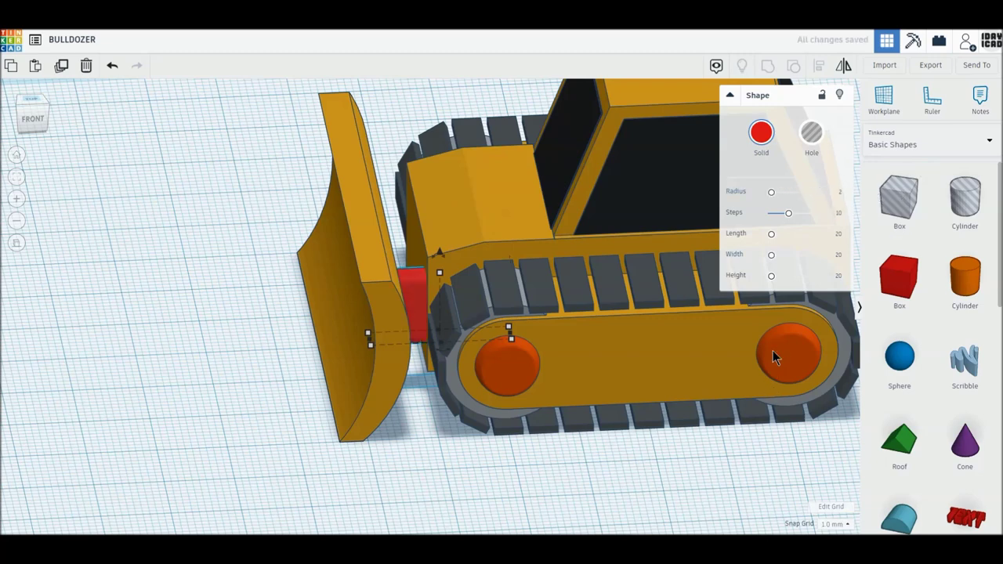
drag(792, 220, 838, 219)
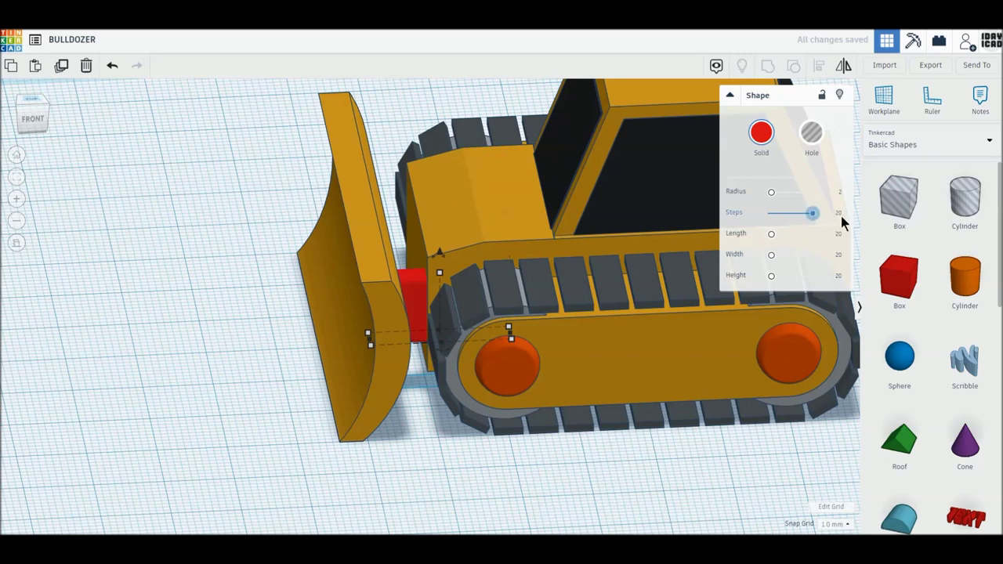
Colour the connector golden yellow to match the bulldozer body
click(764, 137)
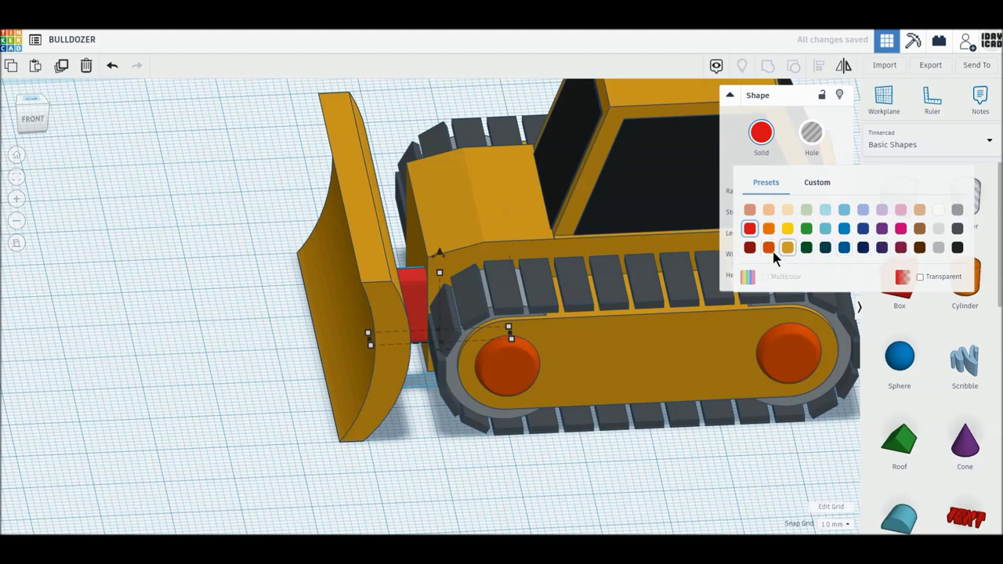
click(787, 249)
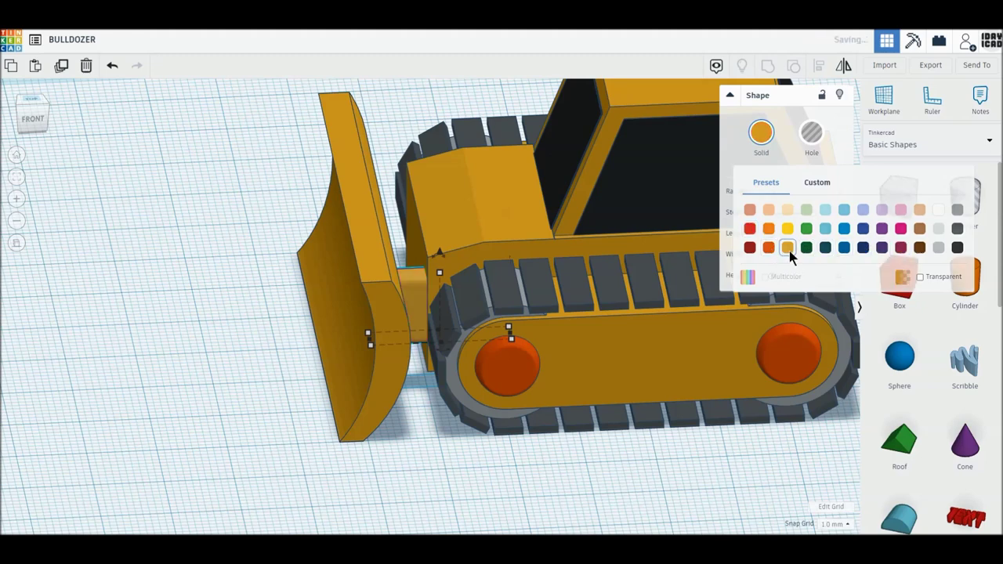
click(259, 256)
click(411, 297)
In Top view, duplicate the connector and move the copy 24 mm along the blade
mouse_move(492, 292)
right_down()
mouse_move(491, 359)
mouse_move(484, 353)
right_up()
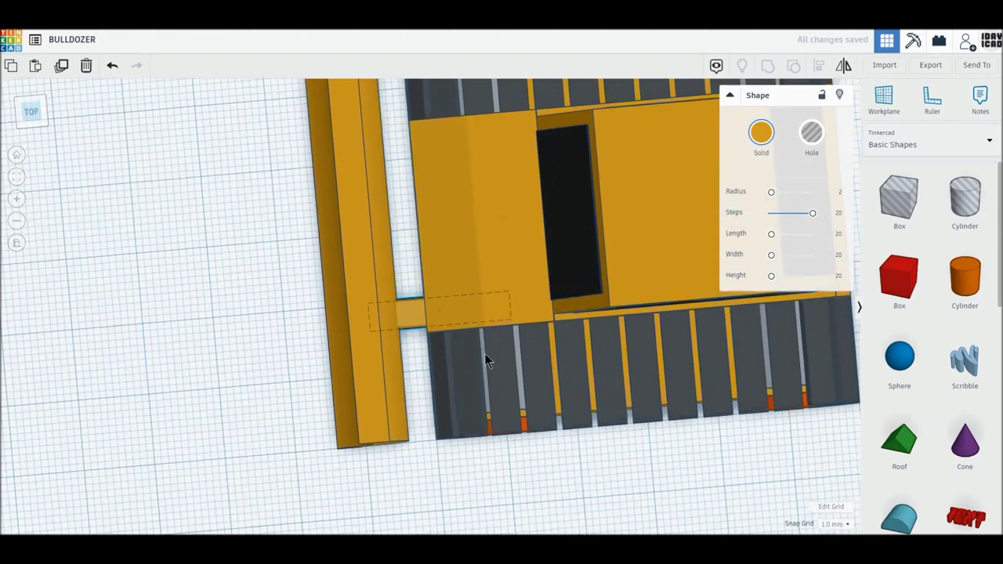
click(31, 110)
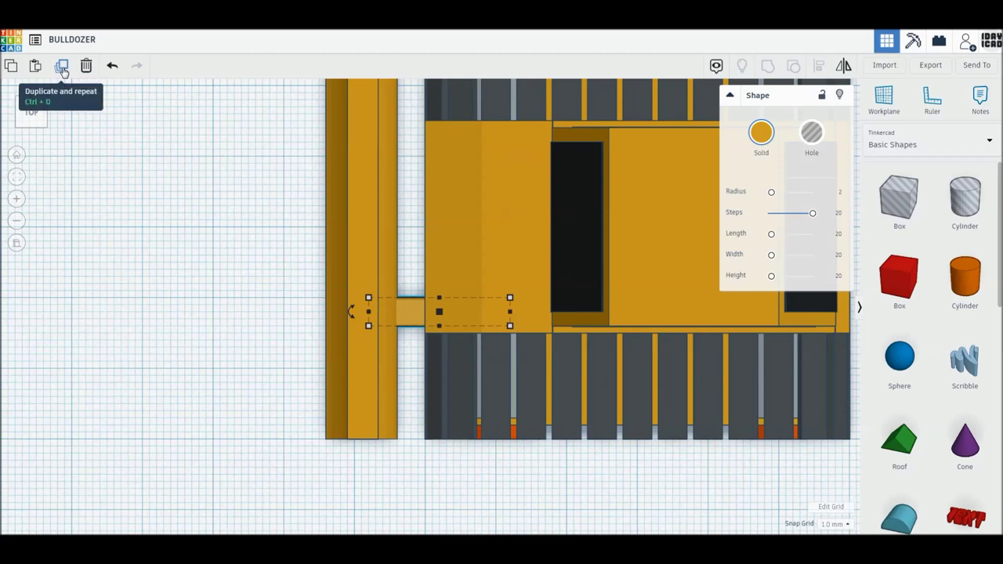
click(62, 66)
drag(414, 323, 414, 153)
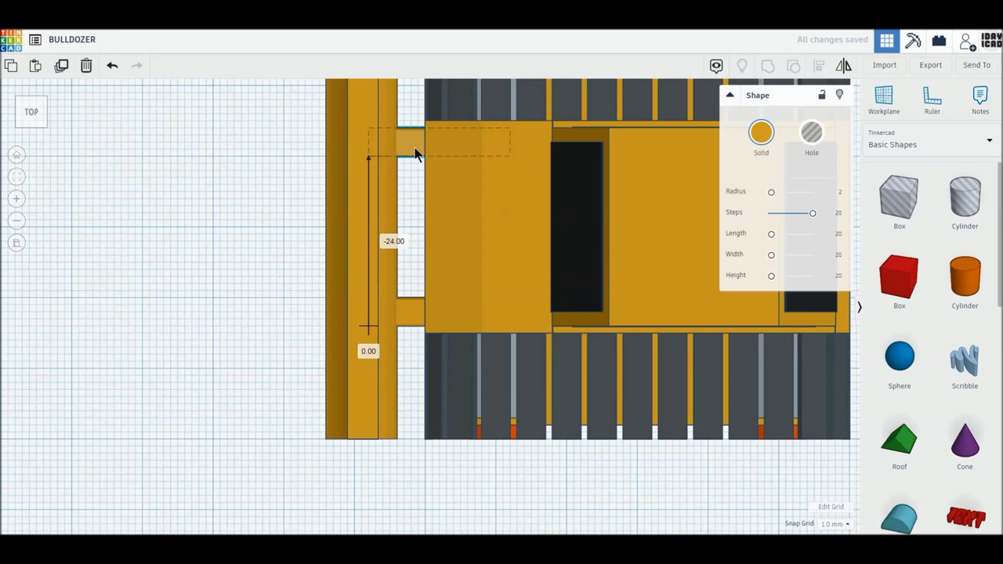
click(260, 248)
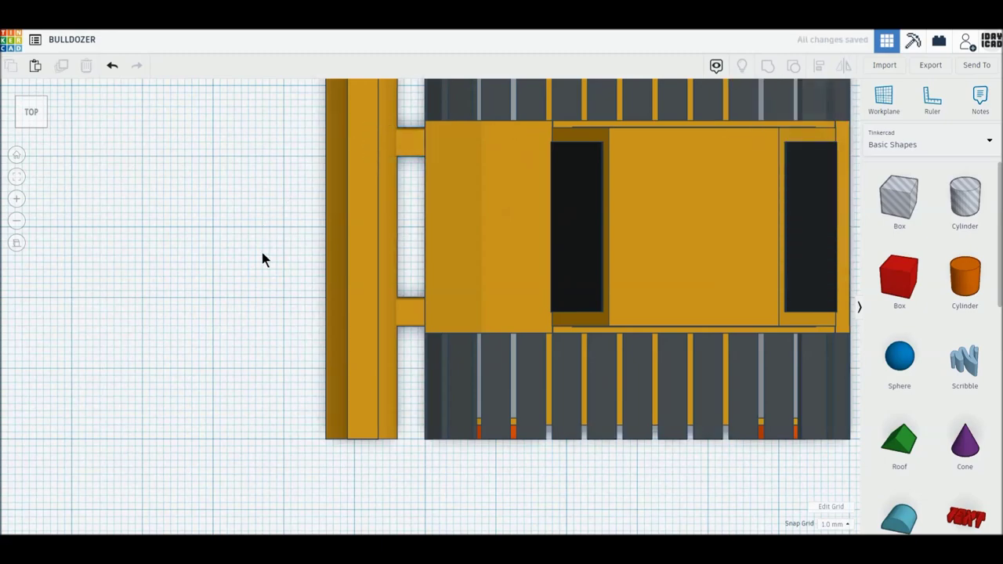
key(f)
mouse_move(260, 248)
right_down()
mouse_move(325, 357)
mouse_move(397, 264)
mouse_move(418, 311)
mouse_move(376, 358)
right_up()
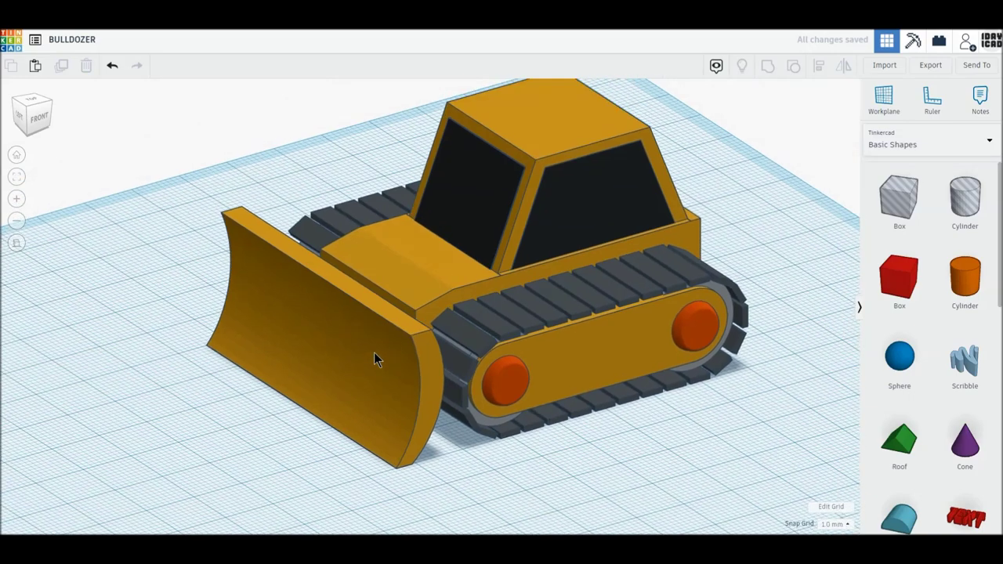
Place a workplane on the bulldozer's rear face
mouse_move(458, 405)
right_down()
mouse_move(450, 449)
mouse_move(280, 443)
right_up()
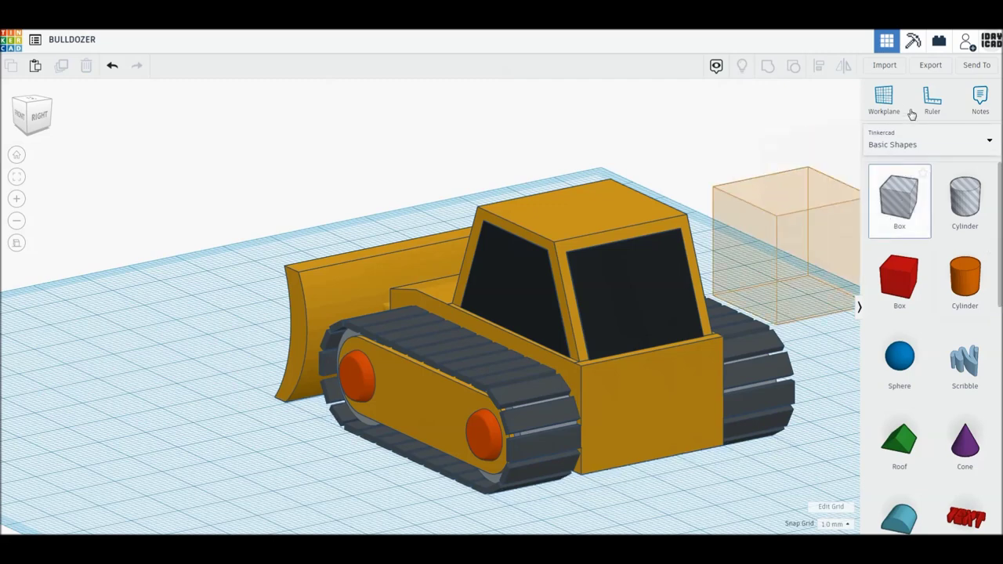
drag(827, 264, 884, 101)
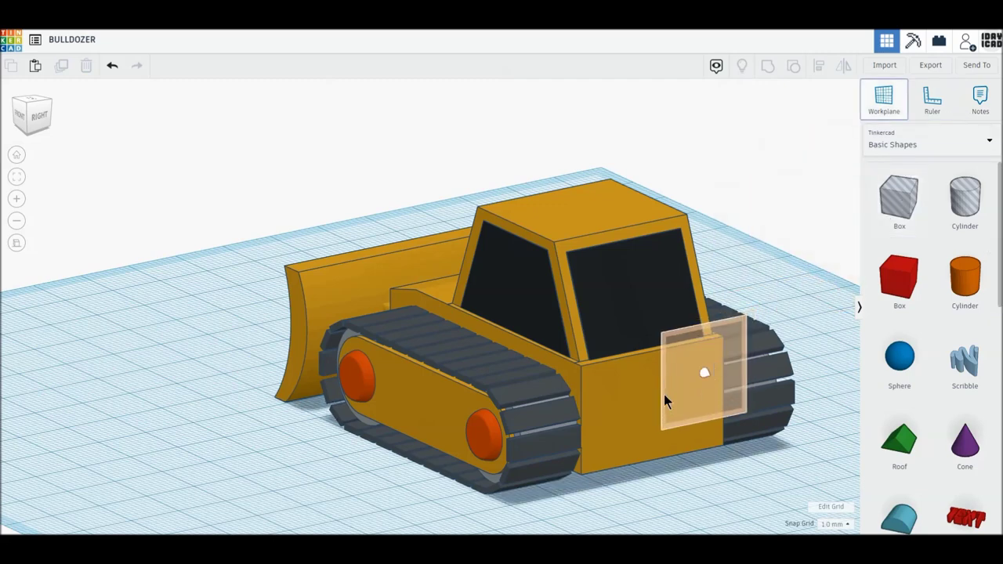
click(663, 394)
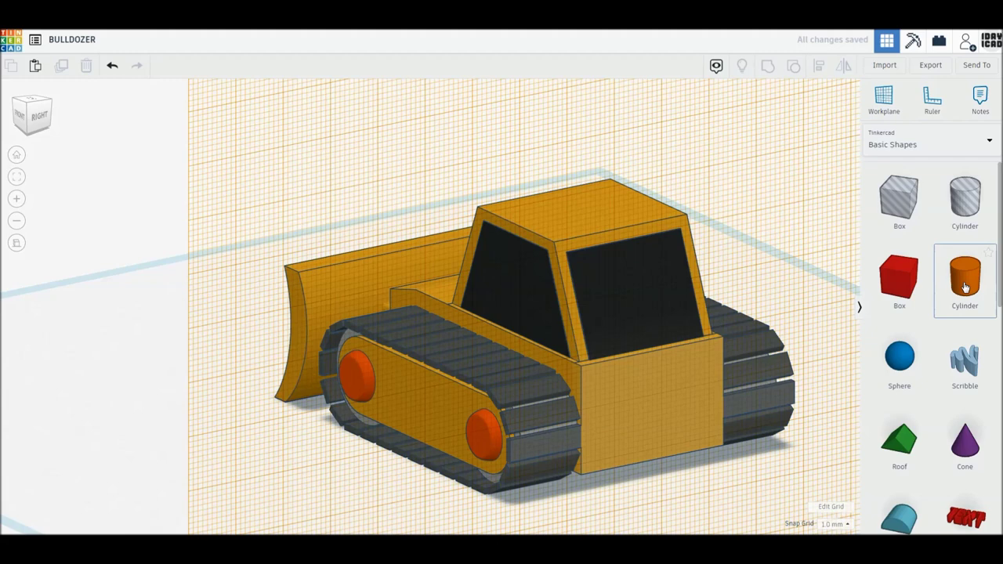
Add a red box 8 mm high with radius 2 edges, trimmed to 5 mm and sunk into the rear panel
drag(901, 287, 629, 385)
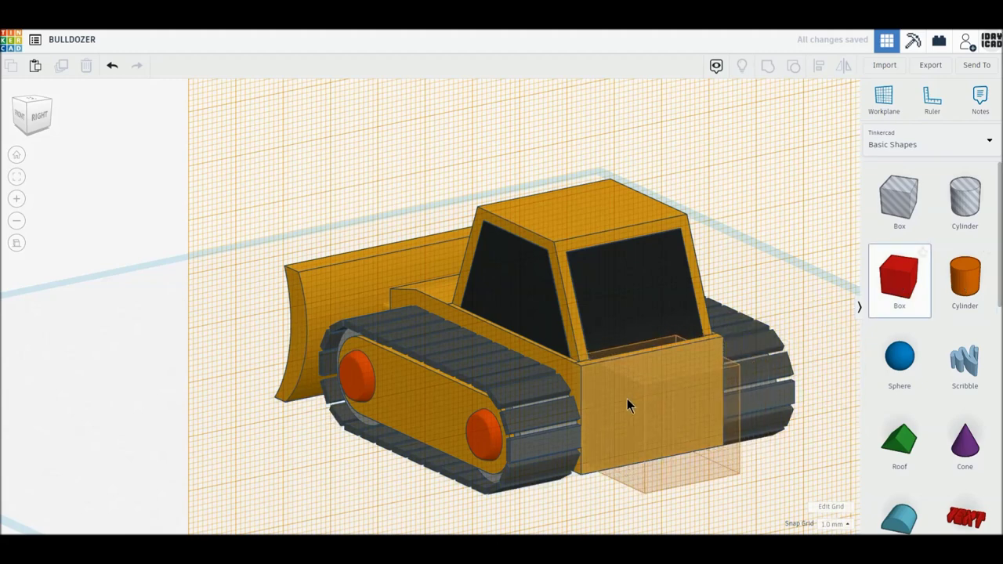
drag(628, 385, 631, 384)
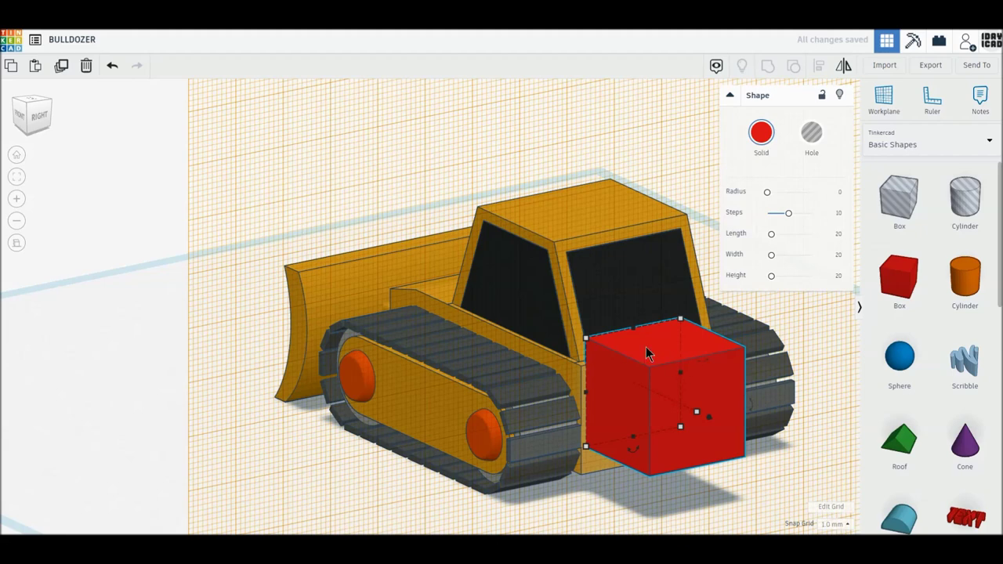
drag(633, 329, 639, 390)
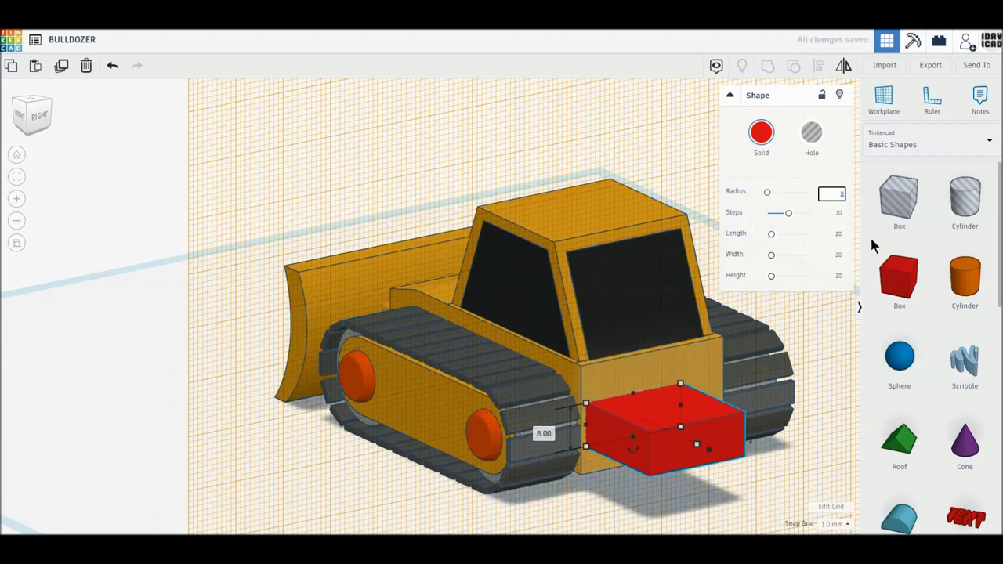
key(Return)
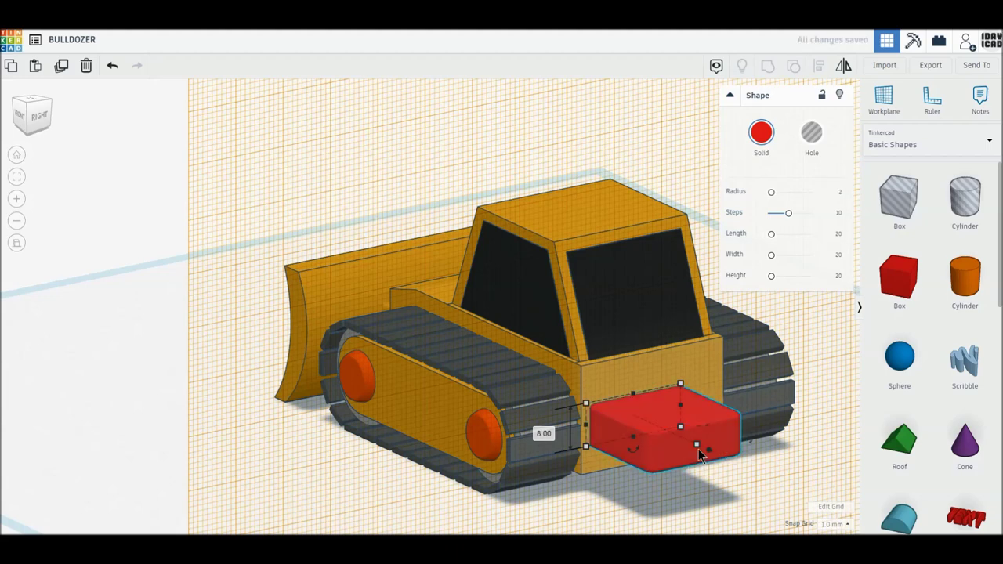
drag(697, 447, 647, 427)
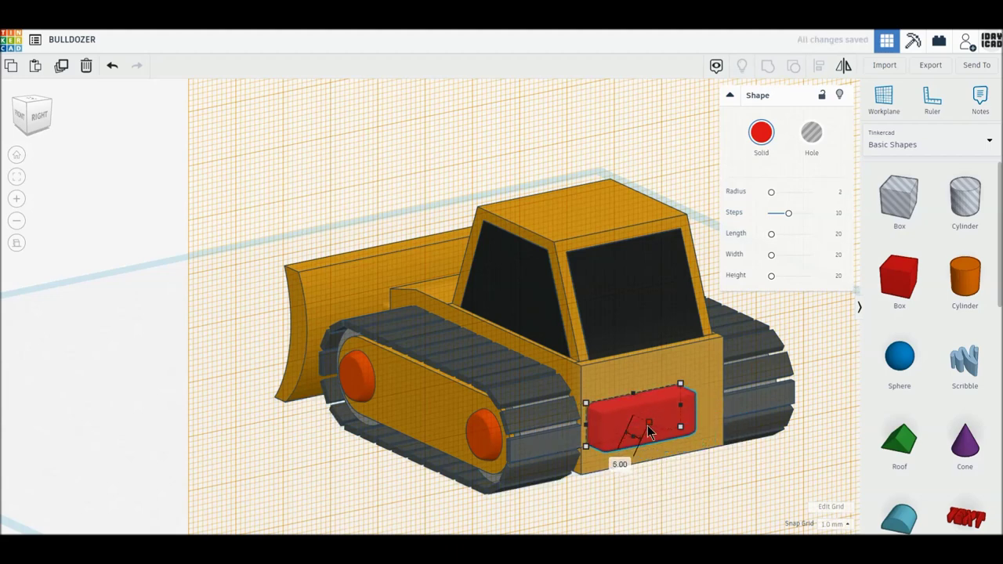
mouse_move(661, 424)
mouse_down()
mouse_move(650, 427)
mouse_move(649, 408)
mouse_move(613, 422)
mouse_up()
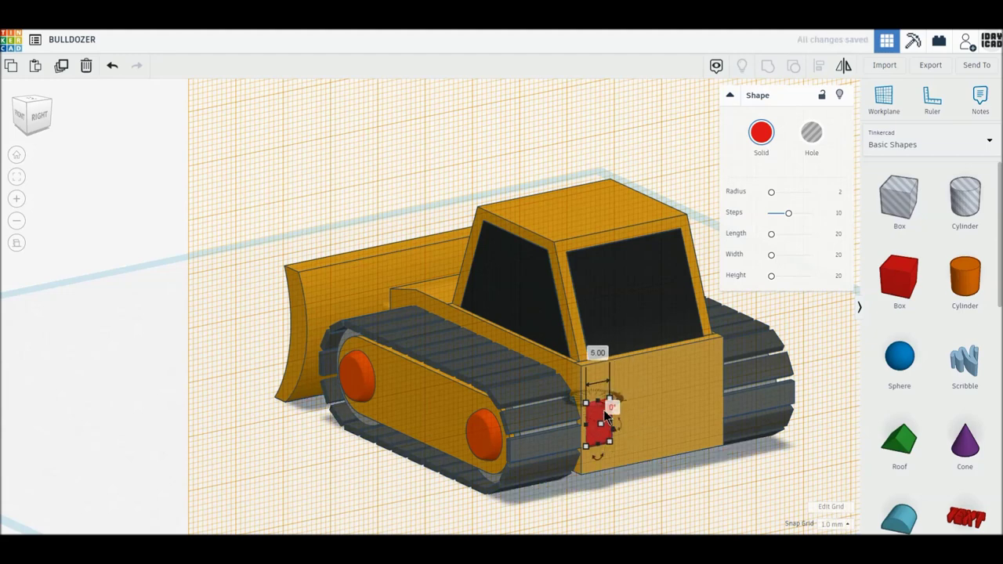
click(668, 480)
click(884, 98)
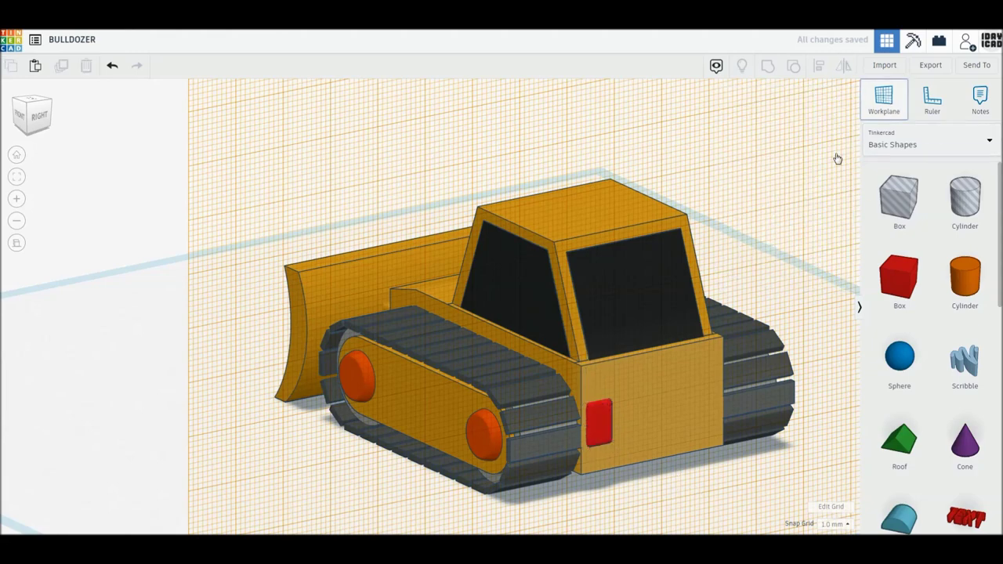
Reset the workplane and set the red light at 8 mm elevation on the rear panel
click(797, 290)
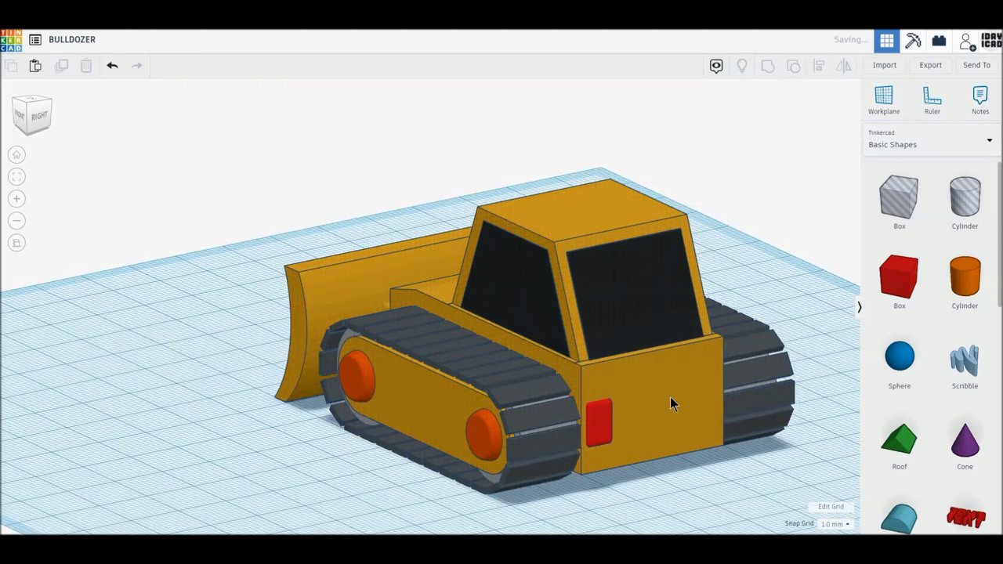
click(601, 415)
drag(593, 376, 593, 379)
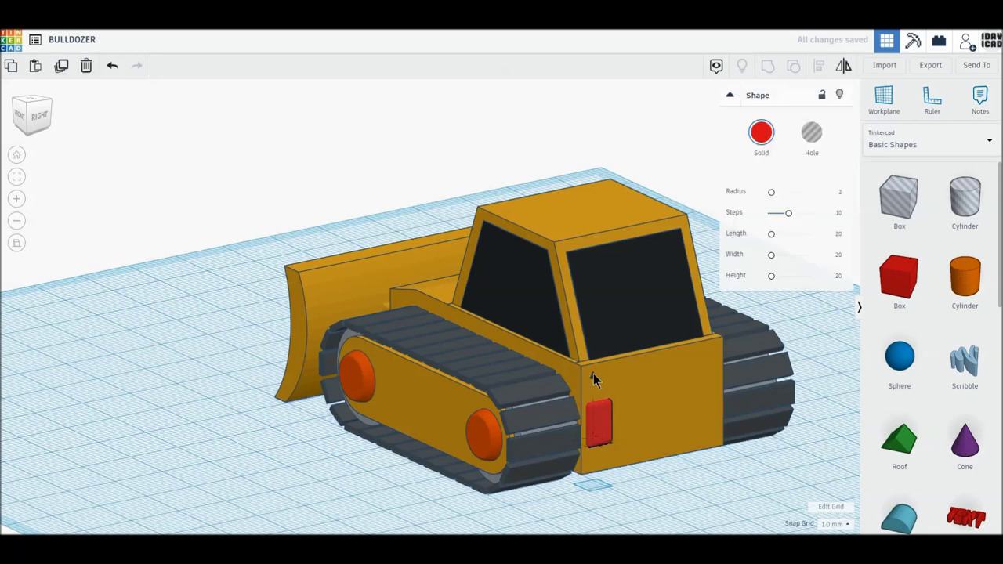
drag(593, 379, 593, 374)
Copy the red light to the right side of the rear panel
right_drag(708, 488, 706, 492)
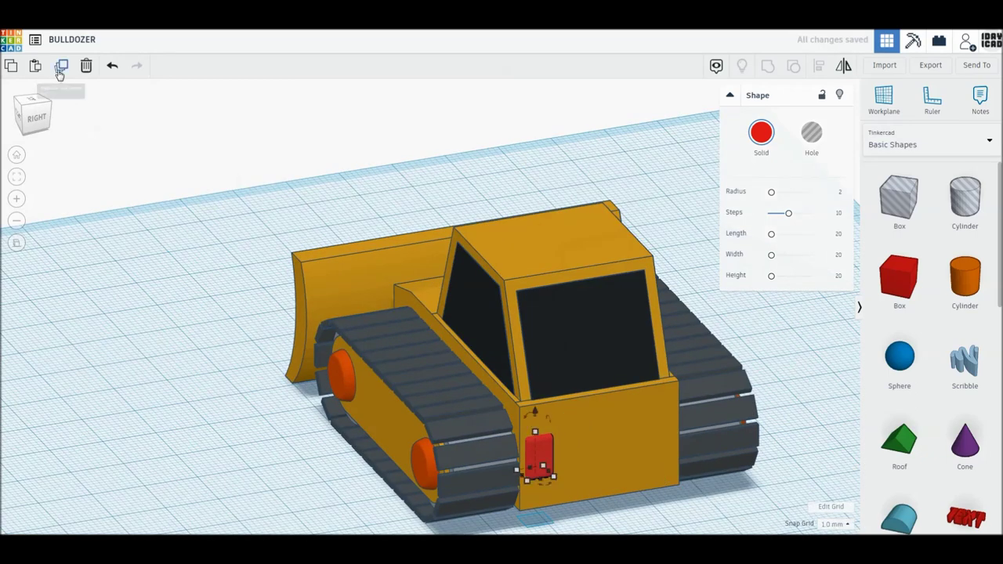
click(100, 104)
click(537, 453)
drag(549, 458, 670, 437)
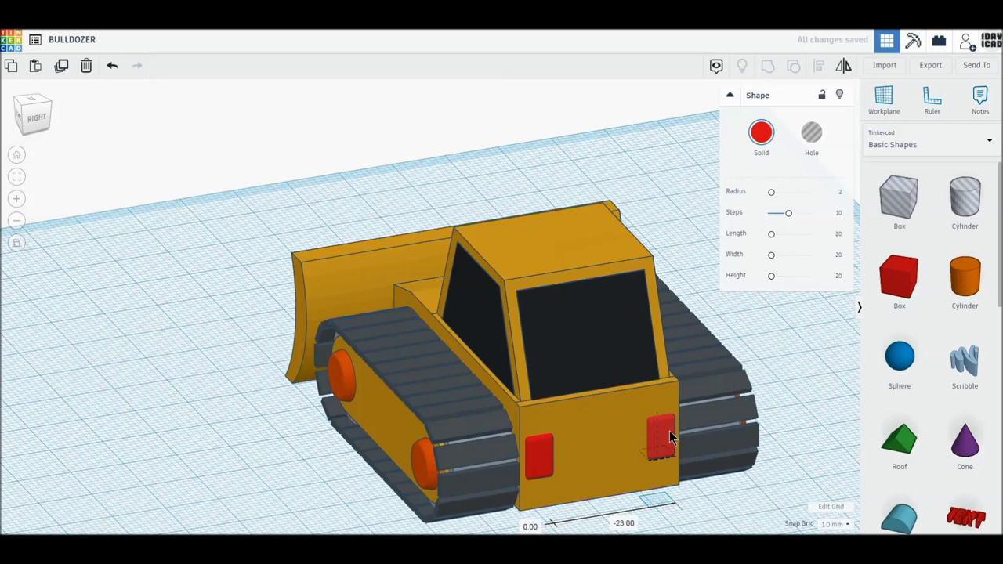
drag(670, 437, 670, 437)
Duplicate the left light and widen the copy to fill the gap between the lights
click(539, 467)
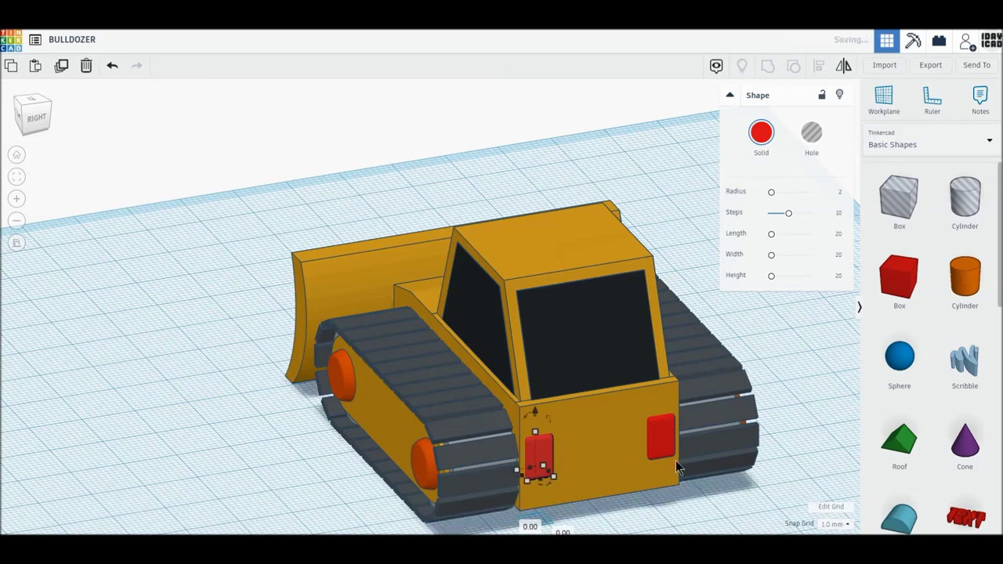
click(726, 503)
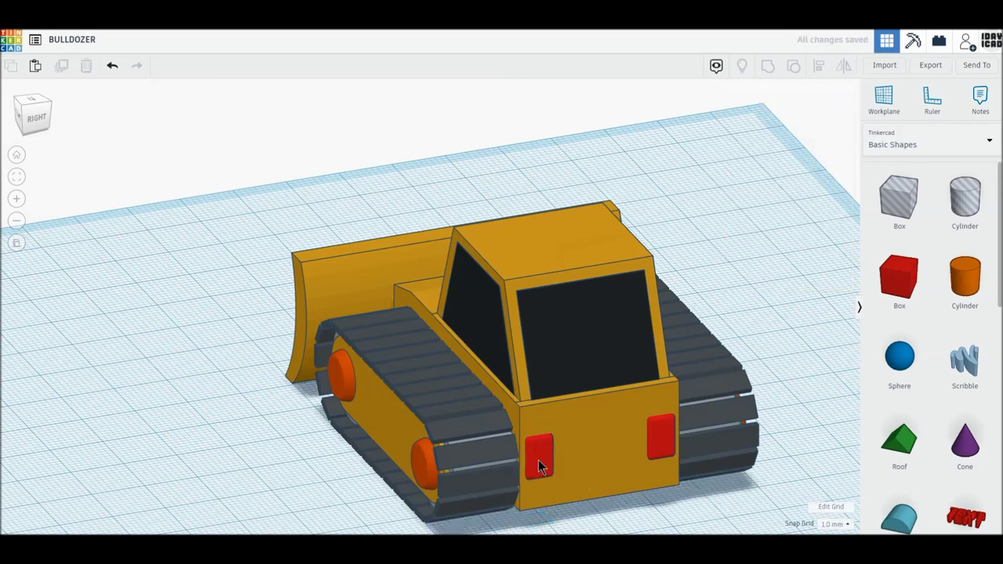
click(539, 460)
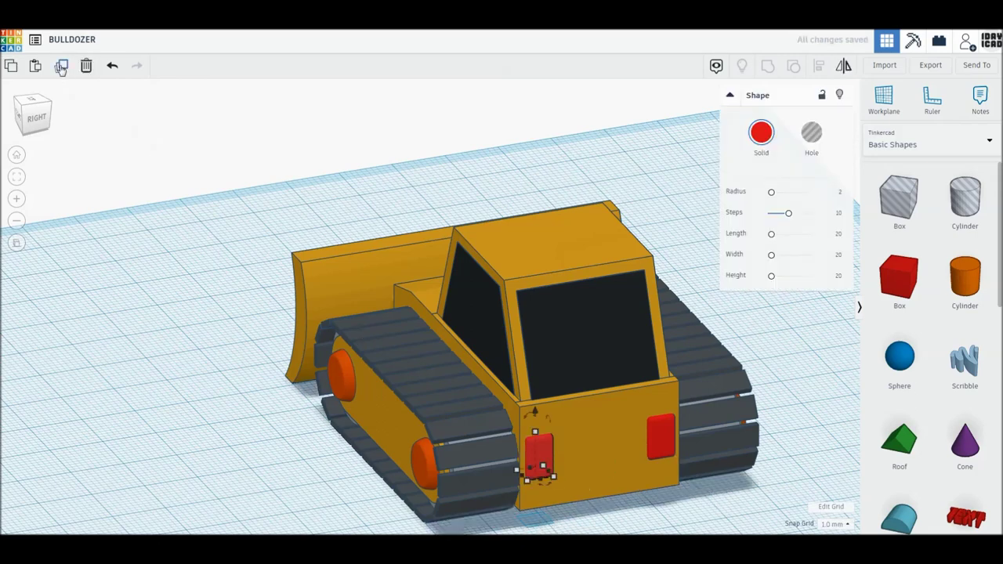
click(61, 68)
drag(554, 447, 576, 449)
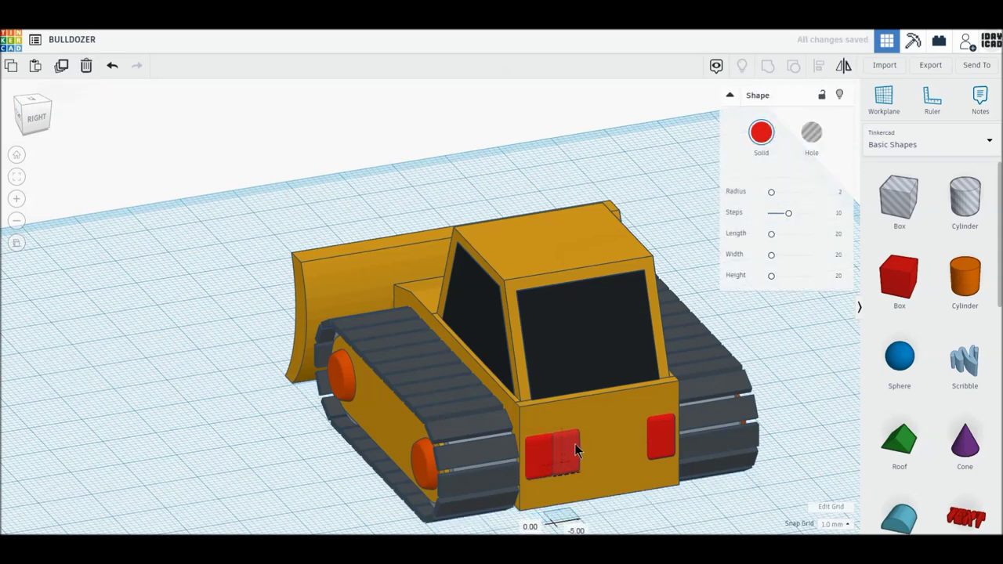
drag(586, 468, 641, 459)
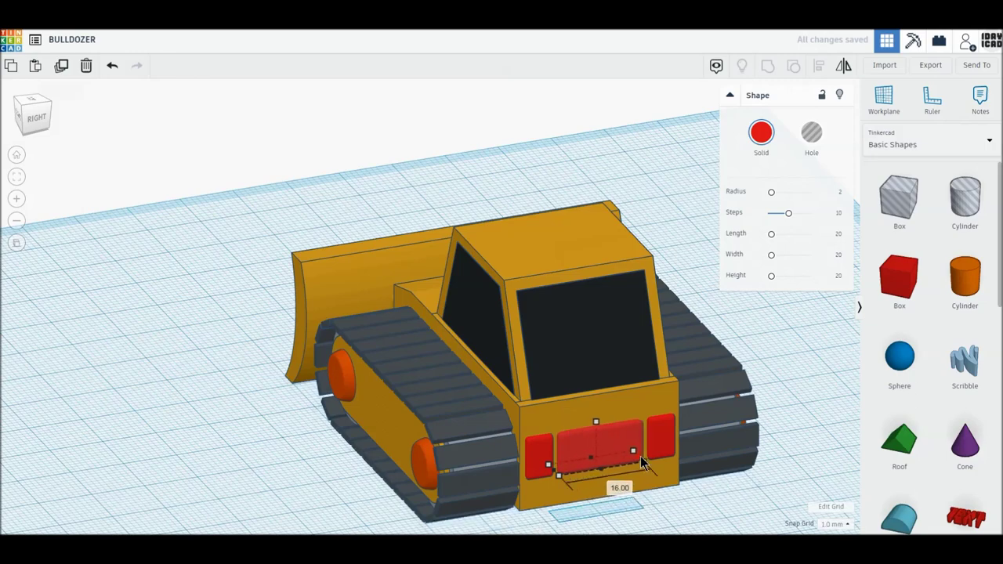
right_drag(690, 502, 658, 506)
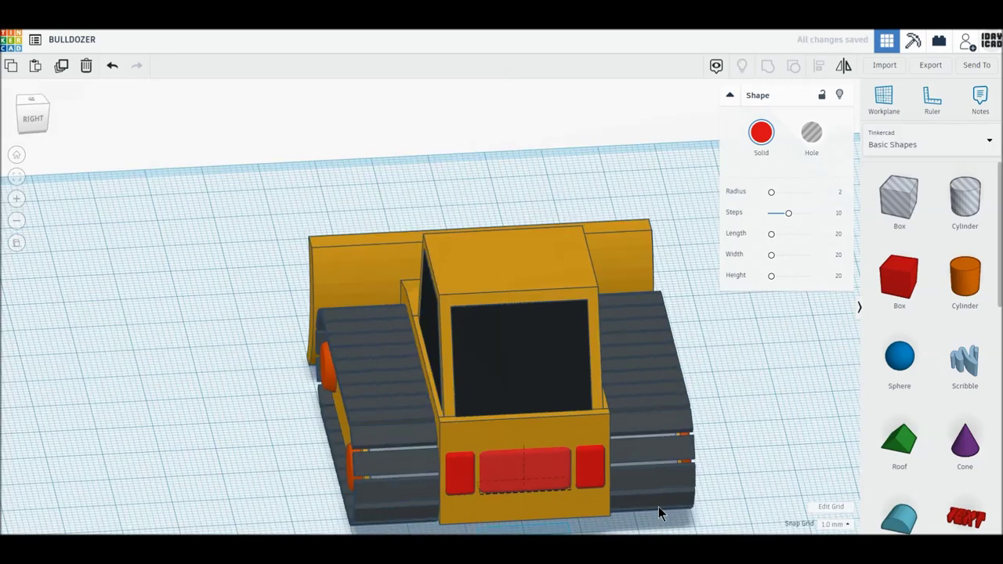
Colour the middle panel gold and make it 18 mm tall
click(760, 152)
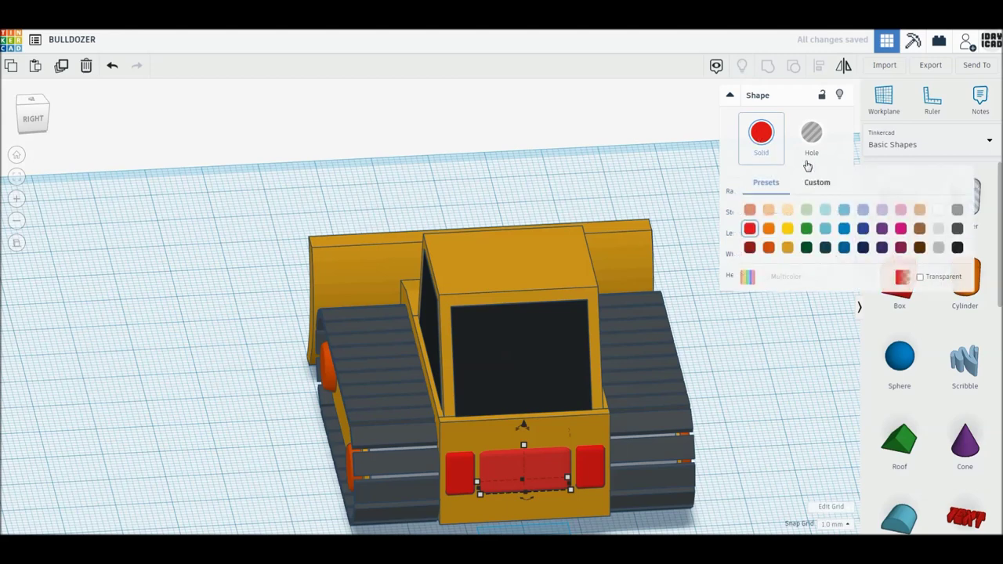
click(788, 247)
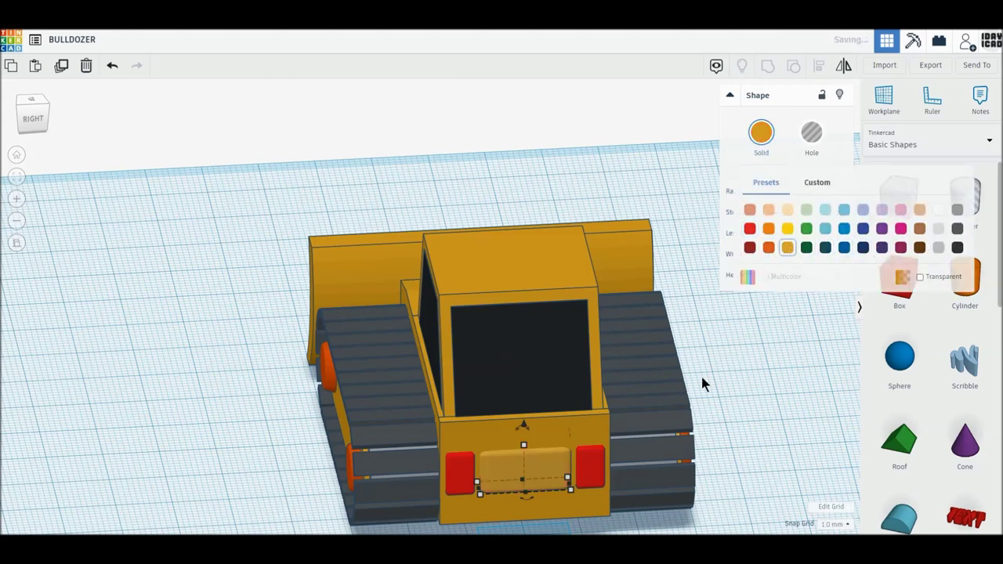
drag(524, 444, 528, 423)
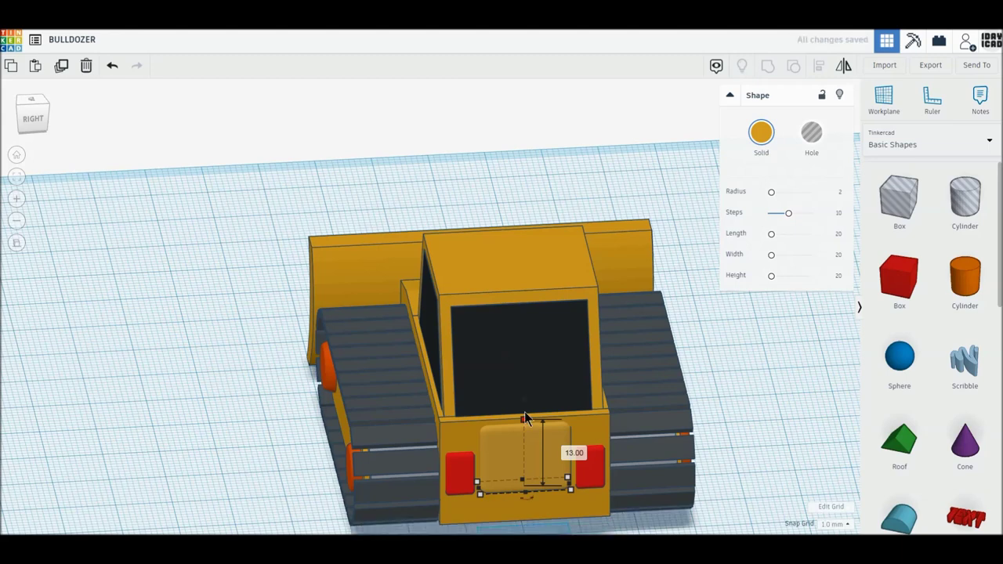
drag(524, 407, 525, 426)
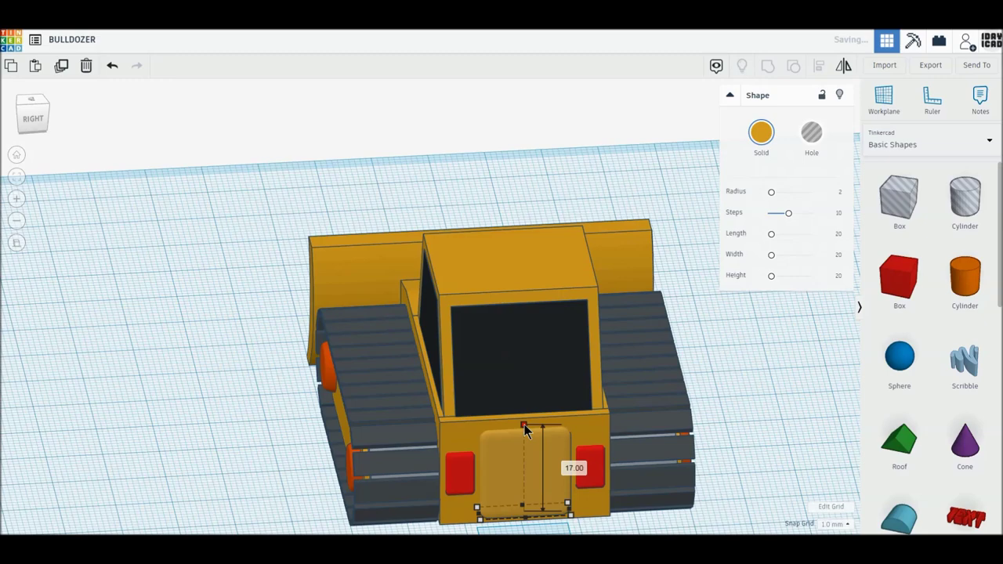
click(460, 472)
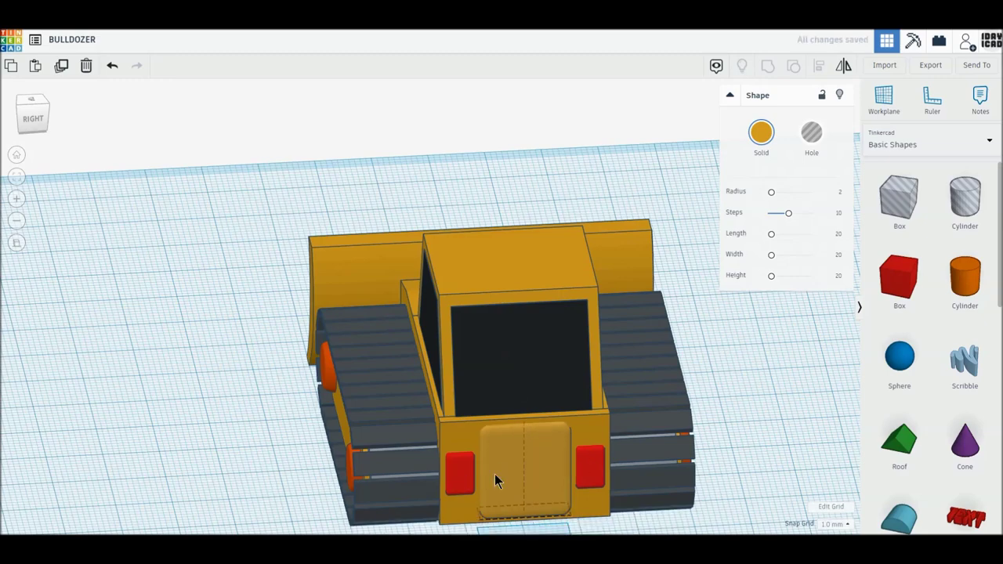
Select both red rear lights and lower them on the back panel
click(799, 451)
scroll(528, 427, down, 2)
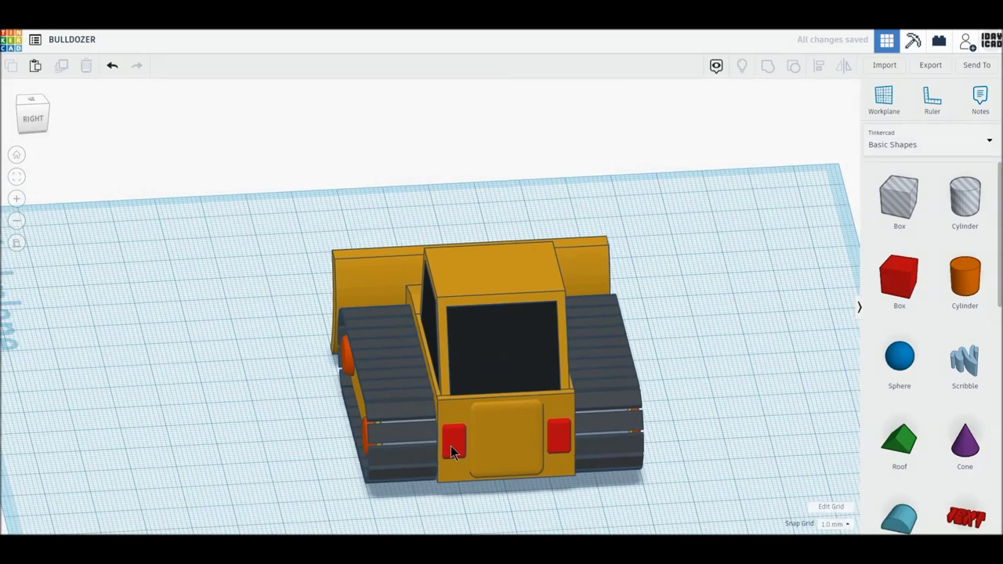
click(451, 446)
shift+click(556, 444)
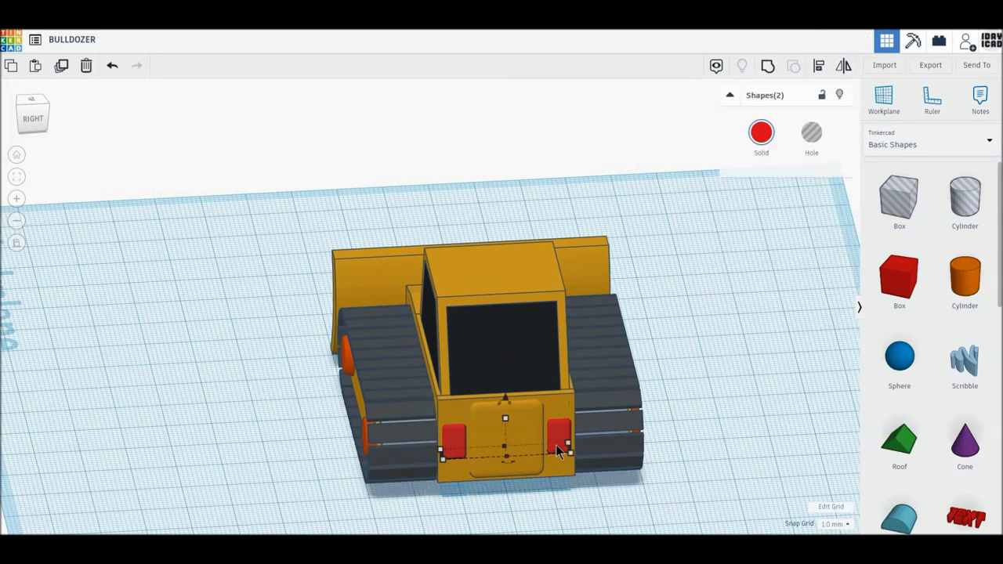
drag(503, 394, 505, 409)
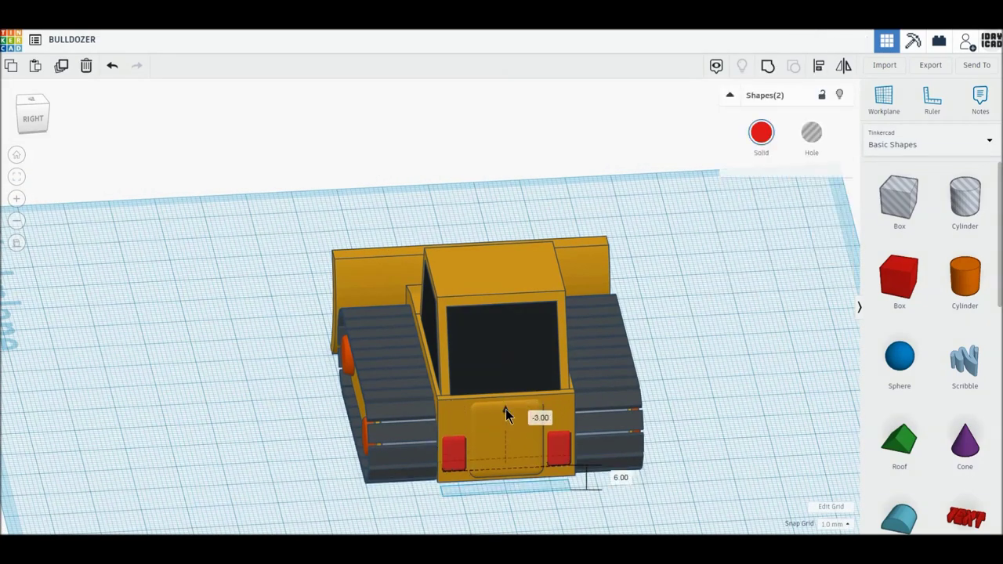
Duplicate the red lights, place the copies above the originals, and colour them dark orange
click(62, 69)
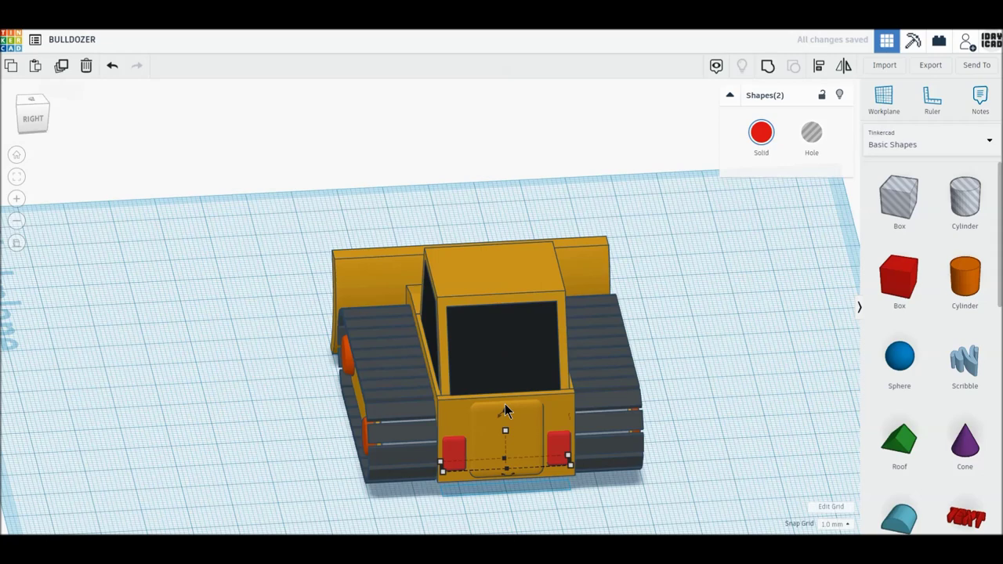
drag(505, 416, 511, 378)
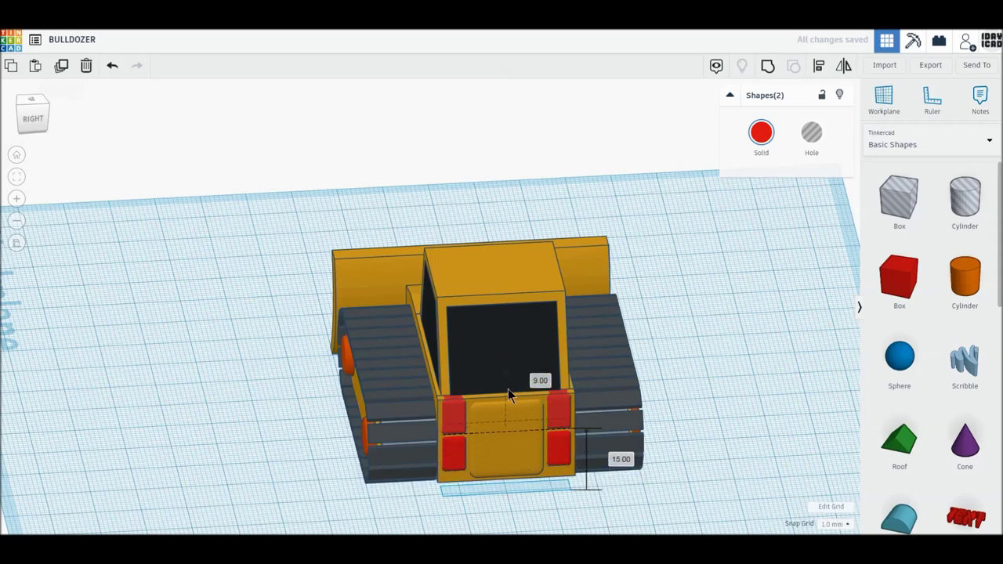
drag(508, 395, 507, 415)
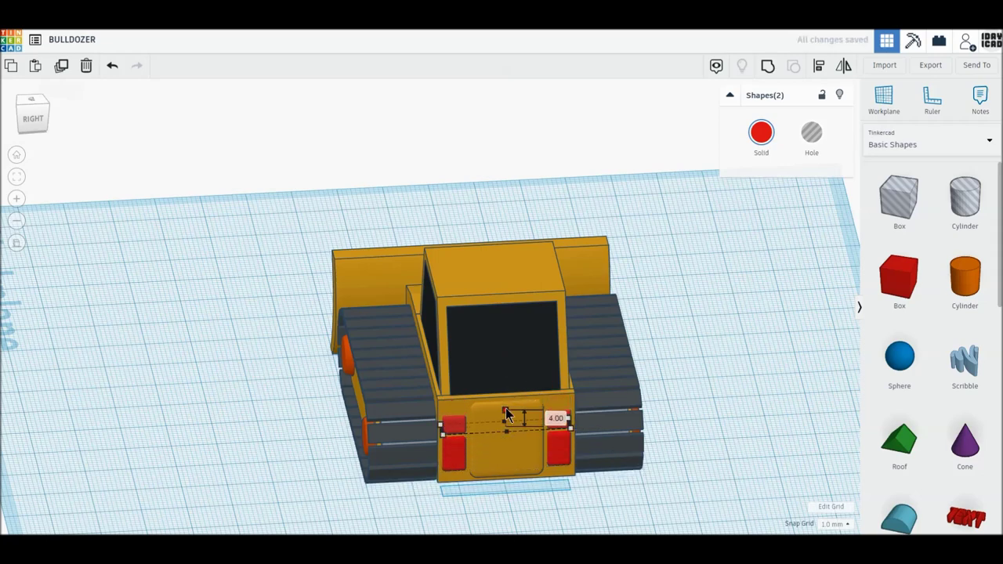
click(760, 133)
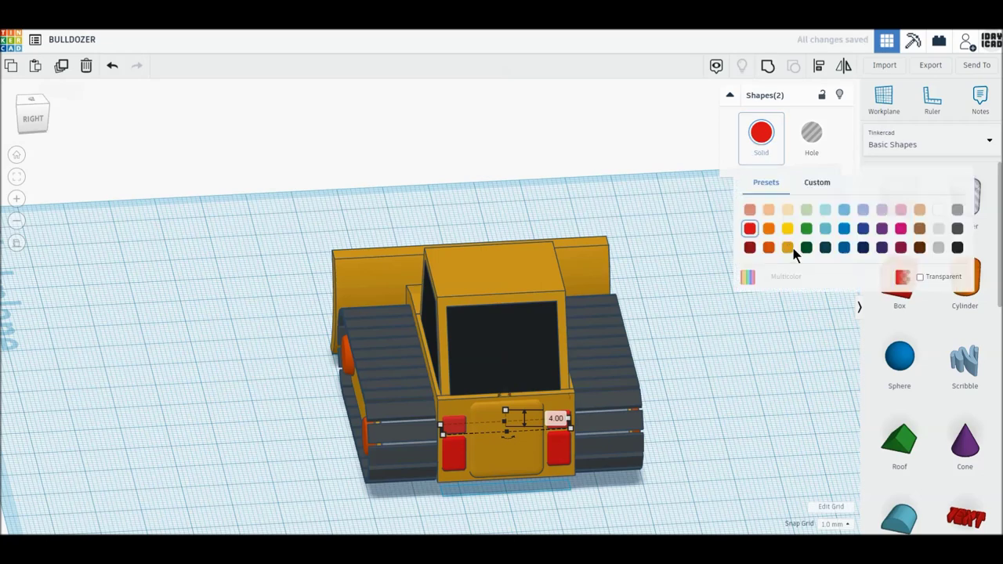
click(769, 228)
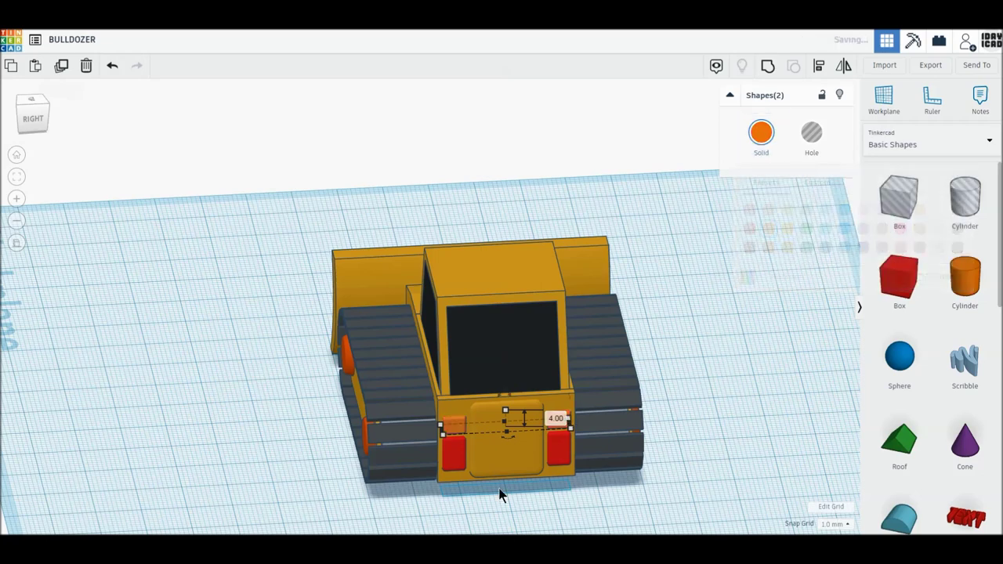
click(767, 135)
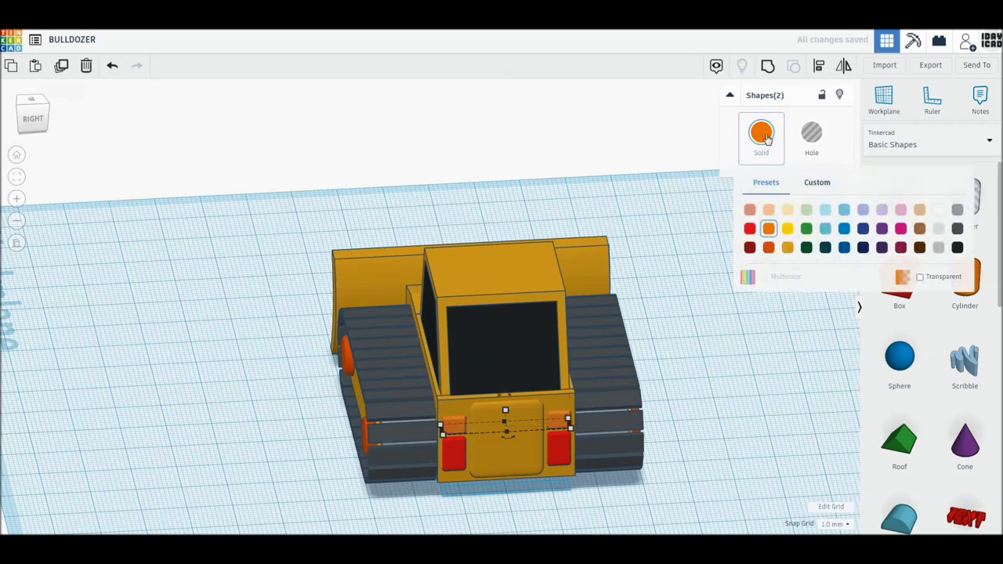
click(768, 246)
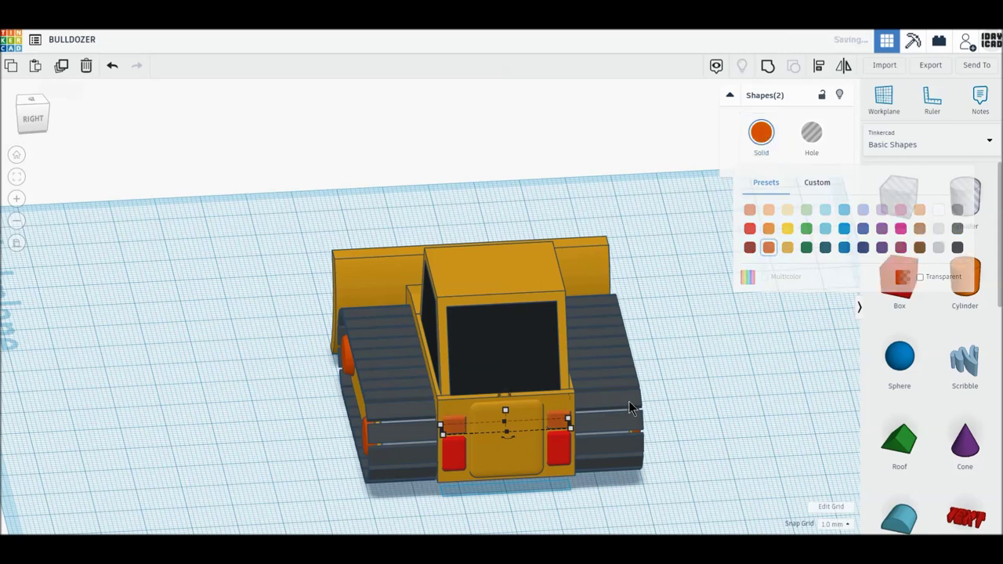
Select all four rear lights and raise them to 9 mm elevation
shift+click(454, 452)
shift+click(556, 450)
drag(506, 411, 506, 382)
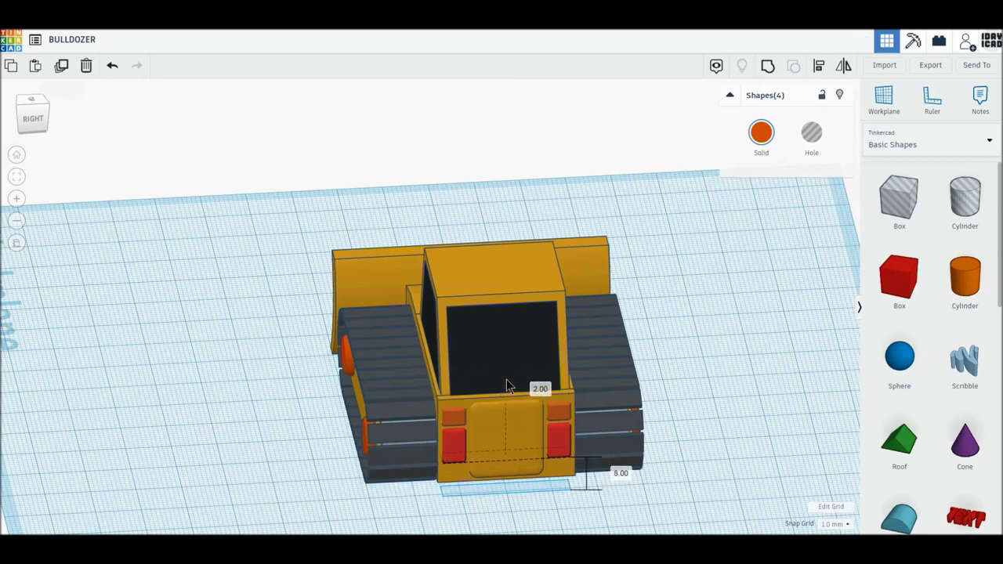
drag(507, 383, 507, 377)
click(725, 383)
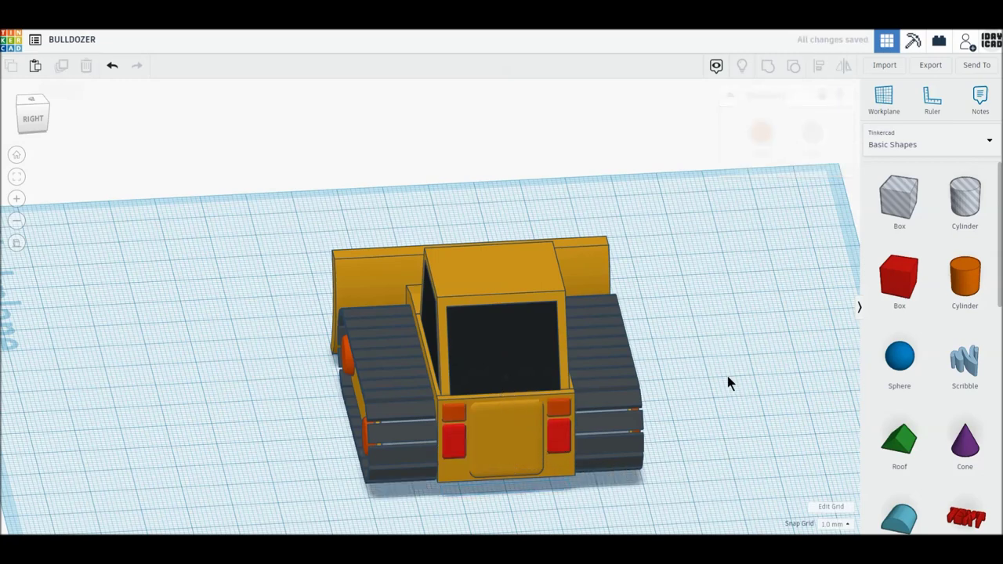
Group all nine bulldozer parts into one shape, then show it in perspective Home view
drag(274, 190, 672, 480)
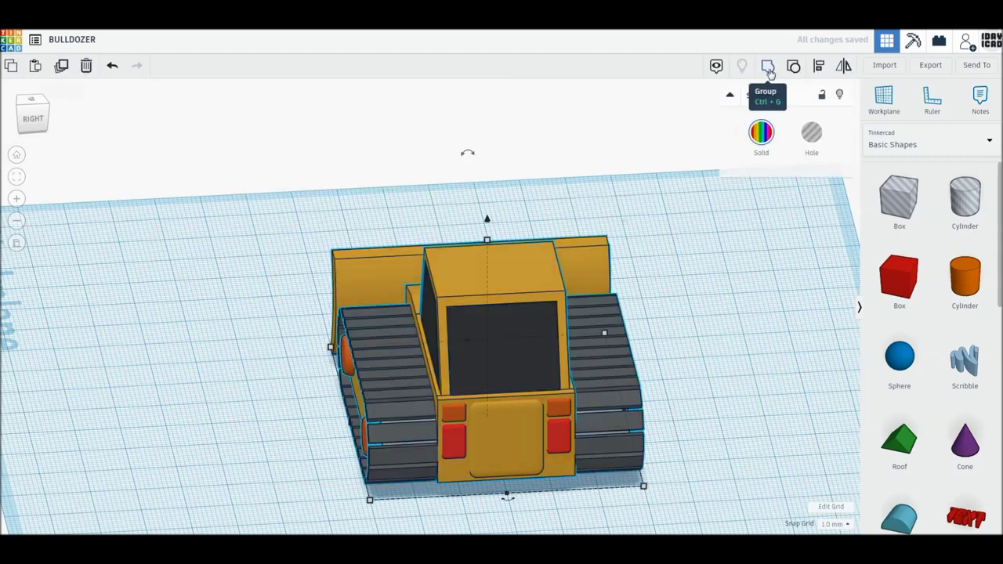
click(768, 68)
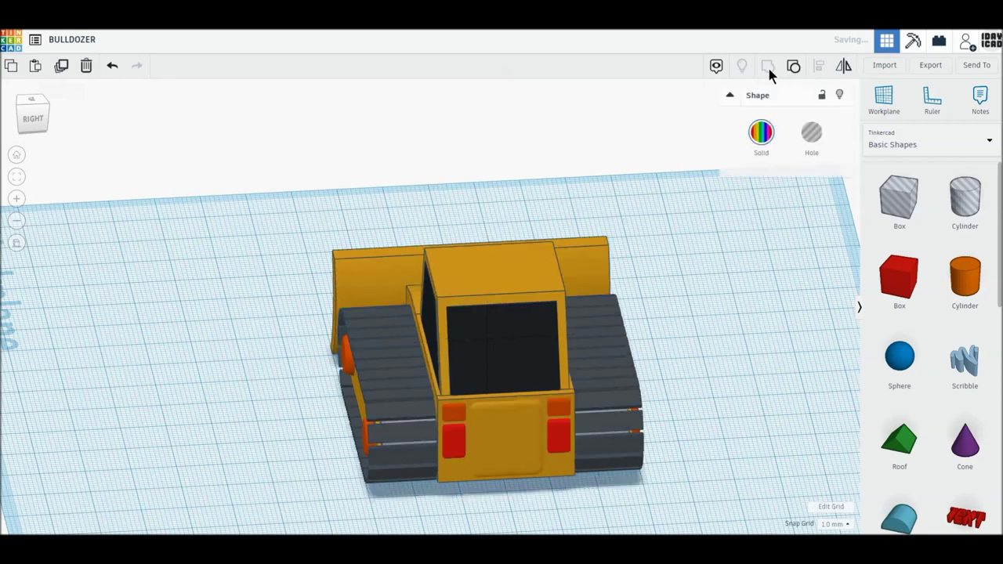
click(17, 245)
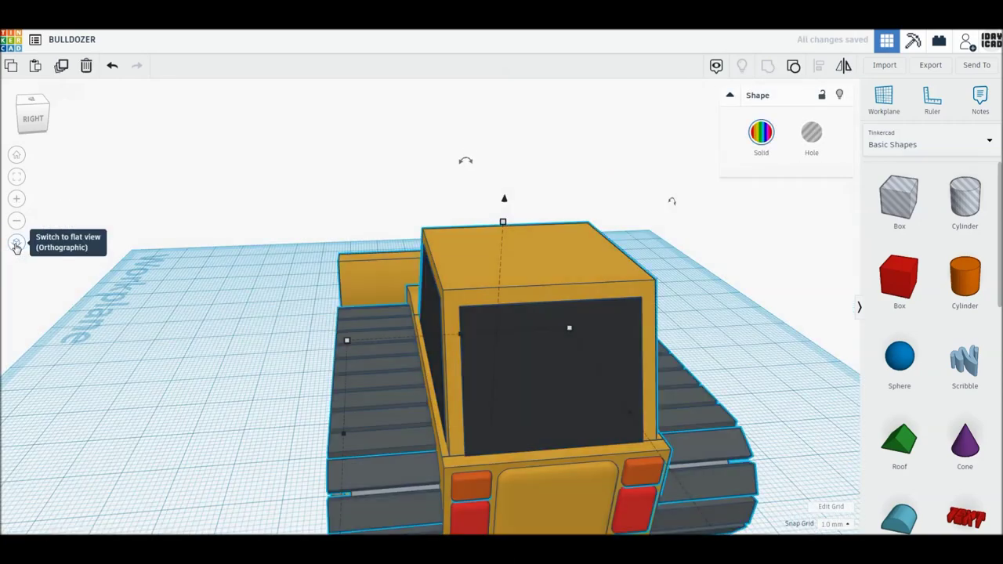
click(17, 155)
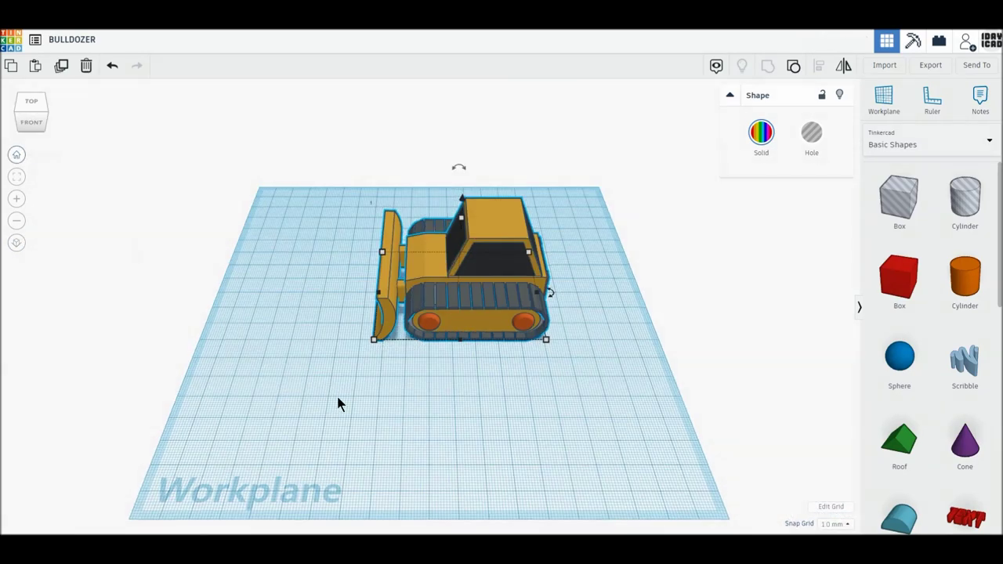
Scale the grouped bulldozer uniformly to a 60 mm overall height
shift+drag(458, 225, 463, 207)
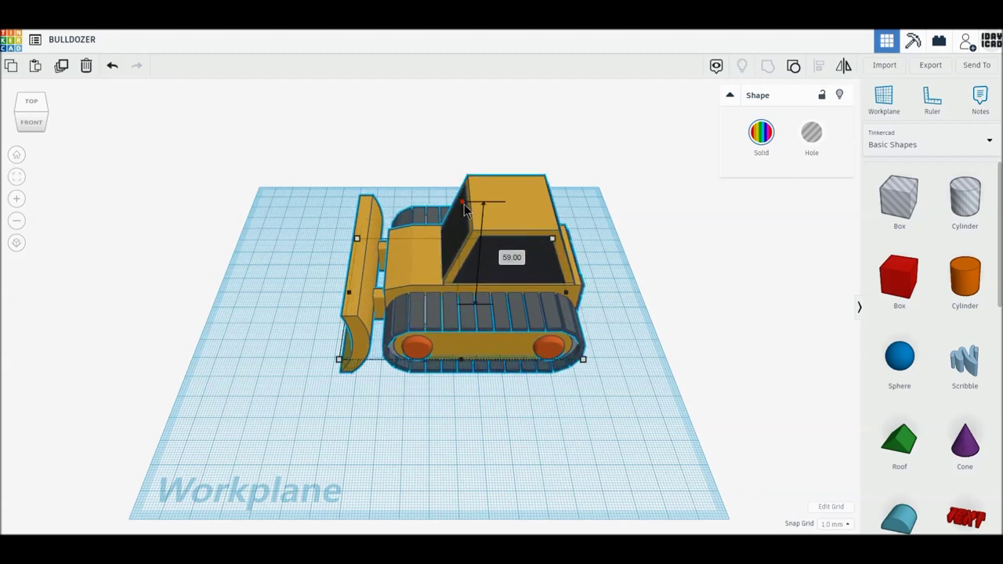
scroll(563, 294, up, 3)
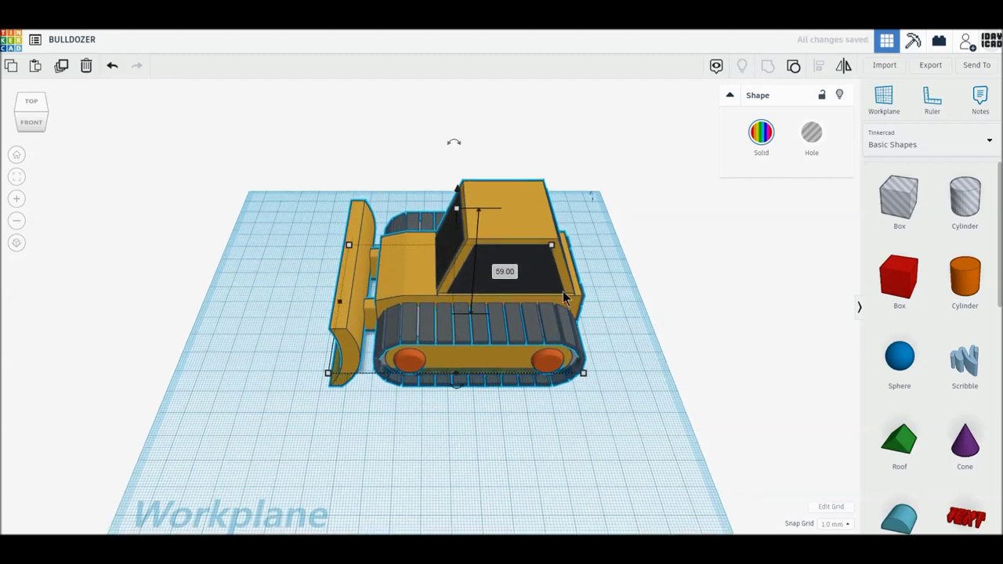
click(485, 308)
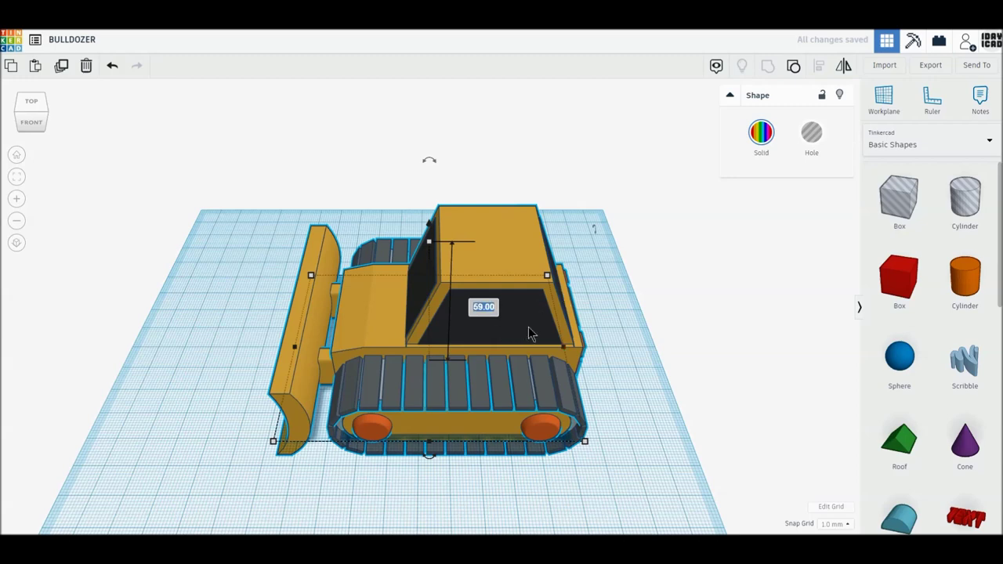
text(60)
key(Return)
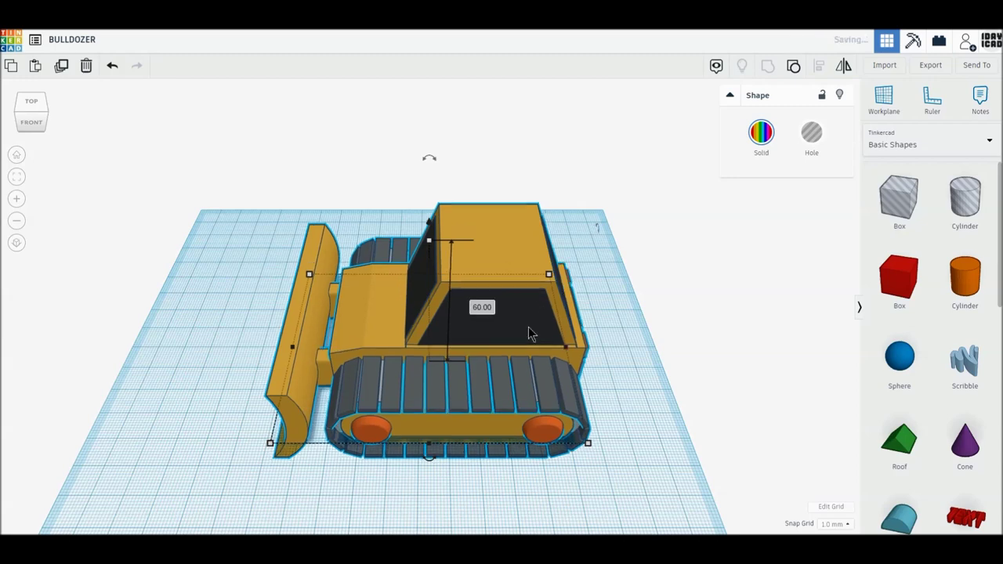
Rotate the bulldozer -22.5° and beyond, and shift it left on the workplane
click(21, 156)
mouse_move(460, 382)
mouse_down()
mouse_move(528, 365)
mouse_move(494, 384)
mouse_up()
mouse_move(511, 188)
mouse_down()
mouse_move(481, 192)
mouse_move(497, 199)
mouse_move(479, 193)
mouse_up()
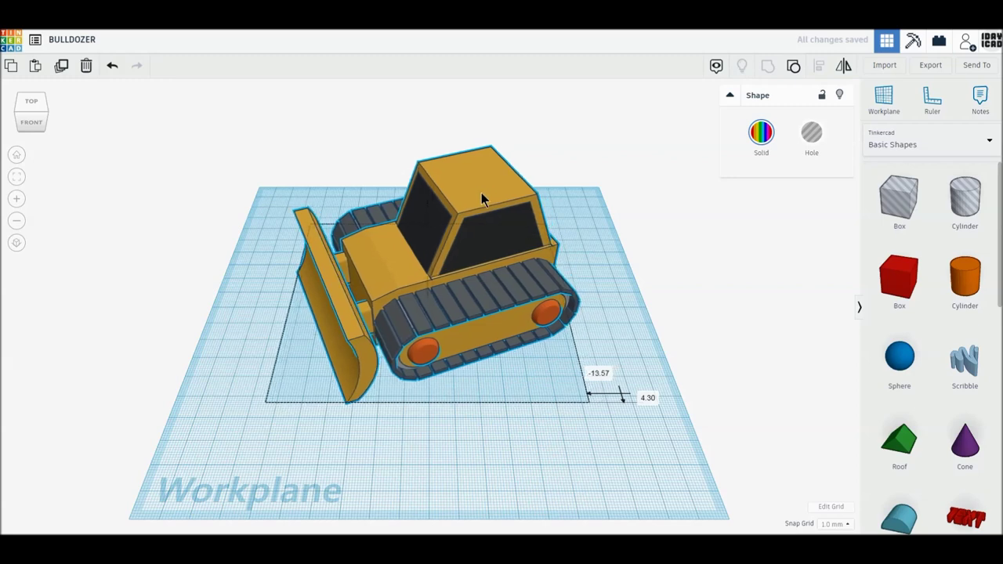
drag(481, 193, 483, 193)
mouse_move(432, 422)
mouse_down()
mouse_move(473, 405)
mouse_move(668, 468)
mouse_up()
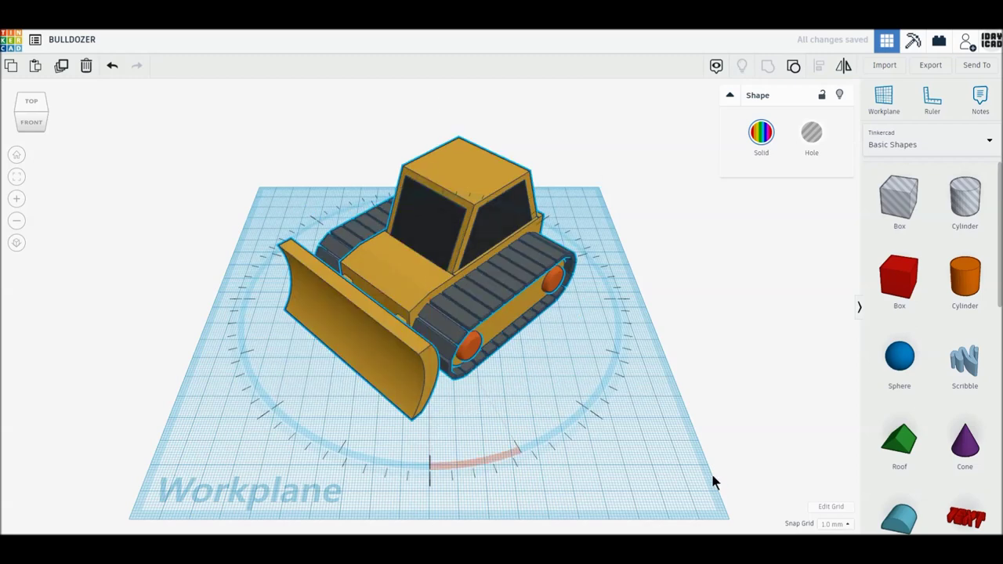
click(485, 371)
Zoom in and orbit the camera to a low close-up angle on the bulldozer
scroll(407, 349, down, 1)
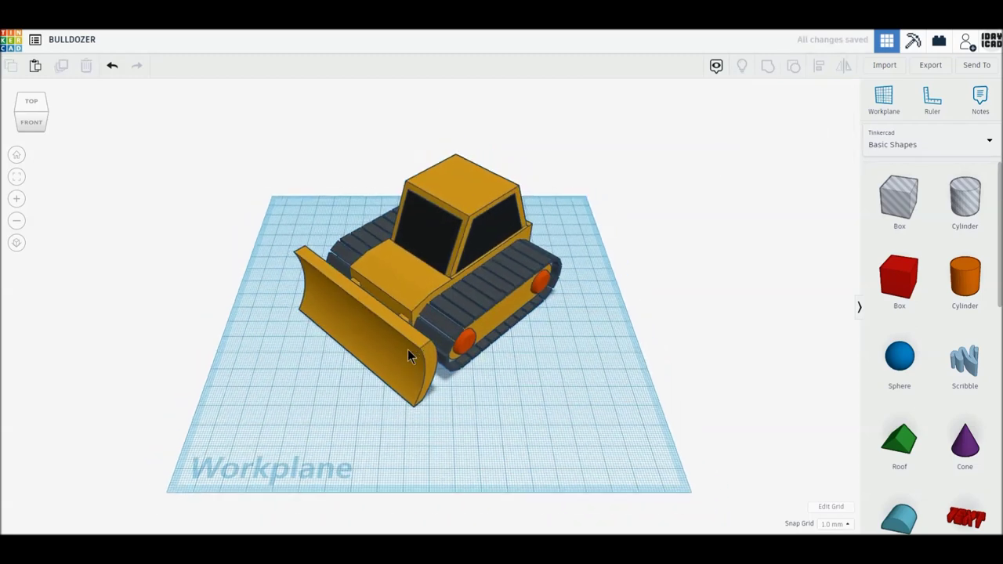
click(16, 154)
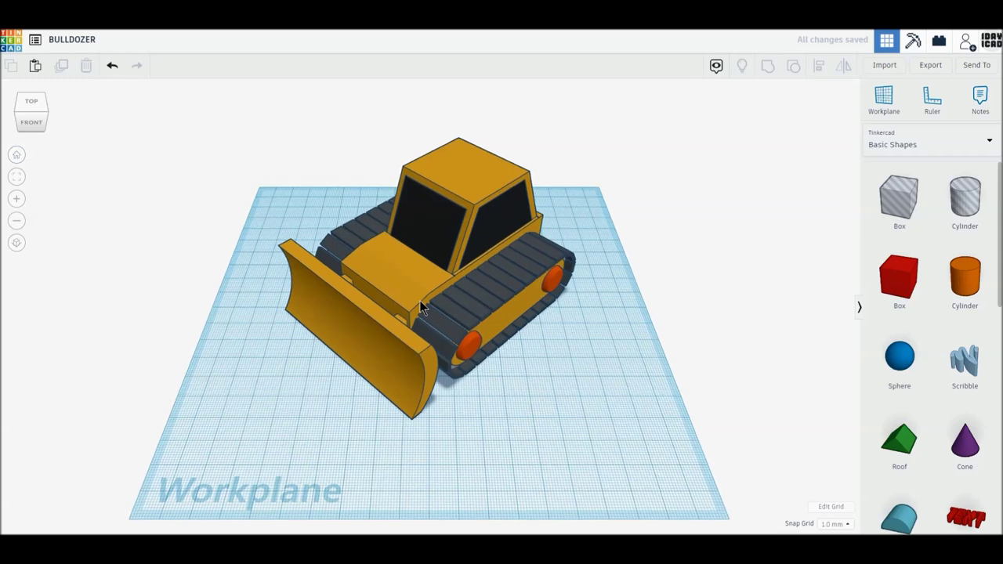
scroll(422, 306, up, 2)
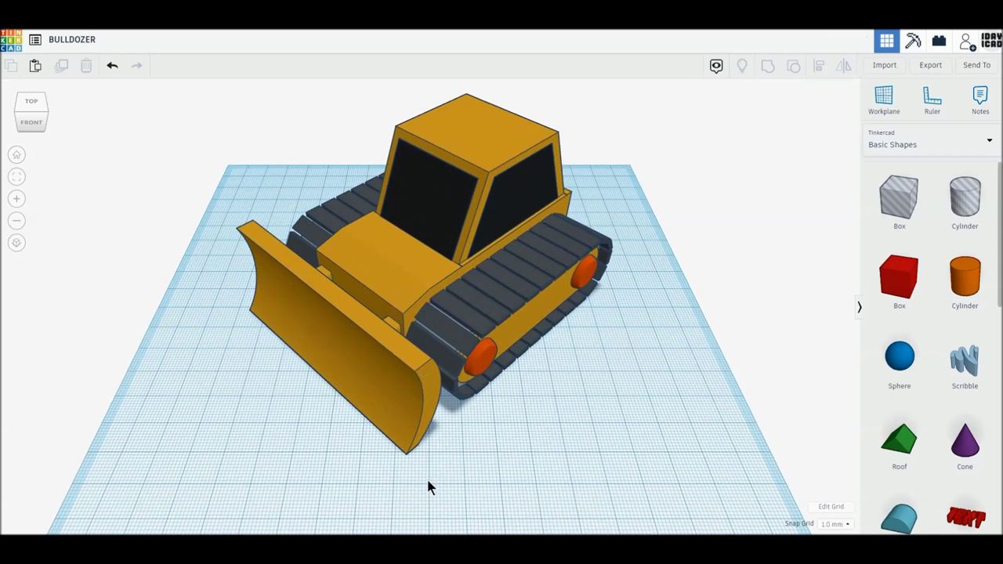
right_drag(429, 476, 429, 463)
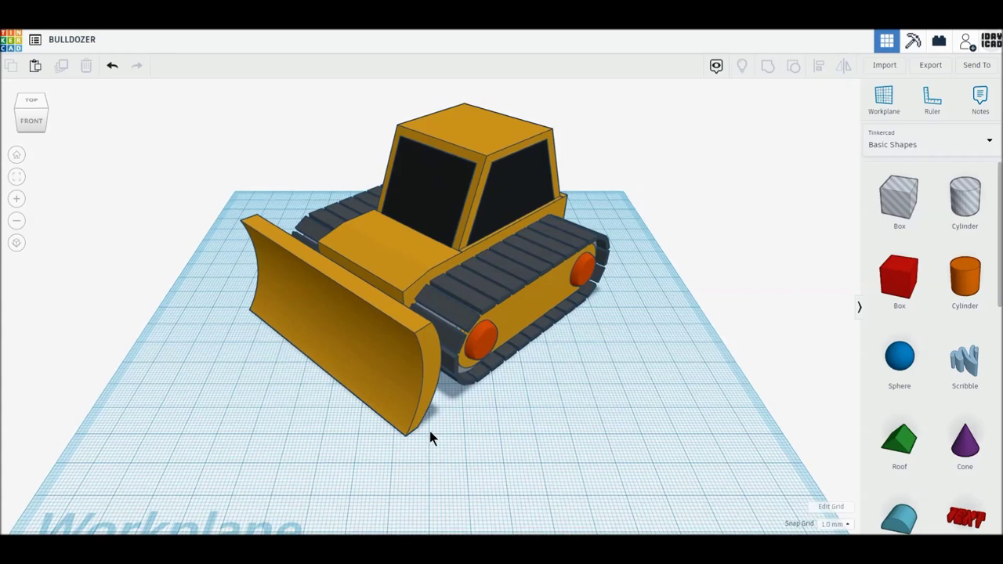
scroll(430, 433, up, 1)
scroll(430, 433, up, 2)
scroll(429, 432, up, 1)
right_drag(430, 431, 429, 457)
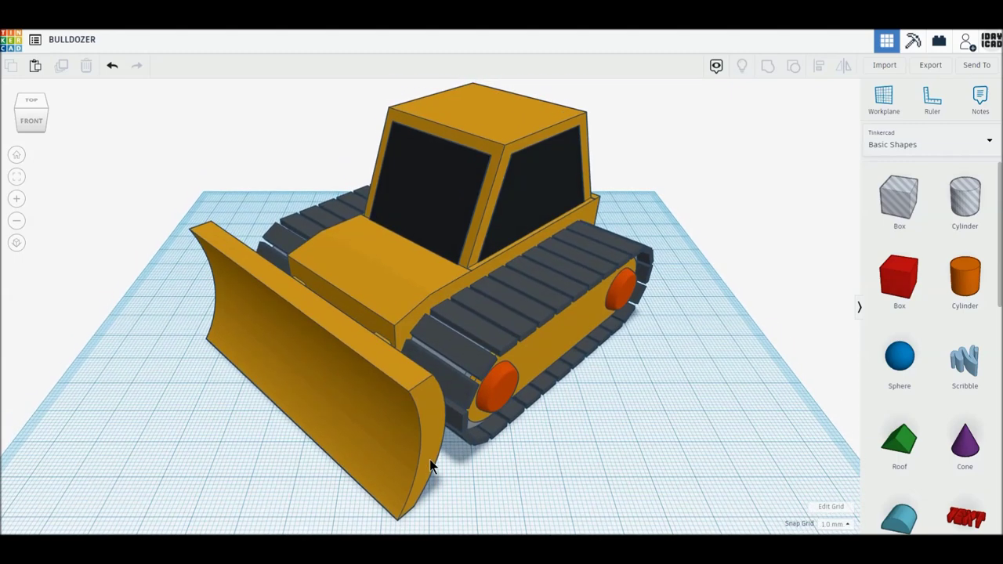
right_drag(432, 484, 432, 471)
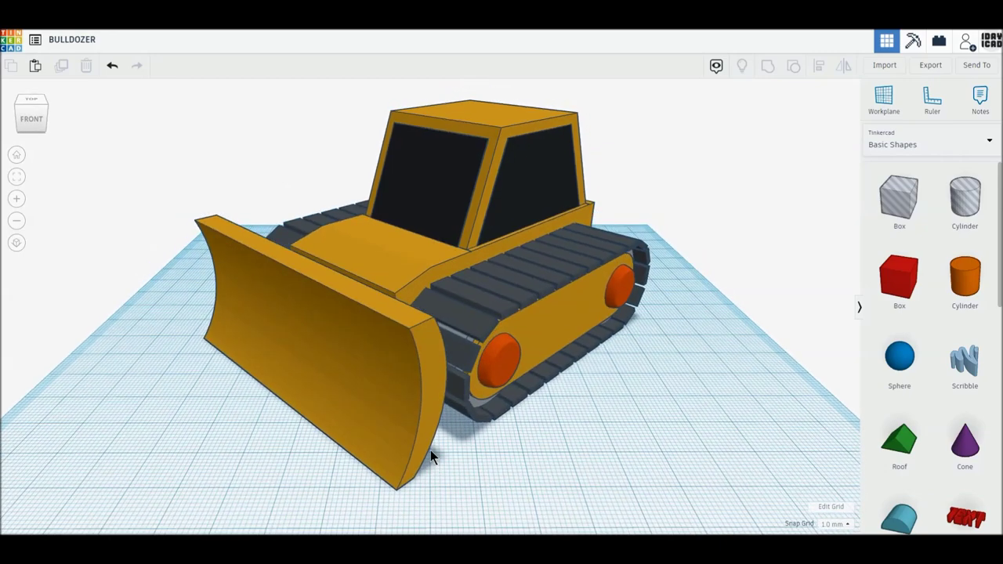
Nudge the bulldozer slightly left and forward, viewed from front-left
click(420, 444)
mouse_move(433, 513)
right_down()
mouse_move(366, 498)
mouse_move(348, 506)
right_up()
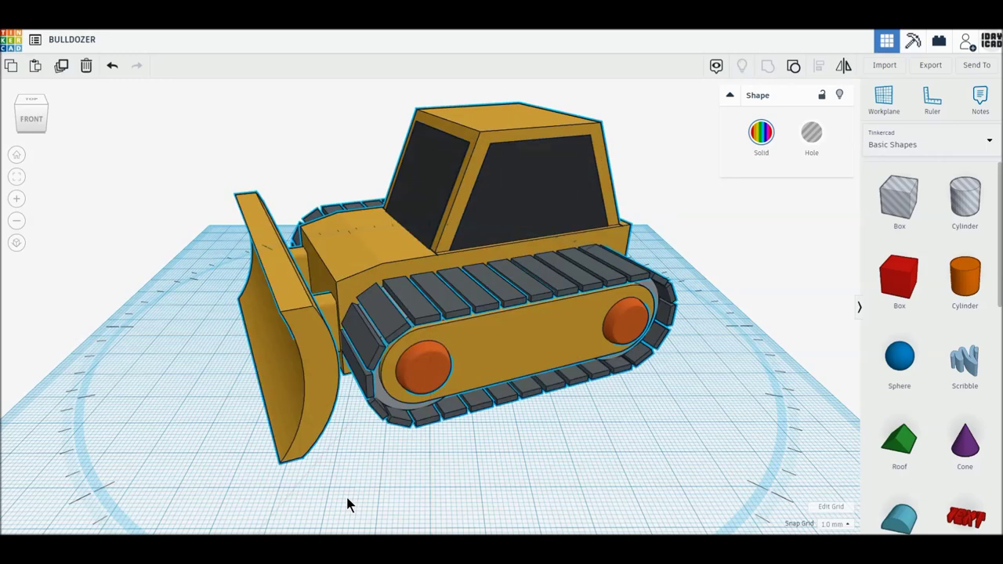
mouse_move(512, 365)
mouse_down()
mouse_move(499, 380)
mouse_move(518, 382)
mouse_up()
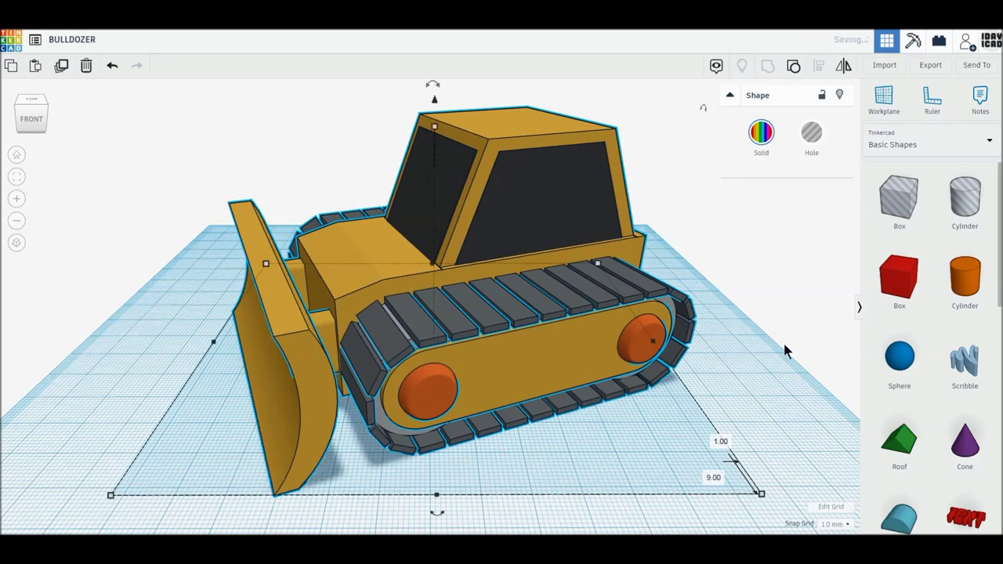
click(785, 350)
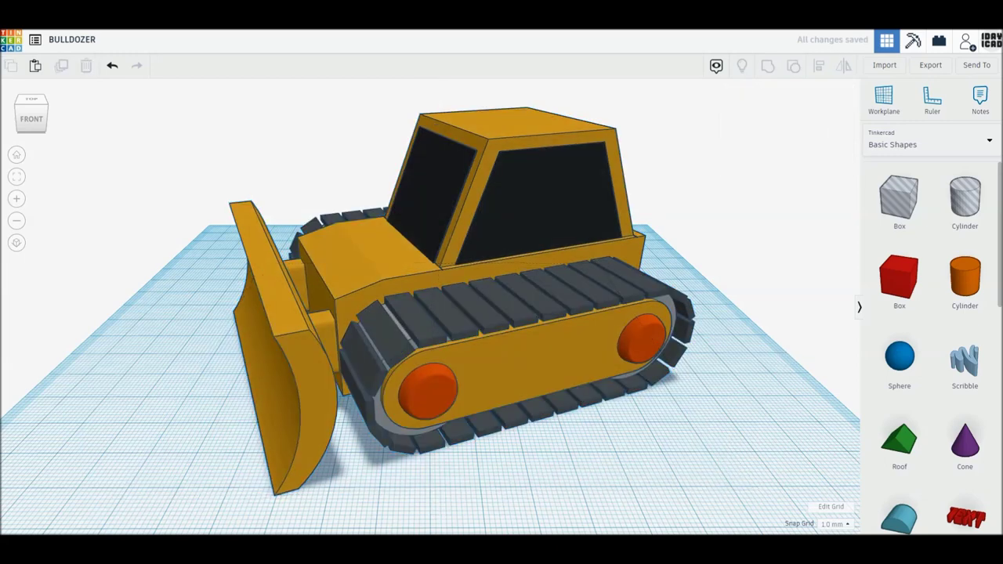